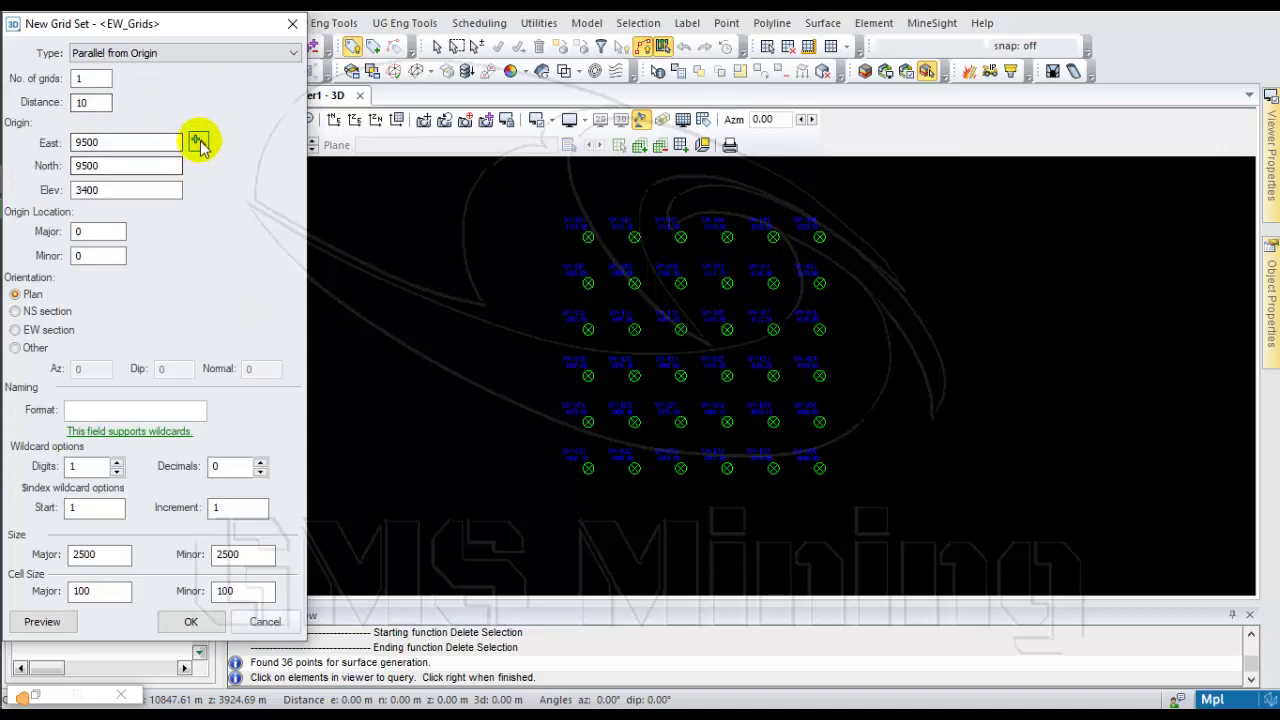
Pick the lower-left drillhole collar as the grid origin, set the orientation to EW section and preview the grid
{"action": "left_click", "coordinate": [198, 142]}
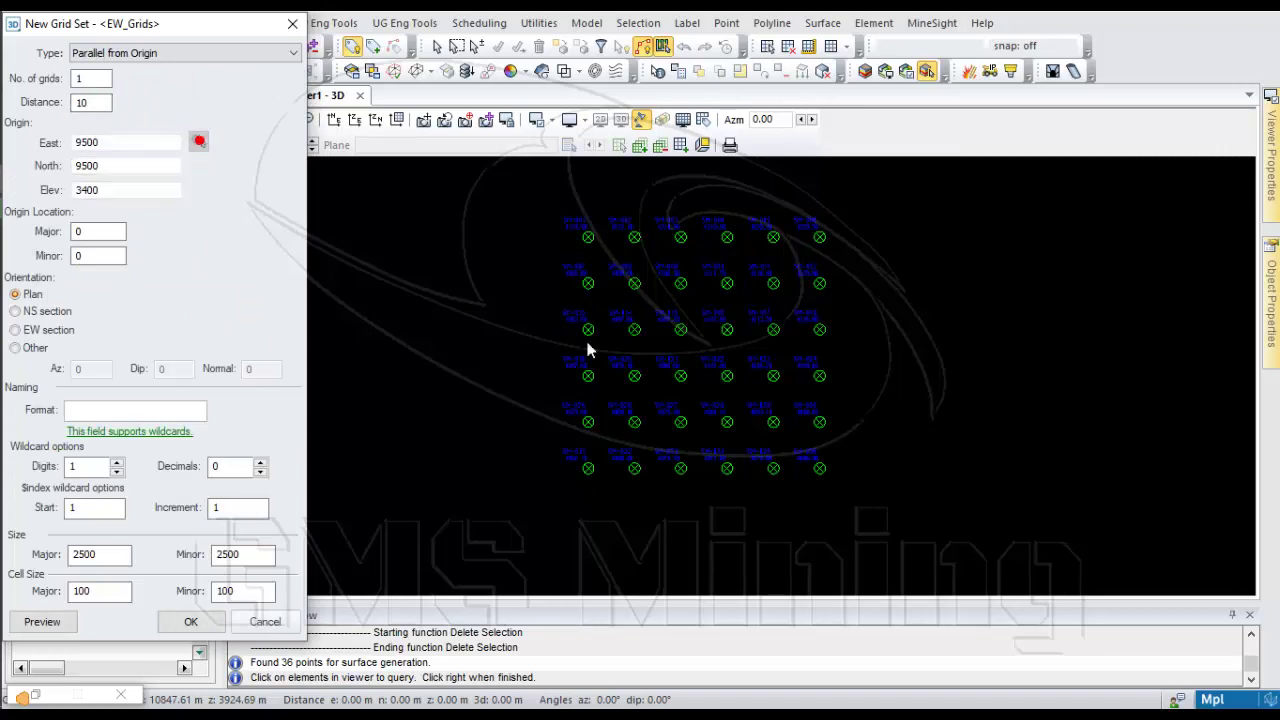
{"action": "left_click", "coordinate": [588, 470]}
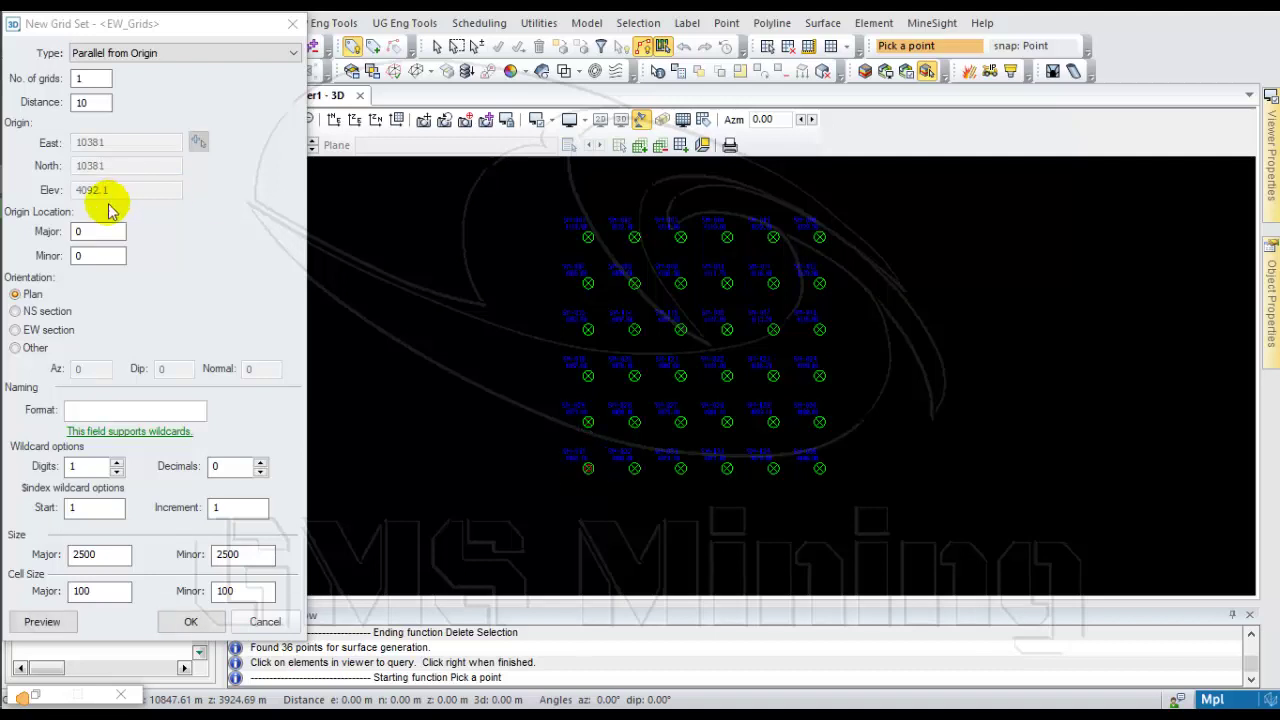
{"action": "left_click_drag", "start_coordinate": [100, 25], "coordinate": [215, 25]}
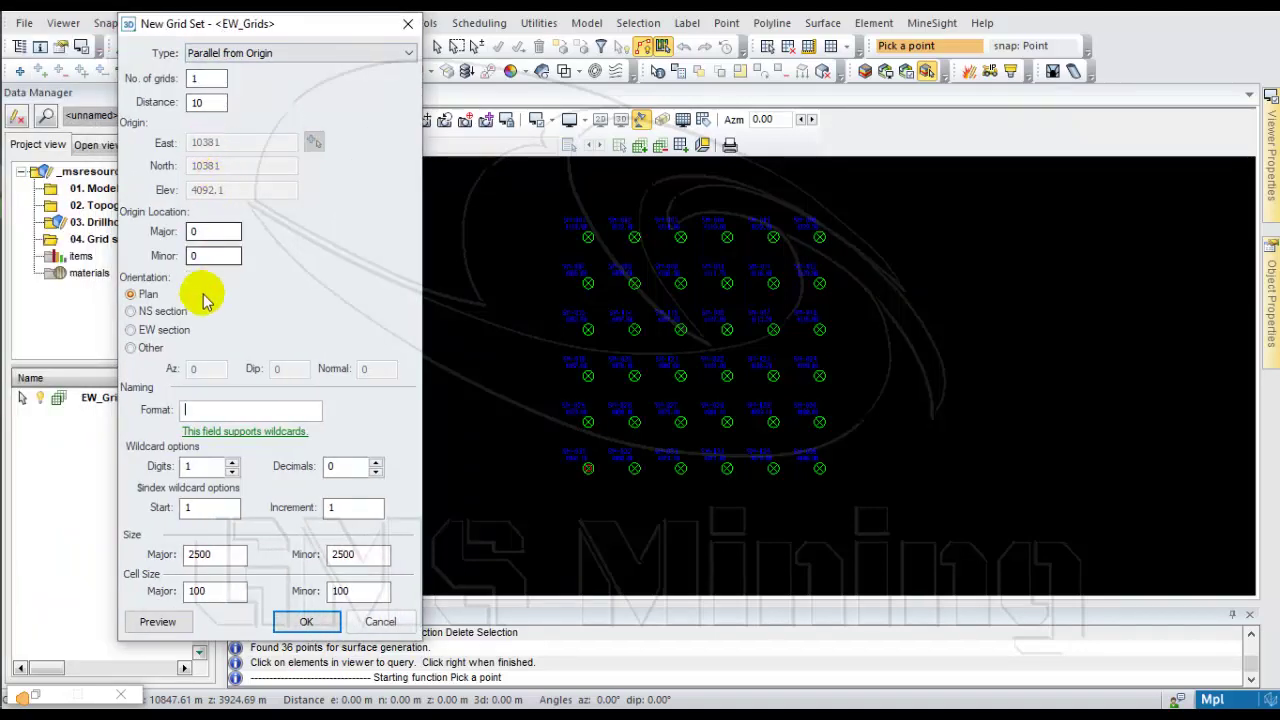
{"action": "left_click", "coordinate": [140, 330]}
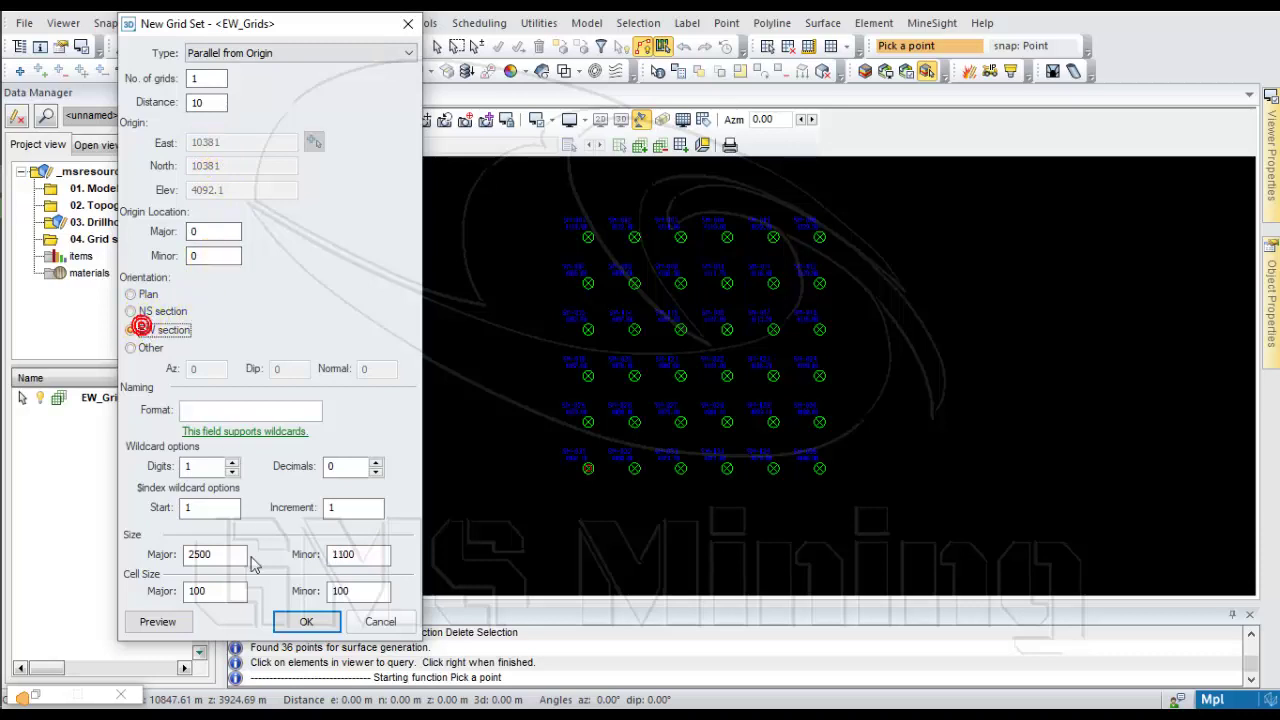
{"action": "left_click", "coordinate": [163, 621]}
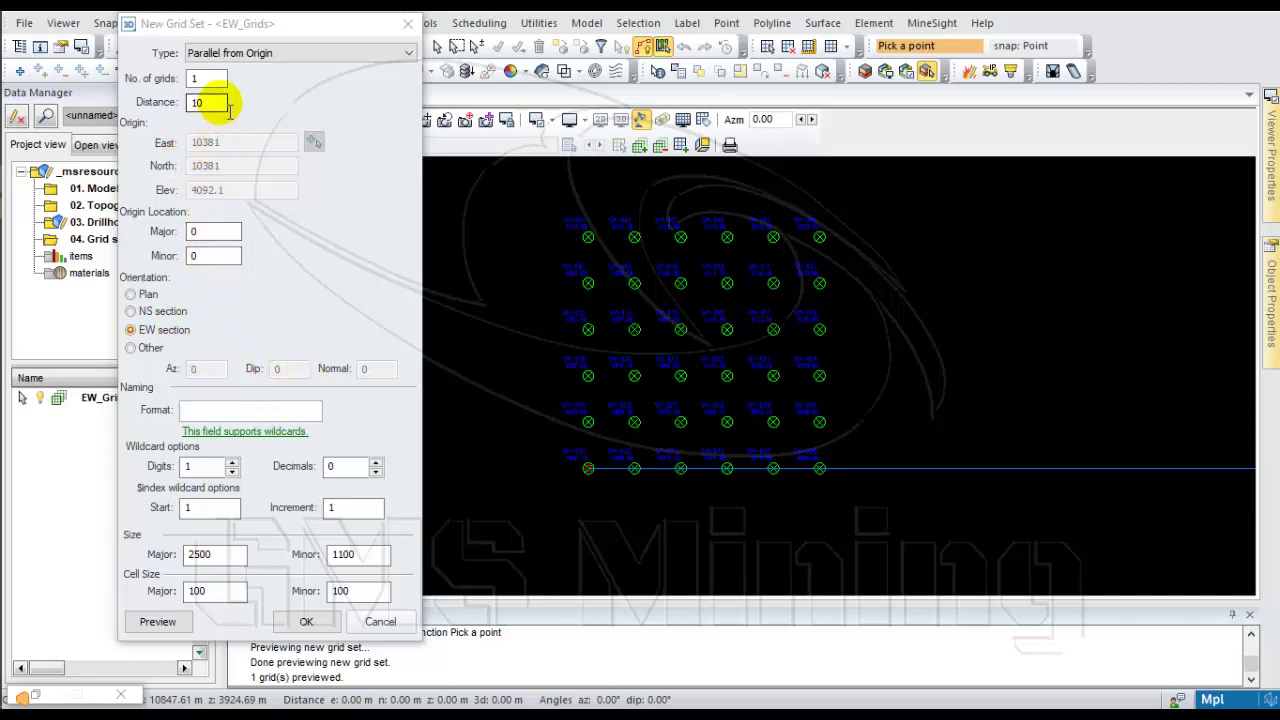
Set the origin location's major value to 50 and inspect the previewed section in an oblique view
{"action": "left_click", "coordinate": [214, 231]}
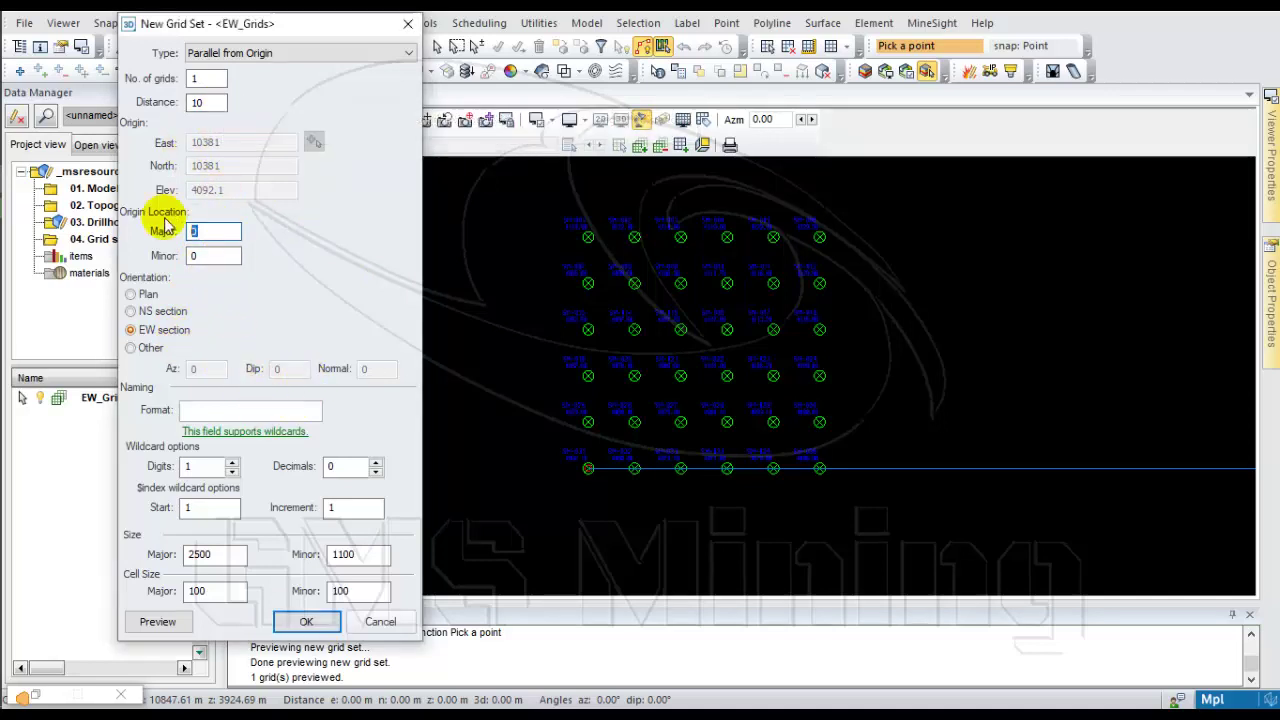
{"action": "type", "text": "5"}
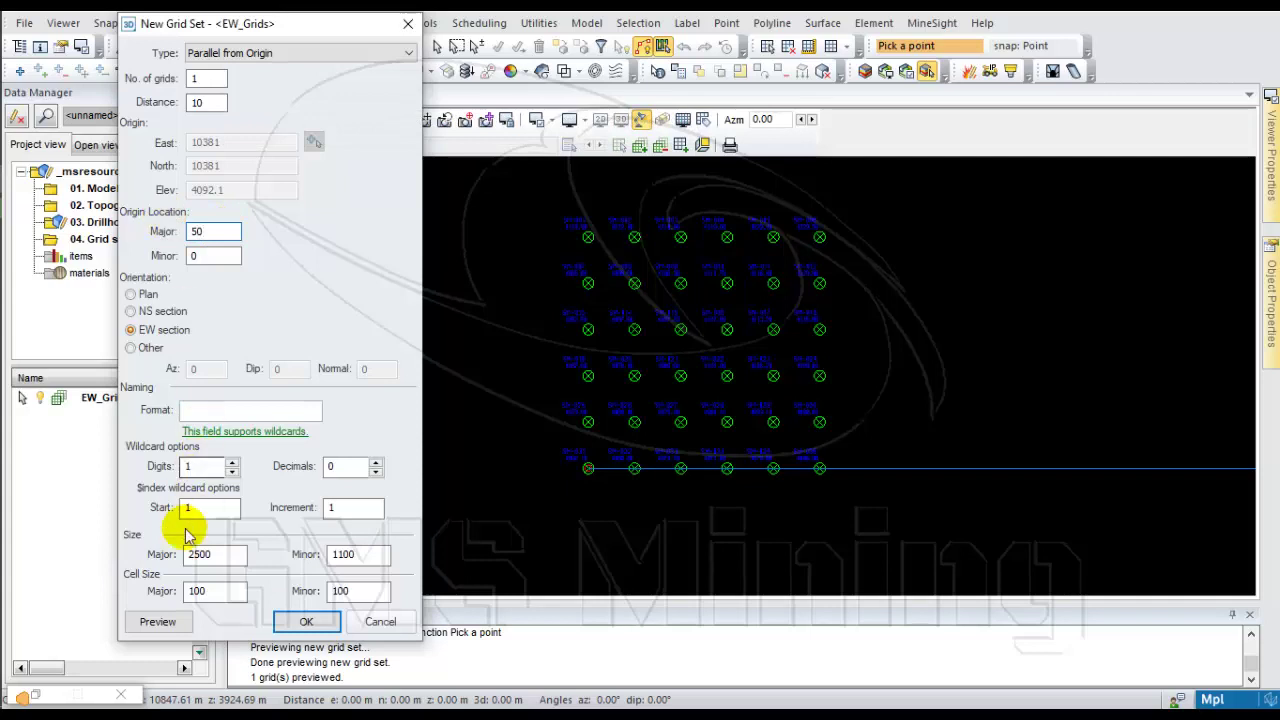
{"action": "left_click", "coordinate": [160, 621]}
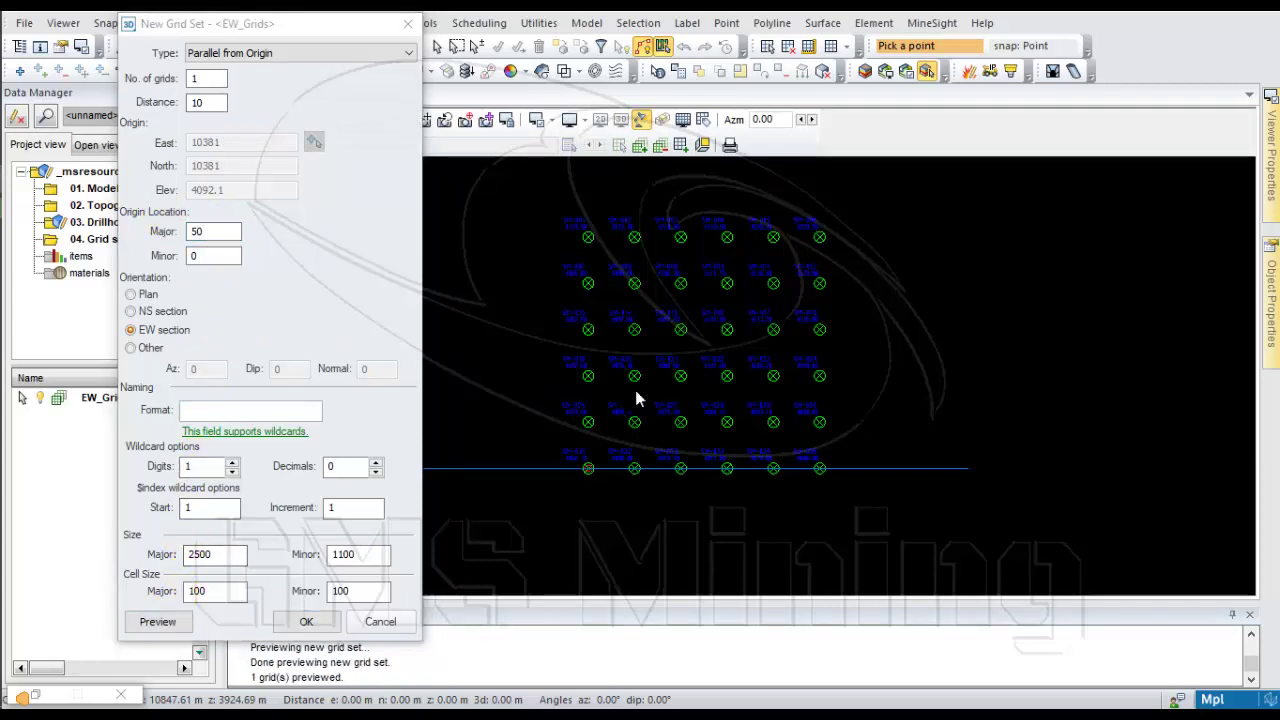
{"action": "left_click_drag", "start_coordinate": [634, 385], "coordinate": [734, 335]}
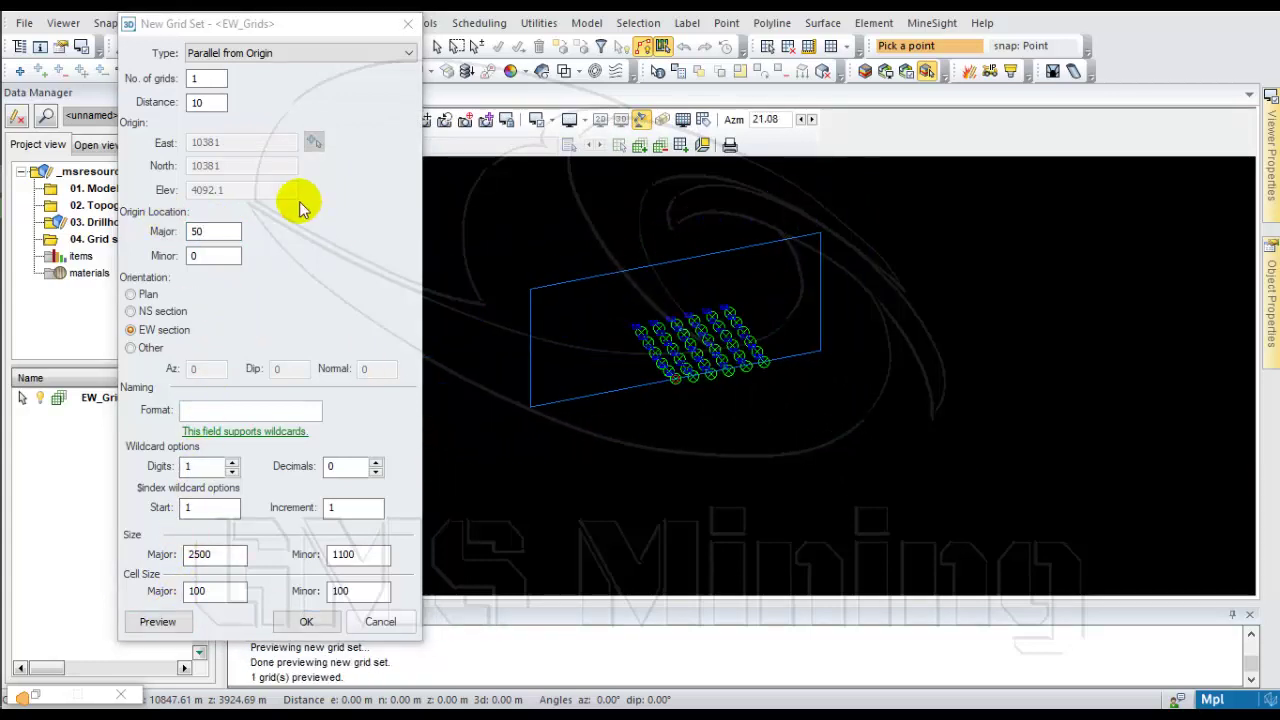
Set the origin location's minor value to 50, preview the section and return the viewer to plan
{"action": "left_click", "coordinate": [210, 256]}
{"action": "double_click", "coordinate": [216, 258]}
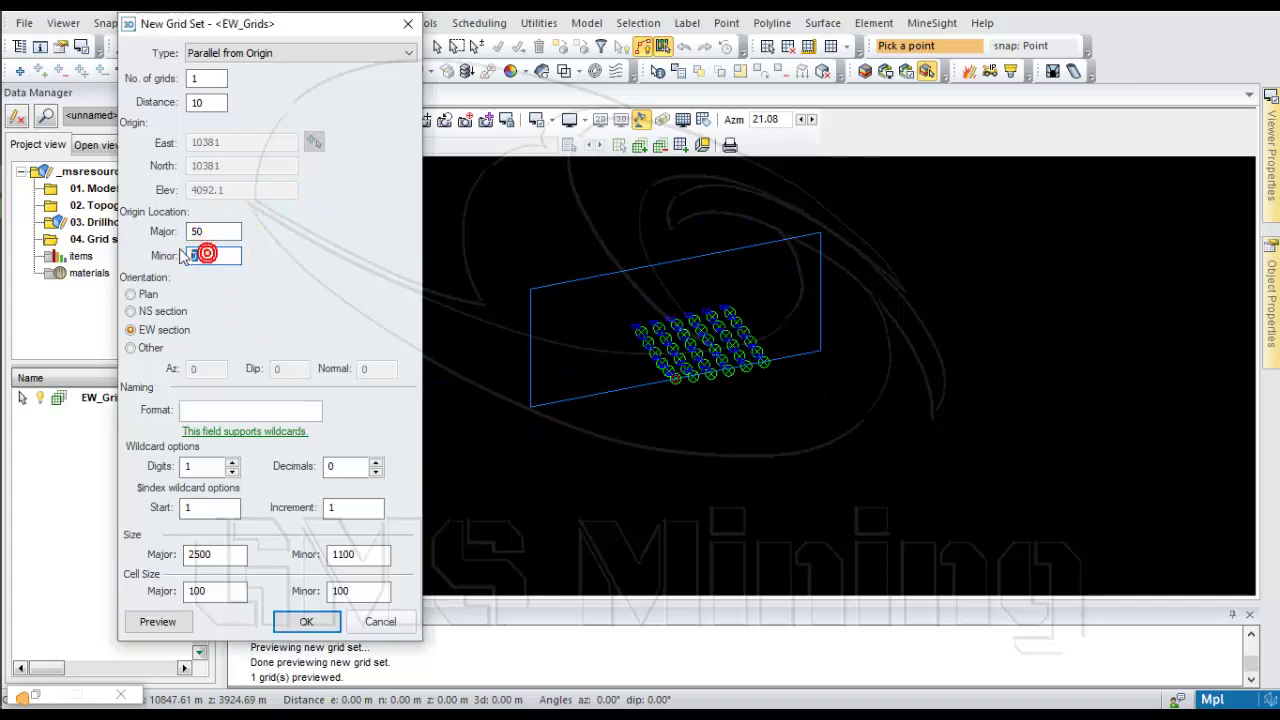
{"action": "left_click", "coordinate": [160, 621]}
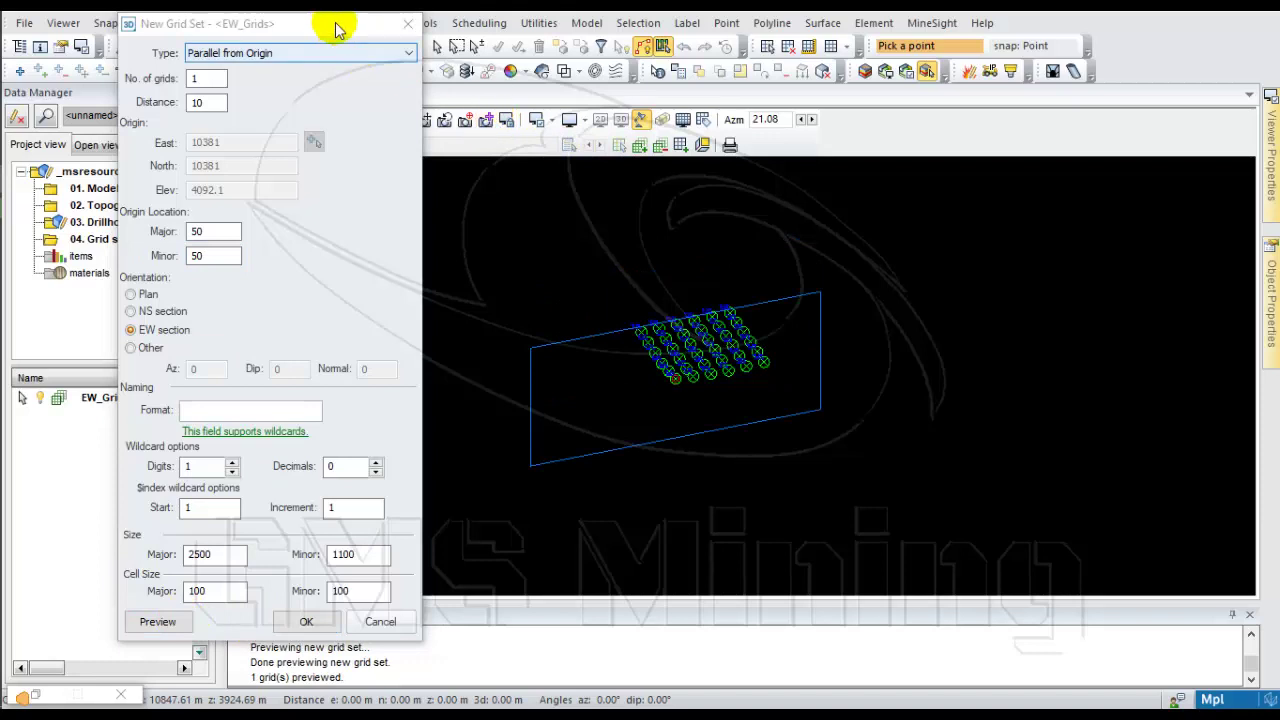
{"action": "left_click_drag", "start_coordinate": [330, 24], "coordinate": [243, 24]}
{"action": "left_click", "coordinate": [356, 120]}
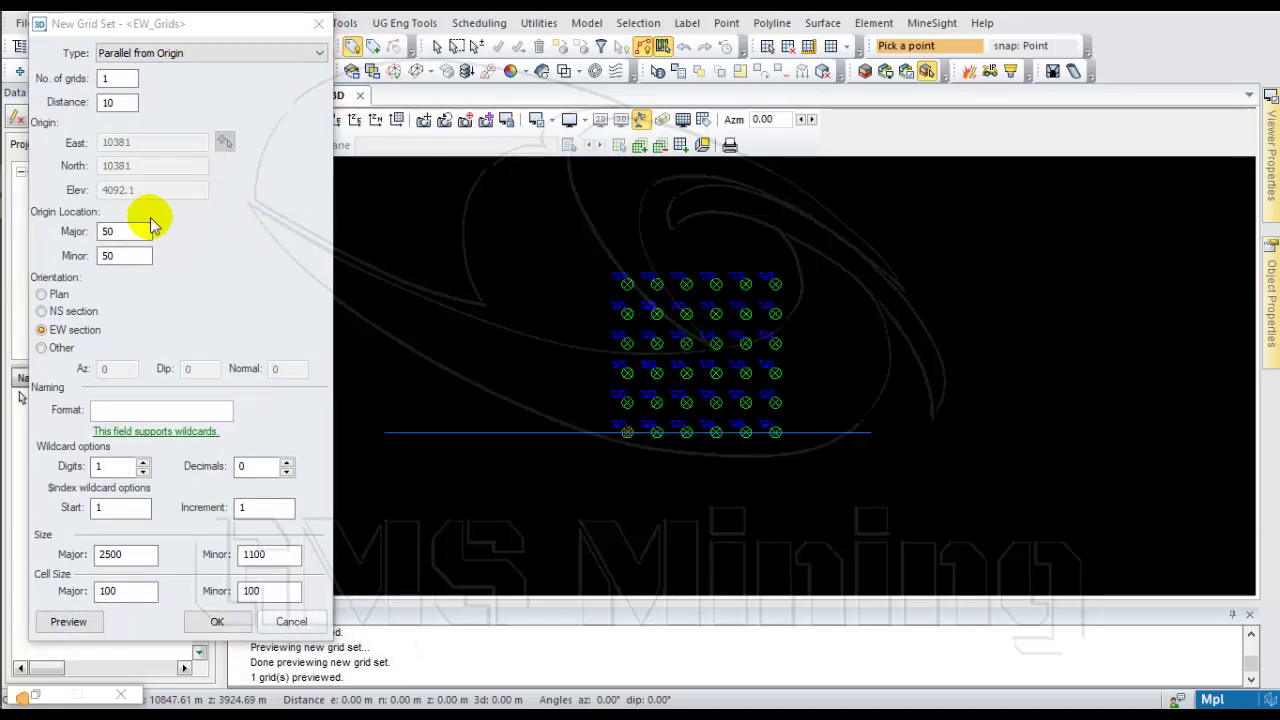
Set the number of grids to 6 with a distance of 150 and preview the grid set
{"action": "double_click", "coordinate": [108, 80]}
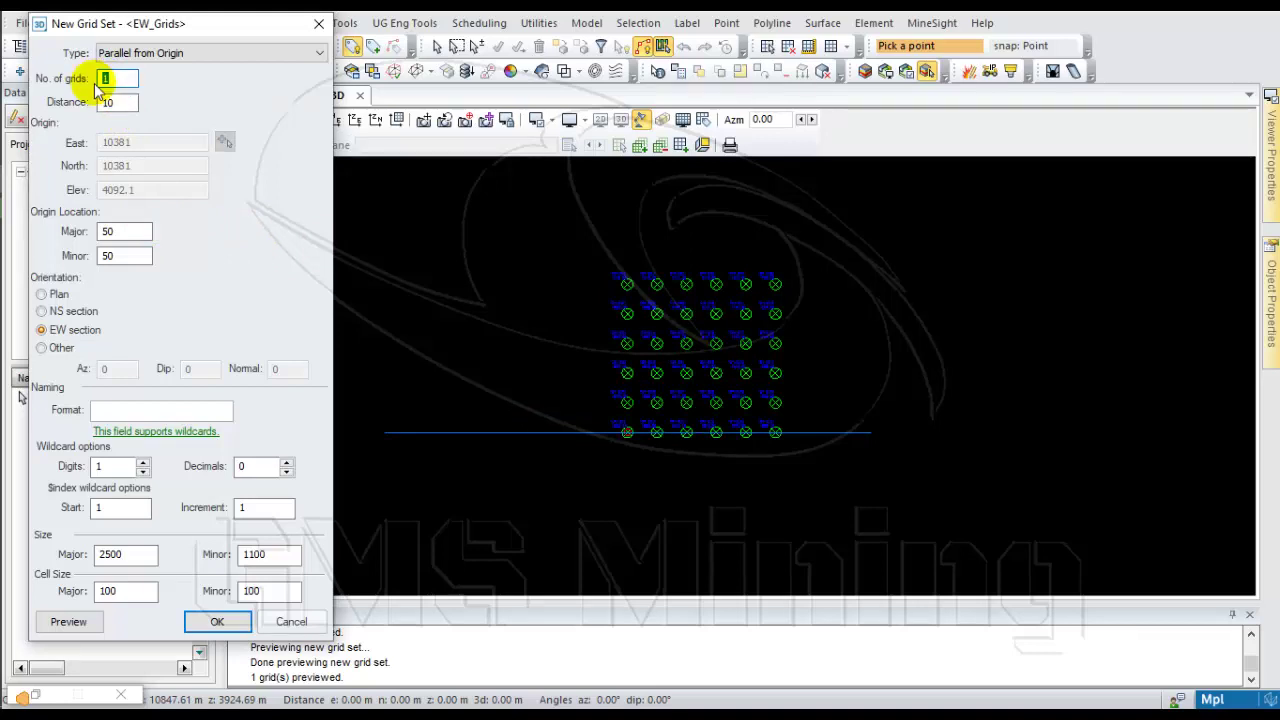
{"action": "double_click", "coordinate": [110, 100]}
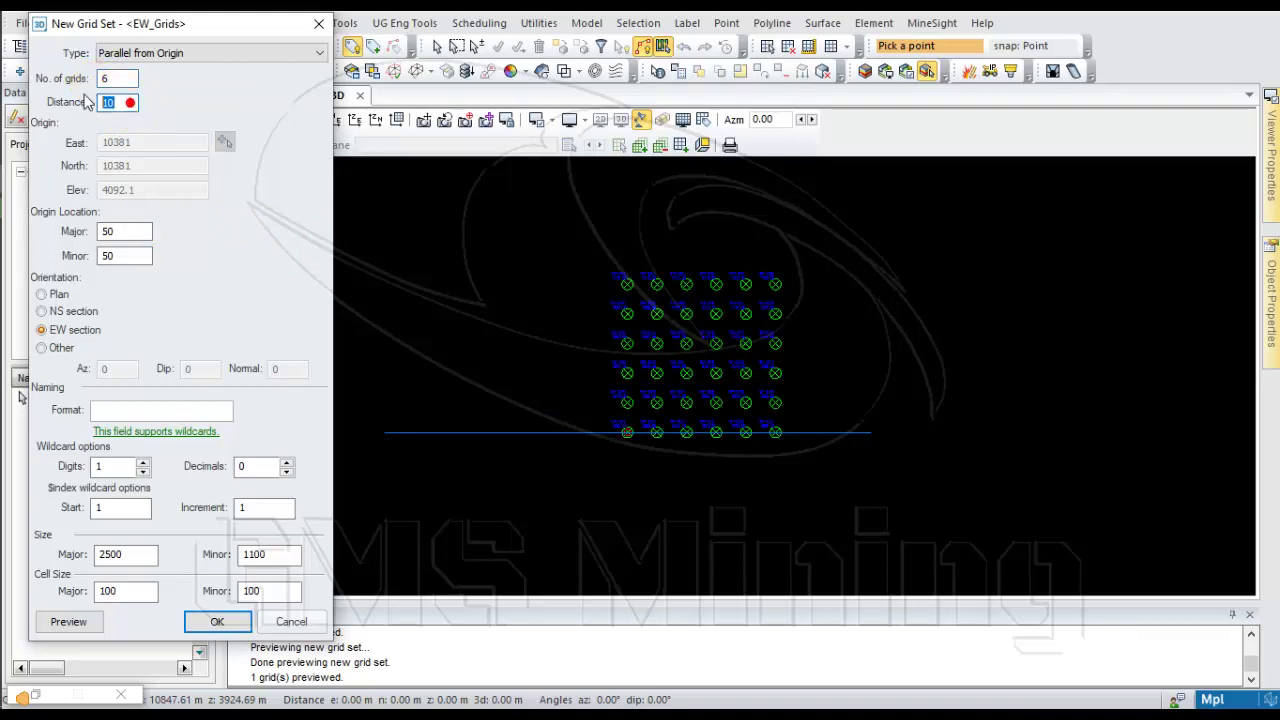
{"action": "type", "text": "1"}
{"action": "left_click", "coordinate": [70, 621]}
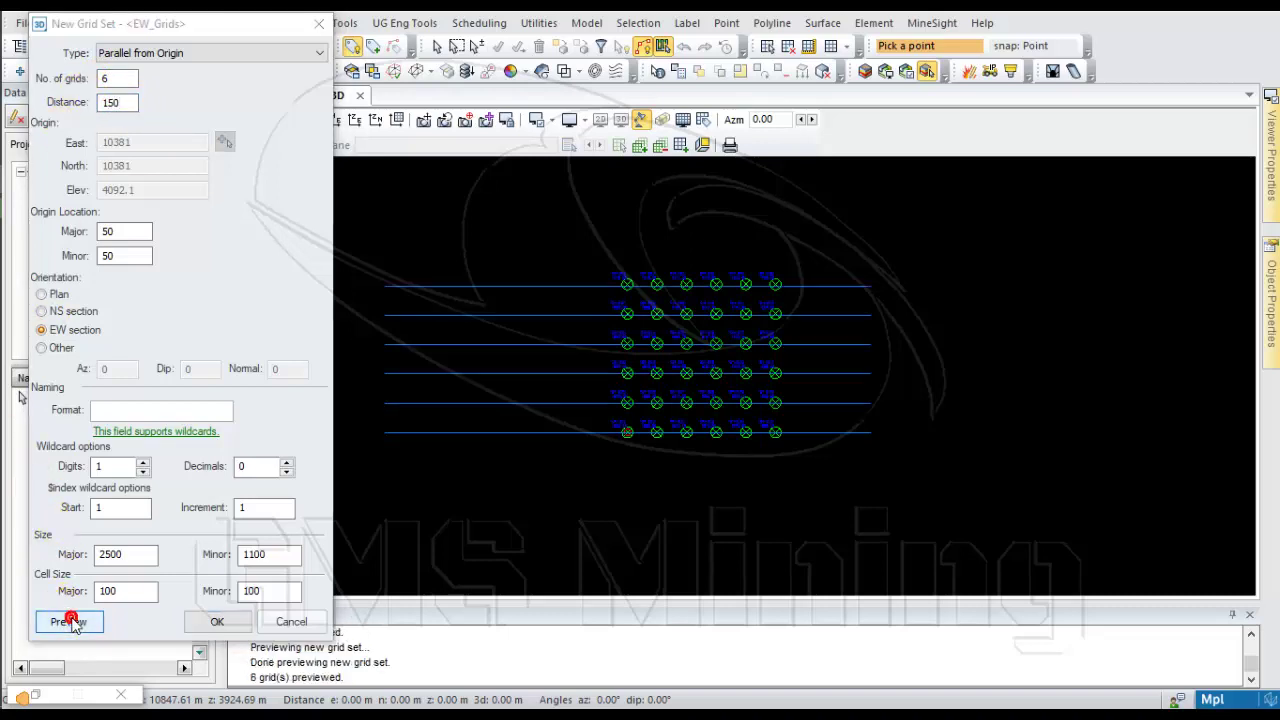
Check the previewed lines against the collars and try a grid distance of 155
{"action": "scroll", "coordinate": [773, 271], "scroll_direction": "up", "scroll_amount": 3}
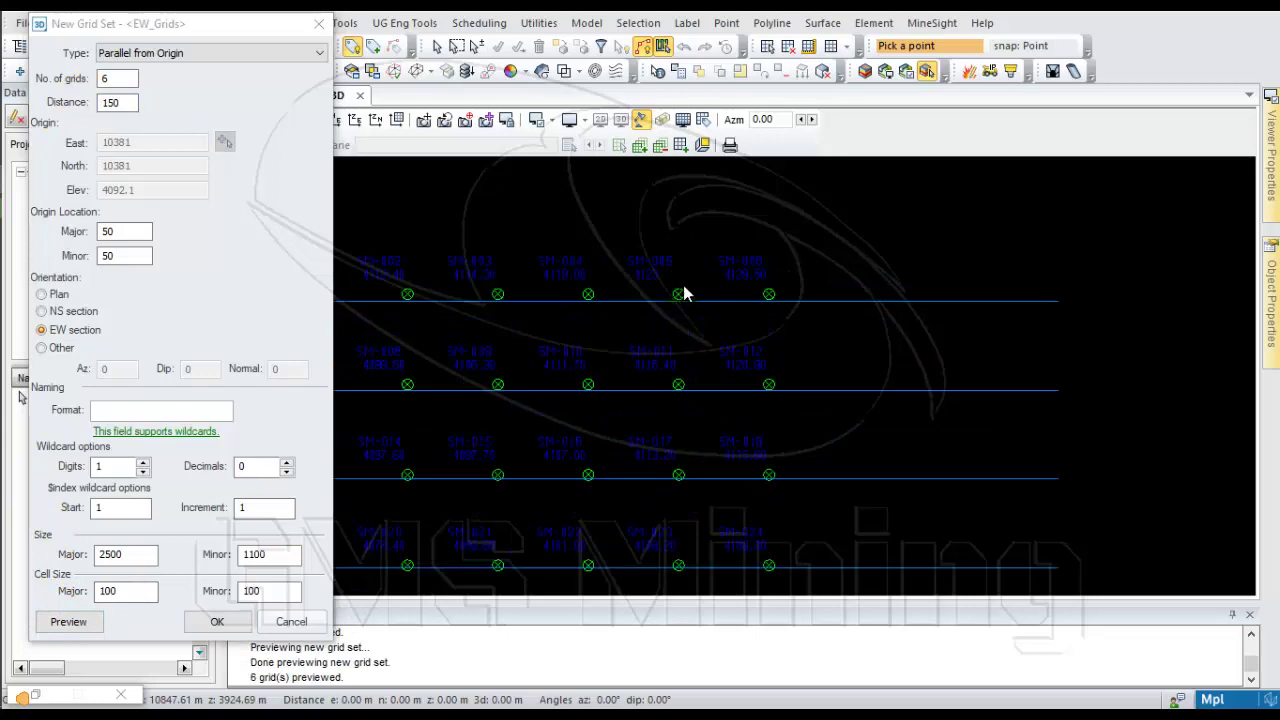
{"action": "scroll", "coordinate": [521, 336], "scroll_direction": "up", "scroll_amount": 4}
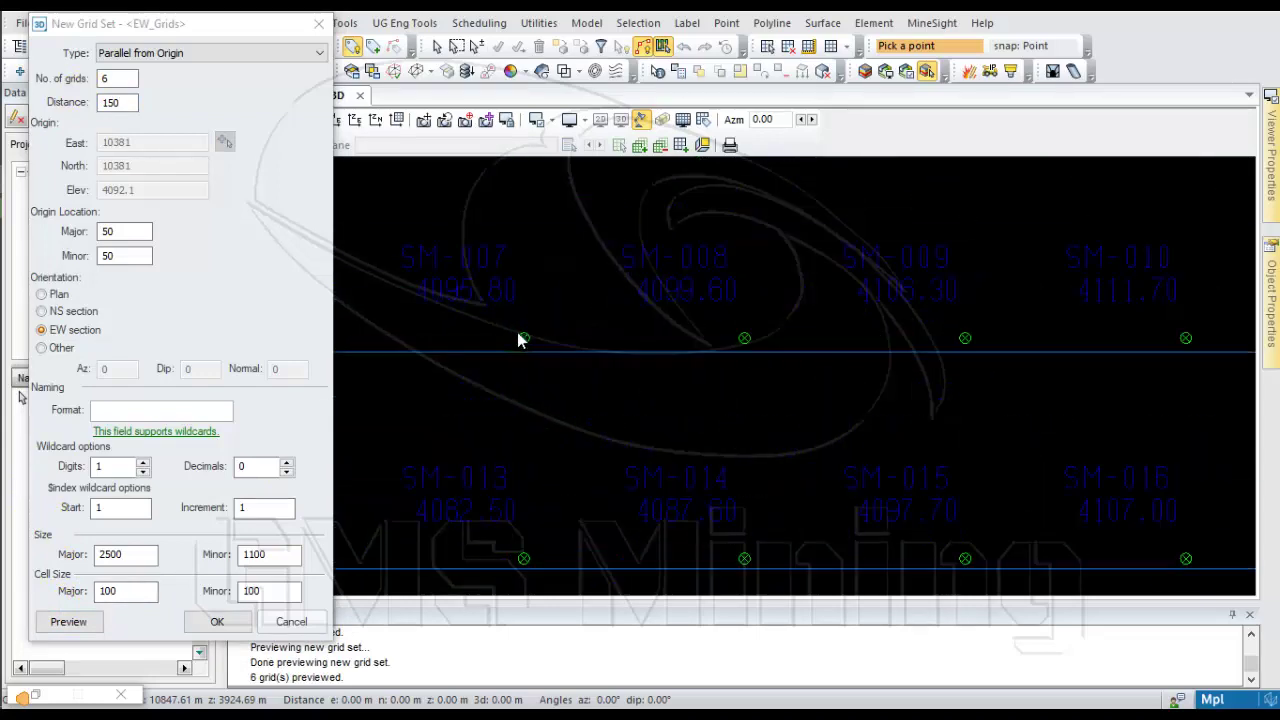
{"action": "left_click", "coordinate": [139, 104]}
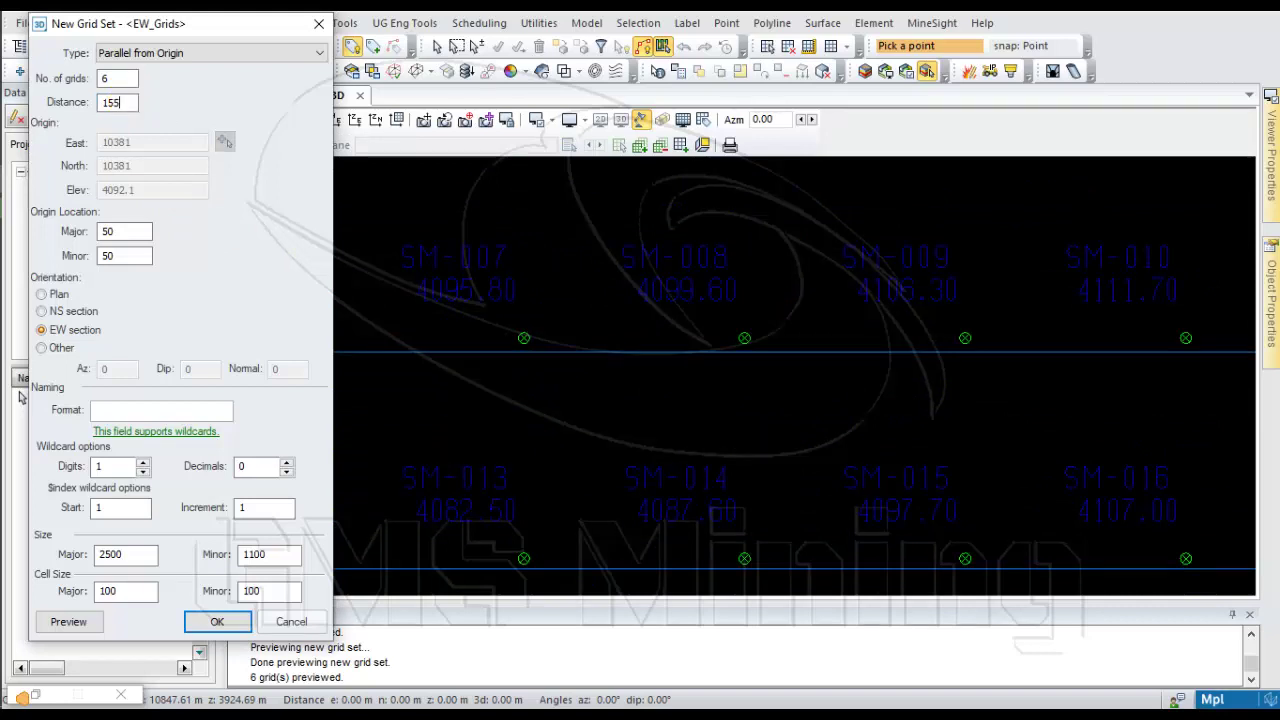
{"action": "left_click", "coordinate": [68, 621]}
Set the grid distance to 152, preview the alignment with the collars, create the grid set and close its editor
{"action": "left_click", "coordinate": [112, 103]}
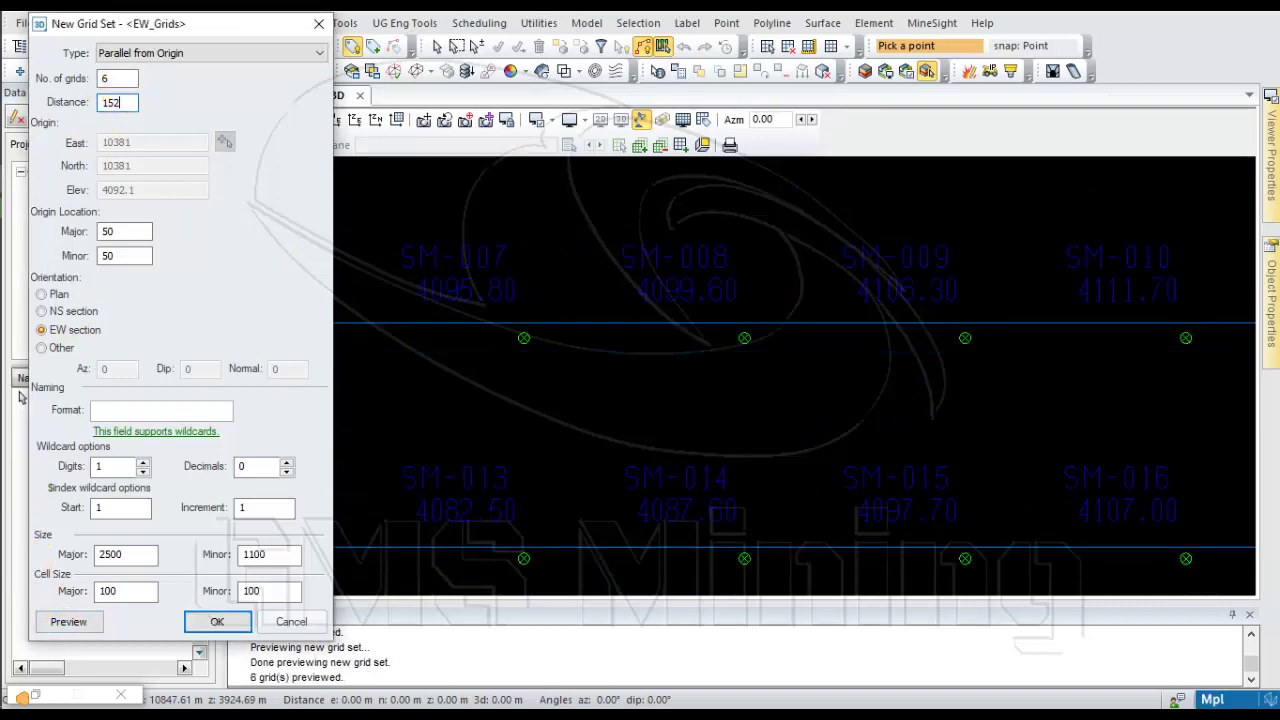
{"action": "left_click", "coordinate": [68, 621]}
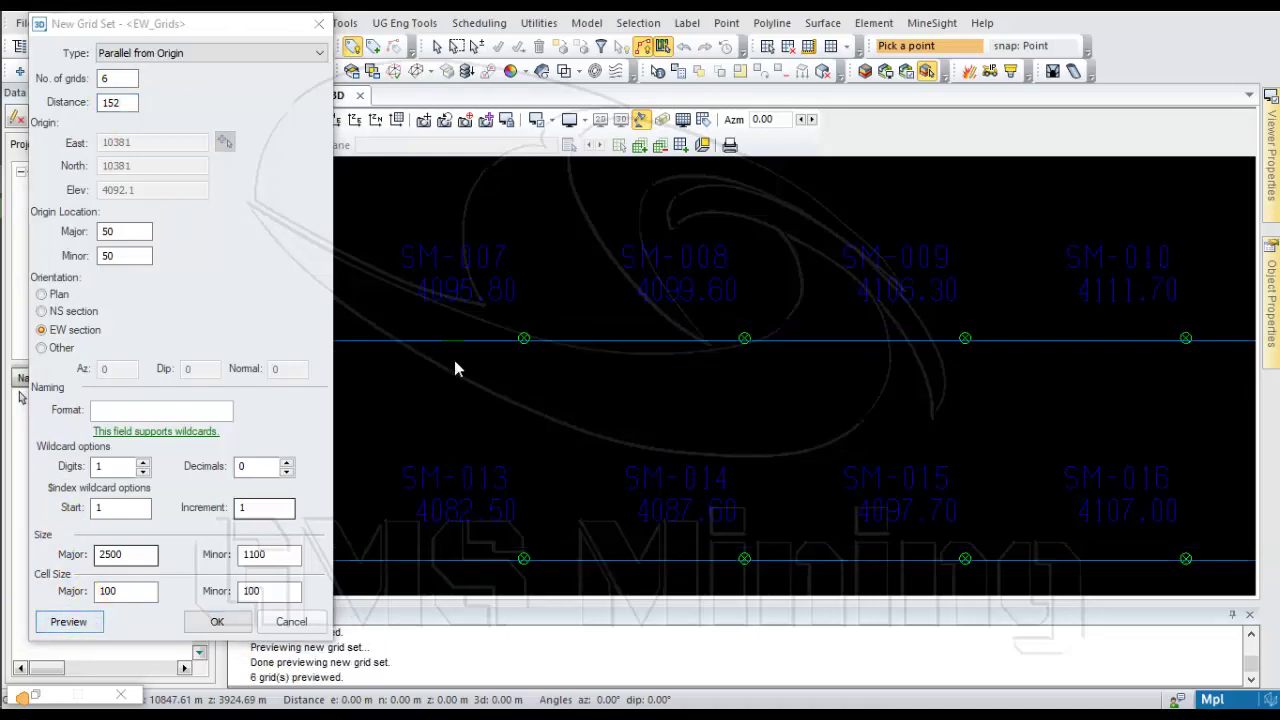
{"action": "scroll", "coordinate": [501, 209], "scroll_direction": "down", "scroll_amount": 5}
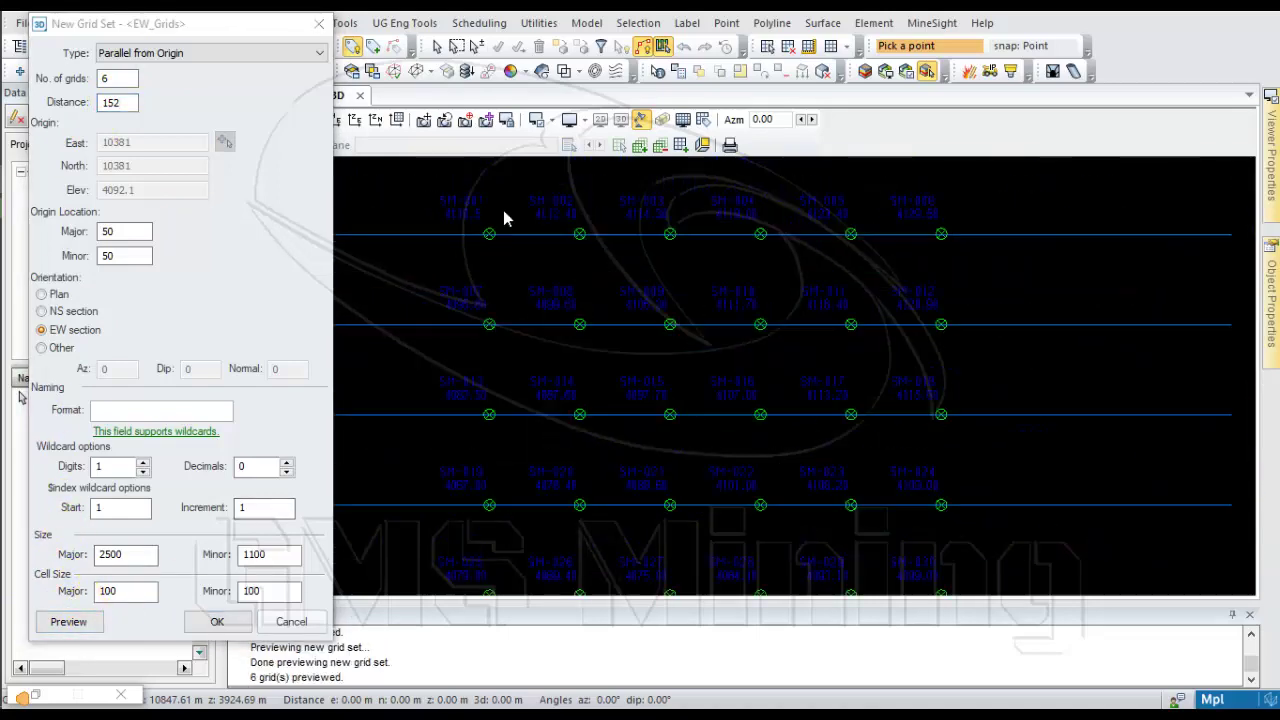
{"action": "scroll", "coordinate": [537, 412], "scroll_direction": "down", "scroll_amount": 3}
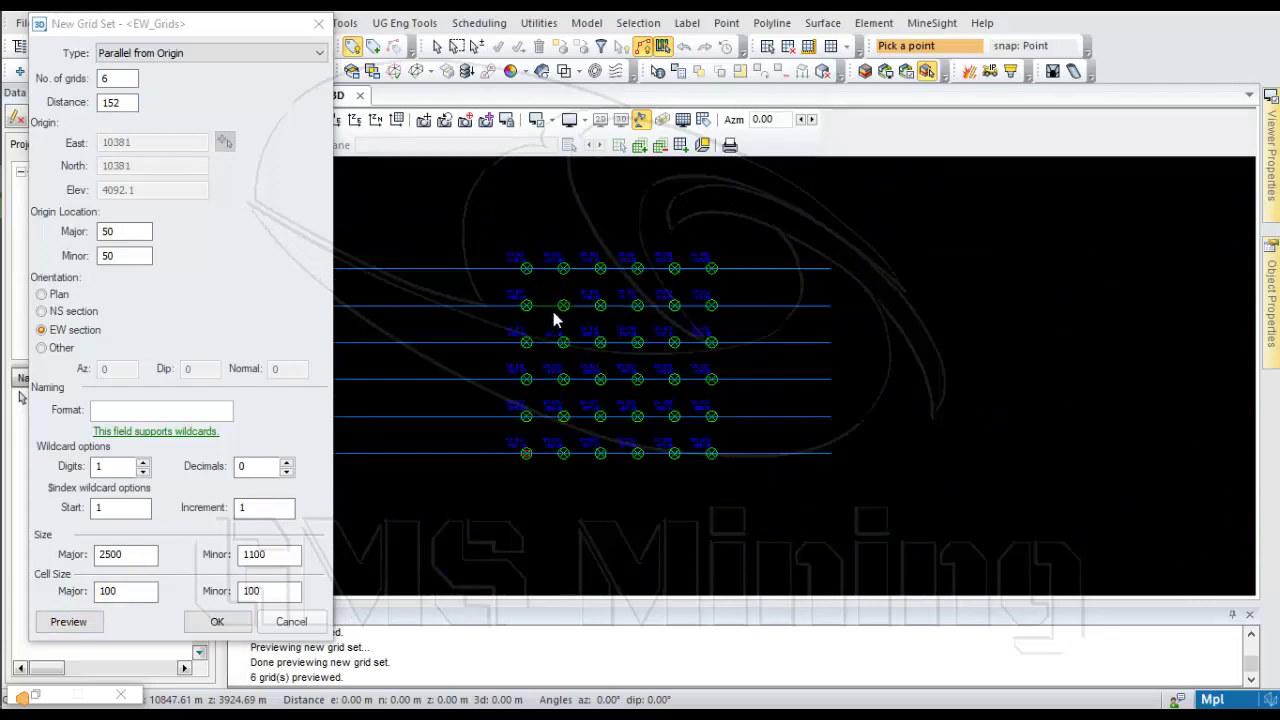
{"action": "scroll", "coordinate": [557, 308], "scroll_direction": "up", "scroll_amount": 3}
{"action": "left_click", "coordinate": [197, 622]}
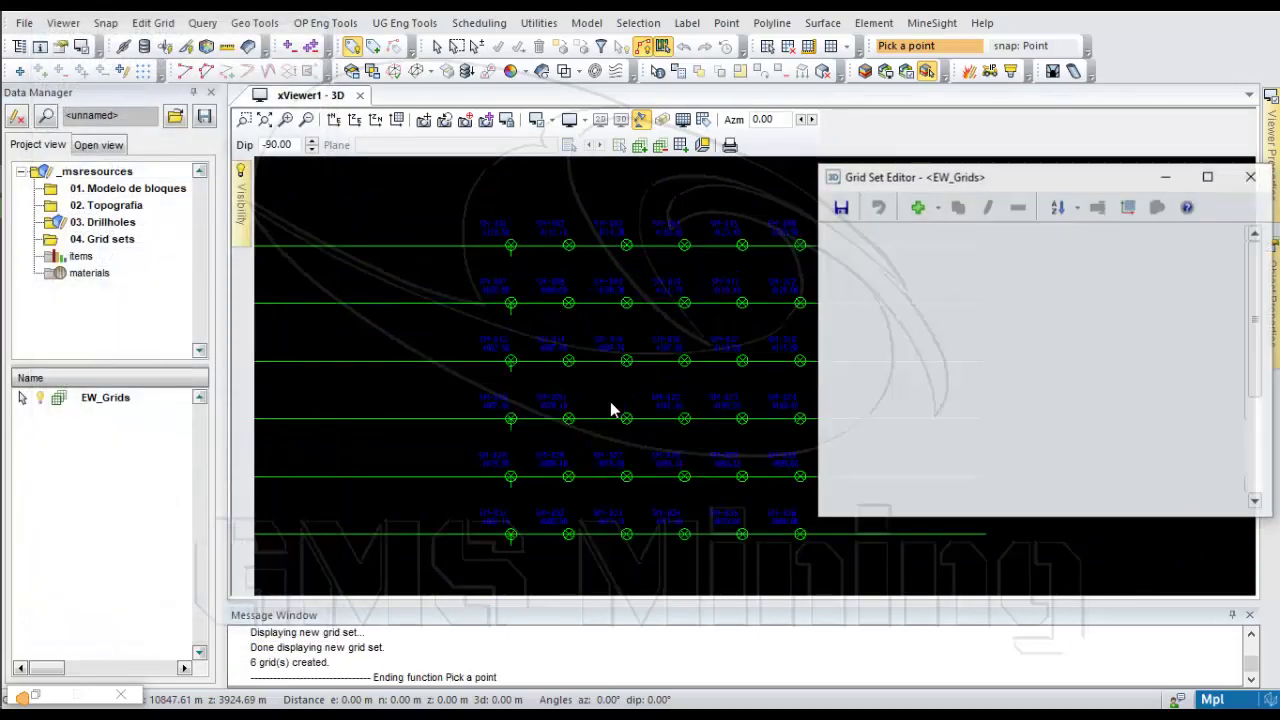
{"action": "left_click", "coordinate": [1251, 176]}
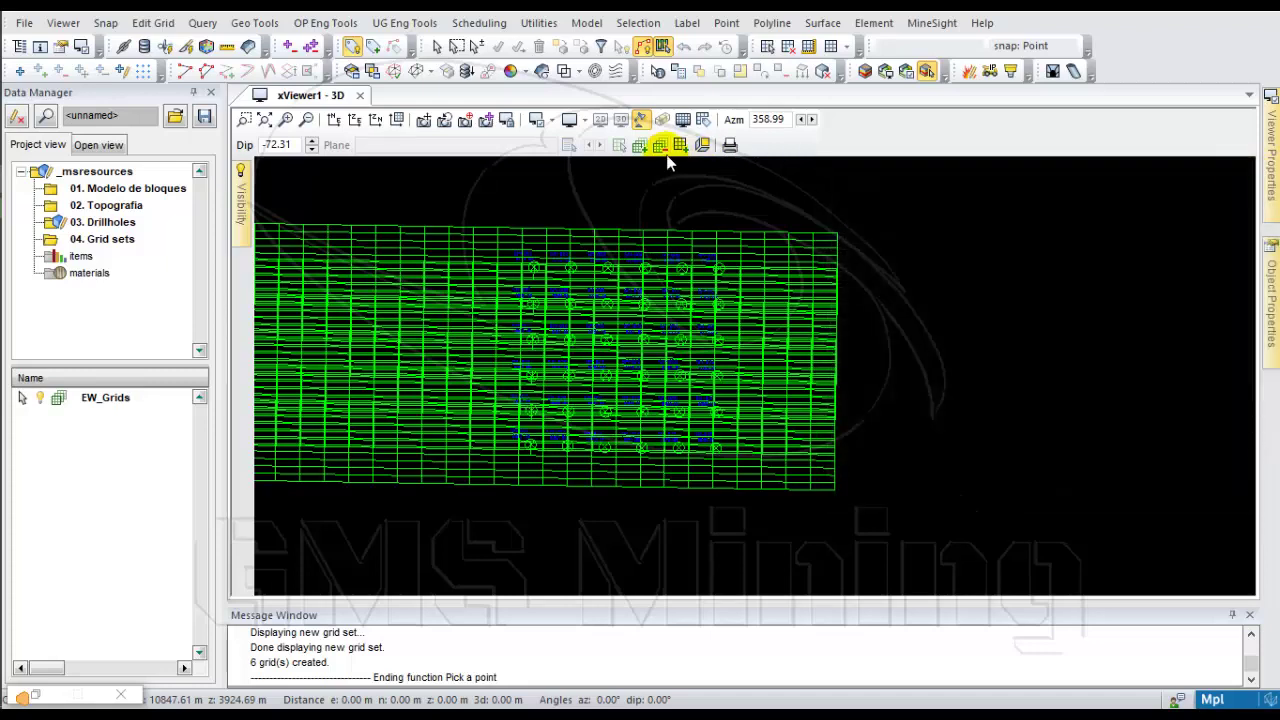
Attach the EW_Grids grid set from 04. Grid sets to the viewer and display it in plan
{"action": "left_click", "coordinate": [640, 146]}
{"action": "double_click", "coordinate": [755, 219]}
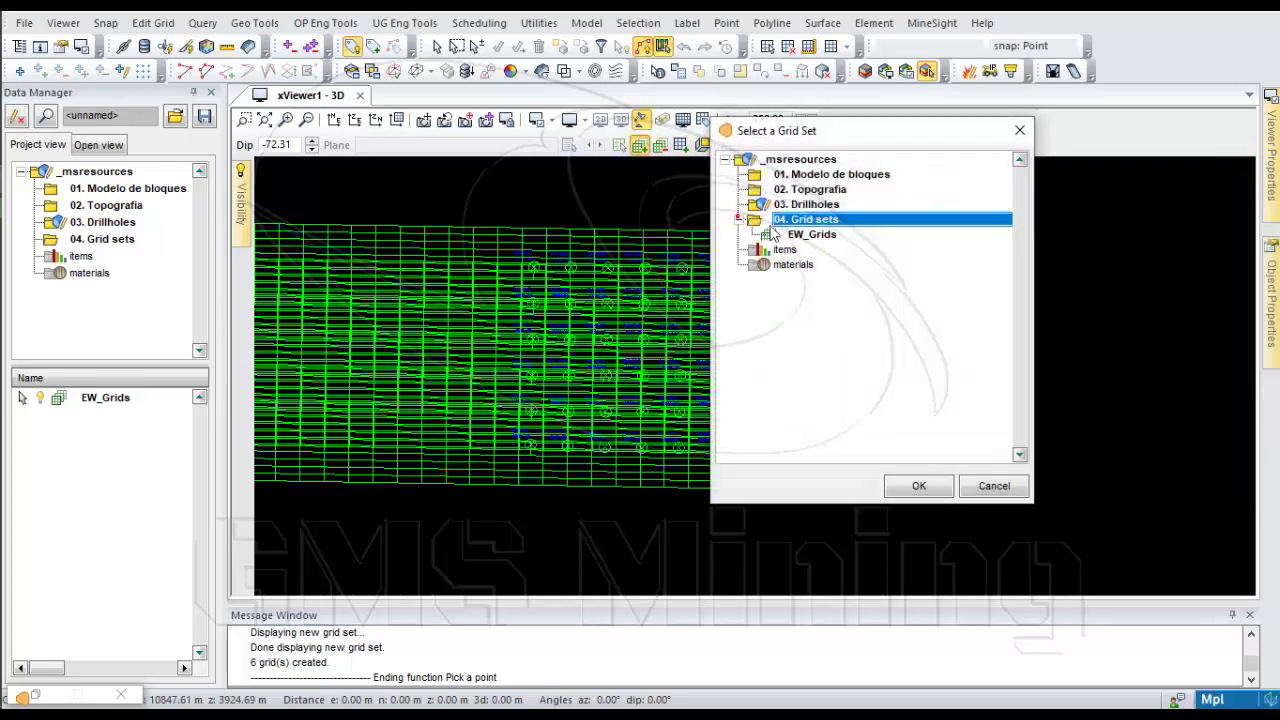
{"action": "left_click", "coordinate": [805, 236]}
{"action": "double_click", "coordinate": [797, 236]}
{"action": "left_click_drag", "start_coordinate": [817, 354], "coordinate": [726, 343]}
{"action": "left_click", "coordinate": [332, 119]}
{"action": "scroll", "coordinate": [658, 322], "scroll_direction": "up", "scroll_amount": 3}
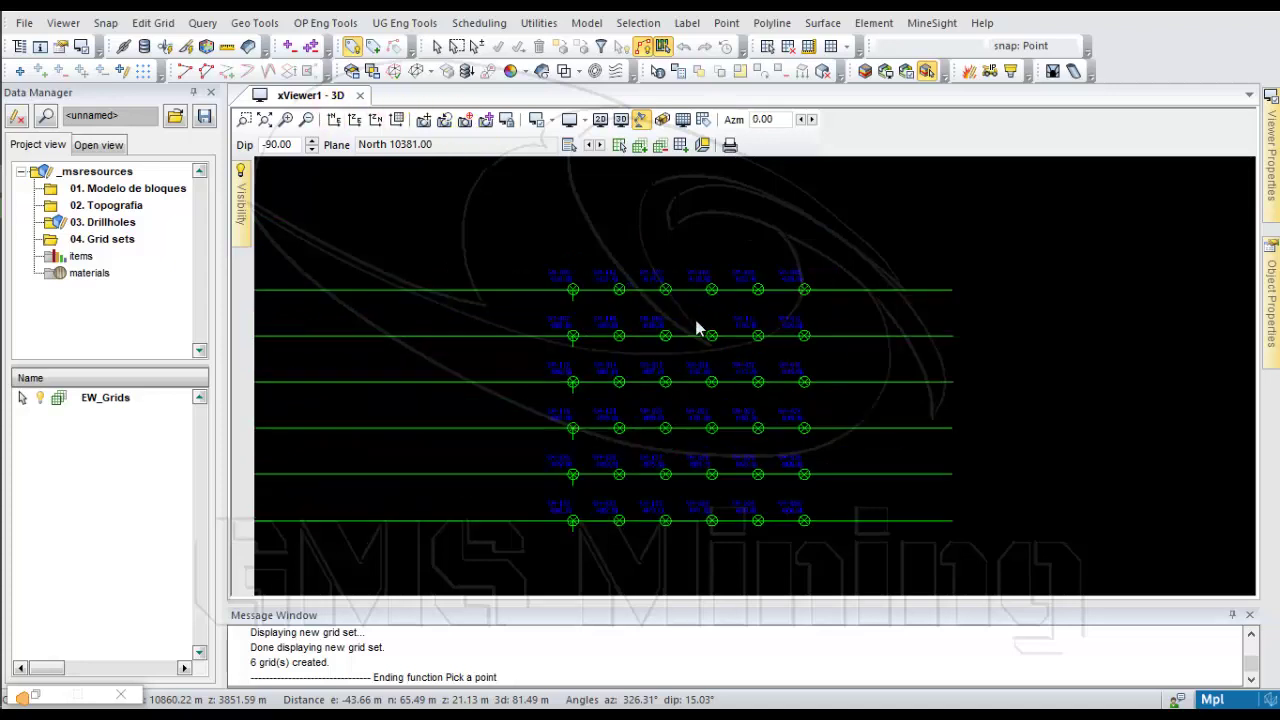
Hide the EW_Grids object and switch the viewer to the 2D section at North 10381
{"action": "left_click", "coordinate": [58, 397]}
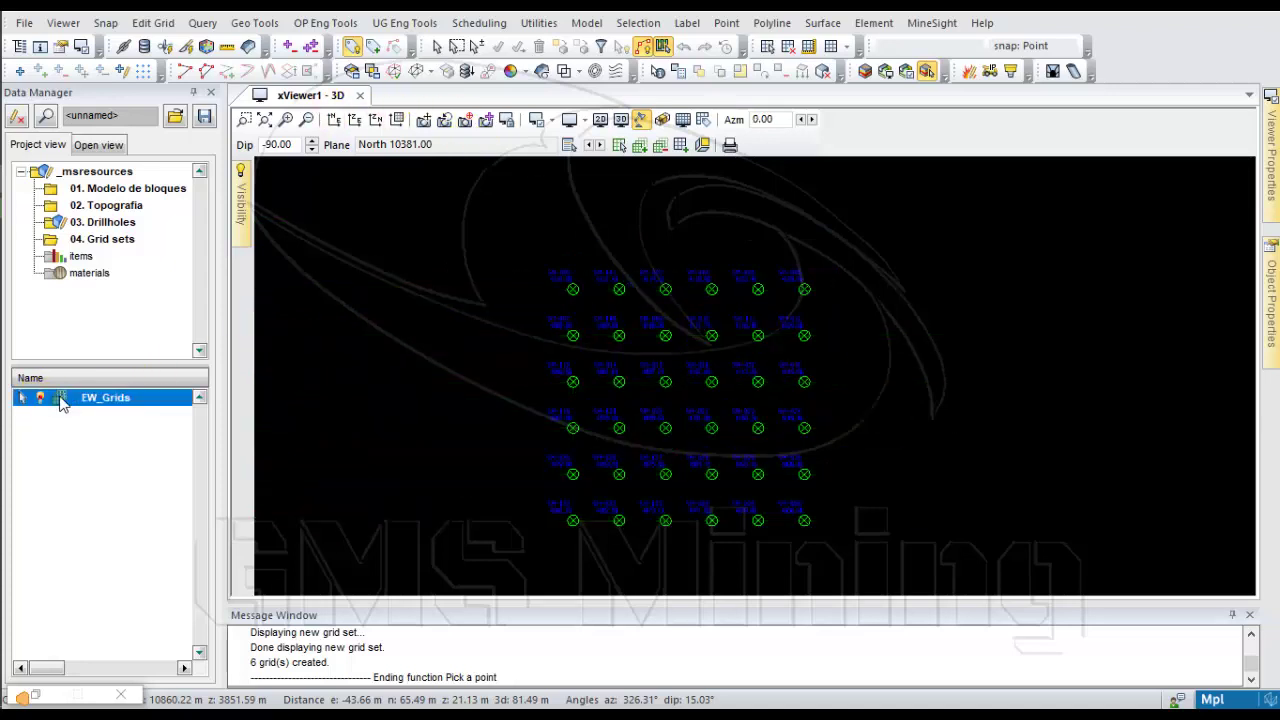
{"action": "left_click", "coordinate": [569, 145]}
{"action": "left_click", "coordinate": [589, 175]}
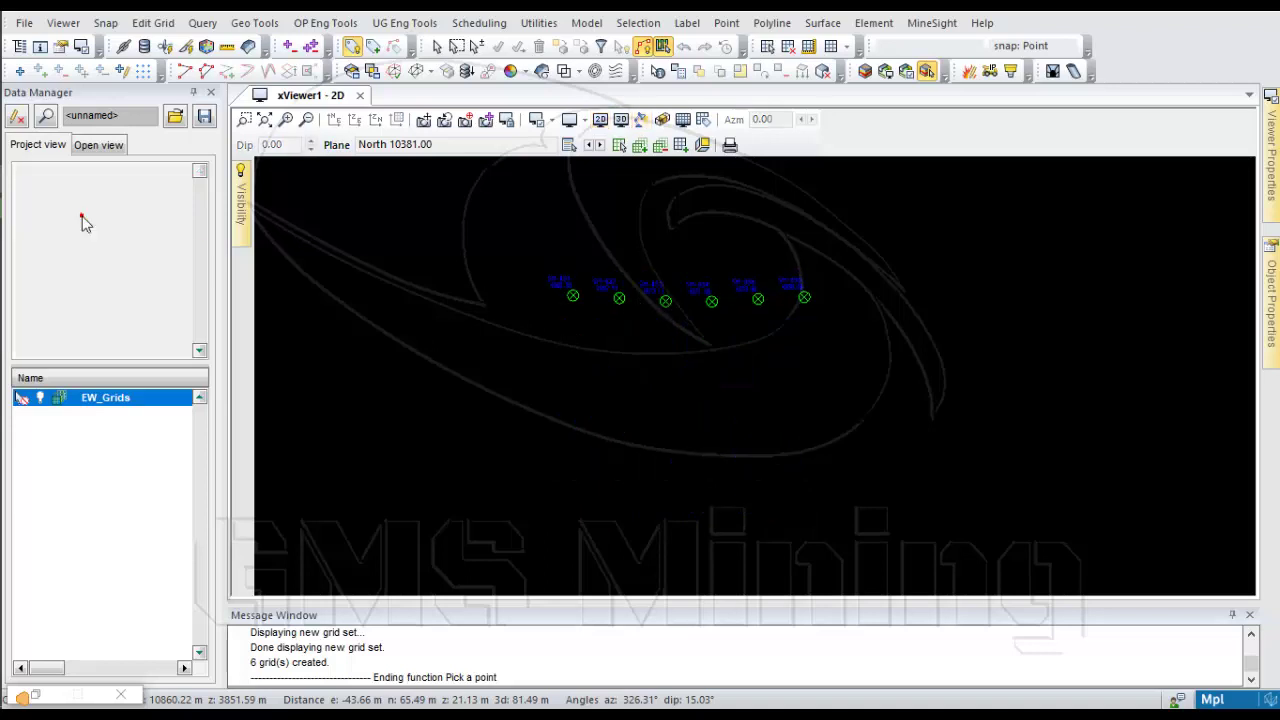
Display the PJM11.dat drillholes from the 03. Drillholes folder and advance the section to North 10533
{"action": "left_click", "coordinate": [86, 221]}
{"action": "left_click", "coordinate": [43, 416]}
{"action": "left_click", "coordinate": [41, 414]}
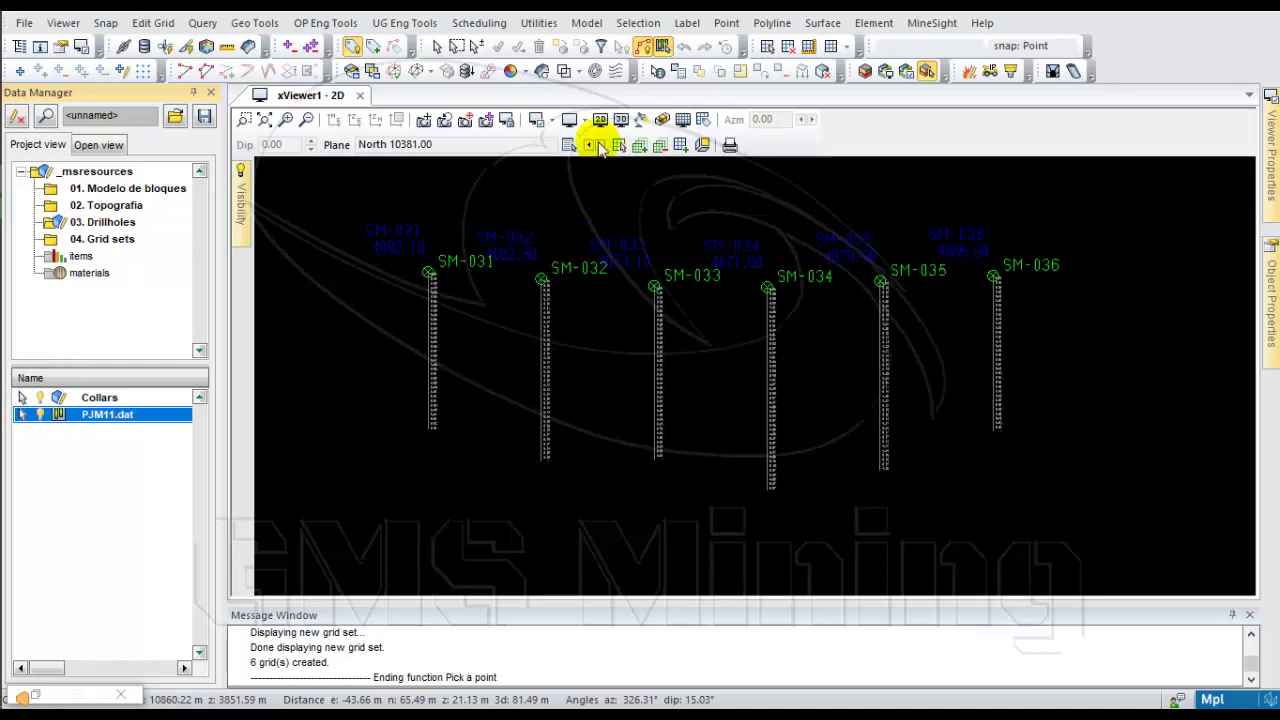
{"action": "scroll", "coordinate": [624, 280], "scroll_direction": "down", "scroll_amount": 2}
{"action": "scroll", "coordinate": [628, 356], "scroll_direction": "up", "scroll_amount": 1}
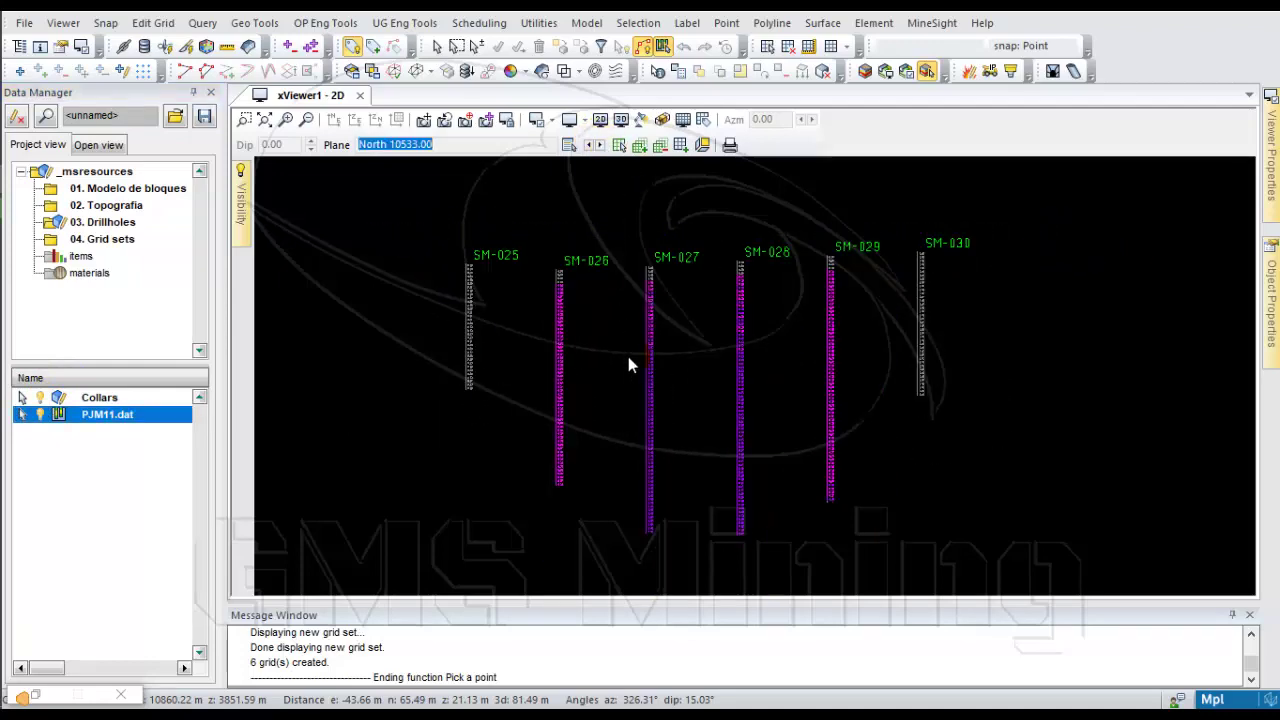
Open the view properties of PJM11.dat and add a new drillhole strip
{"action": "left_click", "coordinate": [147, 414]}
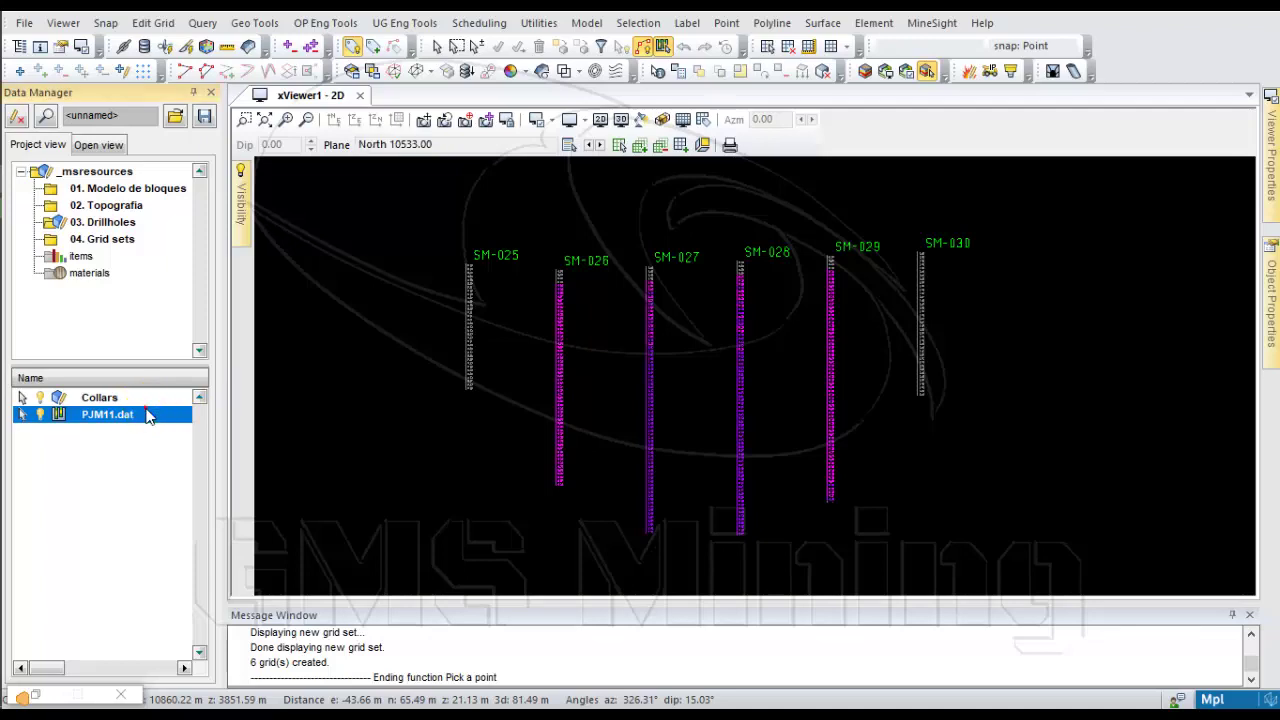
{"action": "double_click", "coordinate": [712, 300]}
{"action": "left_click", "coordinate": [884, 93]}
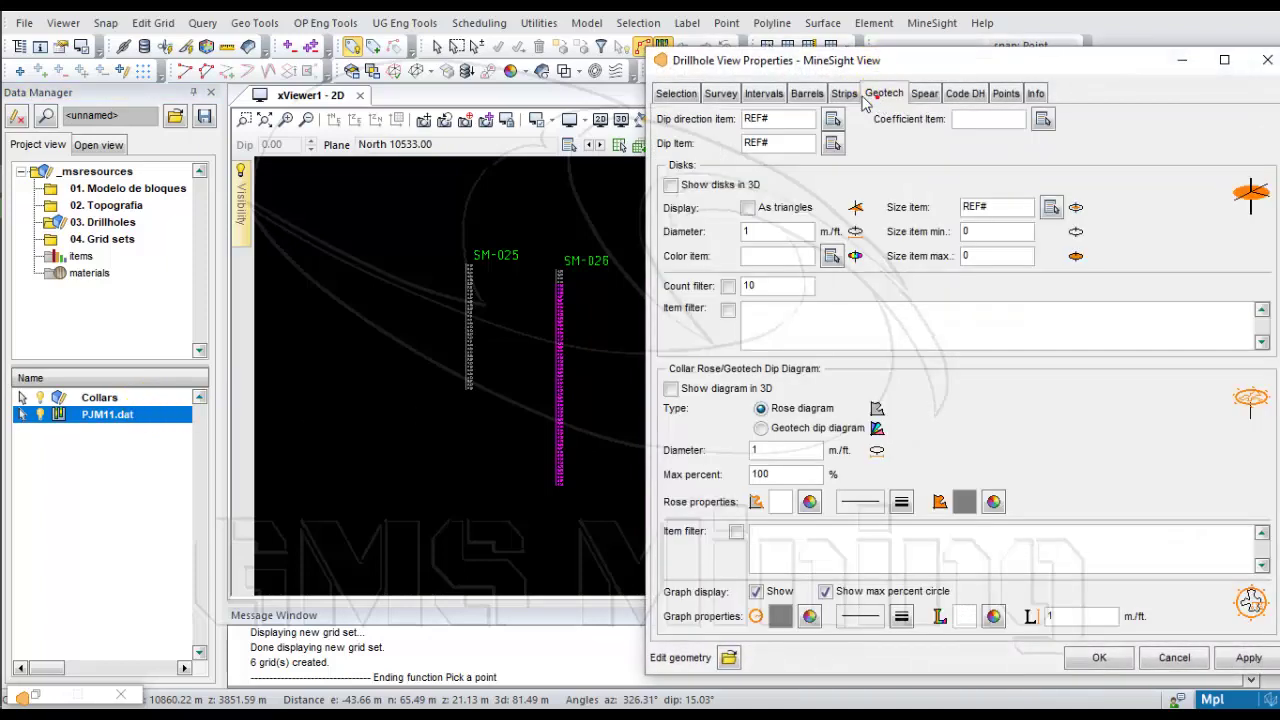
{"action": "left_click", "coordinate": [845, 93]}
{"action": "left_click", "coordinate": [1264, 121]}
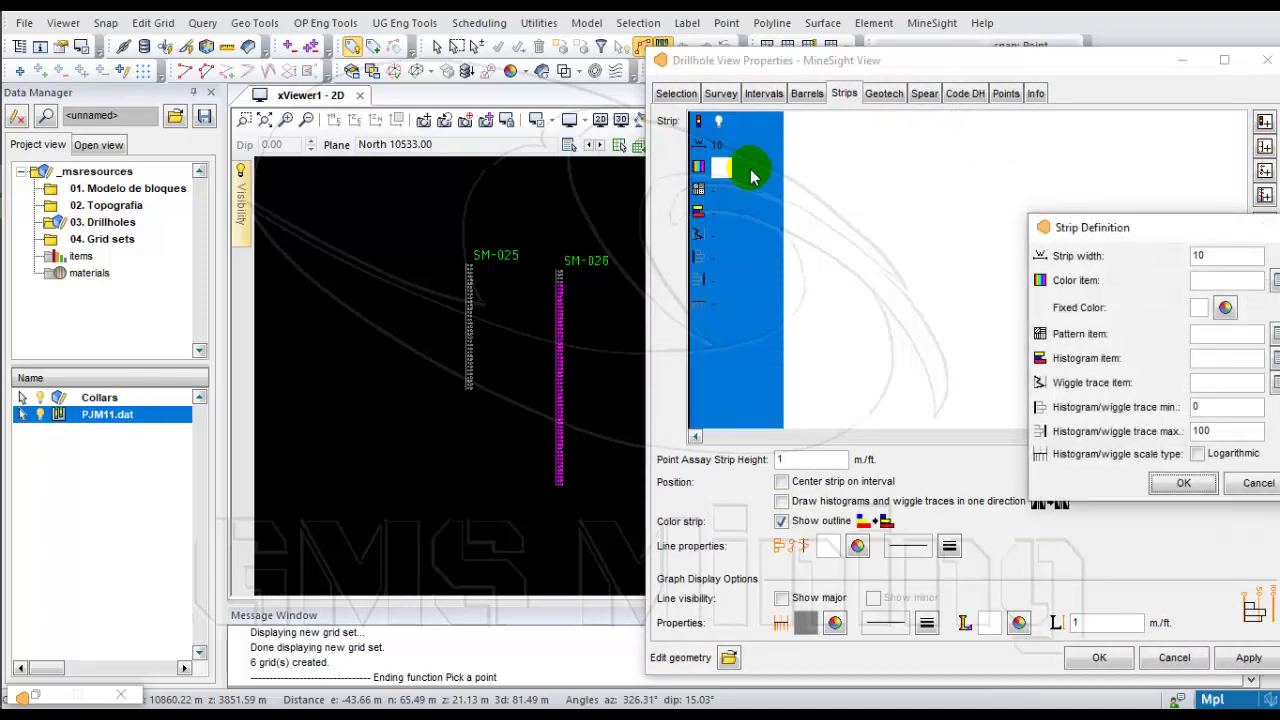
Set CU as the new strip's color item, apply it to the drillholes, and close the properties
{"action": "left_click_drag", "start_coordinate": [1205, 226], "coordinate": [1016, 236]}
{"action": "left_click", "coordinate": [1025, 252]}
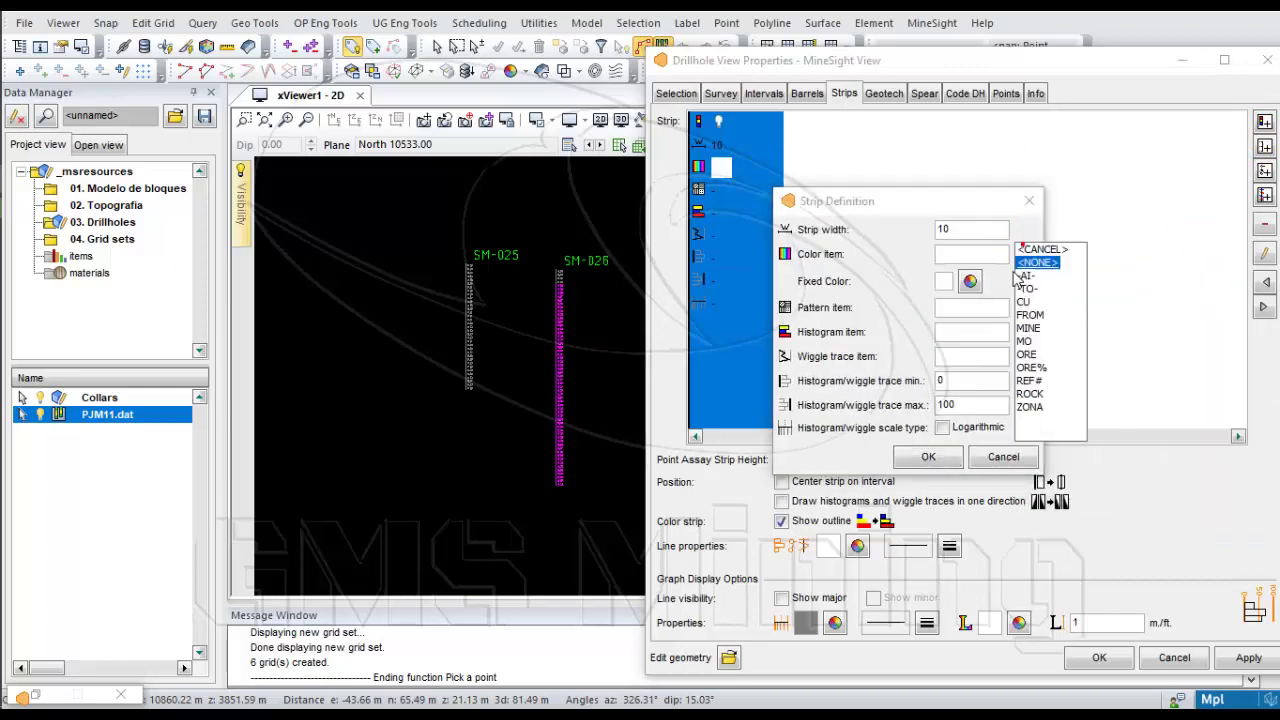
{"action": "left_click", "coordinate": [1022, 302]}
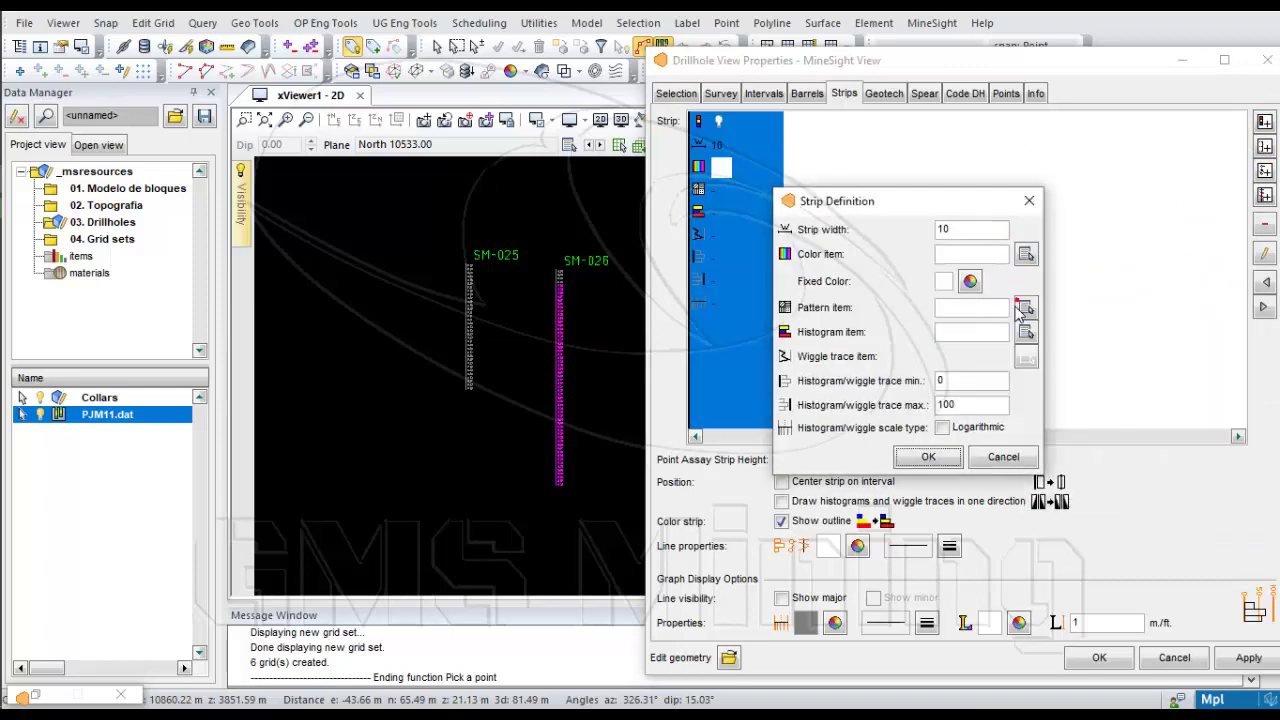
{"action": "left_click", "coordinate": [928, 456]}
{"action": "left_click", "coordinate": [1240, 657]}
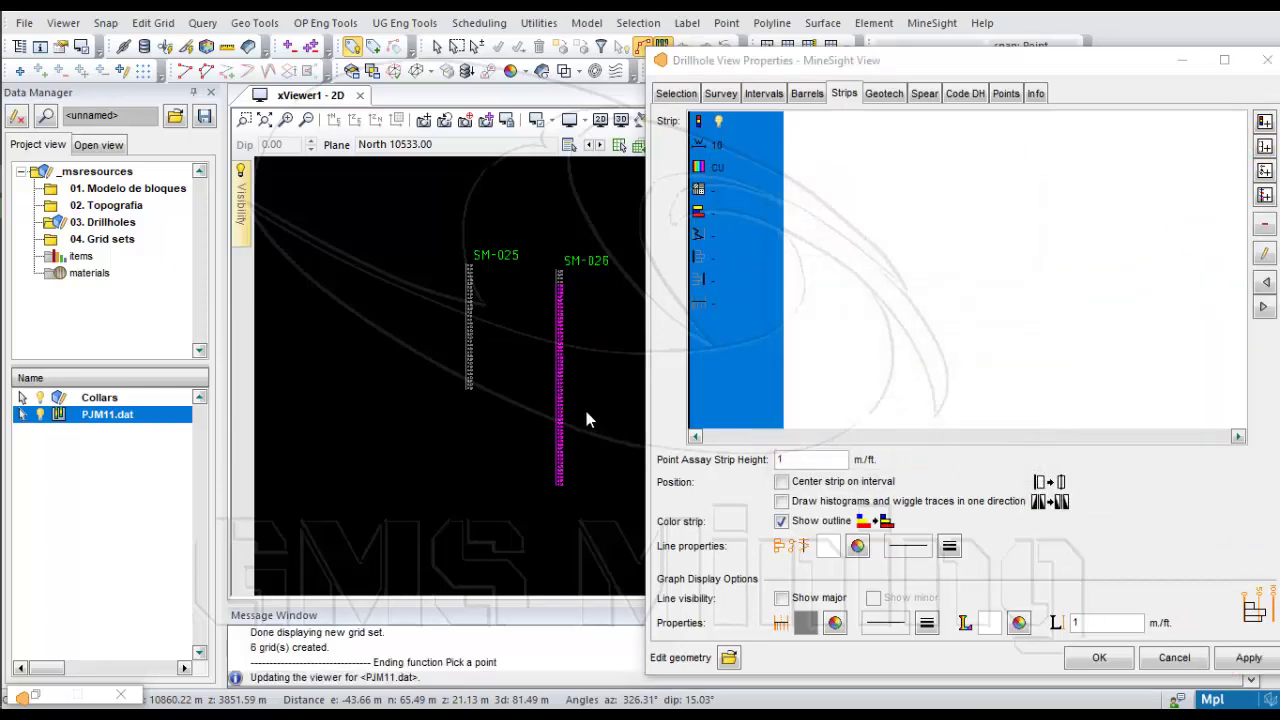
{"action": "scroll", "coordinate": [569, 315], "scroll_direction": "up", "scroll_amount": 5}
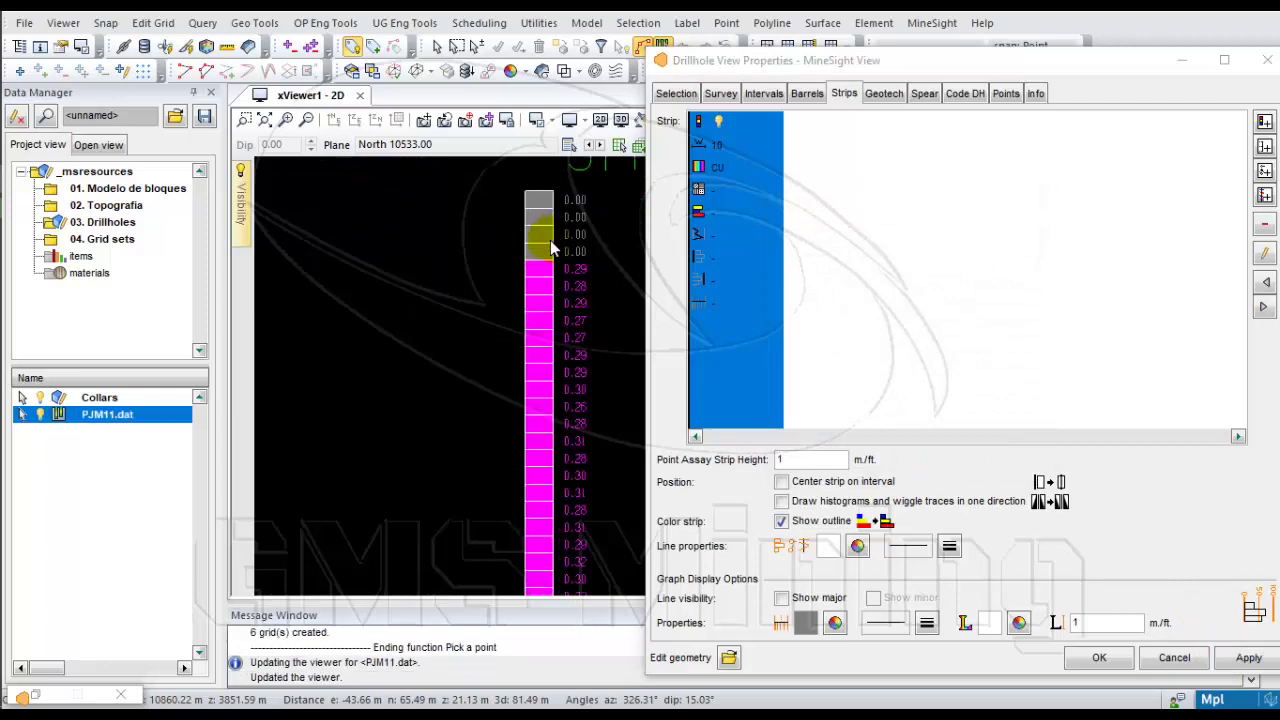
{"action": "scroll", "coordinate": [550, 243], "scroll_direction": "down", "scroll_amount": 5}
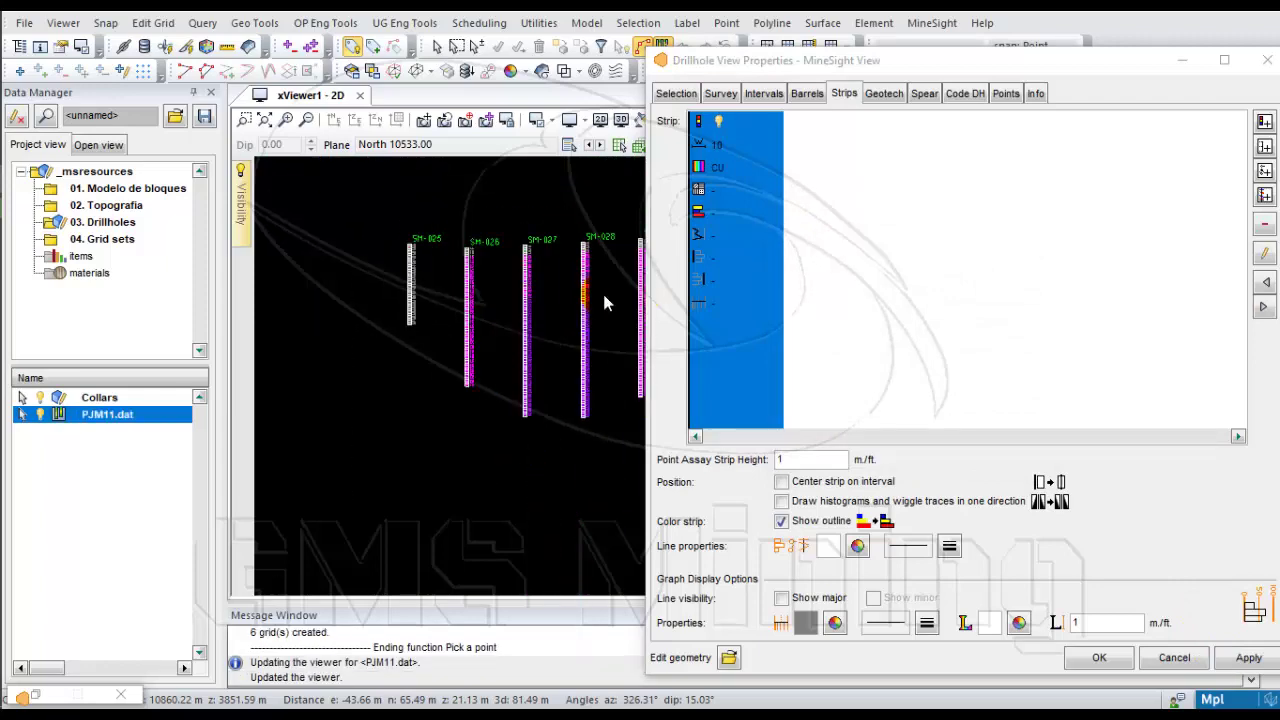
{"action": "scroll", "coordinate": [590, 265], "scroll_direction": "up", "scroll_amount": 6}
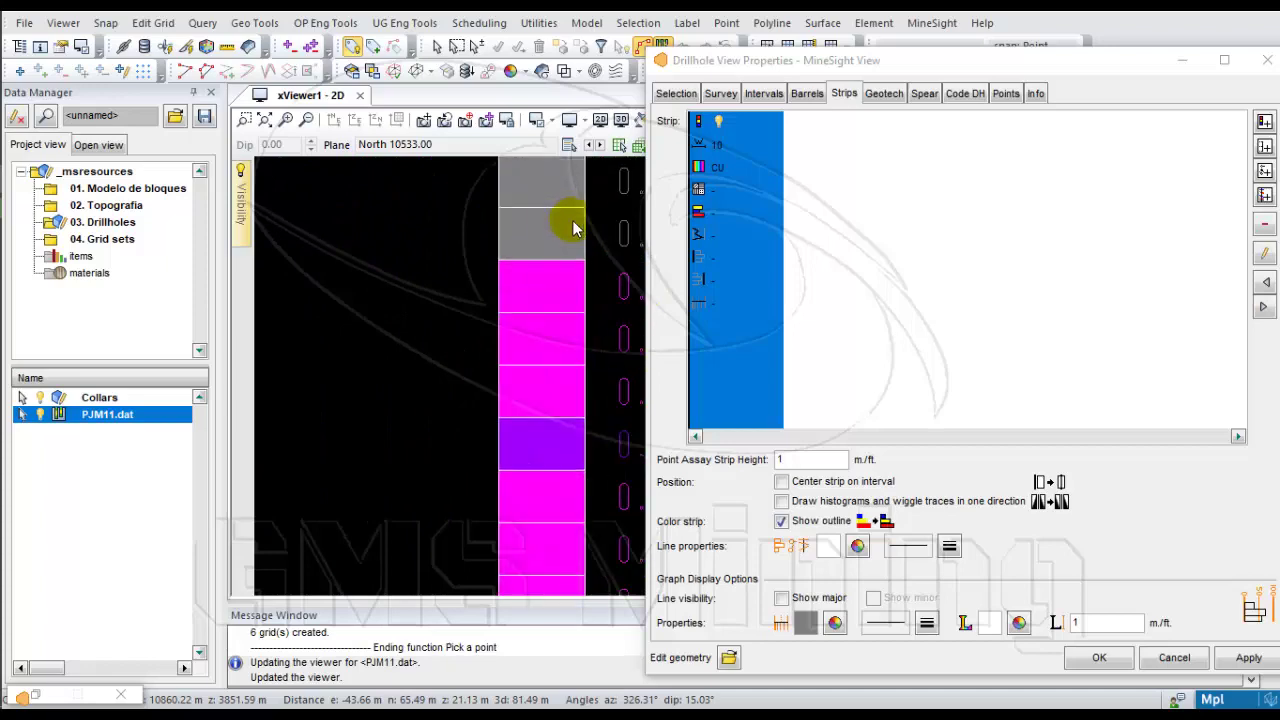
{"action": "scroll", "coordinate": [573, 229], "scroll_direction": "down", "scroll_amount": 6}
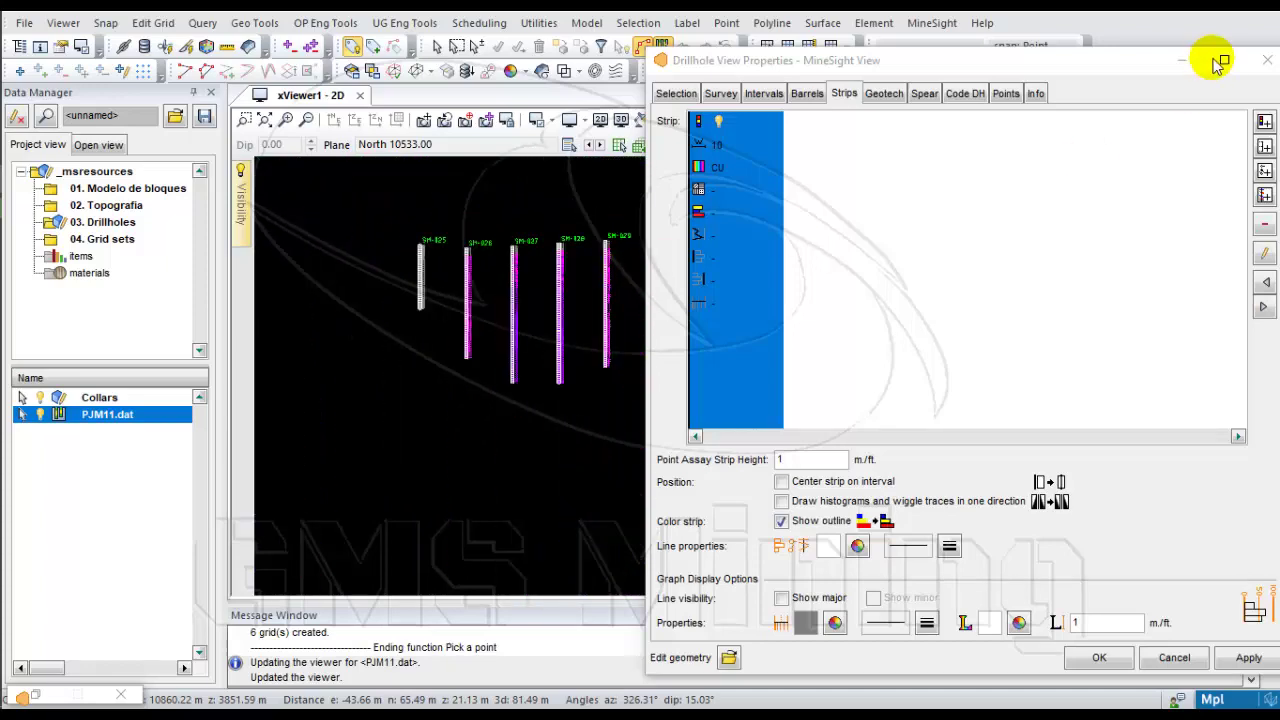
{"action": "left_click", "coordinate": [1266, 61]}
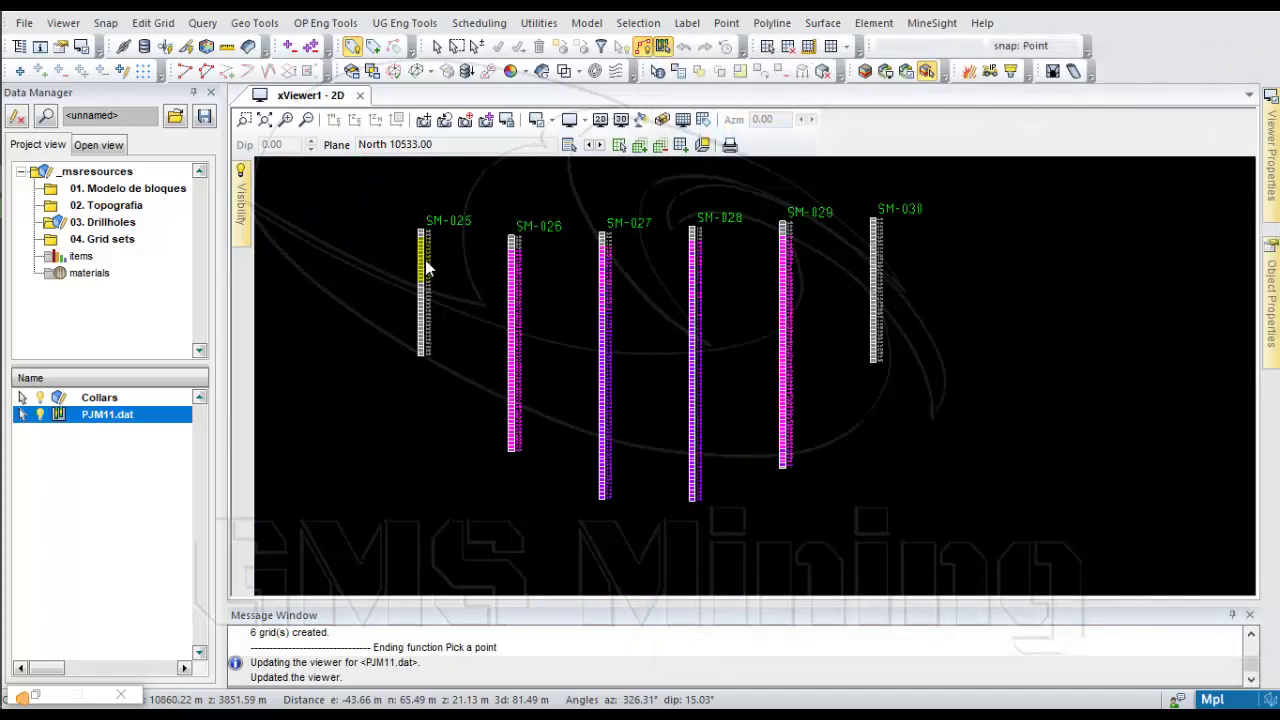
Create a new folder named 05. Geologia under _msresources
{"action": "right_click", "coordinate": [110, 175]}
{"action": "mouse_move", "coordinate": [185, 180]}
{"action": "left_click", "coordinate": [371, 182]}
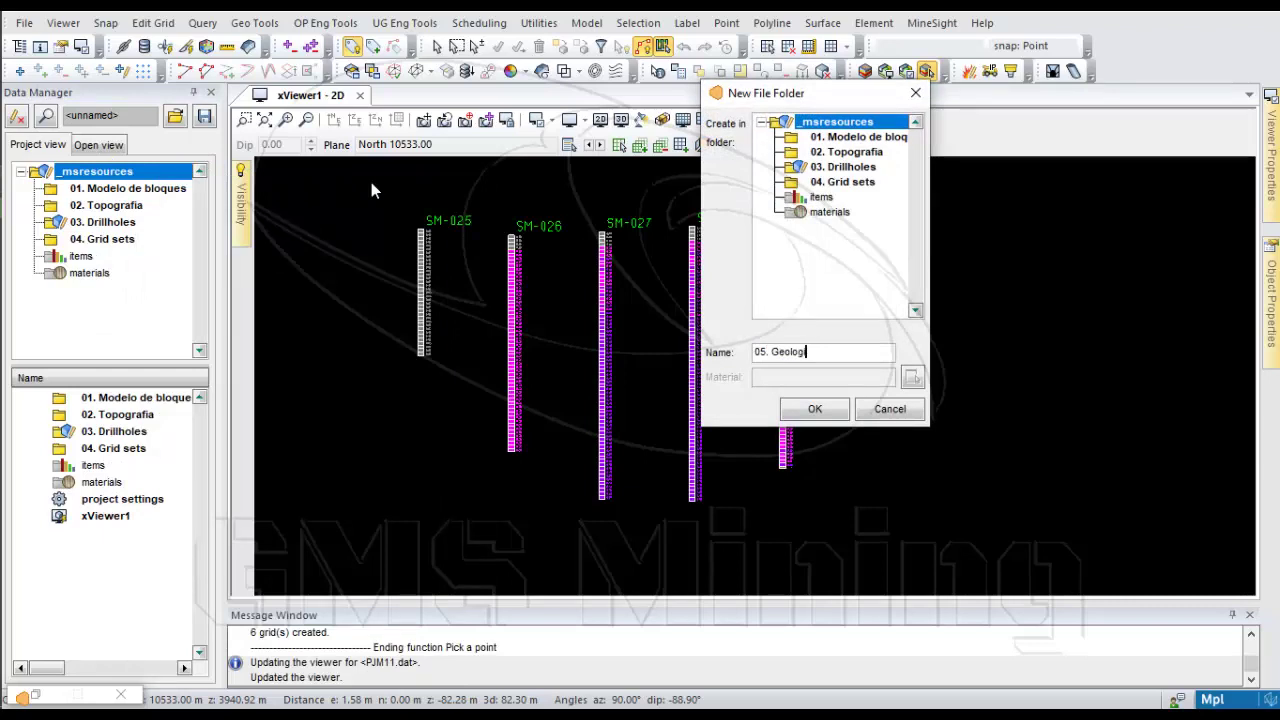
{"action": "left_click", "coordinate": [814, 409]}
Create a geometry object named Secciones_EW in 05. Geologia and set it as the open edit object
{"action": "left_click", "coordinate": [100, 256]}
{"action": "right_click", "coordinate": [160, 256]}
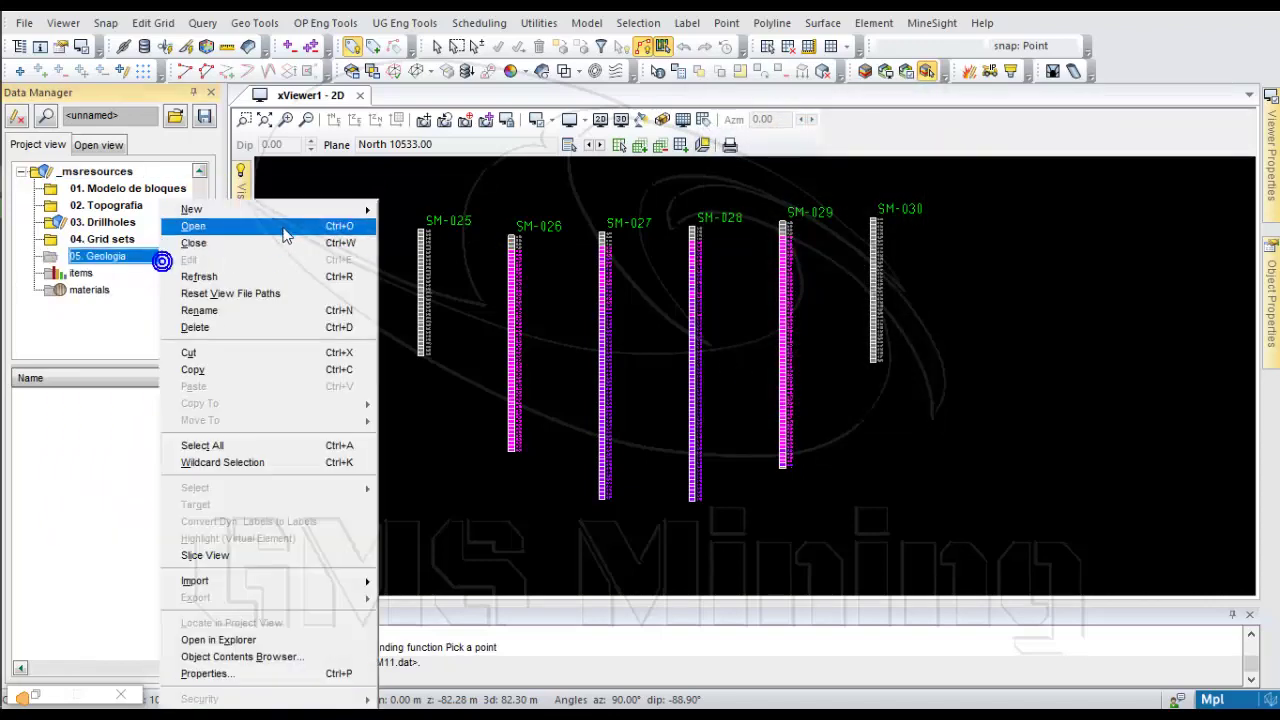
{"action": "mouse_move", "coordinate": [352, 211]}
{"action": "left_click", "coordinate": [461, 316]}
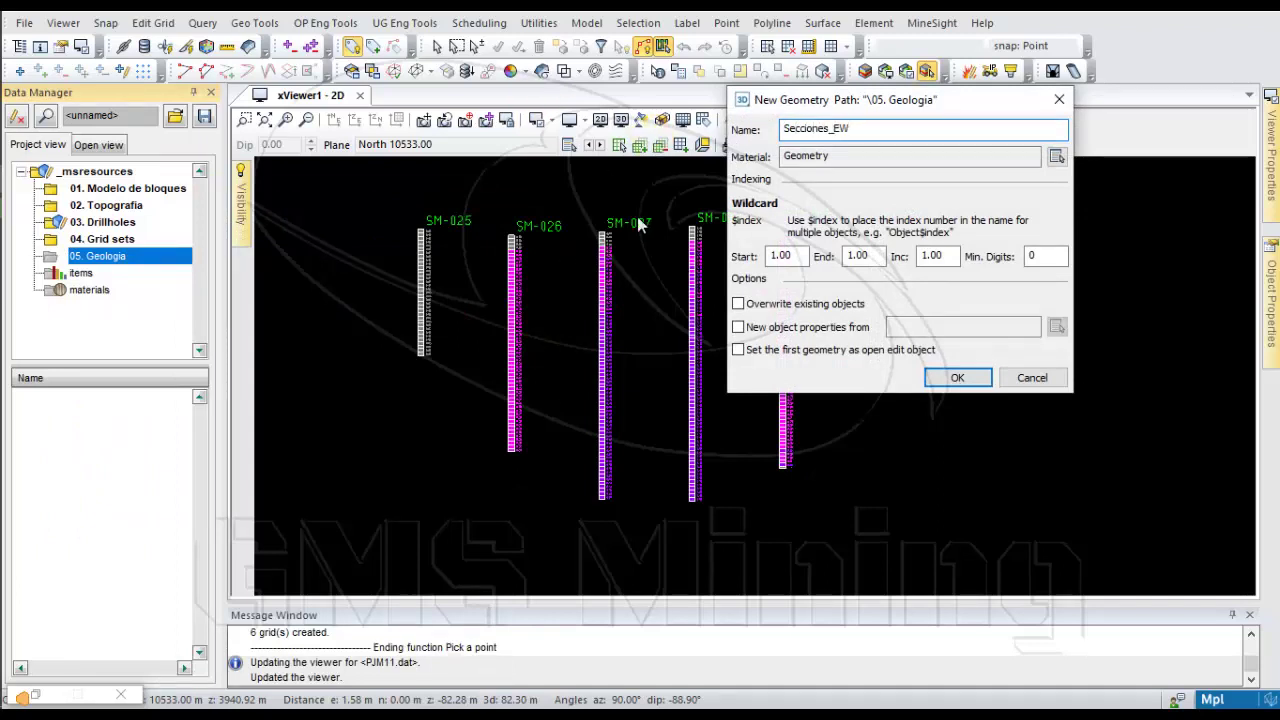
{"action": "left_click", "coordinate": [739, 351]}
{"action": "left_click", "coordinate": [957, 377]}
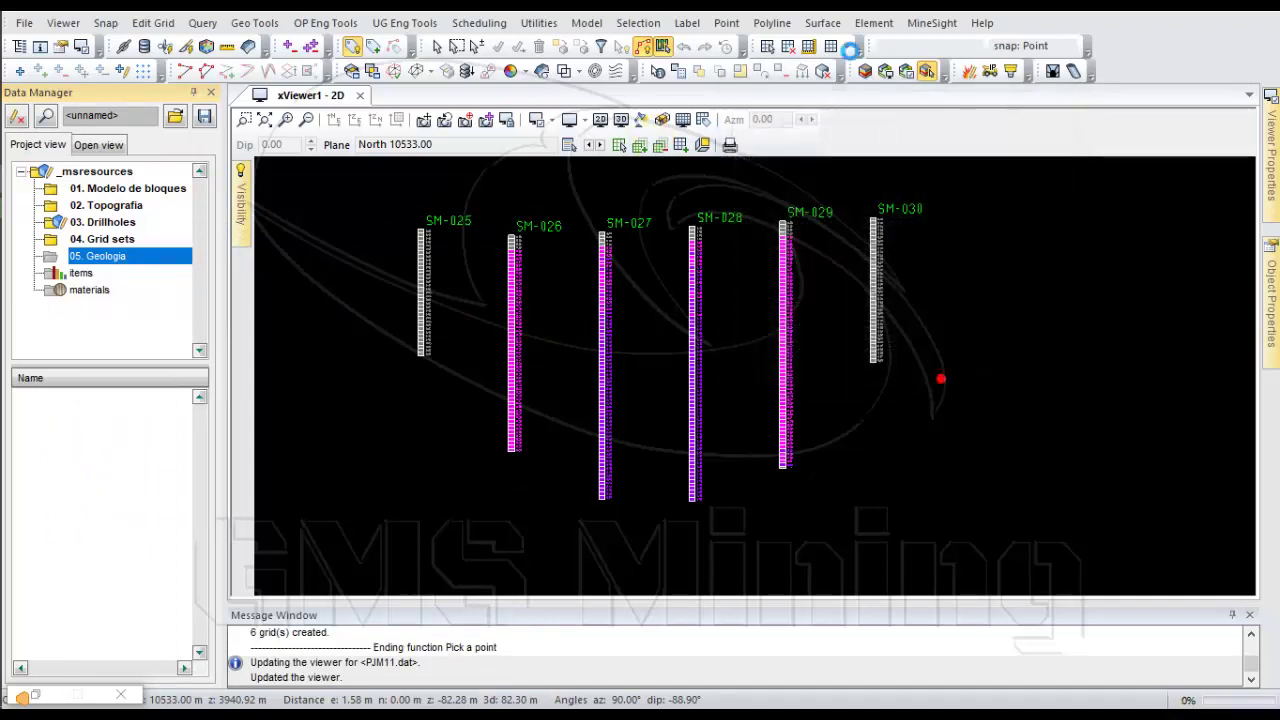
Start a polygon in section North 10533 and digitize the top of the colored copper intervals from SM-026 to SM-029
{"action": "left_click", "coordinate": [772, 22]}
{"action": "mouse_move", "coordinate": [790, 45]}
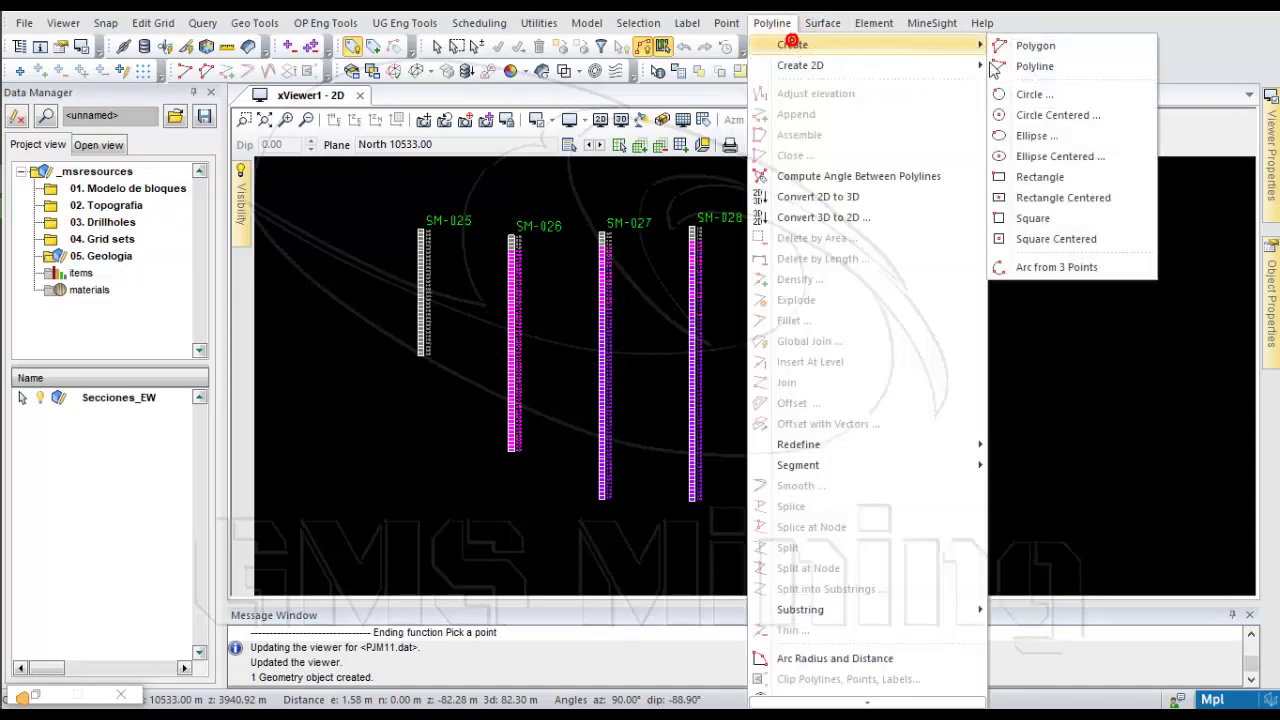
{"action": "left_click", "coordinate": [1024, 47]}
{"action": "scroll", "coordinate": [565, 240], "scroll_direction": "up", "scroll_amount": 5}
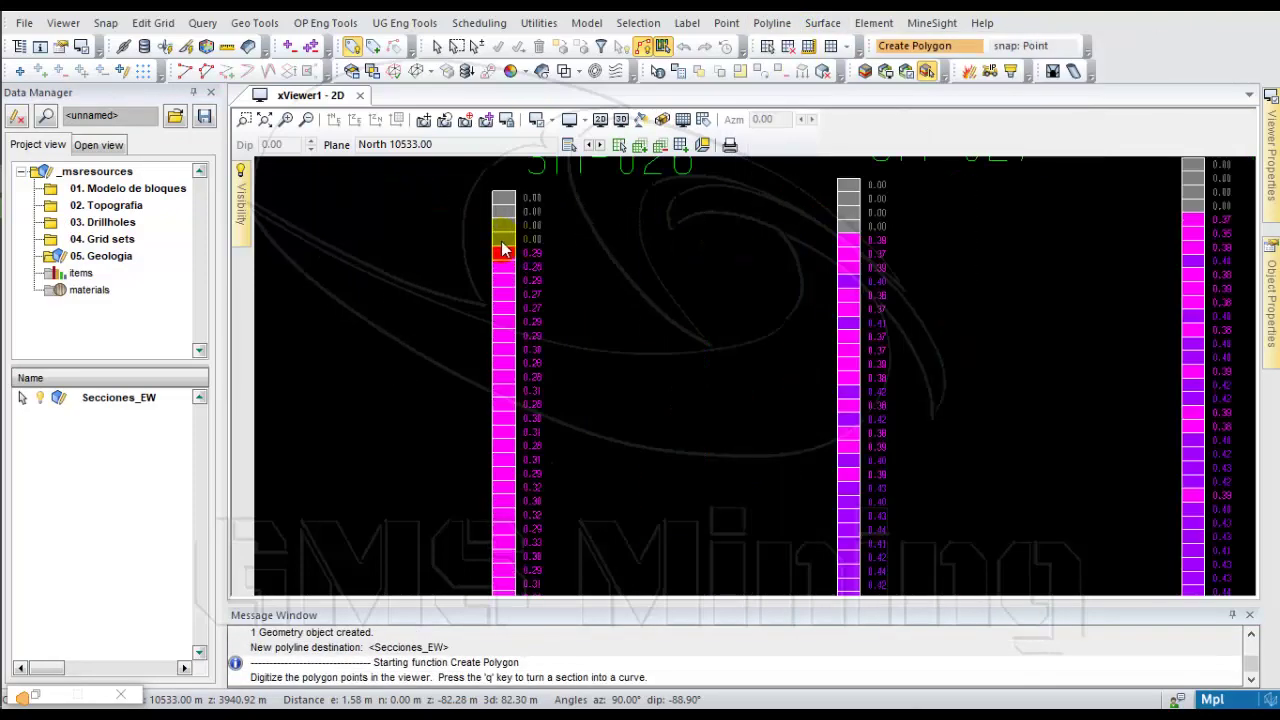
{"action": "left_click", "coordinate": [491, 246]}
{"action": "left_click", "coordinate": [838, 232]}
{"action": "middle_click_drag", "start_coordinate": [838, 233], "coordinate": [606, 271]}
{"action": "left_click", "coordinate": [944, 249]}
{"action": "scroll", "coordinate": [780, 267], "scroll_direction": "down", "scroll_amount": 2}
{"action": "scroll", "coordinate": [780, 267], "scroll_direction": "up", "scroll_amount": 2}
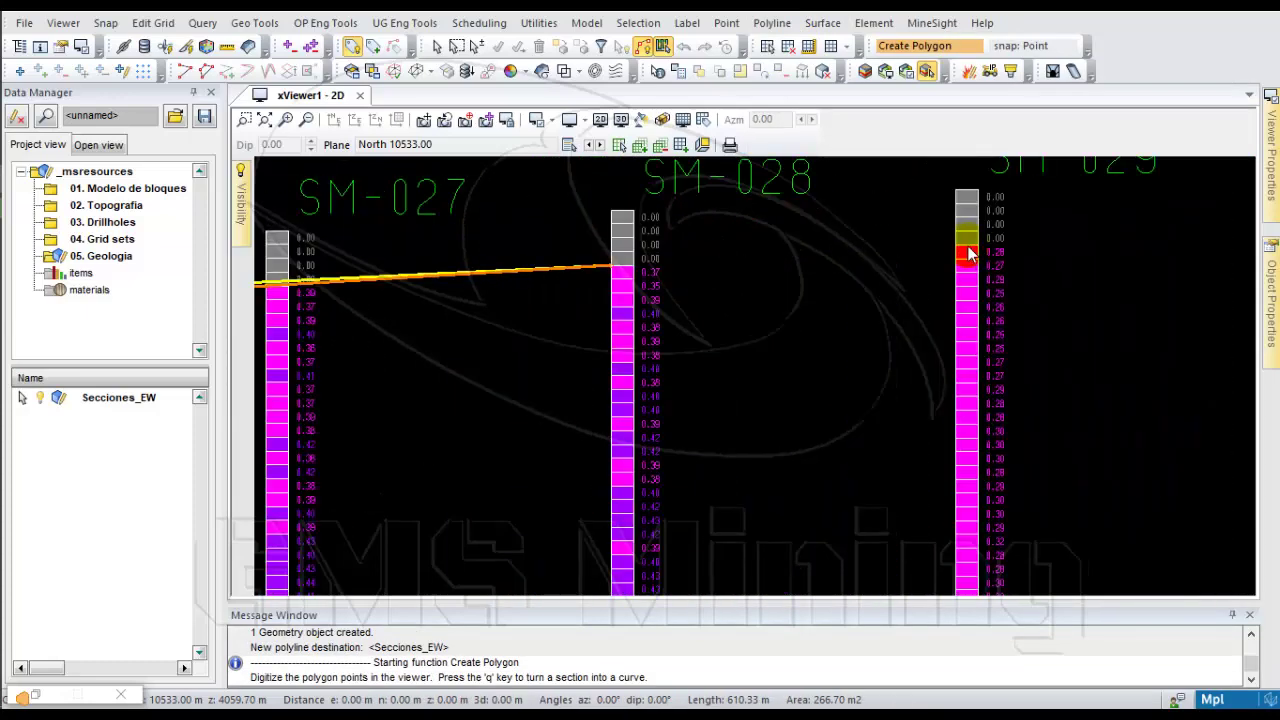
{"action": "left_click", "coordinate": [960, 250]}
{"action": "scroll", "coordinate": [1040, 260], "scroll_direction": "down", "scroll_amount": 2}
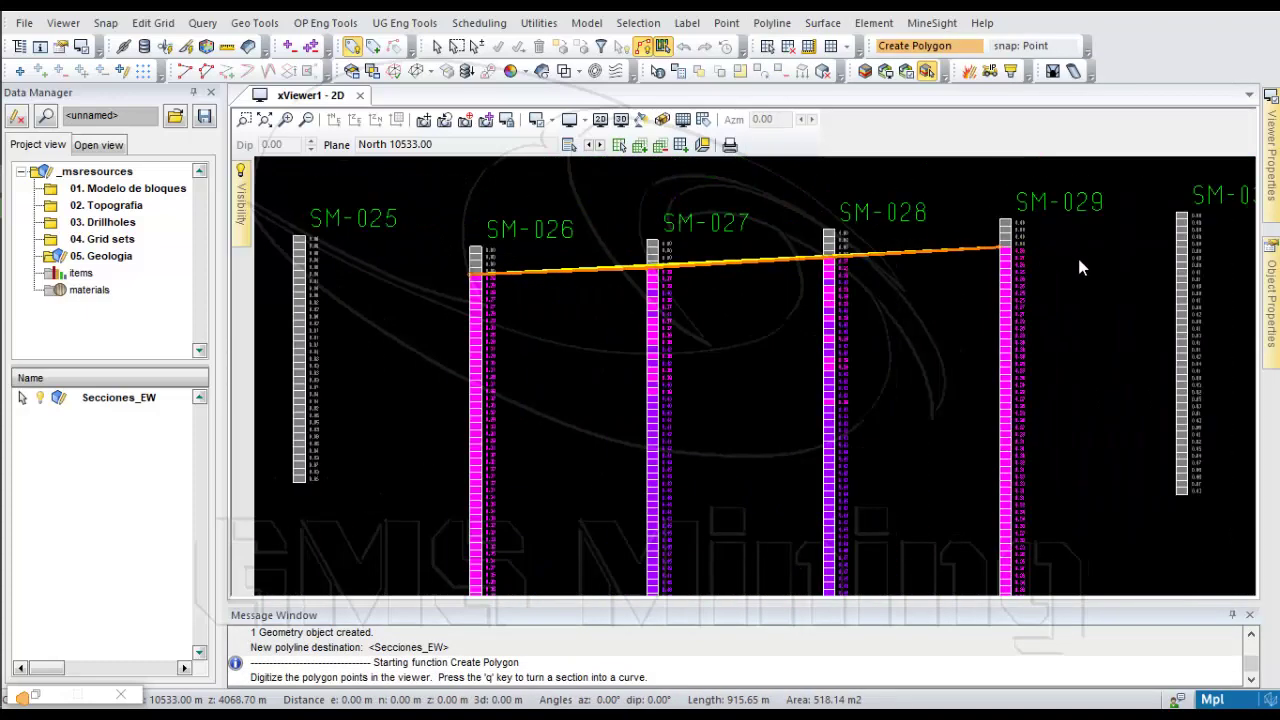
Continue the polygon down between SM-029 and SM-030 and along the bottom ends of SM-029, SM-028, SM-027 and SM-026
{"action": "left_click", "coordinate": [1077, 259]}
{"action": "scroll", "coordinate": [1058, 263], "scroll_direction": "down", "scroll_amount": 3}
{"action": "scroll", "coordinate": [1075, 390], "scroll_direction": "up", "scroll_amount": 1}
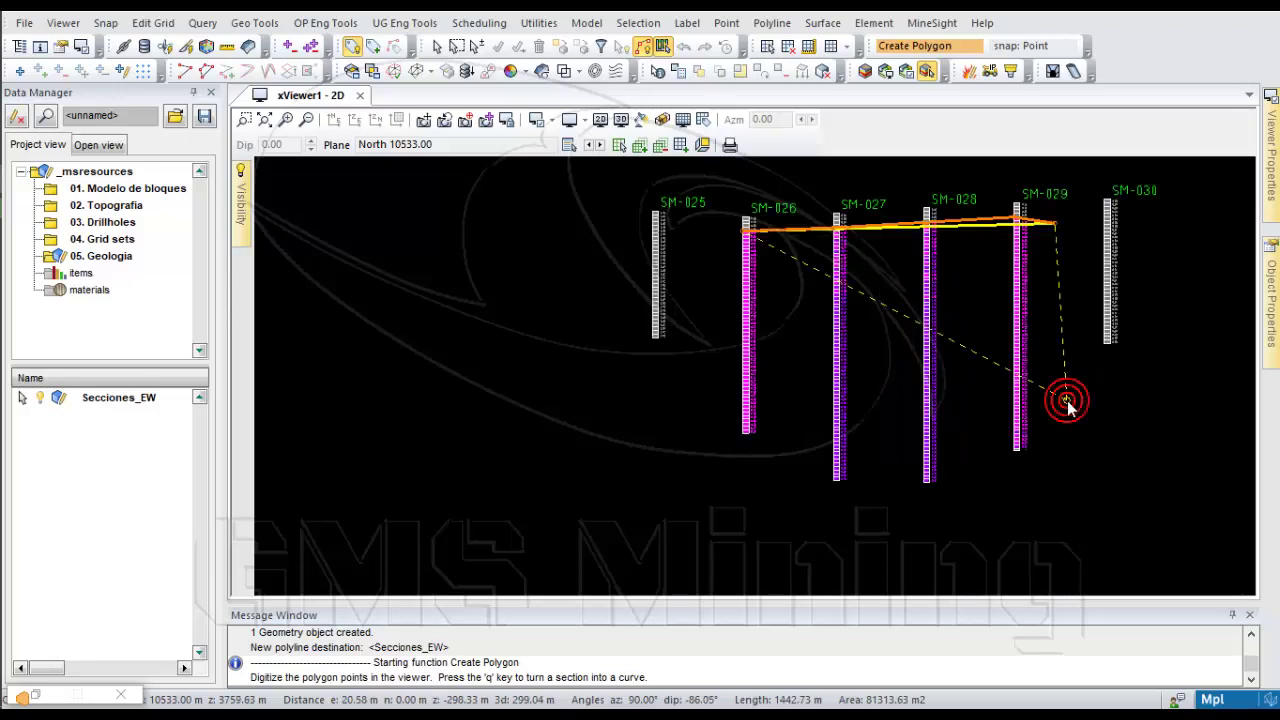
{"action": "left_click", "coordinate": [1067, 400]}
{"action": "scroll", "coordinate": [1012, 445], "scroll_direction": "up", "scroll_amount": 2}
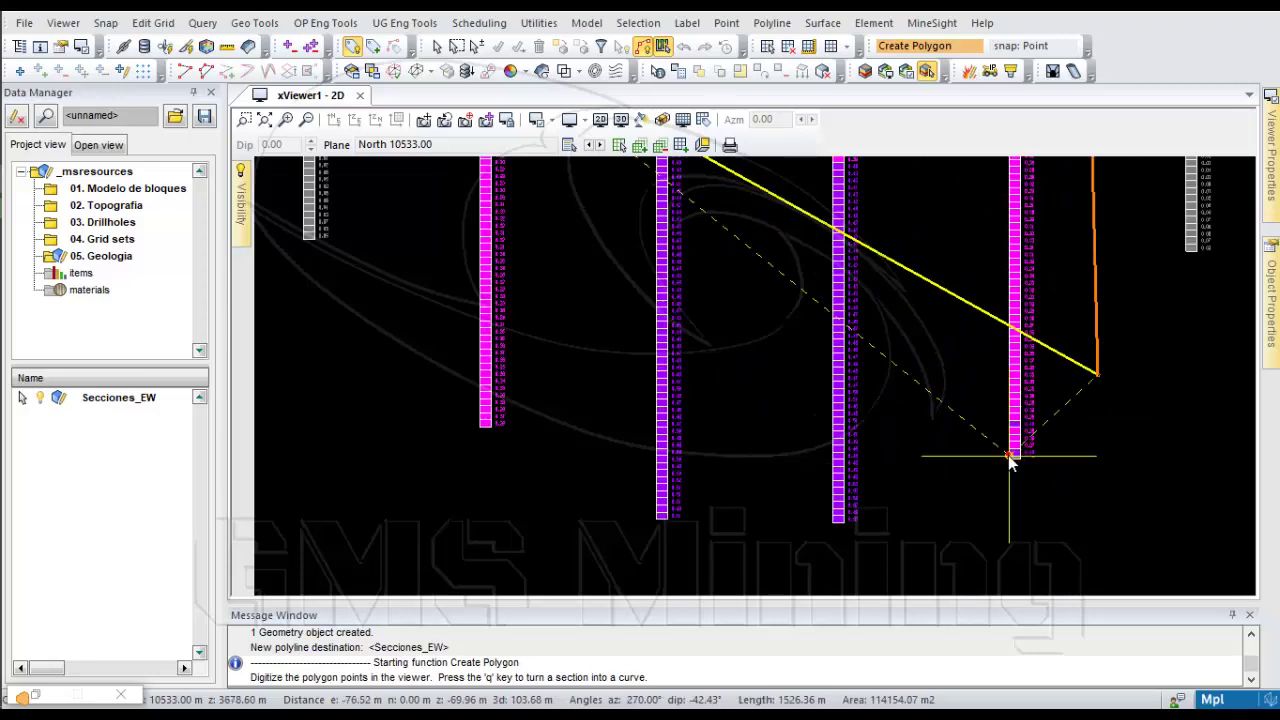
{"action": "left_click", "coordinate": [1010, 455]}
{"action": "left_click", "coordinate": [827, 520]}
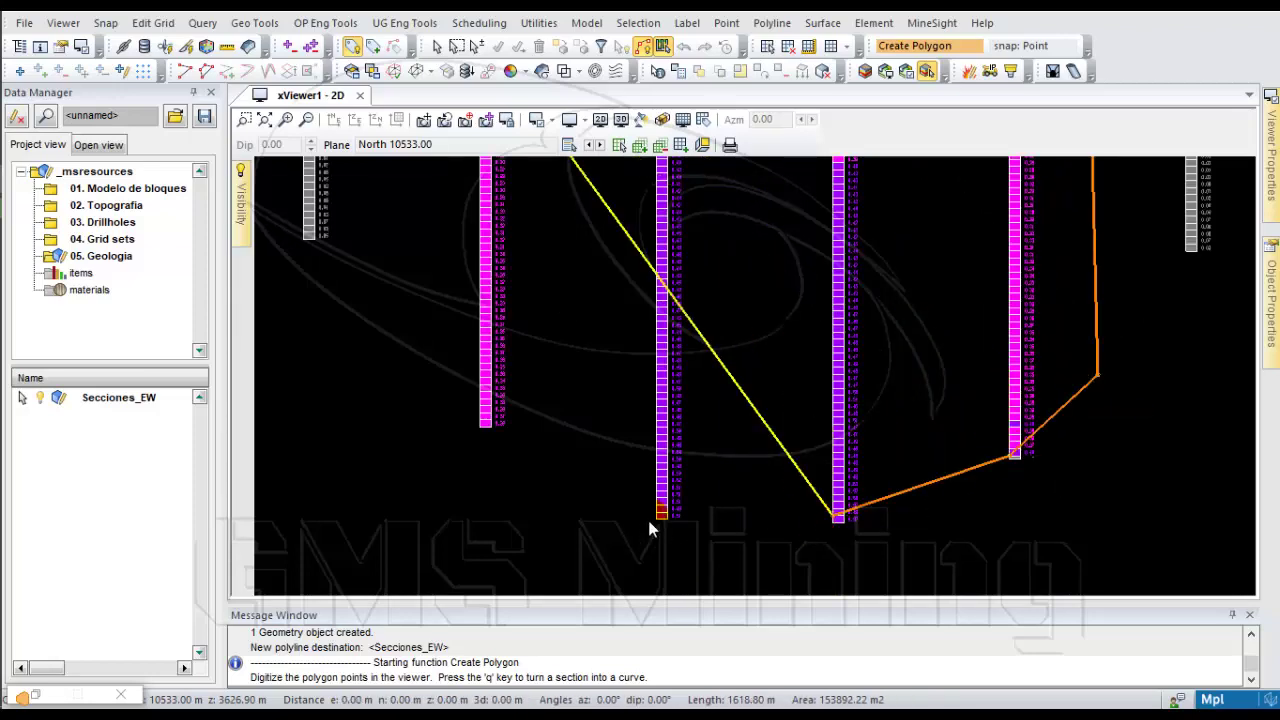
{"action": "left_click", "coordinate": [653, 519]}
{"action": "scroll", "coordinate": [656, 505], "scroll_direction": "down", "scroll_amount": 1}
{"action": "scroll", "coordinate": [534, 437], "scroll_direction": "up", "scroll_amount": 1}
{"action": "left_click", "coordinate": [511, 441]}
{"action": "scroll", "coordinate": [522, 446], "scroll_direction": "down", "scroll_amount": 3}
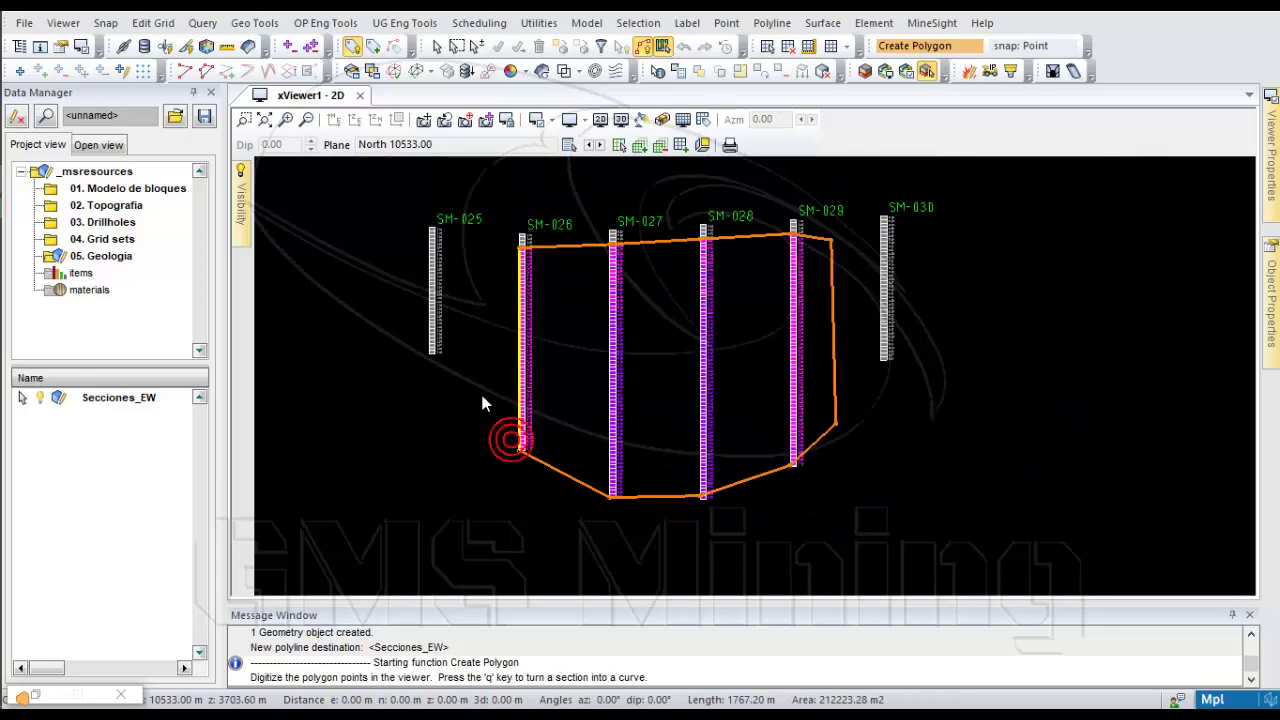
Add two polygon vertices between SM-026 and SM-025, one low and one high, and finish the polygon
{"action": "scroll", "coordinate": [482, 403], "scroll_direction": "up", "scroll_amount": 1}
{"action": "left_click", "coordinate": [474, 415]}
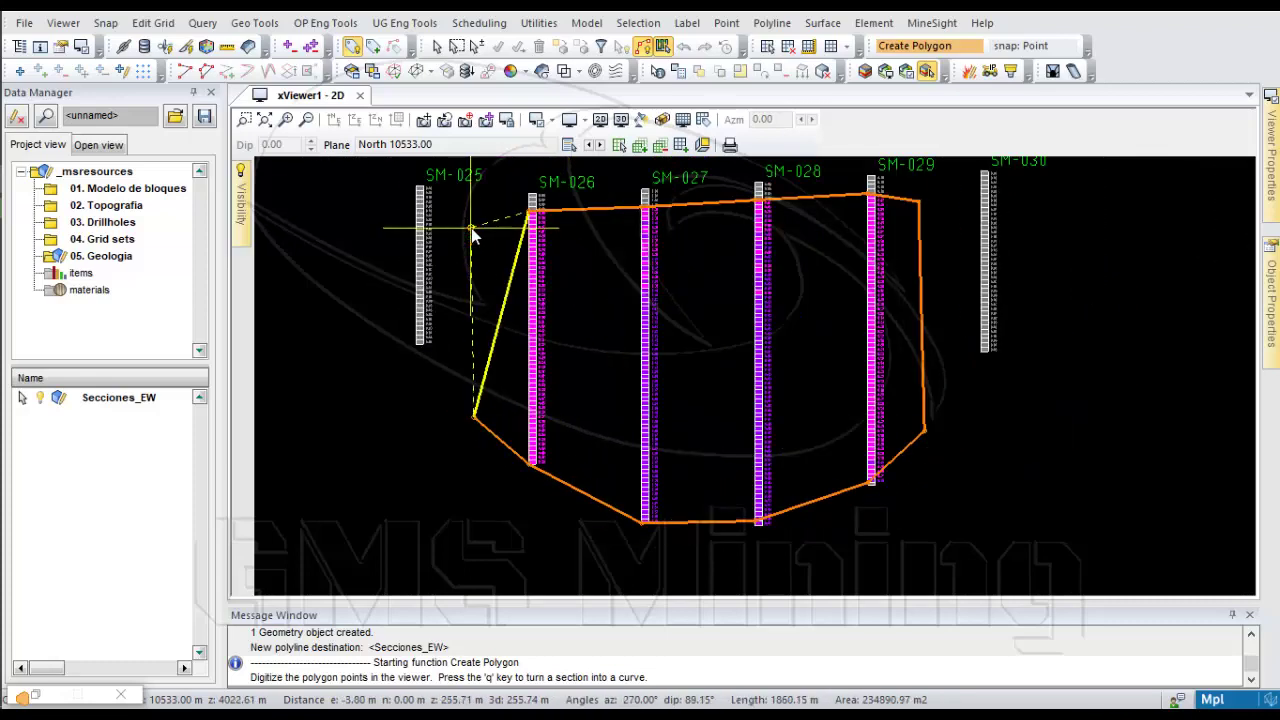
{"action": "left_click", "coordinate": [471, 228]}
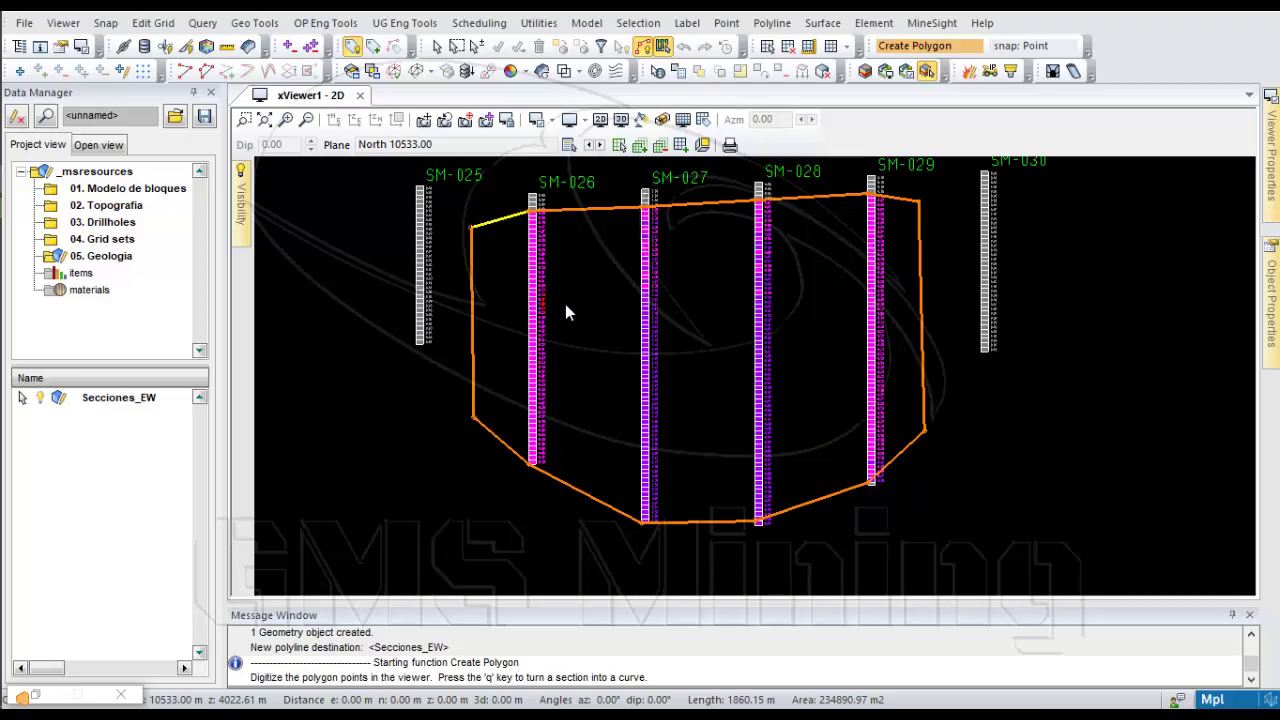
{"action": "right_click", "coordinate": [566, 304]}
{"action": "scroll", "coordinate": [566, 304], "scroll_direction": "down", "scroll_amount": 3}
{"action": "scroll", "coordinate": [569, 298], "scroll_direction": "up", "scroll_amount": 2}
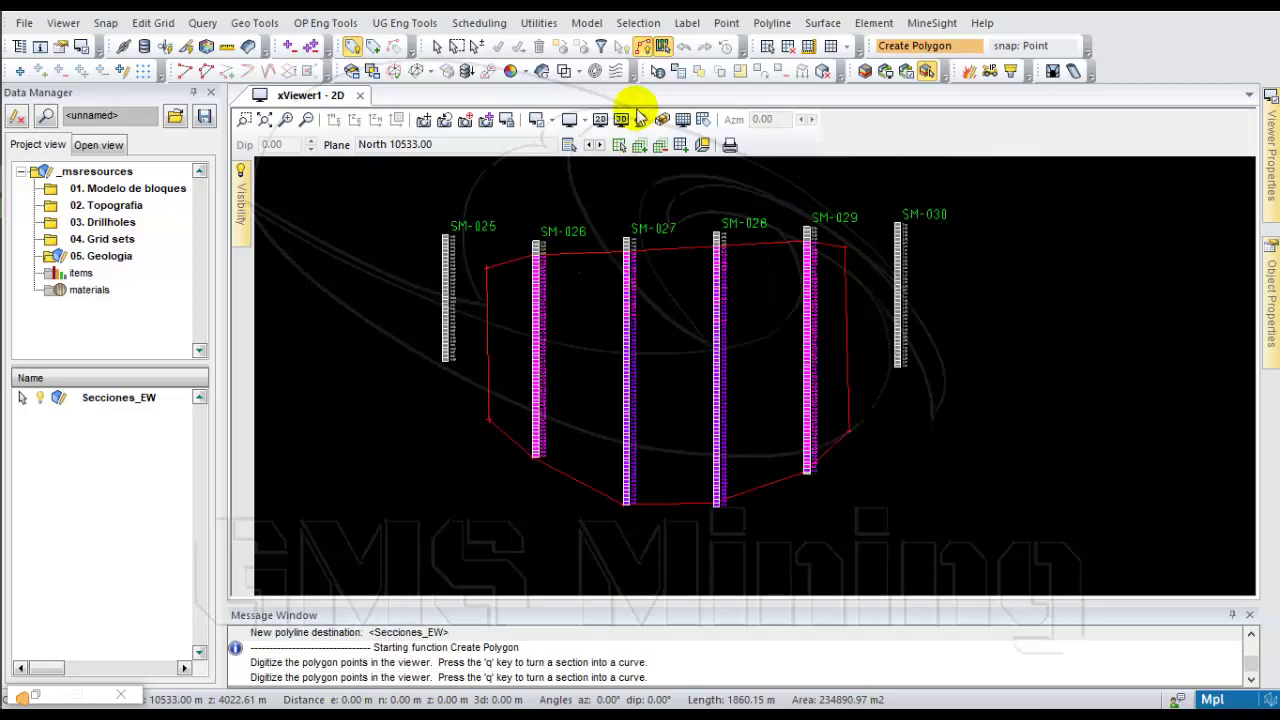
Advance the section to North 10685
{"action": "left_click", "coordinate": [588, 145]}
{"action": "left_click", "coordinate": [601, 146]}
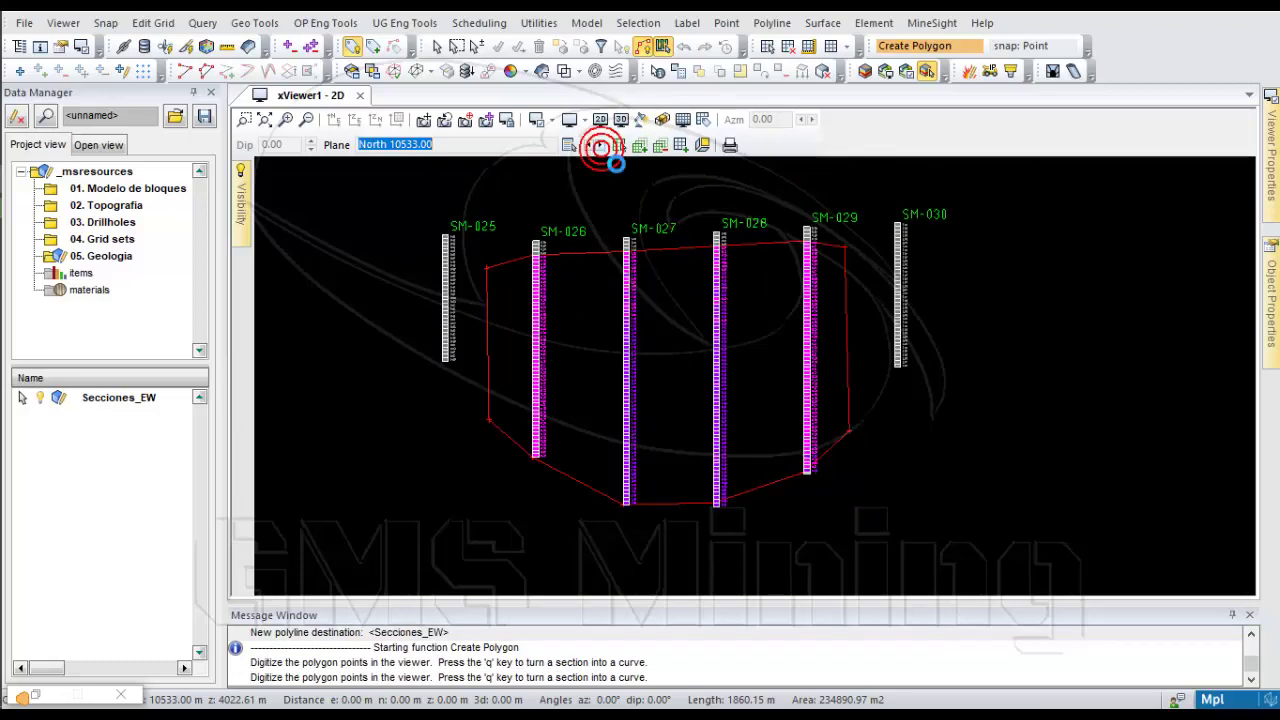
{"action": "left_click", "coordinate": [601, 146]}
Start a second polygon in section North 10685, digitizing the top of the colored copper intervals from SM-019 to SM-023
{"action": "scroll", "coordinate": [555, 230], "scroll_direction": "up", "scroll_amount": 3}
{"action": "scroll", "coordinate": [378, 392], "scroll_direction": "up", "scroll_amount": 2}
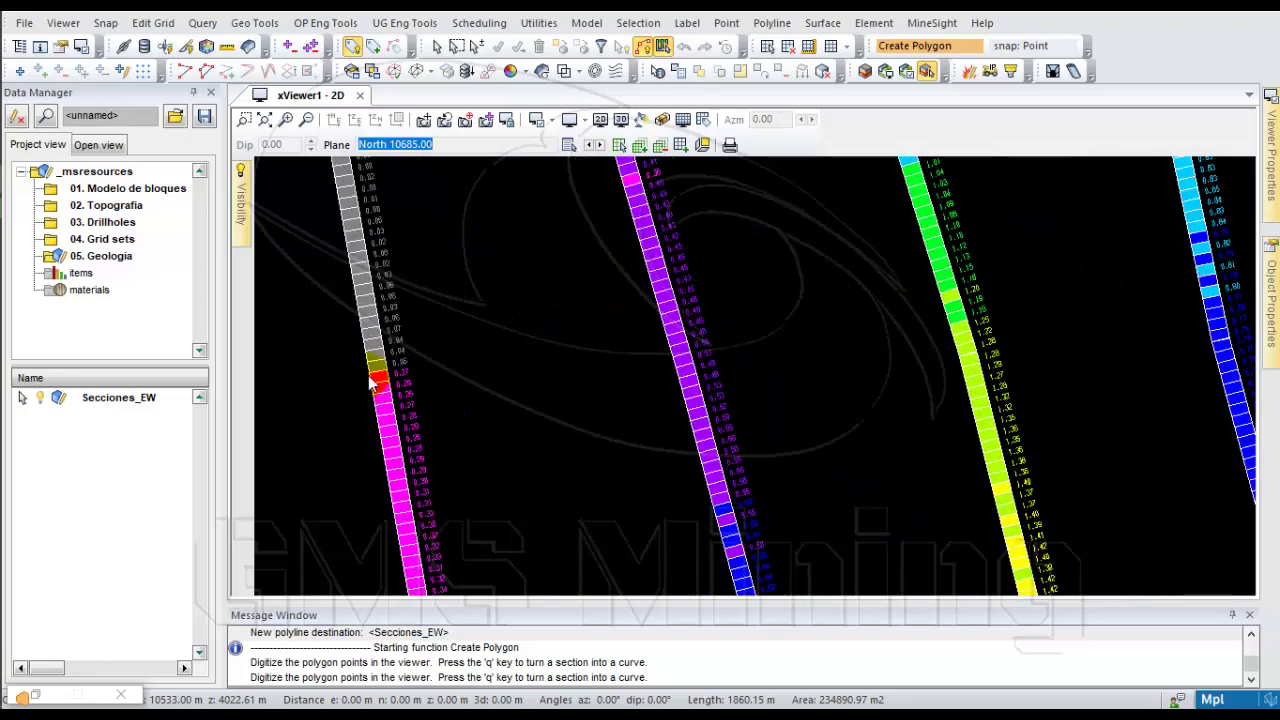
{"action": "left_click", "coordinate": [370, 383]}
{"action": "scroll", "coordinate": [517, 320], "scroll_direction": "down", "scroll_amount": 3}
{"action": "scroll", "coordinate": [514, 286], "scroll_direction": "up", "scroll_amount": 2}
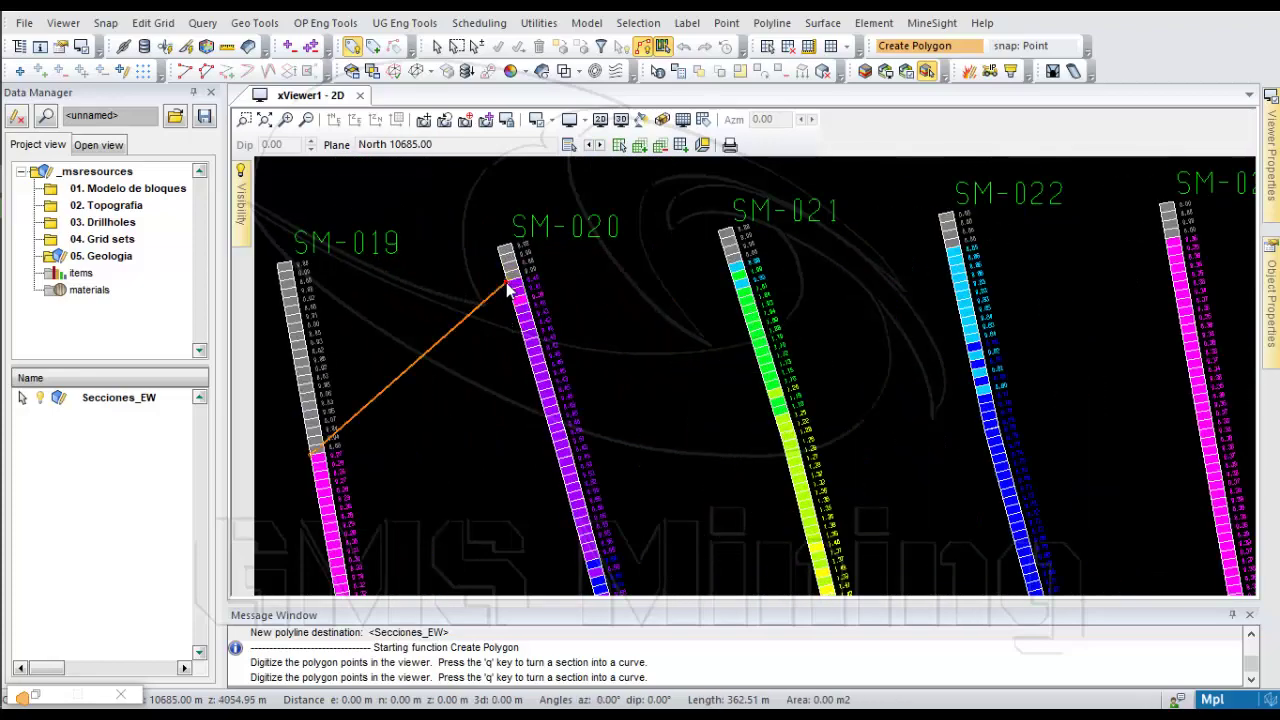
{"action": "scroll", "coordinate": [508, 288], "scroll_direction": "down", "scroll_amount": 3}
{"action": "scroll", "coordinate": [605, 300], "scroll_direction": "up", "scroll_amount": 2}
{"action": "left_click", "coordinate": [597, 308]}
{"action": "scroll", "coordinate": [690, 318], "scroll_direction": "up", "scroll_amount": 1}
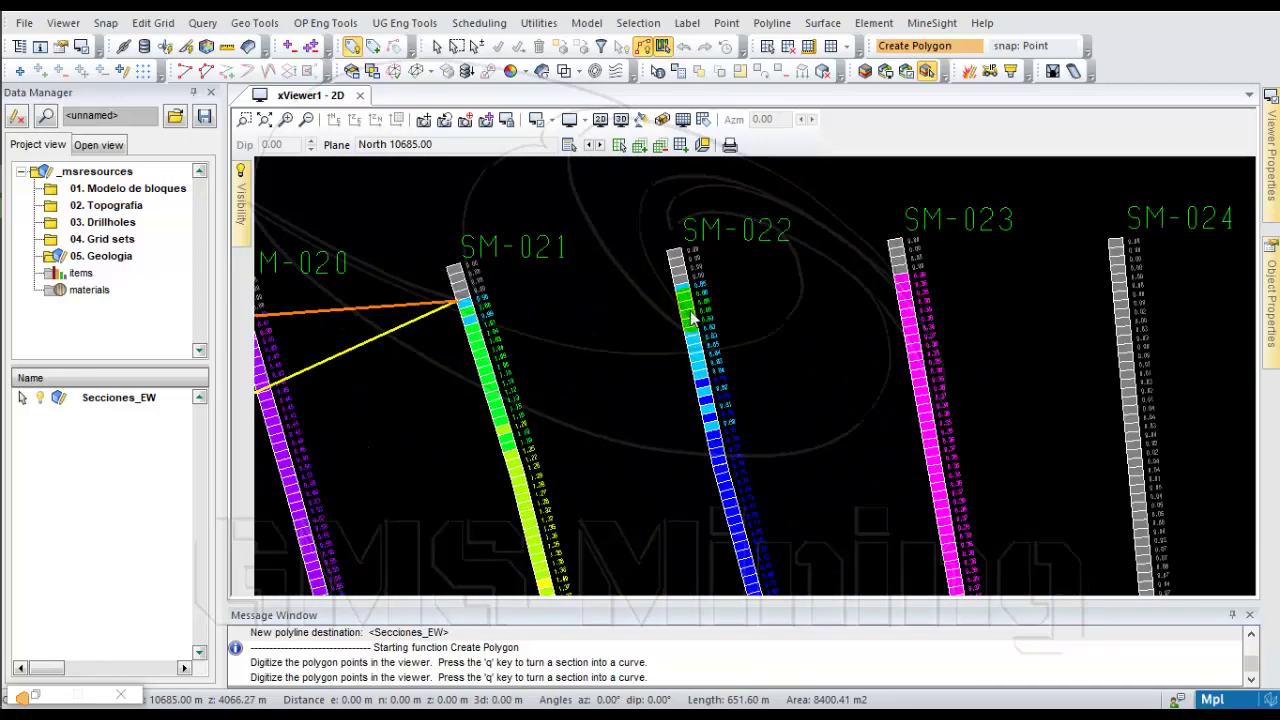
{"action": "left_click", "coordinate": [673, 295]}
{"action": "scroll", "coordinate": [673, 295], "scroll_direction": "down", "scroll_amount": 3}
{"action": "scroll", "coordinate": [758, 305], "scroll_direction": "up", "scroll_amount": 2}
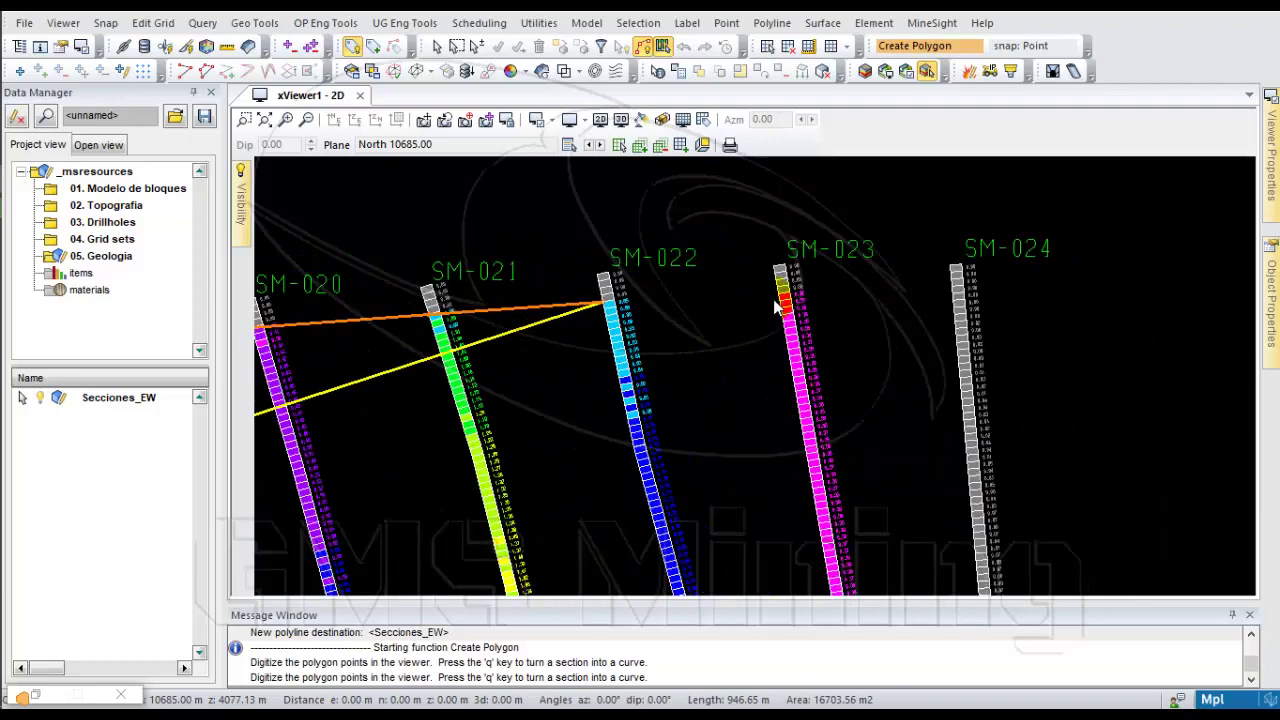
{"action": "left_click", "coordinate": [775, 307]}
Continue the North 10685 polygon down between SM-023 and SM-024 and along the bottom ends of SM-023 through SM-019
{"action": "scroll", "coordinate": [886, 306], "scroll_direction": "down", "scroll_amount": 4}
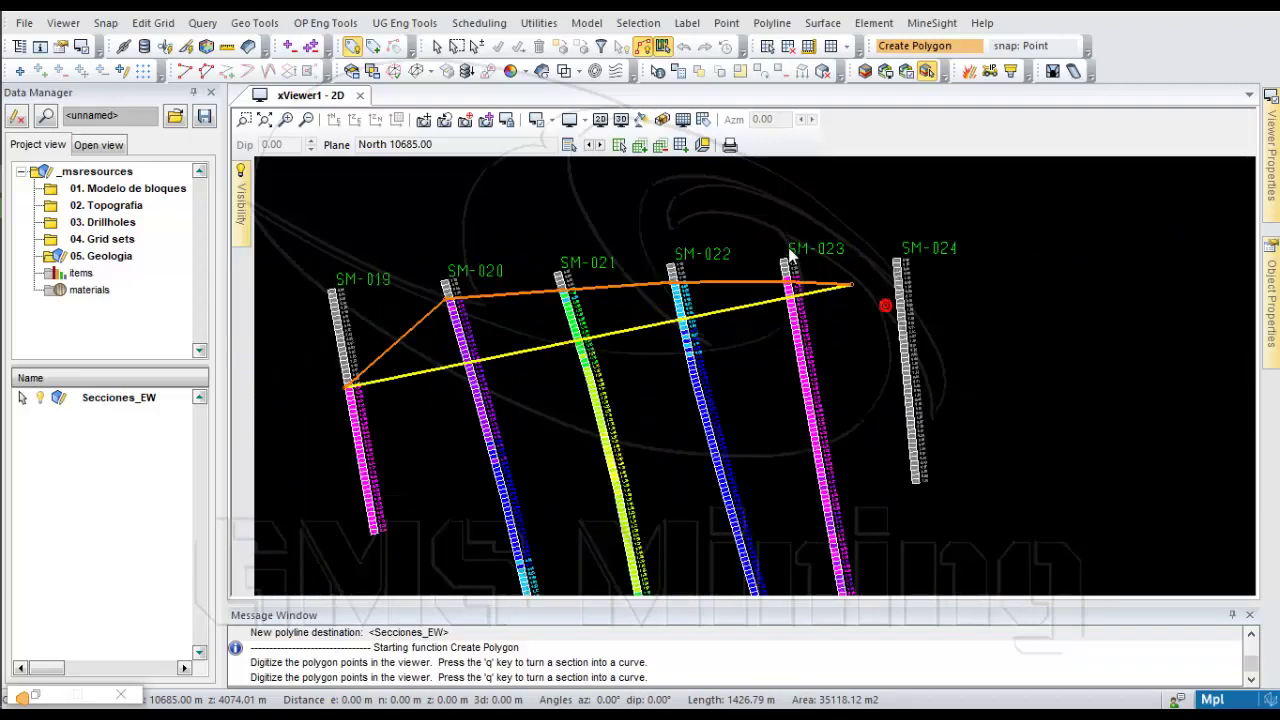
{"action": "scroll", "coordinate": [843, 427], "scroll_direction": "up", "scroll_amount": 1}
{"action": "left_click", "coordinate": [843, 427]}
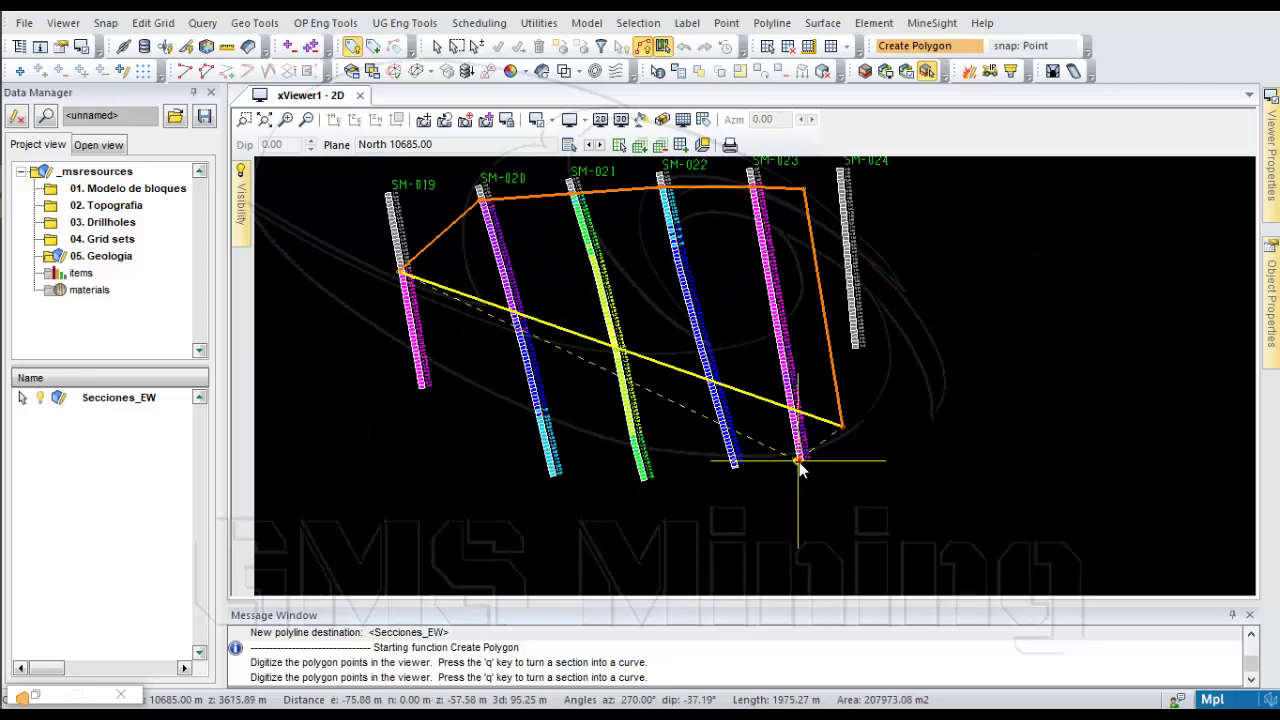
{"action": "left_click", "coordinate": [800, 460]}
{"action": "left_click", "coordinate": [727, 467]}
{"action": "left_click", "coordinate": [645, 481]}
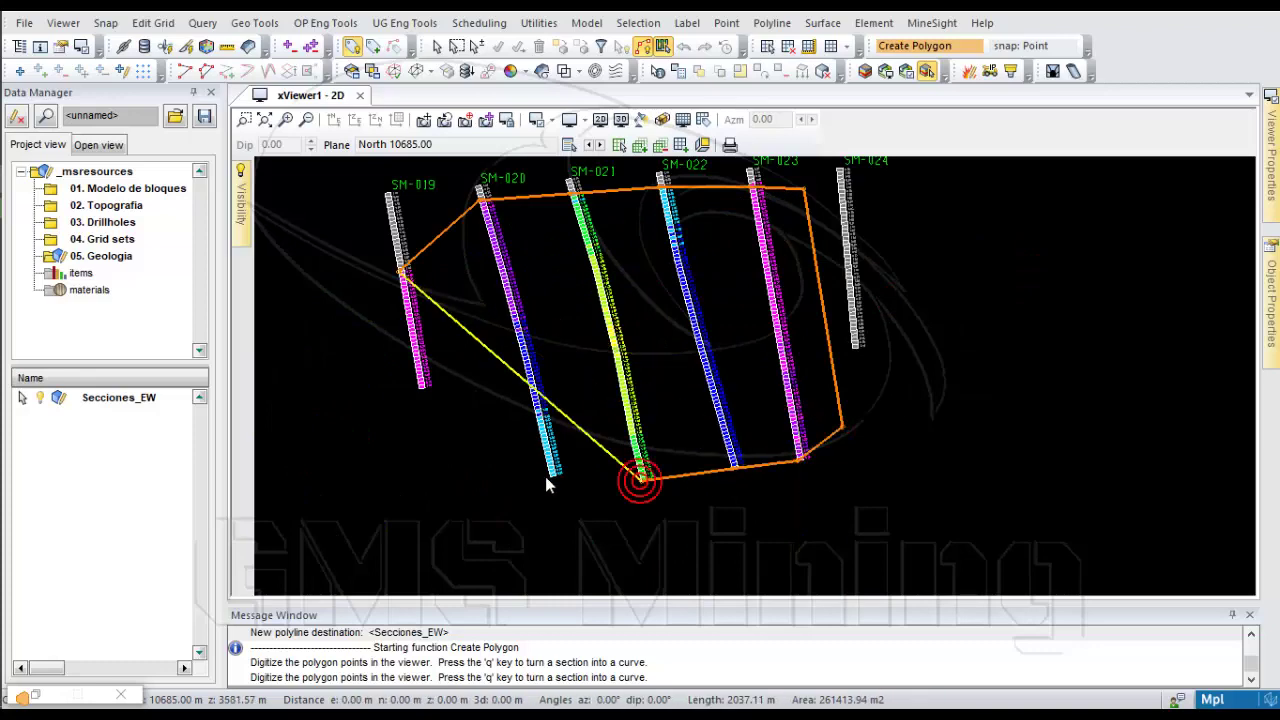
{"action": "left_click", "coordinate": [549, 476]}
{"action": "left_click", "coordinate": [409, 390]}
Add a low and a high polygon vertex on the outer side of SM-019 and finish the polygon
{"action": "scroll", "coordinate": [400, 380], "scroll_direction": "up", "scroll_amount": 3}
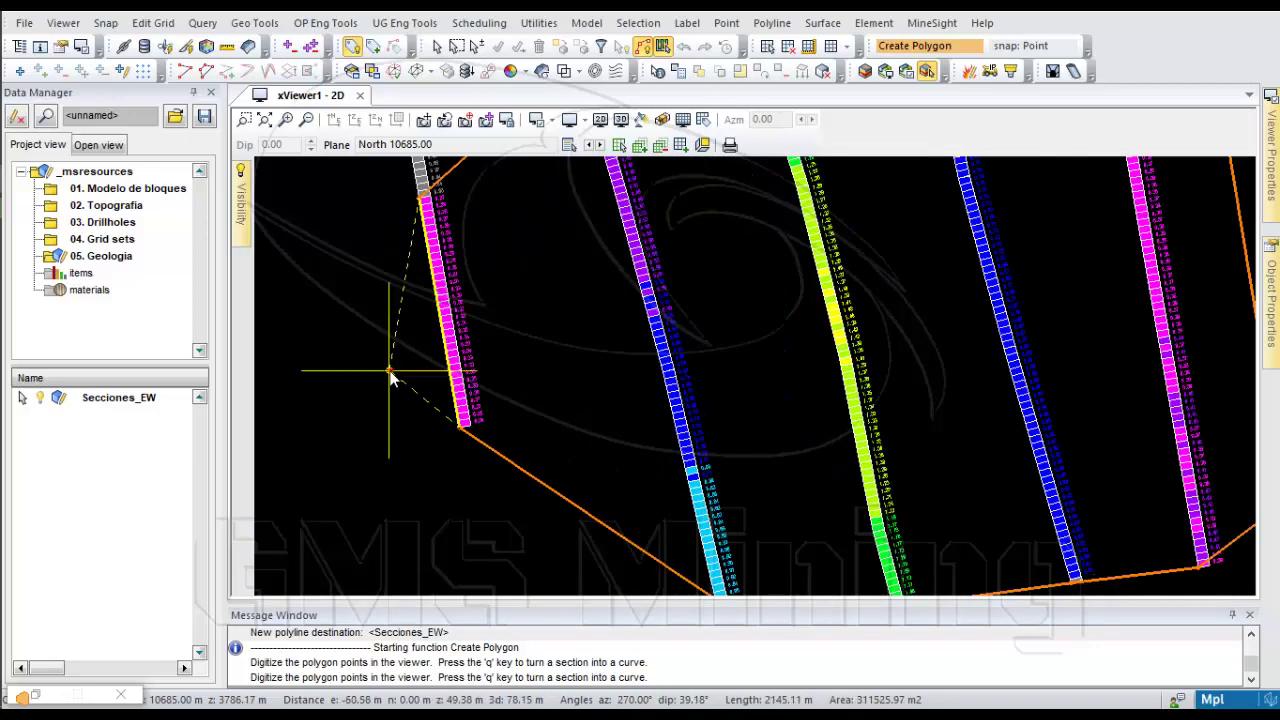
{"action": "left_click", "coordinate": [371, 366]}
{"action": "left_click", "coordinate": [353, 248]}
{"action": "scroll", "coordinate": [384, 280], "scroll_direction": "down", "scroll_amount": 7}
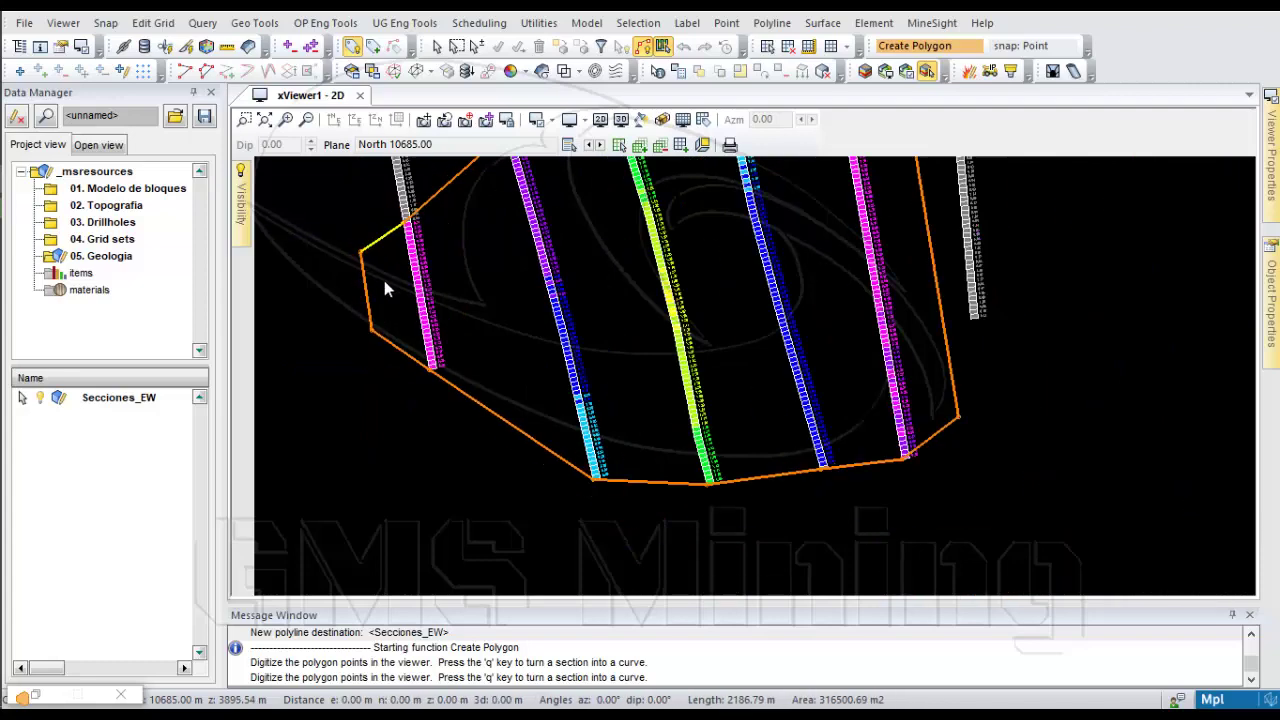
{"action": "right_click", "coordinate": [516, 305]}
{"action": "scroll", "coordinate": [454, 288], "scroll_direction": "up", "scroll_amount": 4}
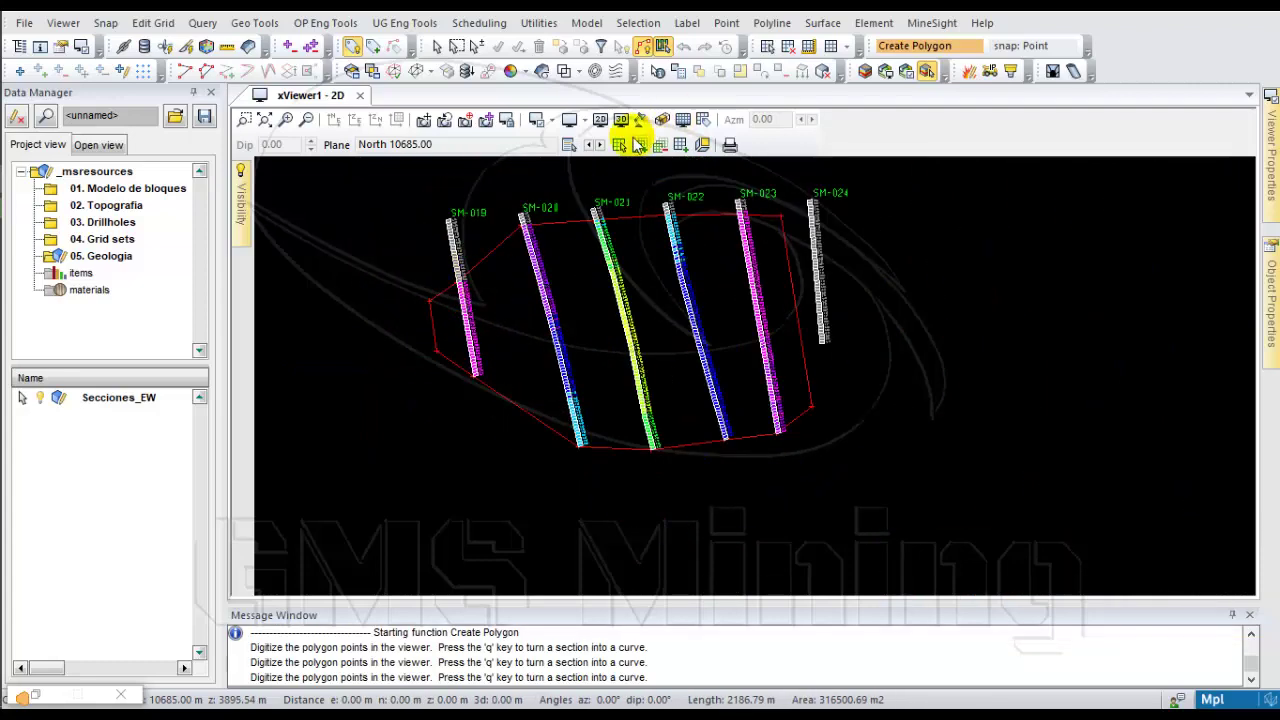
Advance the section to North 10837 and start a polygon at the top of the colored intervals of SM-014 and SM-015
{"action": "left_click", "coordinate": [600, 145]}
{"action": "scroll", "coordinate": [528, 243], "scroll_direction": "up", "scroll_amount": 5}
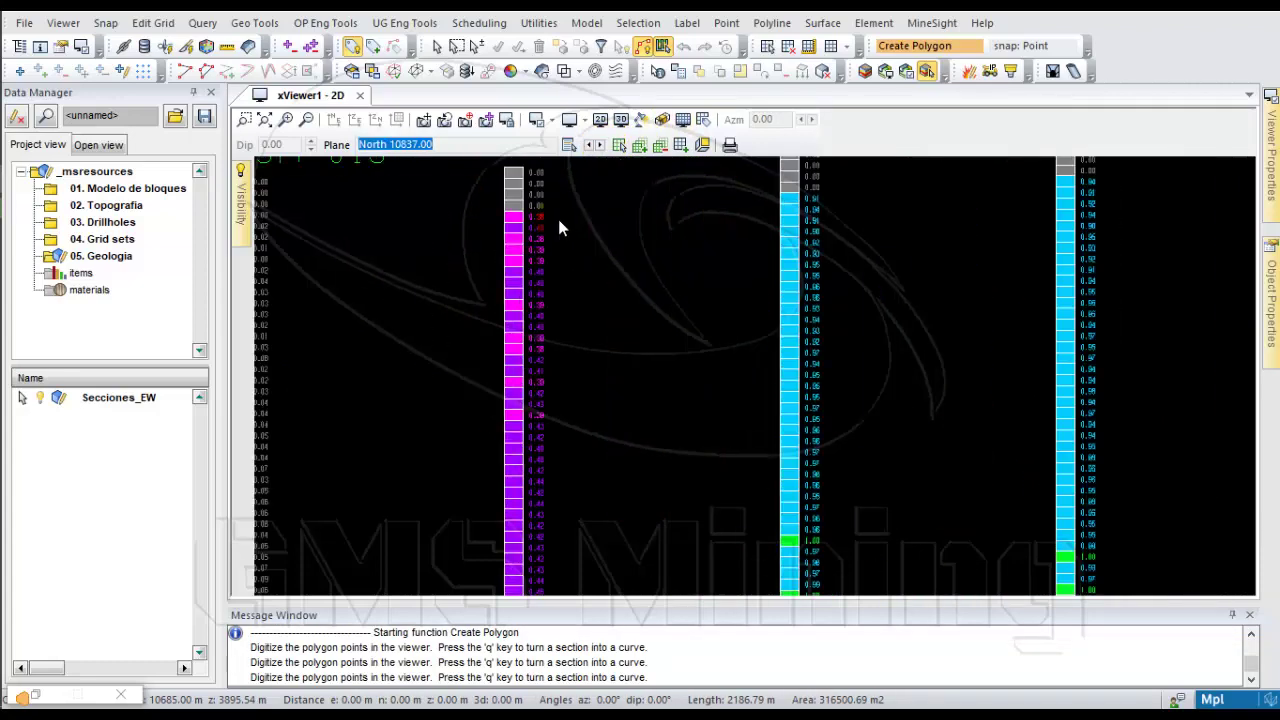
{"action": "left_click", "coordinate": [499, 210]}
{"action": "left_click", "coordinate": [783, 203]}
{"action": "scroll", "coordinate": [783, 203], "scroll_direction": "down", "scroll_amount": 4}
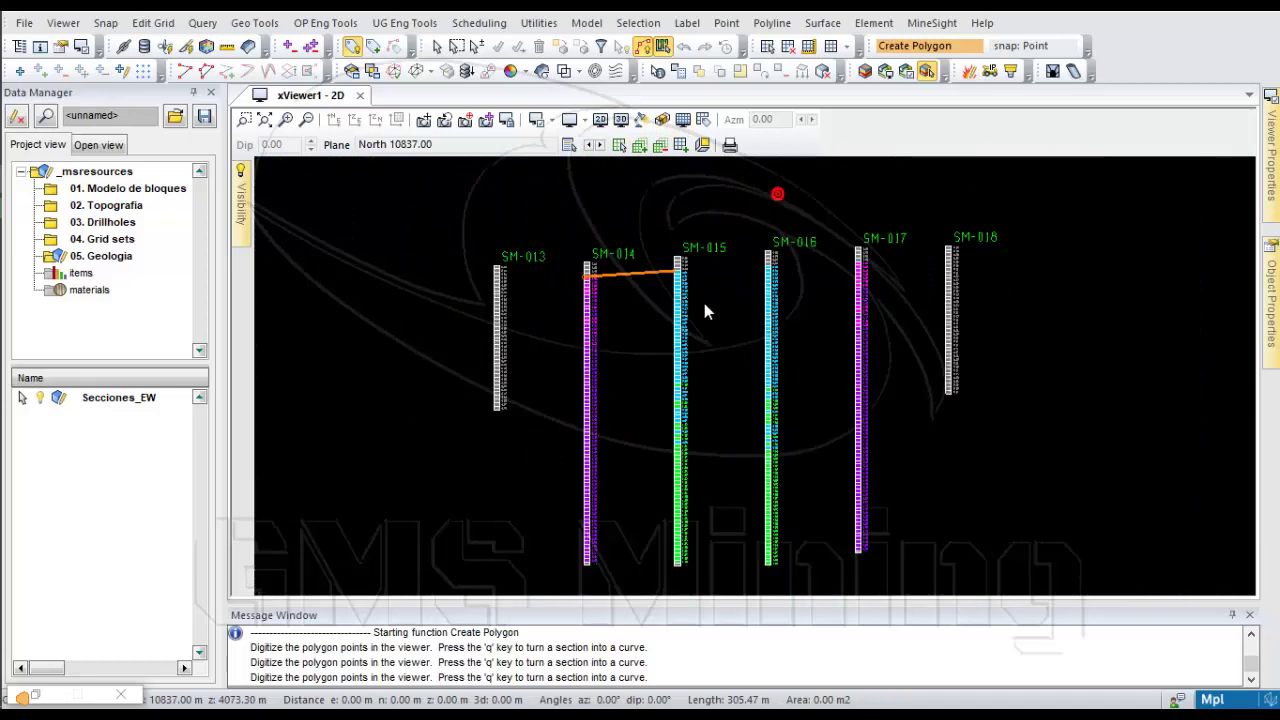
Continue the polygon along the top of the colored intervals of SM-016 and SM-017 to a point between SM-017 and SM-018
{"action": "scroll", "coordinate": [704, 303], "scroll_direction": "up", "scroll_amount": 3}
{"action": "left_click", "coordinate": [722, 285]}
{"action": "scroll", "coordinate": [798, 283], "scroll_direction": "down", "scroll_amount": 3}
{"action": "scroll", "coordinate": [829, 288], "scroll_direction": "up", "scroll_amount": 3}
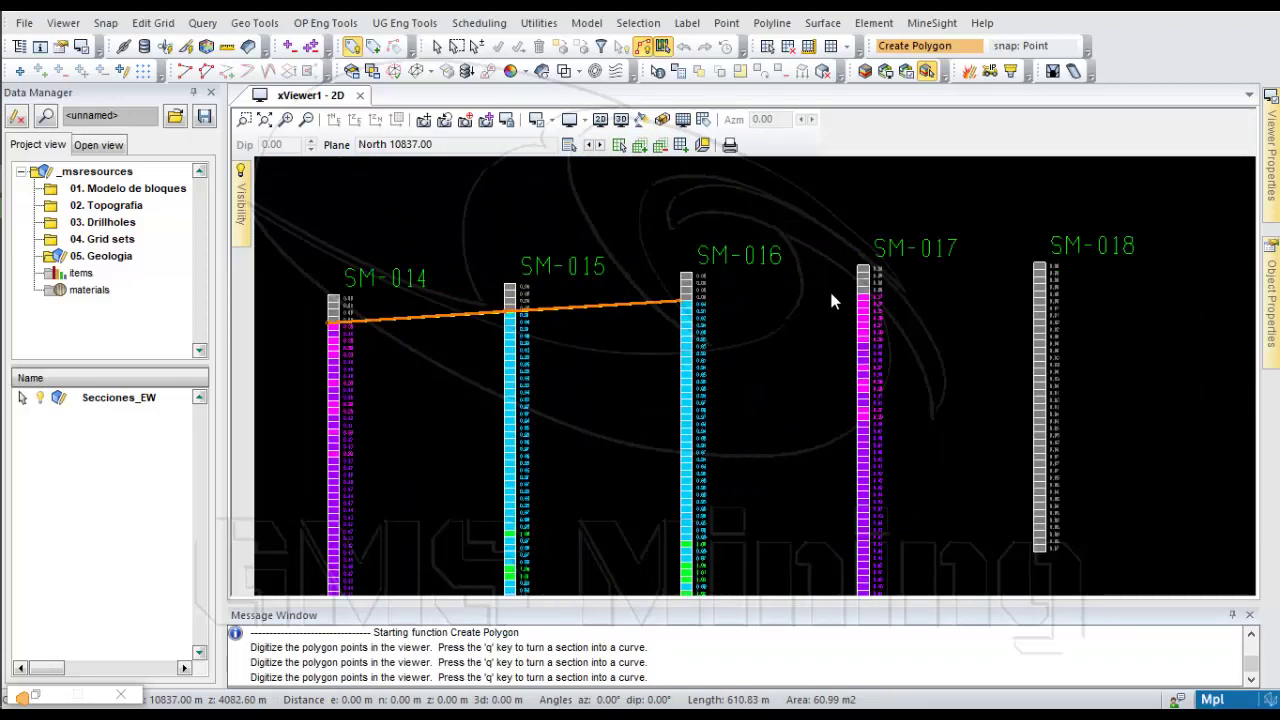
{"action": "left_click", "coordinate": [852, 295]}
{"action": "left_click", "coordinate": [953, 313]}
{"action": "scroll", "coordinate": [930, 380], "scroll_direction": "down", "scroll_amount": 3}
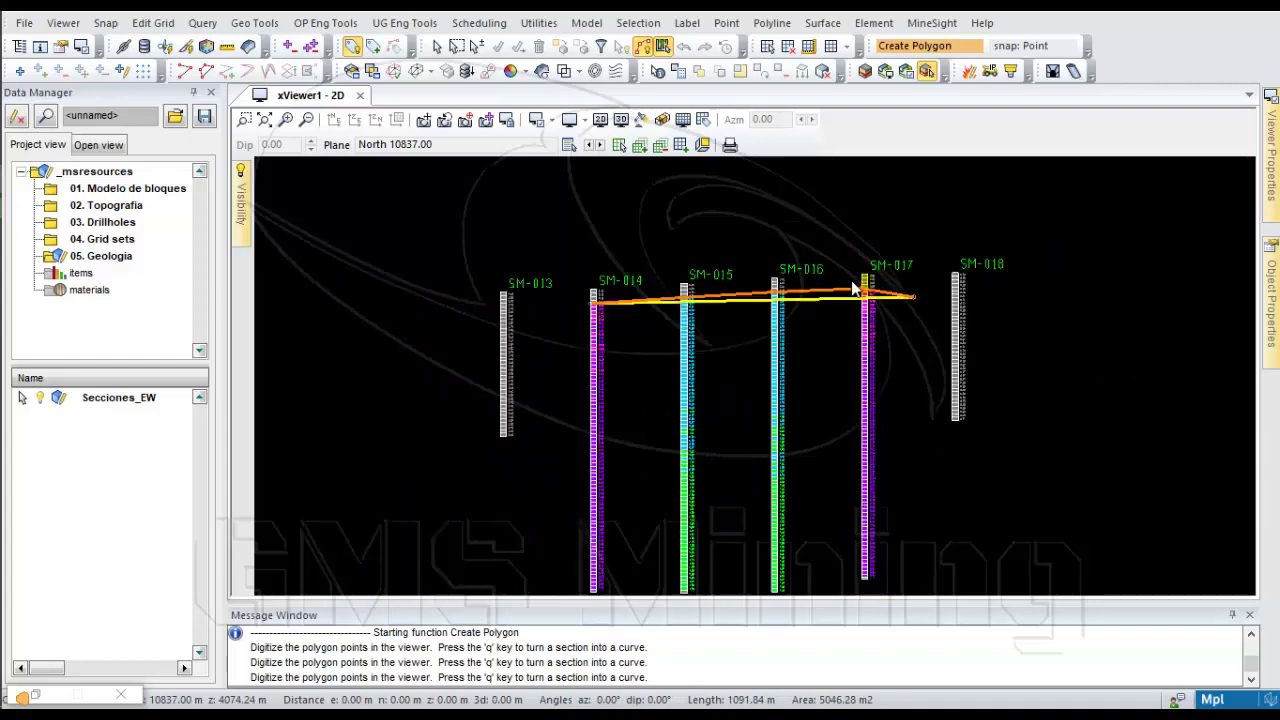
Continue the polygon down between SM-017 and SM-018 and along the bottom ends of SM-017, SM-016, SM-015 and SM-014
{"action": "left_click", "coordinate": [890, 457]}
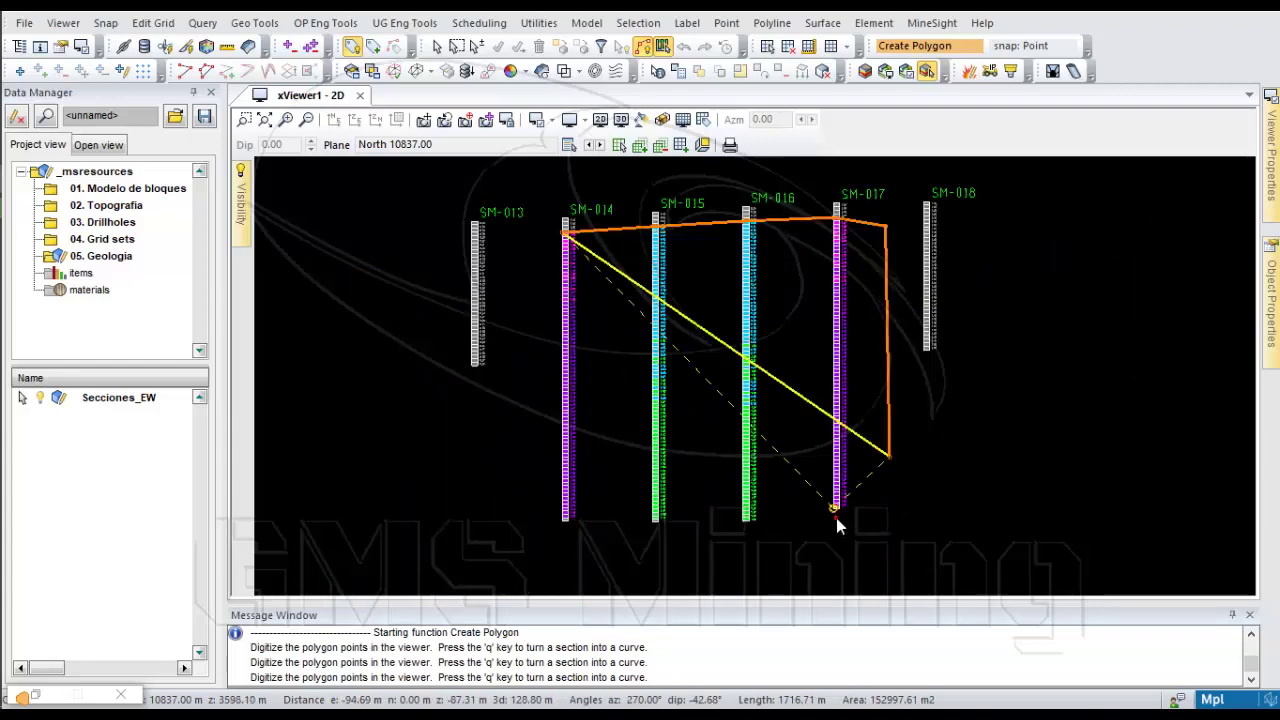
{"action": "left_click", "coordinate": [836, 507]}
{"action": "left_click", "coordinate": [744, 521]}
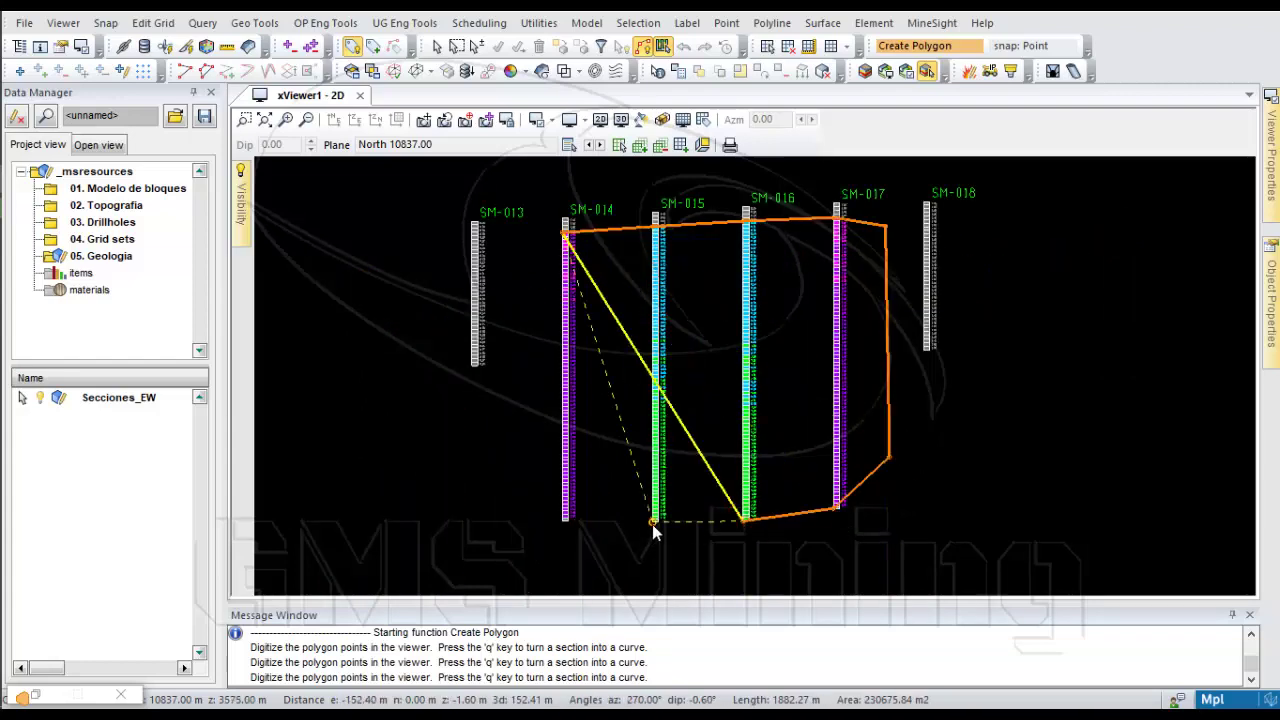
{"action": "left_click", "coordinate": [653, 521]}
{"action": "left_click", "coordinate": [560, 522]}
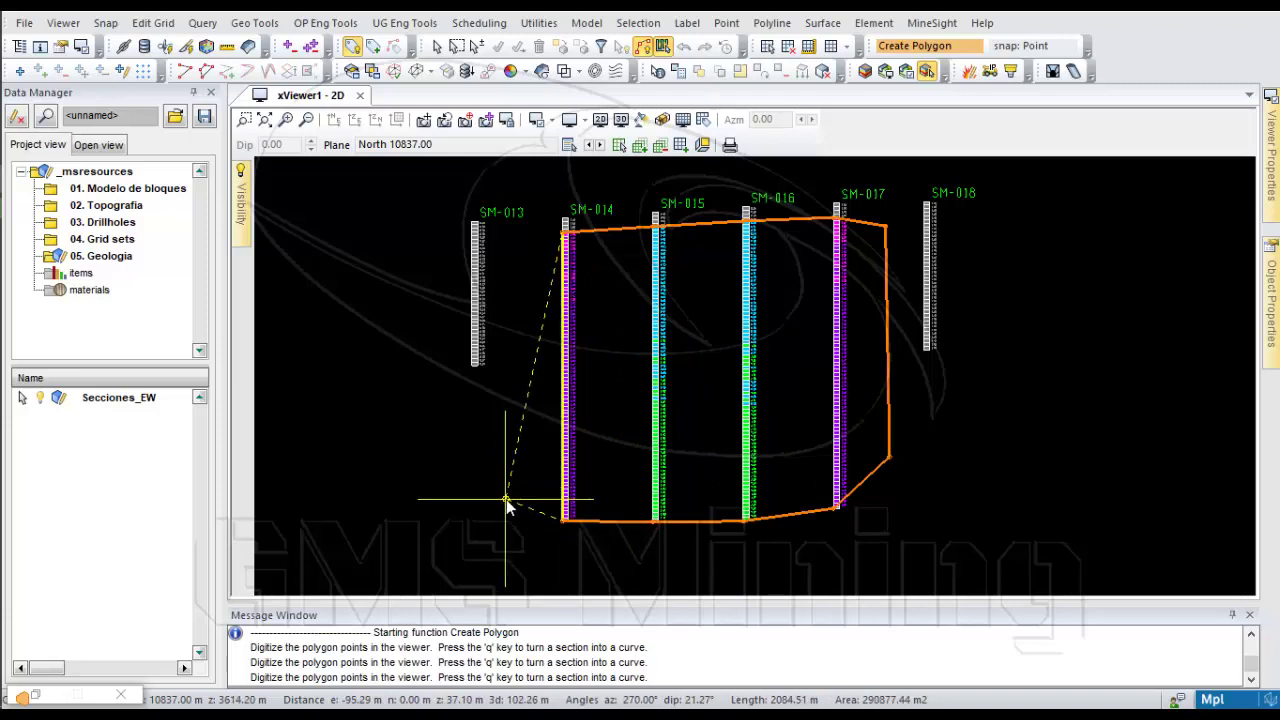
Add two polygon vertices between SM-014 and SM-013, one low and one high, and finish the polygon
{"action": "left_click", "coordinate": [518, 500]}
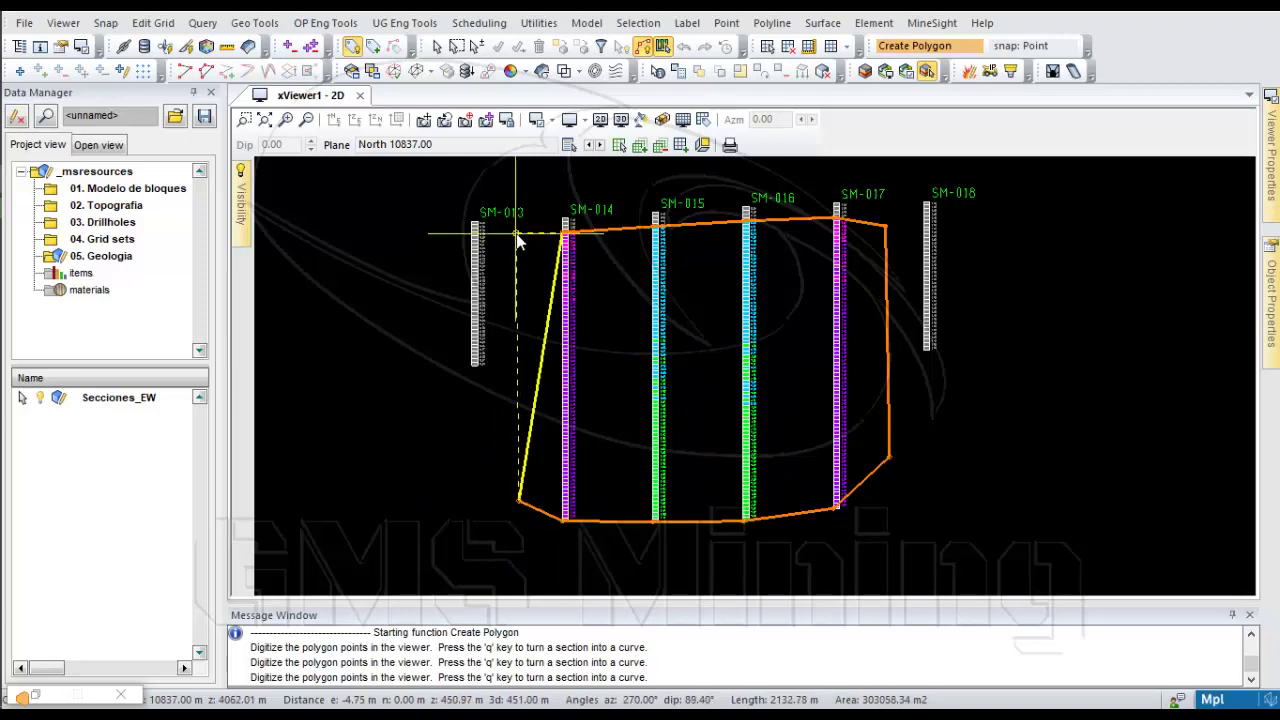
{"action": "left_click", "coordinate": [514, 243]}
{"action": "scroll", "coordinate": [601, 303], "scroll_direction": "down", "scroll_amount": 2}
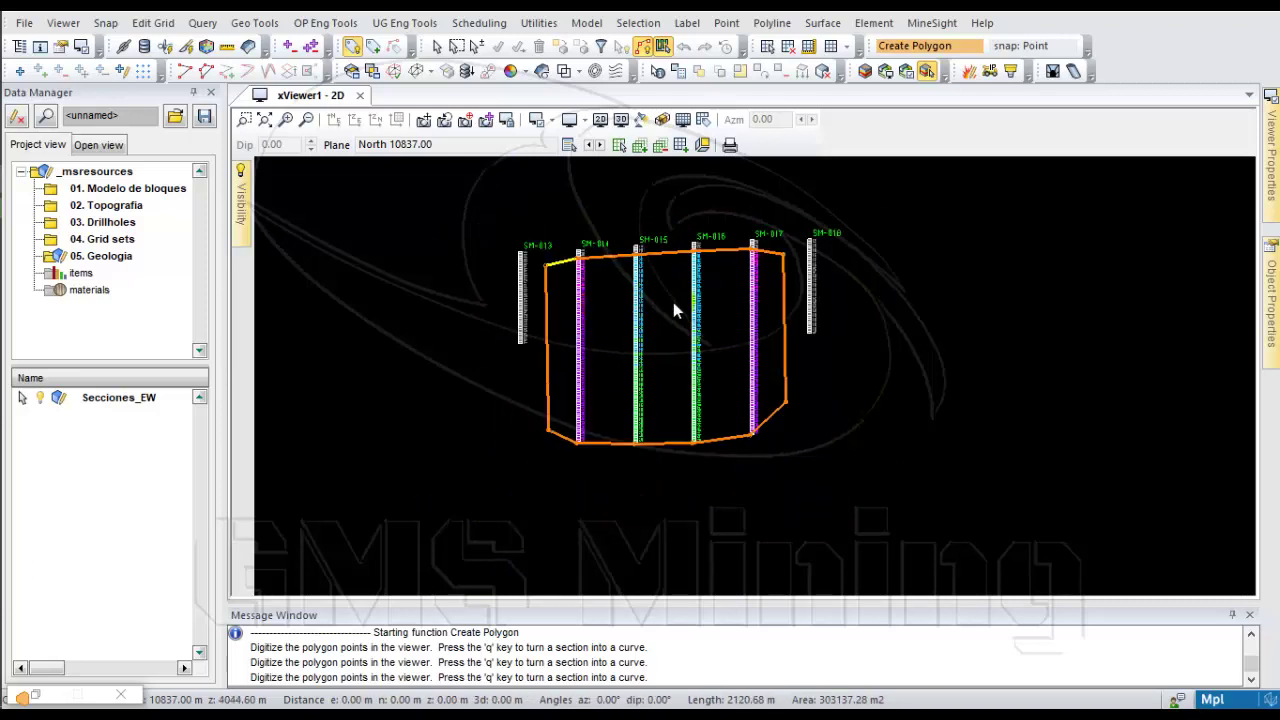
{"action": "right_click", "coordinate": [673, 302]}
Advance the section to North 10989 and start a polygon along the top of the colored intervals from SM-008 to SM-011
{"action": "left_click", "coordinate": [598, 144]}
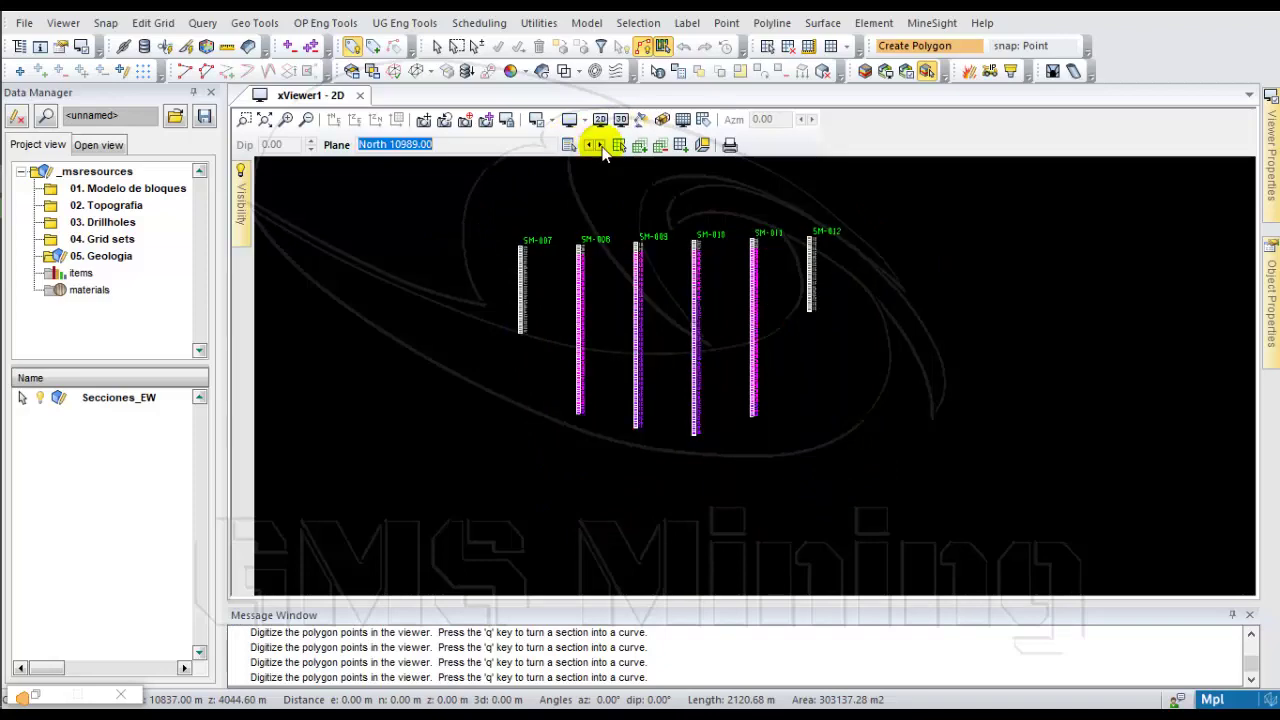
{"action": "scroll", "coordinate": [614, 287], "scroll_direction": "up", "scroll_amount": 3}
{"action": "scroll", "coordinate": [578, 252], "scroll_direction": "up", "scroll_amount": 2}
{"action": "left_click", "coordinate": [508, 233]}
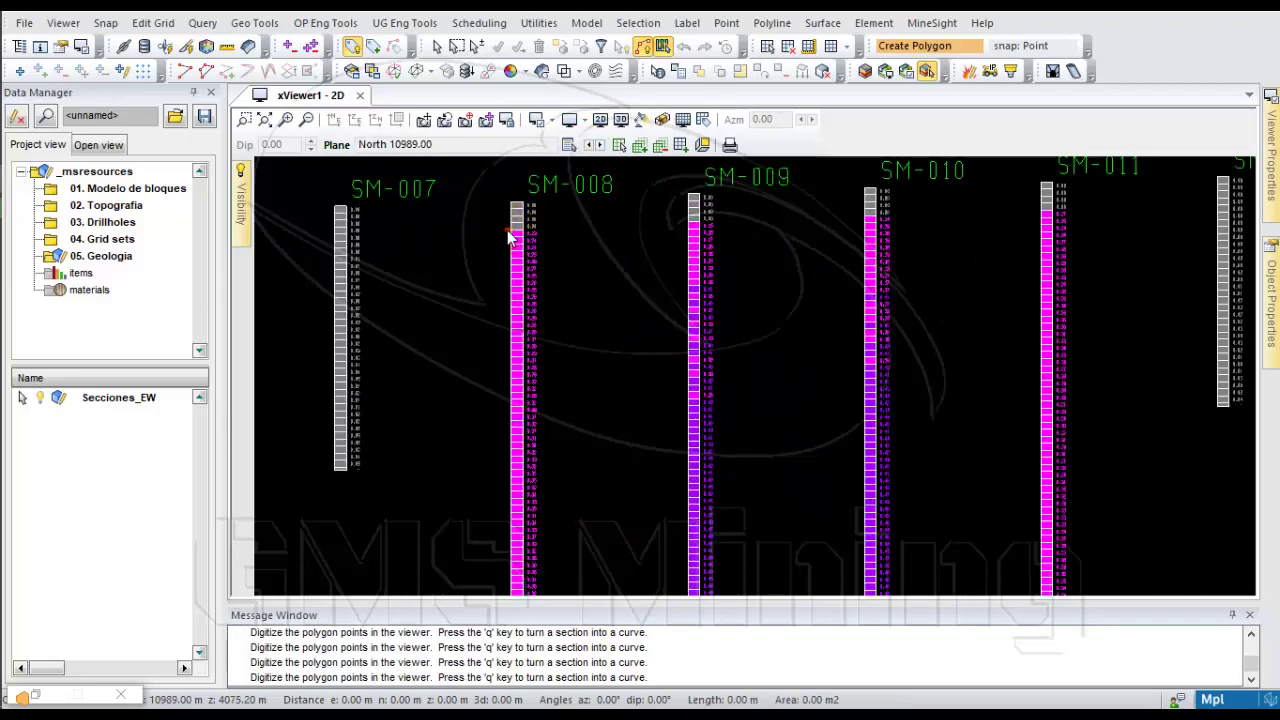
{"action": "left_click", "coordinate": [687, 226]}
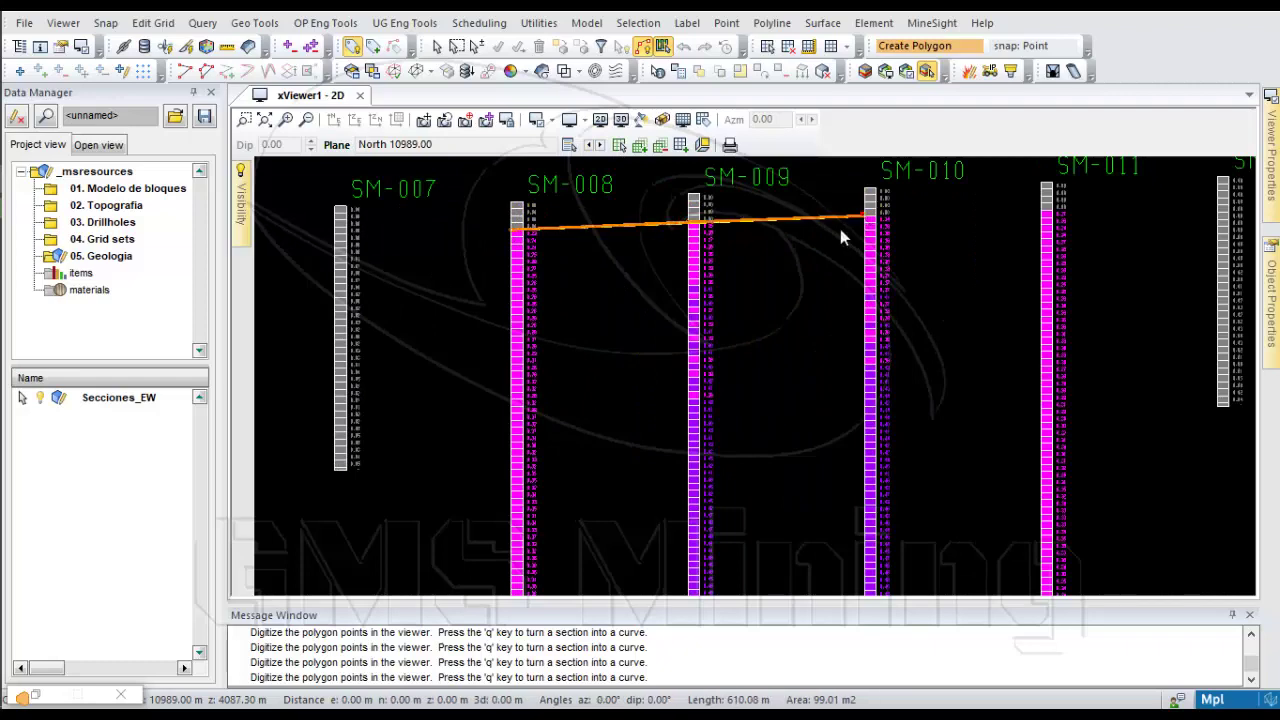
{"action": "scroll", "coordinate": [950, 235], "scroll_direction": "down", "scroll_amount": 1}
{"action": "left_click", "coordinate": [903, 236]}
{"action": "scroll", "coordinate": [926, 255], "scroll_direction": "up", "scroll_amount": 1}
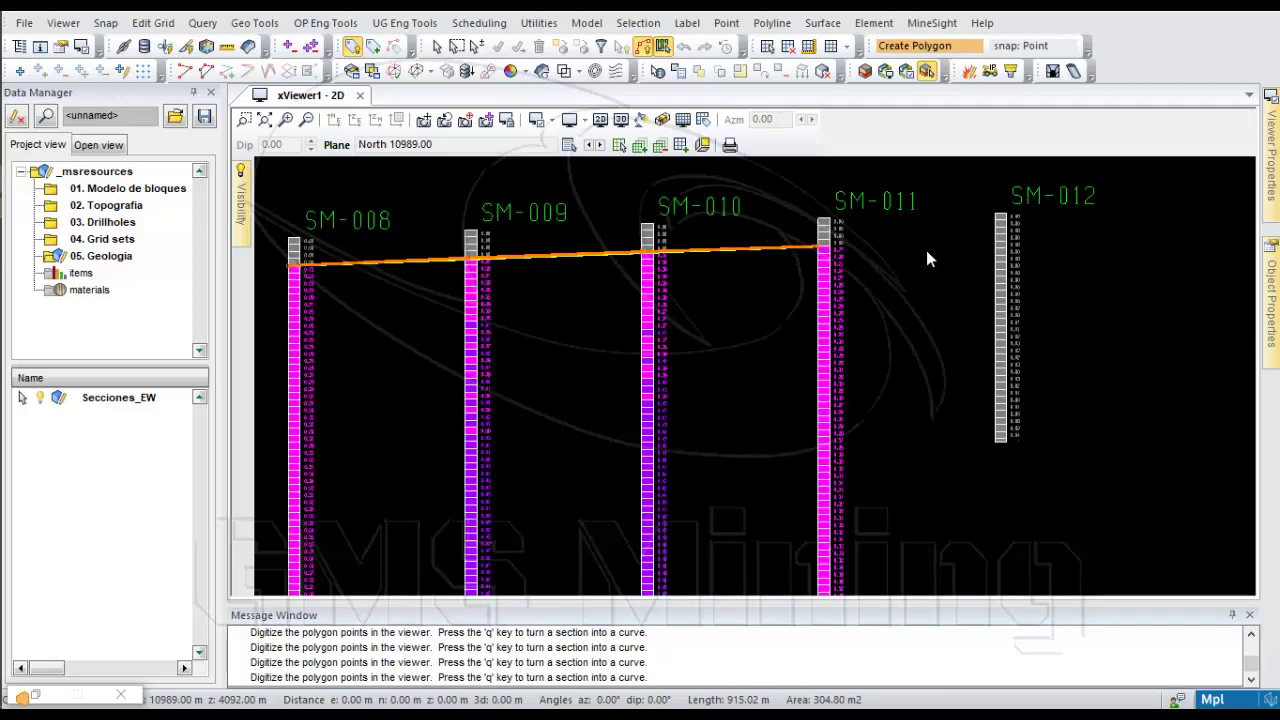
Continue the polygon down between SM-011 and SM-012 and along the bottom ends of SM-011, SM-010, SM-009 and SM-008
{"action": "left_click", "coordinate": [926, 252]}
{"action": "scroll", "coordinate": [920, 252], "scroll_direction": "down", "scroll_amount": 2}
{"action": "scroll", "coordinate": [910, 350], "scroll_direction": "up", "scroll_amount": 1}
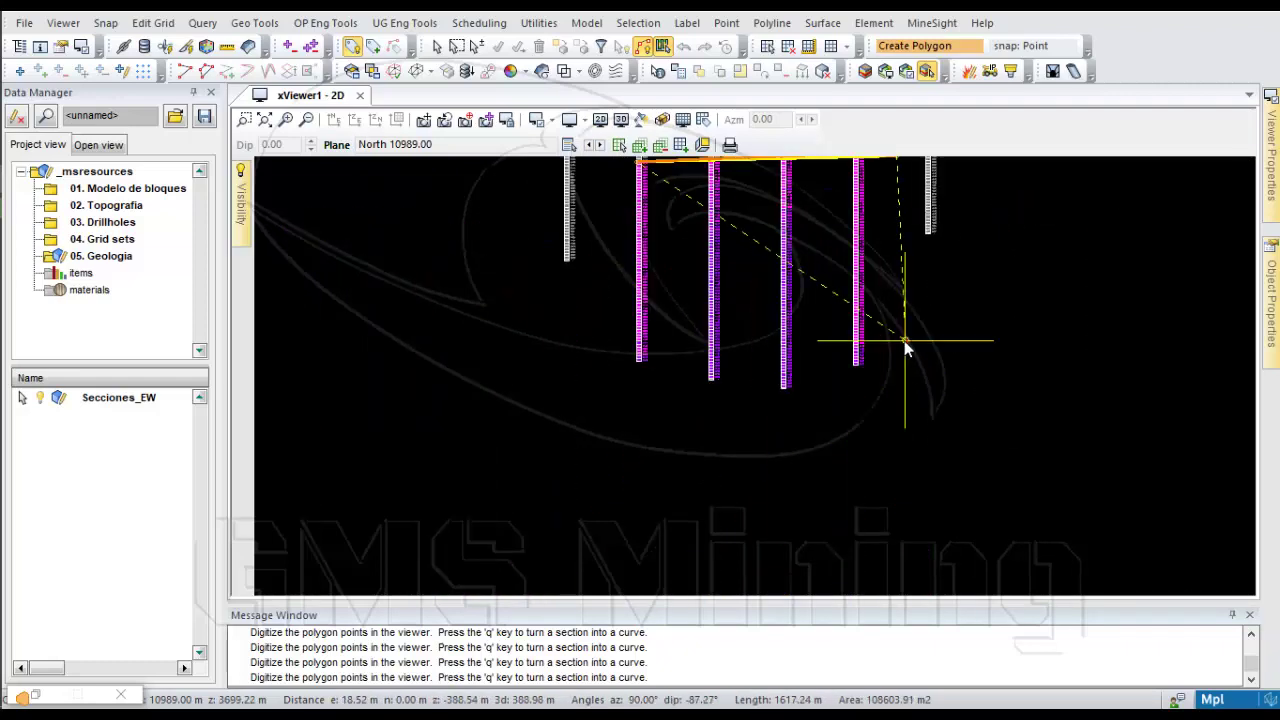
{"action": "scroll", "coordinate": [880, 358], "scroll_direction": "up", "scroll_amount": 2}
{"action": "left_click", "coordinate": [830, 373]}
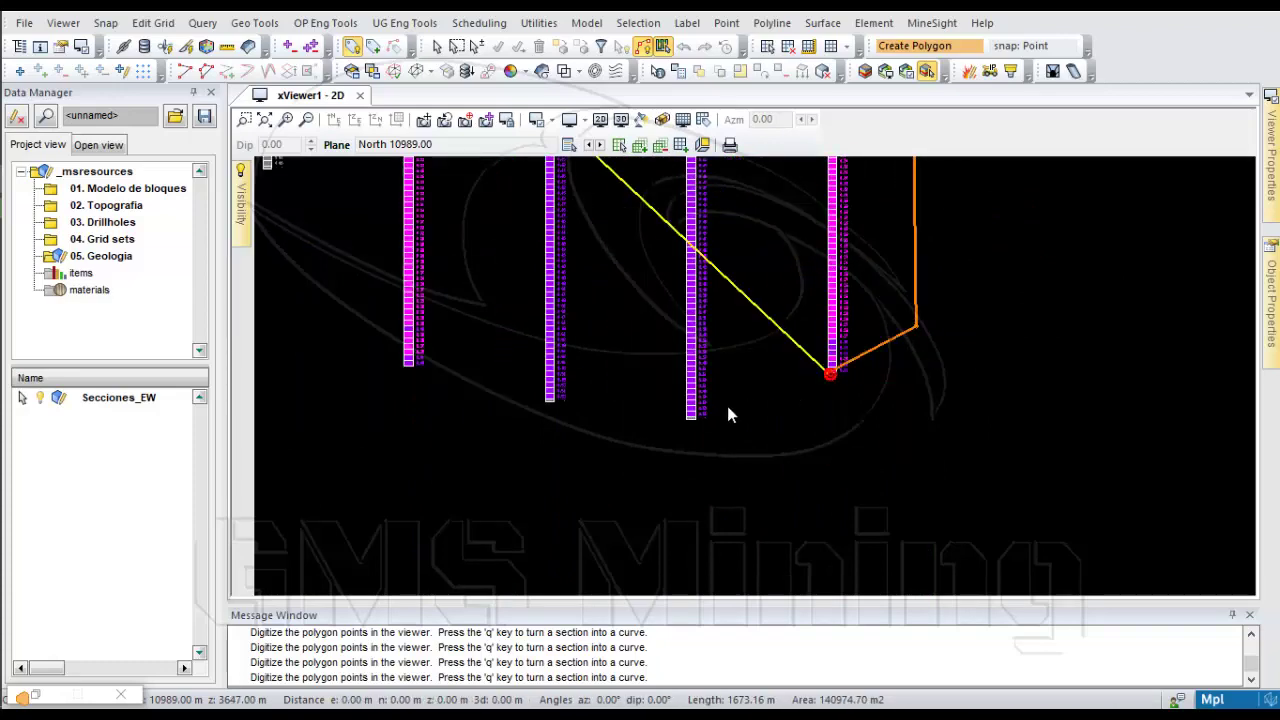
{"action": "left_click", "coordinate": [690, 419]}
{"action": "left_click", "coordinate": [548, 402]}
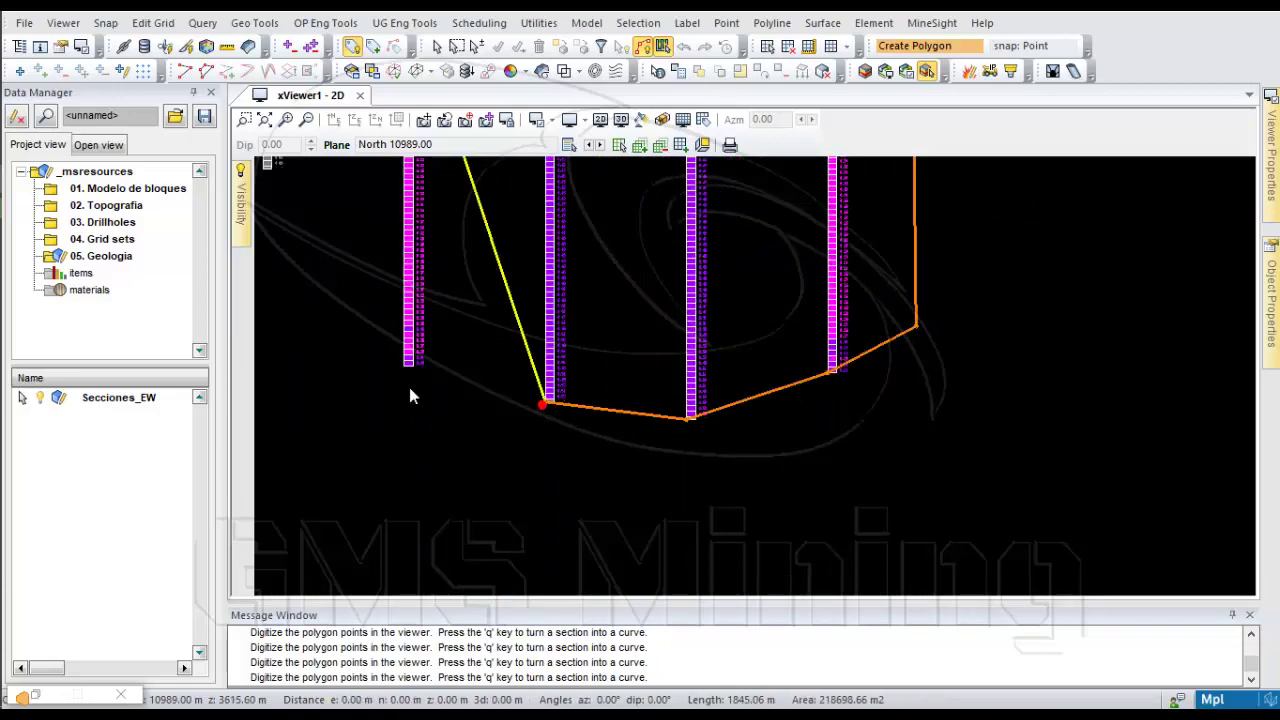
{"action": "left_click", "coordinate": [404, 366]}
Add a low and a high vertex between SM-008 and SM-007, finish the polygon and end Create Polygon
{"action": "scroll", "coordinate": [440, 370], "scroll_direction": "down", "scroll_amount": 2}
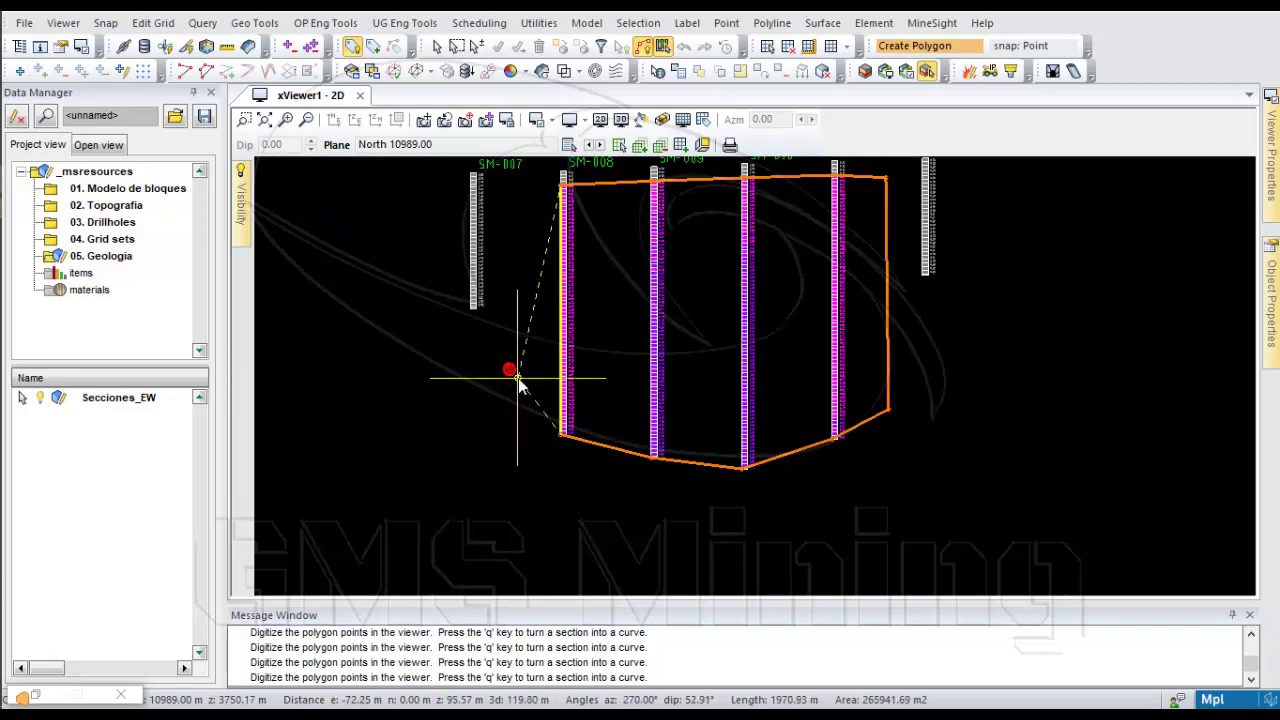
{"action": "left_click", "coordinate": [516, 407]}
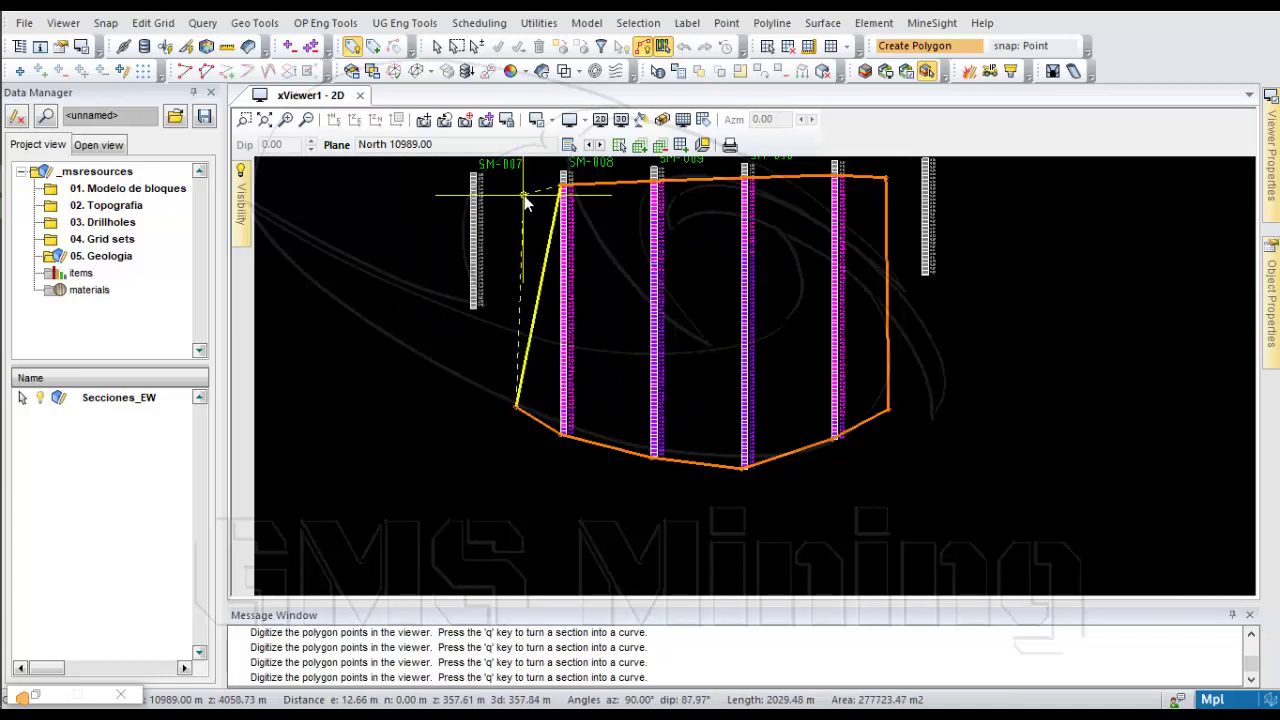
{"action": "left_click", "coordinate": [514, 195]}
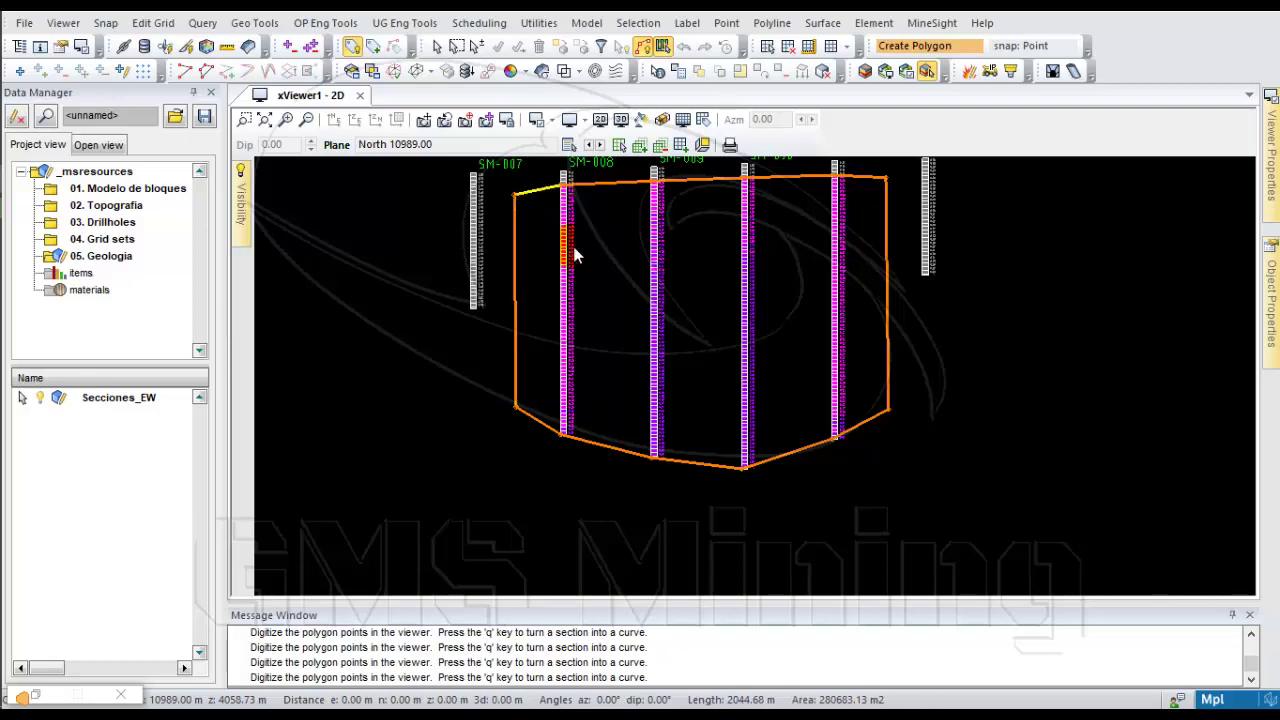
{"action": "scroll", "coordinate": [574, 246], "scroll_direction": "down", "scroll_amount": 2}
{"action": "right_click", "coordinate": [612, 252]}
{"action": "scroll", "coordinate": [627, 209], "scroll_direction": "up", "scroll_amount": 2}
{"action": "right_click", "coordinate": [666, 252]}
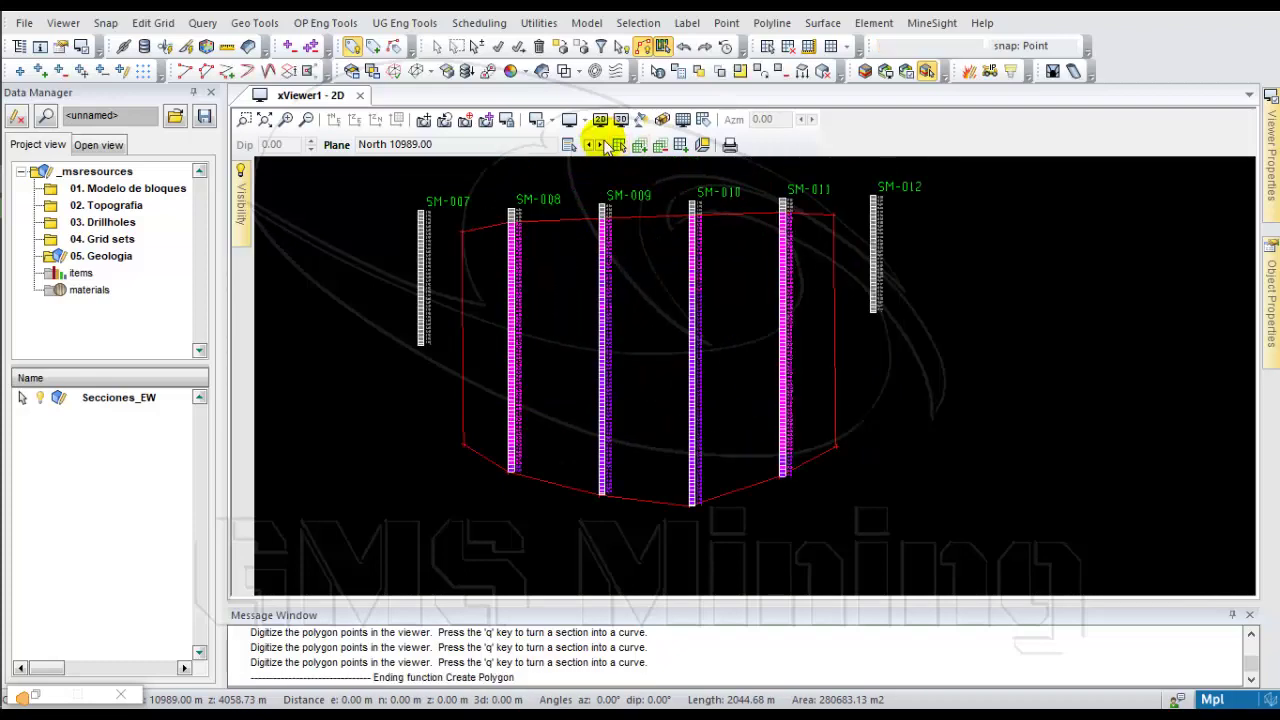
Advance the section to North 11141 and show all drillholes and section polygons in an oblique 3D view
{"action": "left_click", "coordinate": [603, 145]}
{"action": "left_click", "coordinate": [623, 120]}
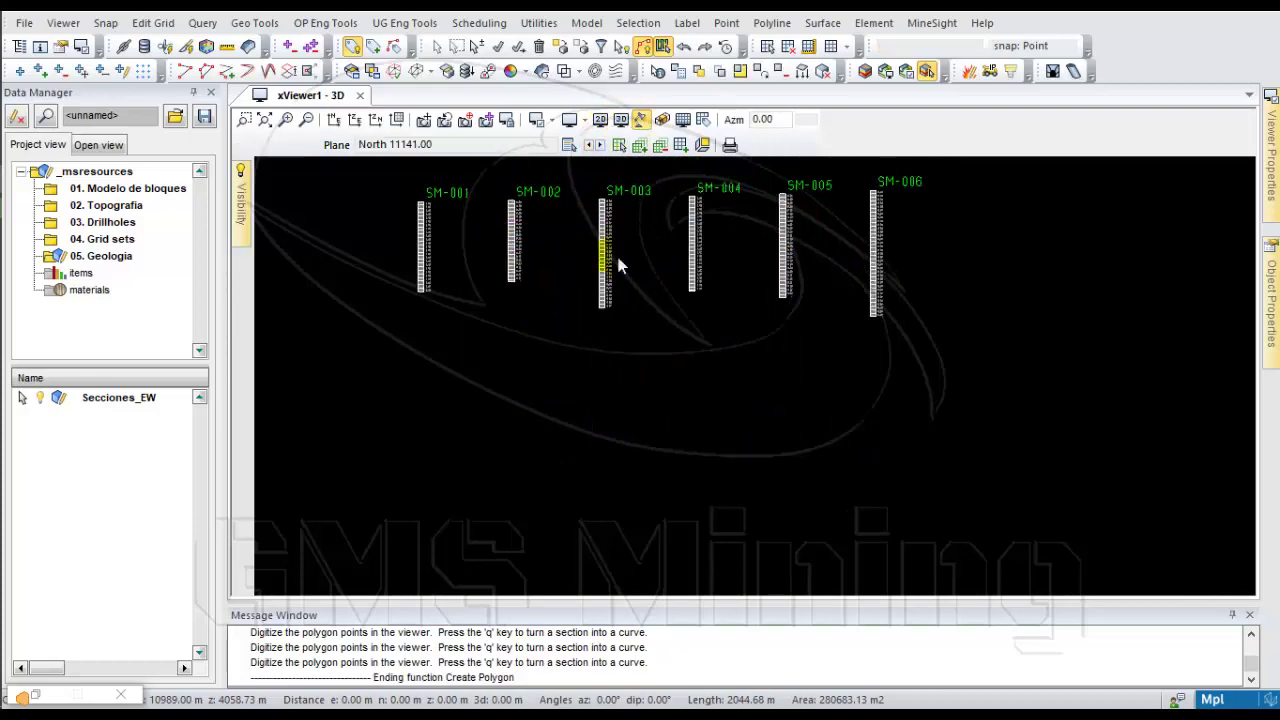
{"action": "left_click_drag", "start_coordinate": [616, 254], "coordinate": [484, 318]}
{"action": "left_click_drag", "start_coordinate": [560, 340], "coordinate": [465, 335]}
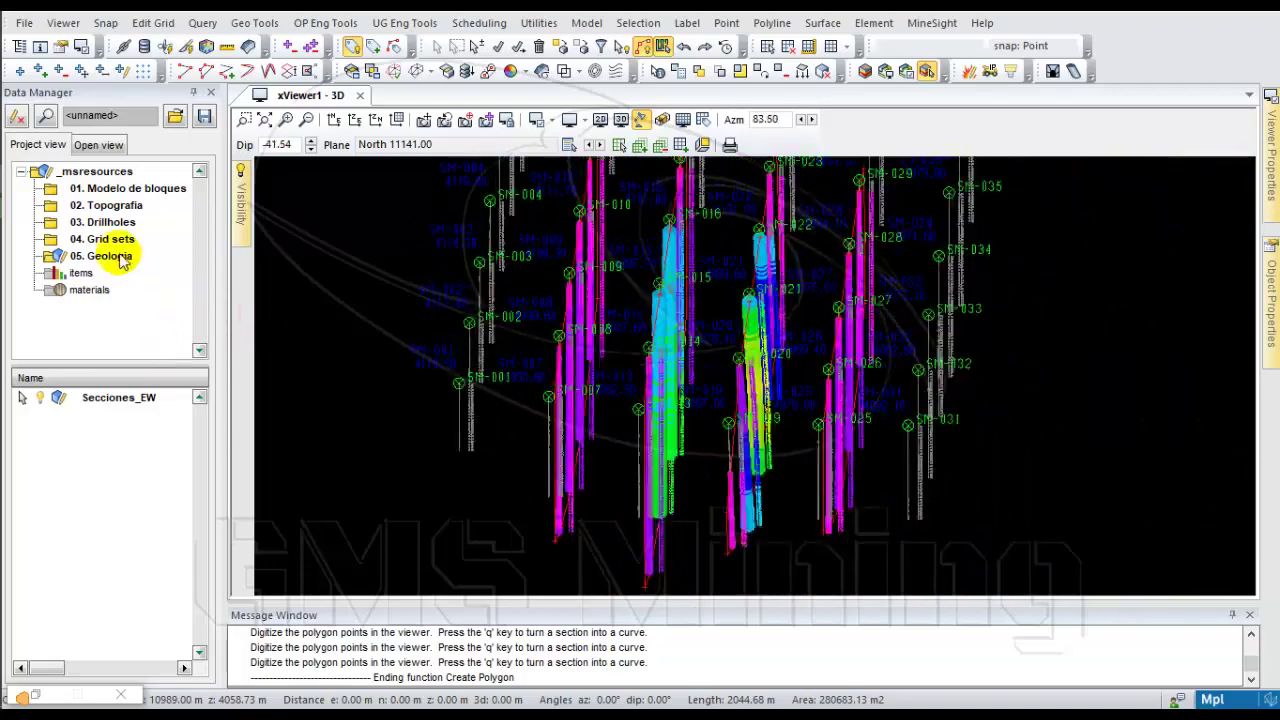
Hide the PJM11.dat and Collars objects of the 03. Drillholes folder and save the polygon edits
{"action": "left_click", "coordinate": [105, 224]}
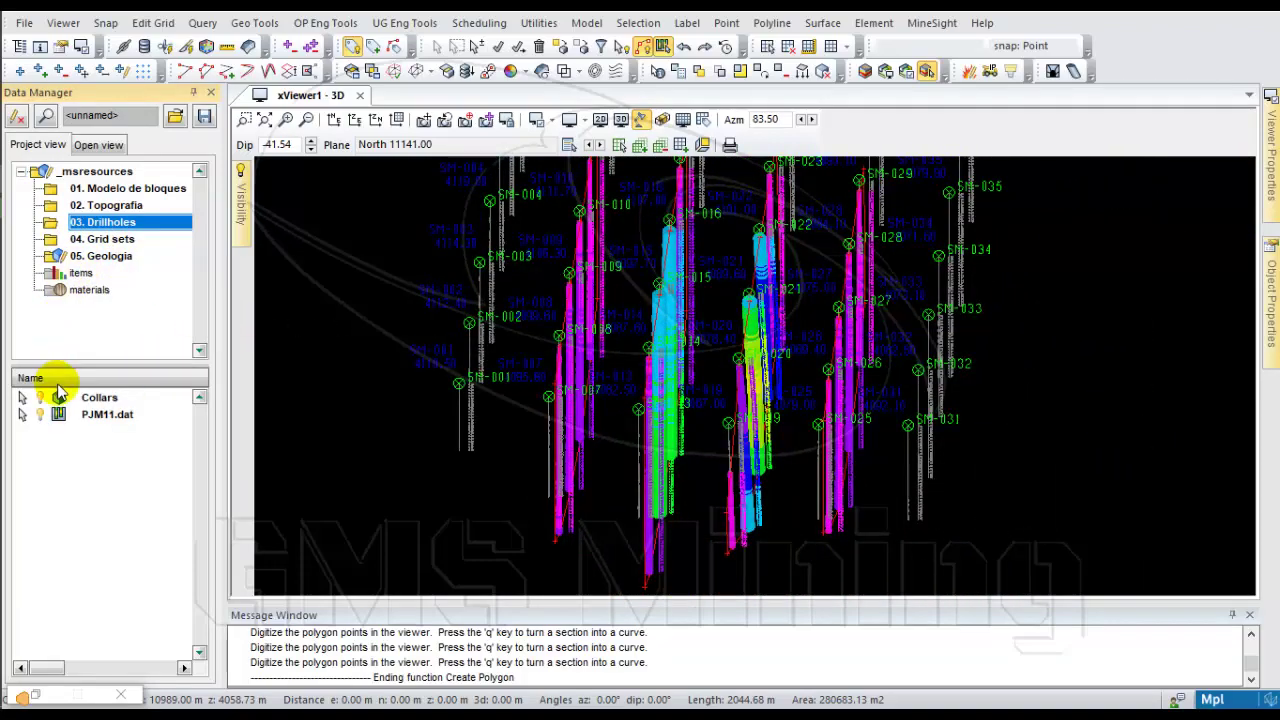
{"action": "left_click", "coordinate": [42, 415]}
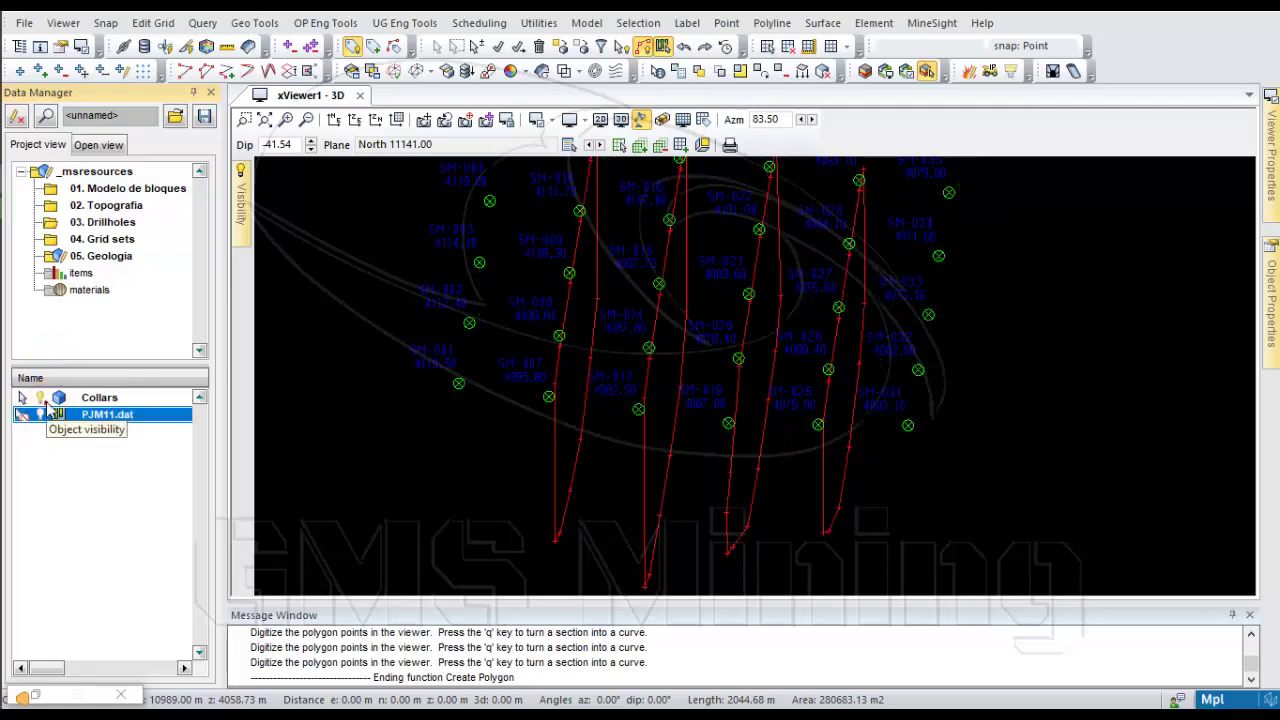
{"action": "left_click", "coordinate": [42, 398]}
{"action": "left_click_drag", "start_coordinate": [844, 375], "coordinate": [846, 323]}
{"action": "left_click", "coordinate": [498, 48]}
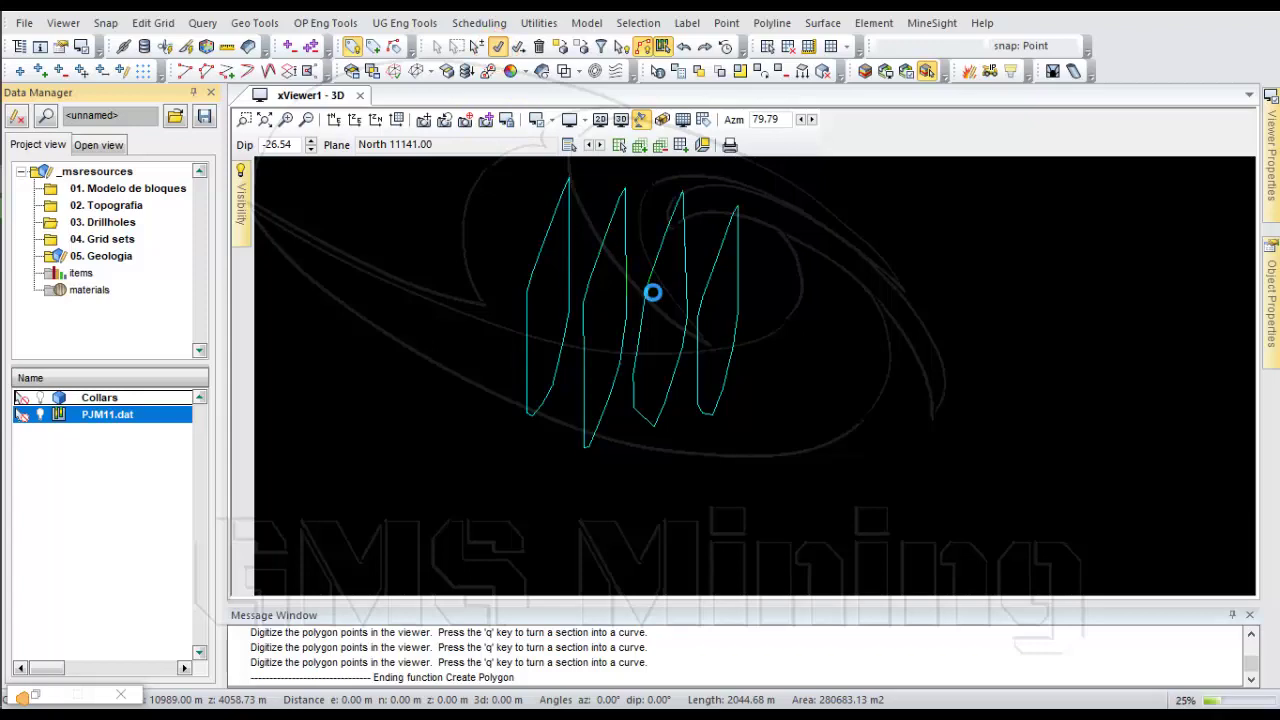
Create a geometry object named Solido_secc_EW in the 05. Geologia folder and set it as the open edit object
{"action": "left_click", "coordinate": [126, 256]}
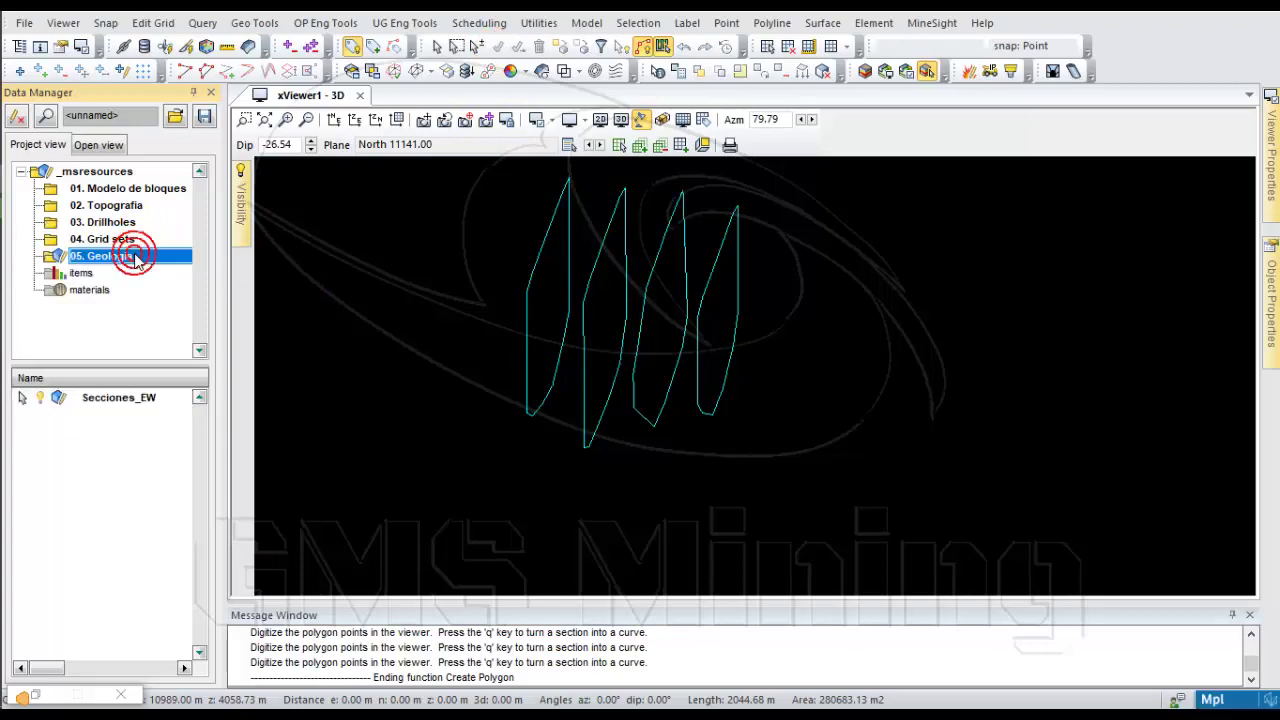
{"action": "right_click", "coordinate": [128, 256]}
{"action": "mouse_move", "coordinate": [187, 214]}
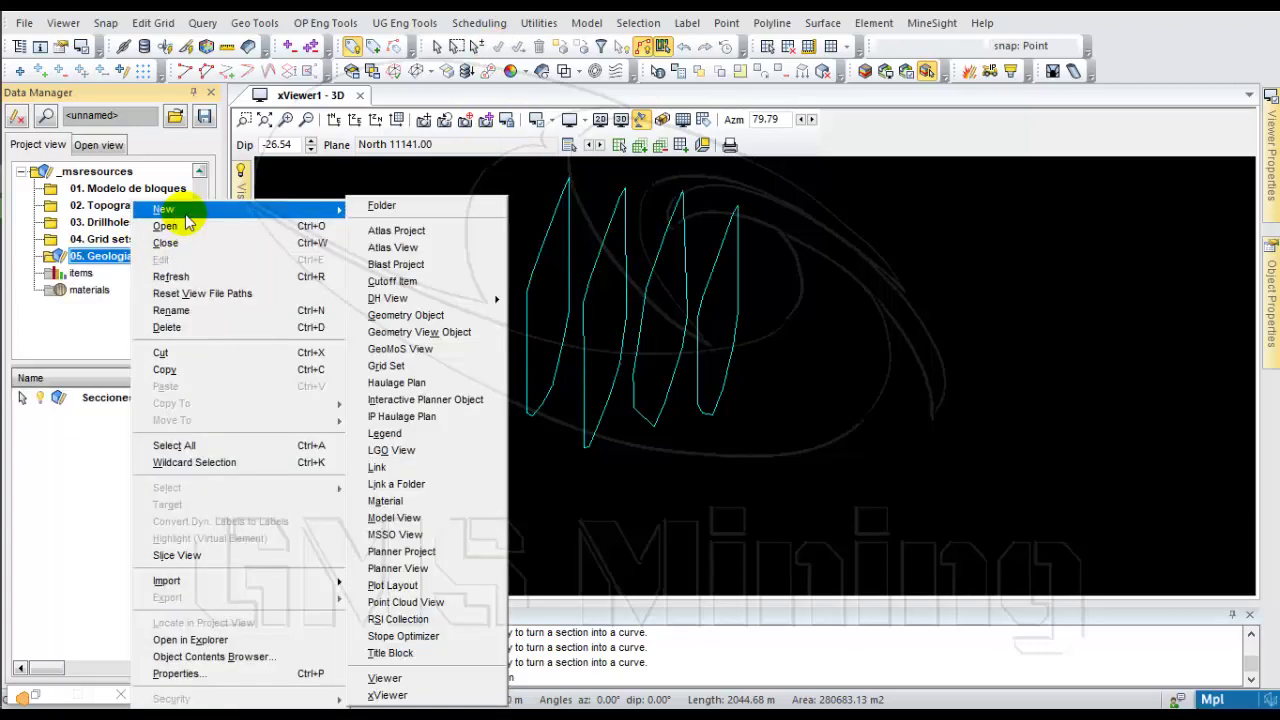
{"action": "left_click", "coordinate": [408, 317]}
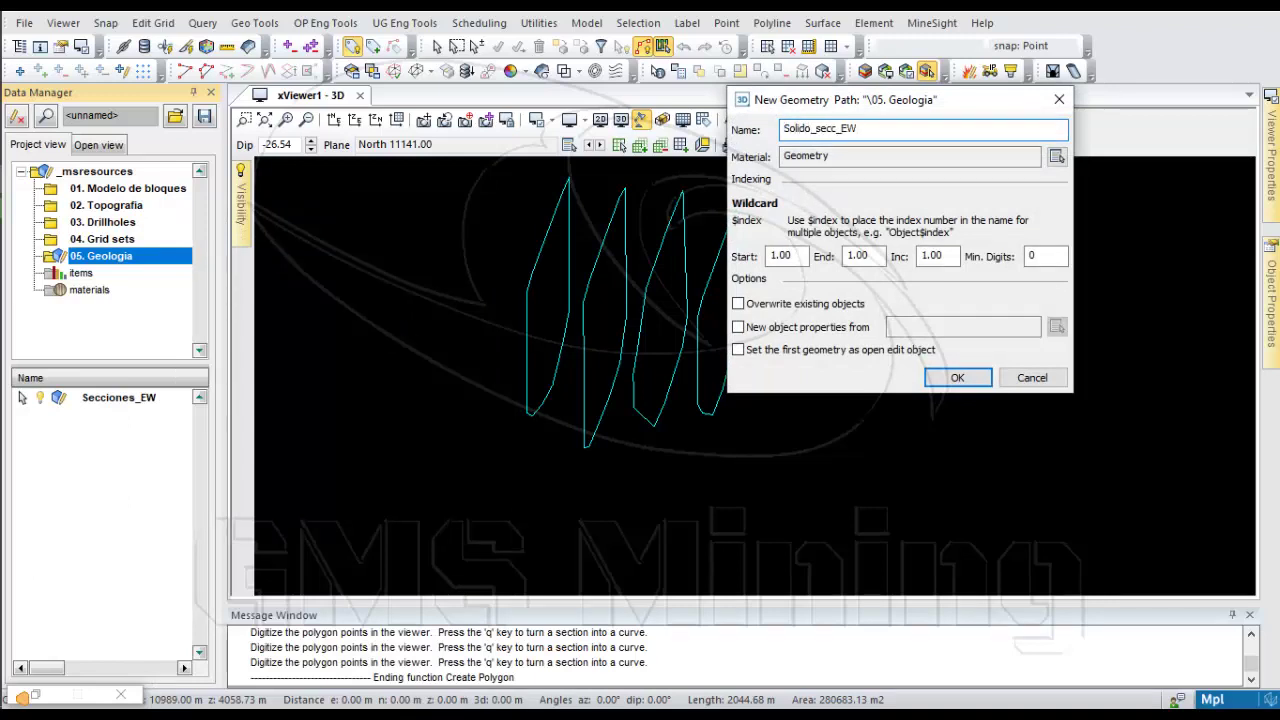
{"action": "left_click", "coordinate": [738, 349]}
{"action": "left_click", "coordinate": [957, 377]}
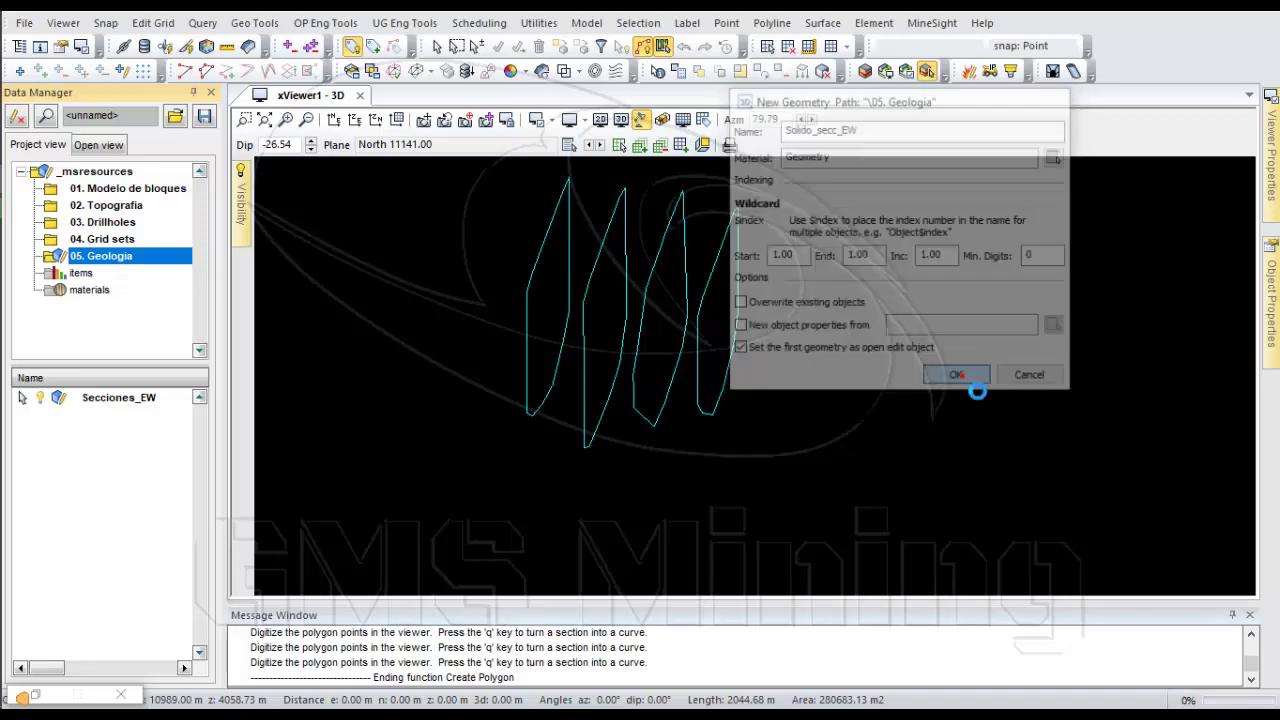
Copy the Secciones_EW object and paste the duplicate into the 05. Geologia folder
{"action": "left_click", "coordinate": [158, 400]}
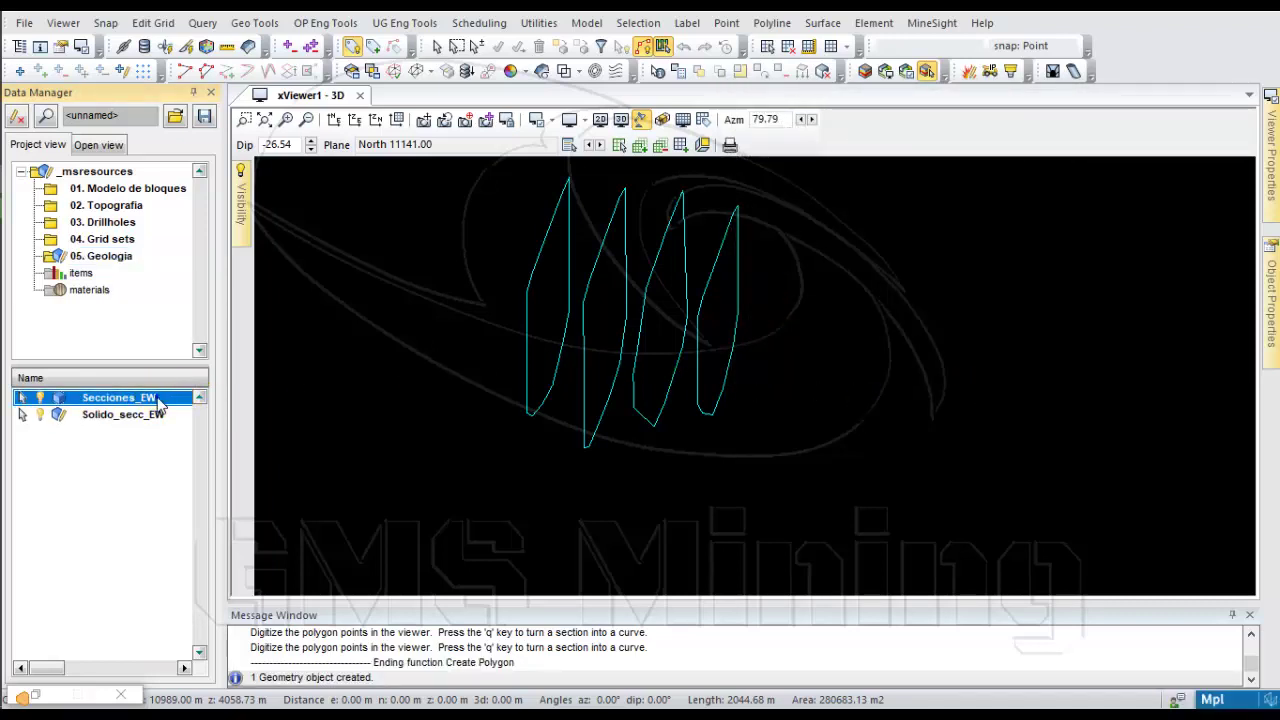
{"action": "right_click", "coordinate": [156, 398]}
{"action": "left_click", "coordinate": [213, 163]}
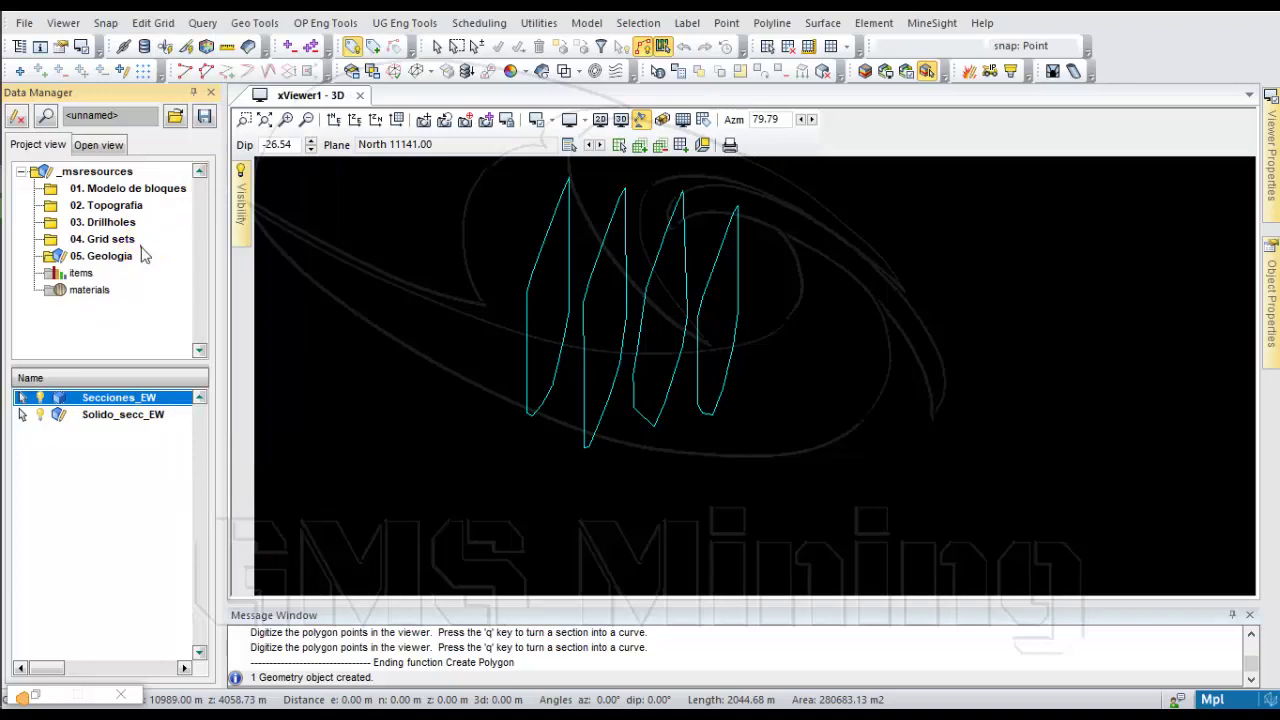
{"action": "left_click", "coordinate": [110, 256]}
{"action": "right_click", "coordinate": [110, 256]}
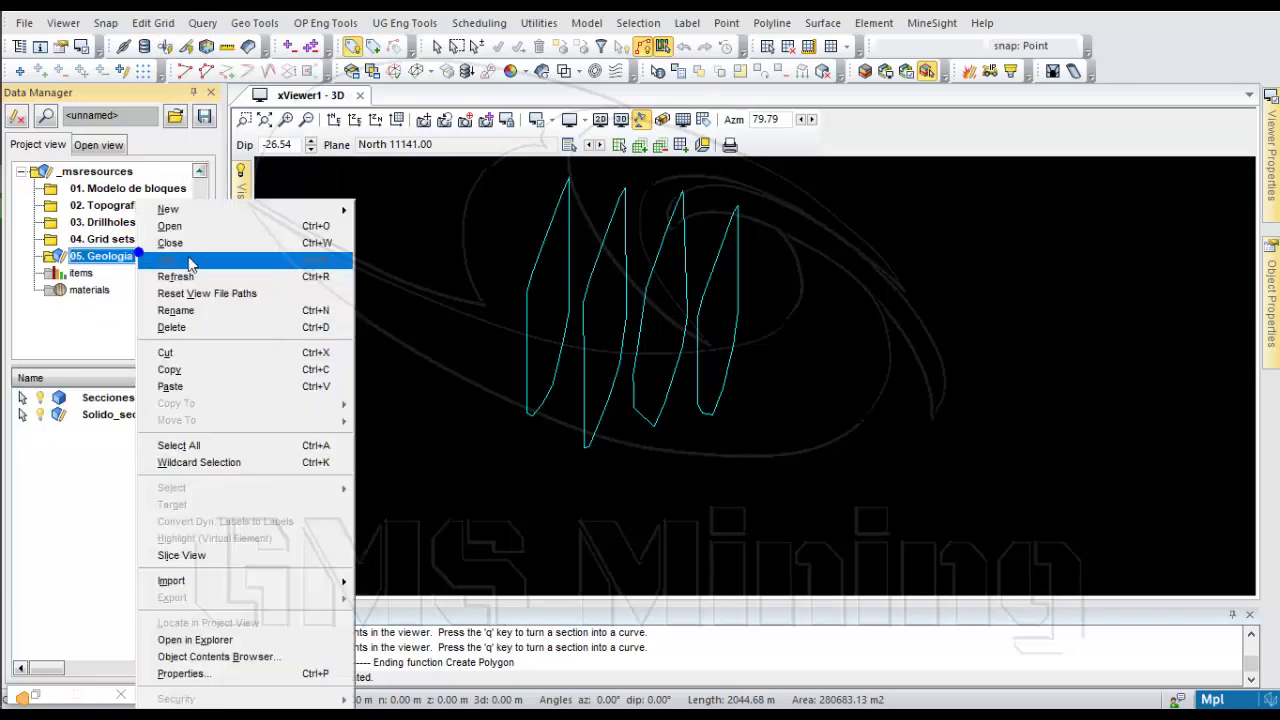
{"action": "left_click", "coordinate": [192, 390]}
Smooth all Secciones_EW polygons with the Node Preserving Spline method, 1 node per segment and a smoothing factor of 50
{"action": "left_click", "coordinate": [114, 397]}
{"action": "right_click", "coordinate": [114, 397]}
{"action": "mouse_move", "coordinate": [228, 288]}
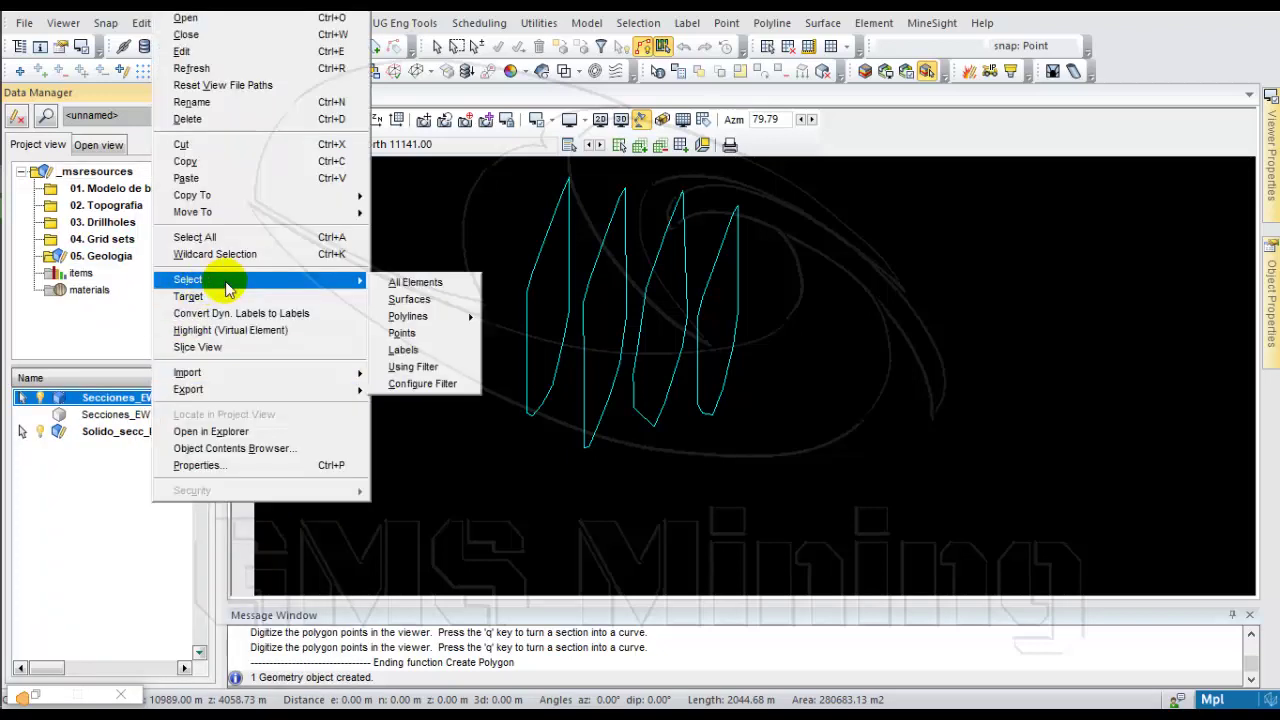
{"action": "left_click", "coordinate": [413, 282]}
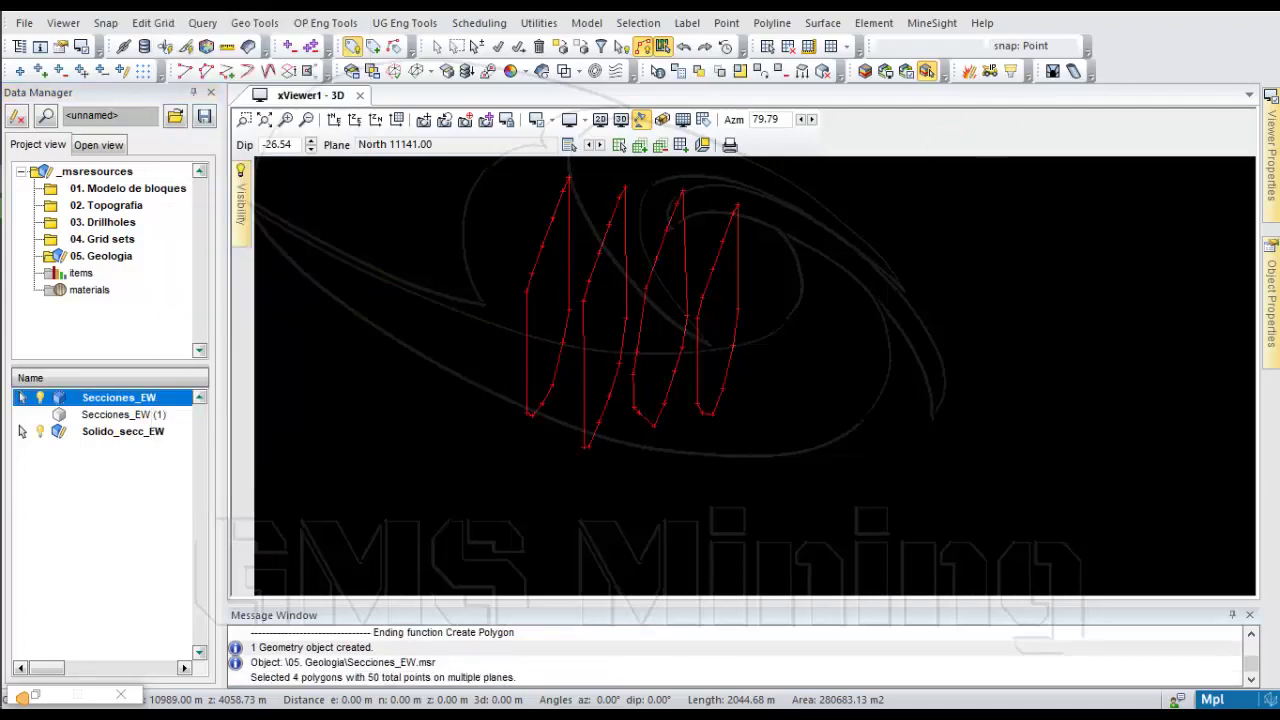
{"action": "left_click", "coordinate": [880, 23]}
{"action": "mouse_move", "coordinate": [778, 28]}
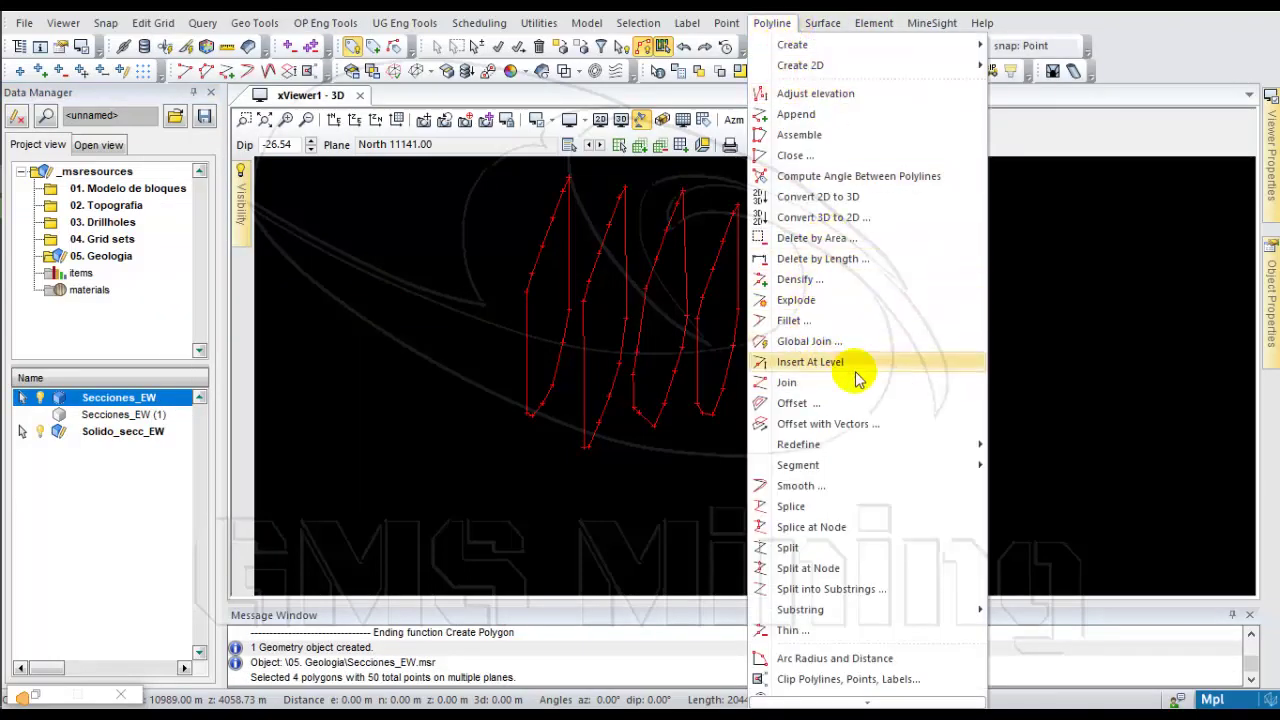
{"action": "left_click", "coordinate": [846, 487]}
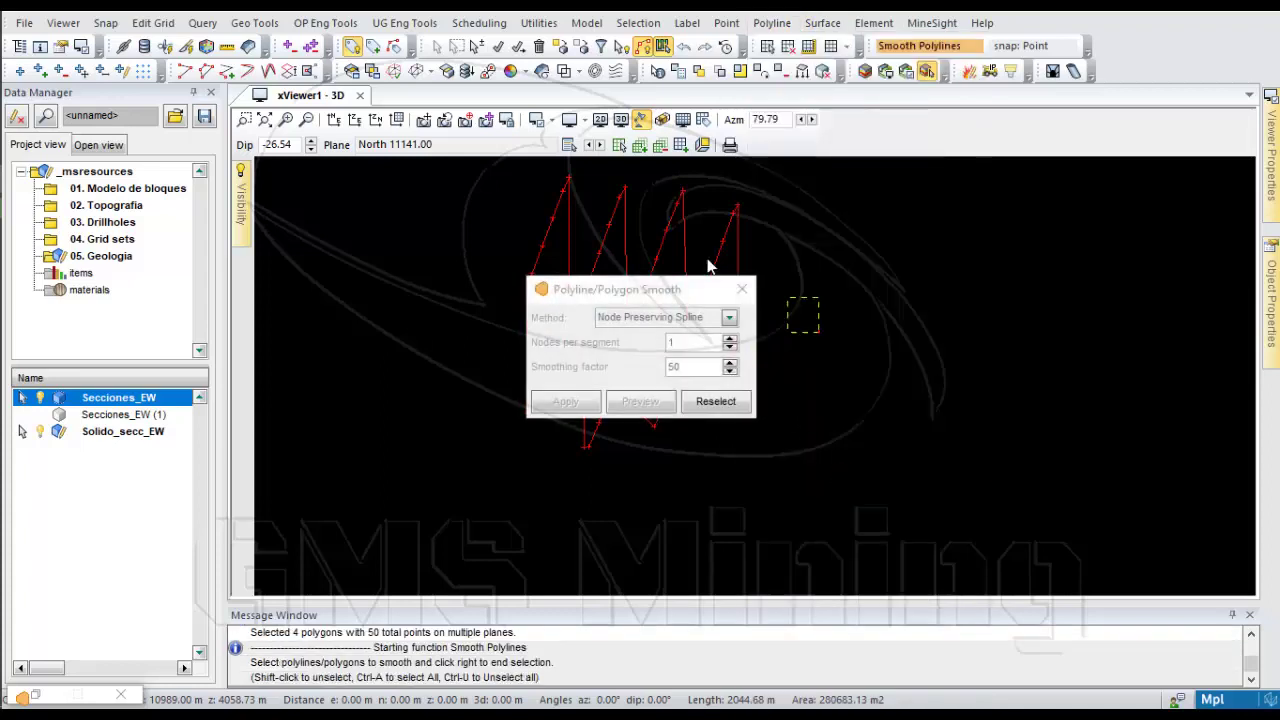
{"action": "left_click_drag", "start_coordinate": [708, 266], "coordinate": [511, 205]}
{"action": "right_click", "coordinate": [511, 205]}
{"action": "left_click", "coordinate": [638, 401]}
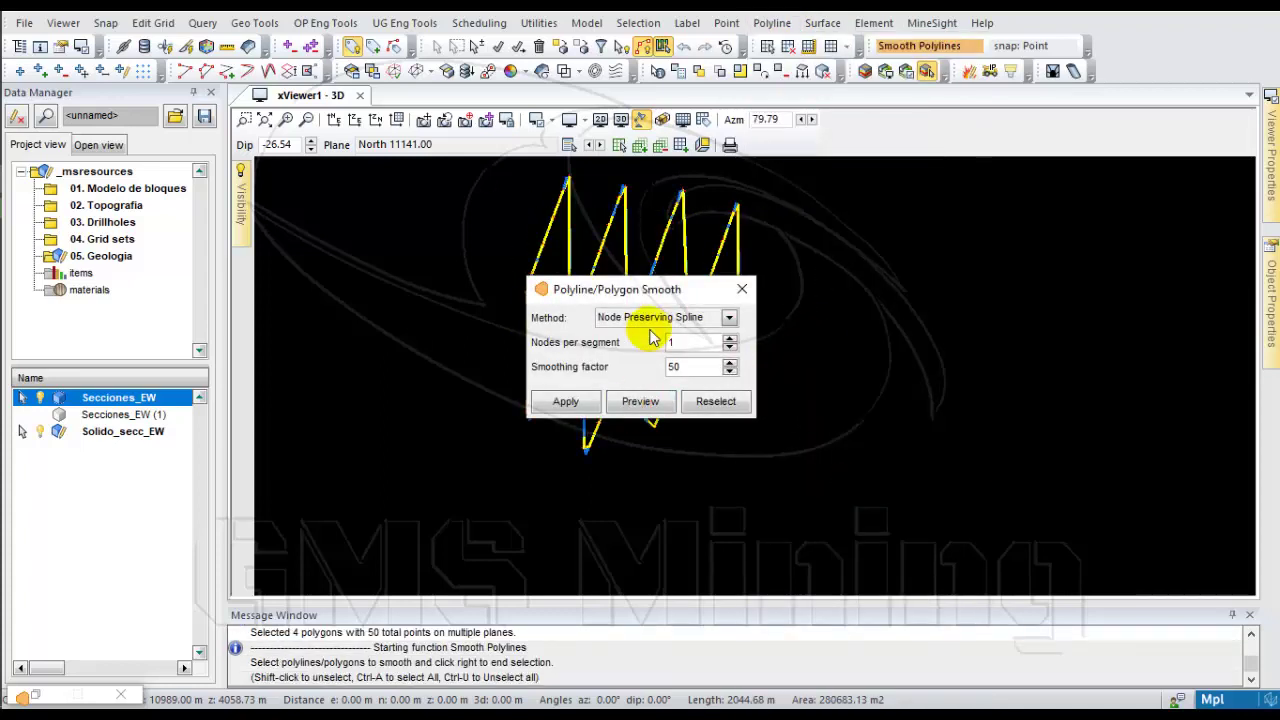
{"action": "left_click", "coordinate": [566, 401]}
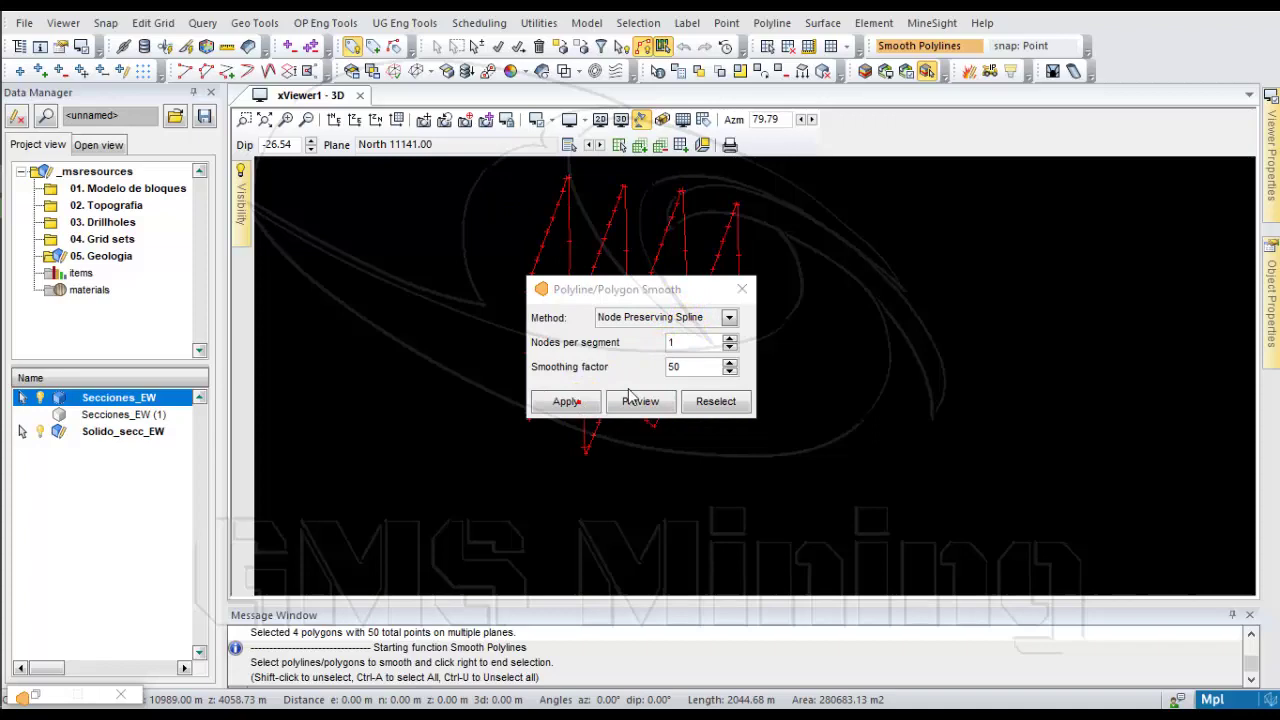
{"action": "left_click", "coordinate": [742, 291]}
Densify the selected section polygons with points evenly spaced within segments at a point spacing of 15 and end Densify Polylines
{"action": "middle_click_drag", "start_coordinate": [891, 289], "coordinate": [670, 291]}
{"action": "right_click", "coordinate": [860, 102]}
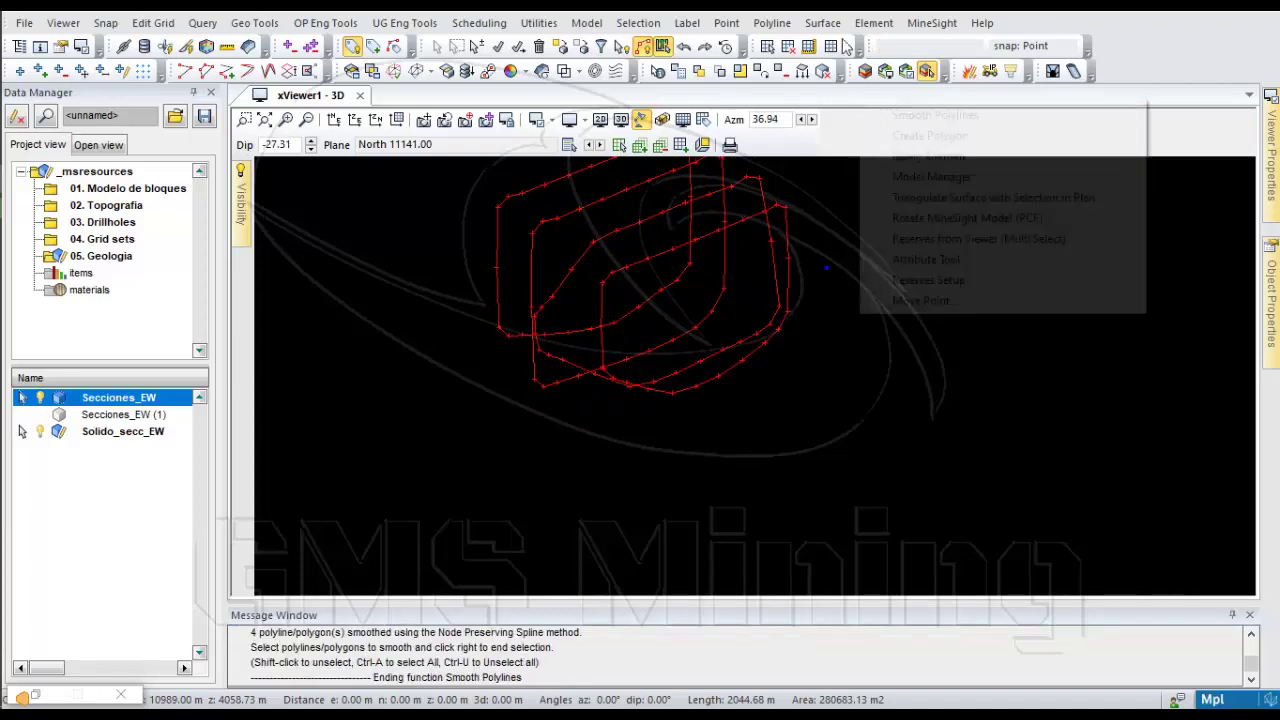
{"action": "left_click", "coordinate": [772, 22]}
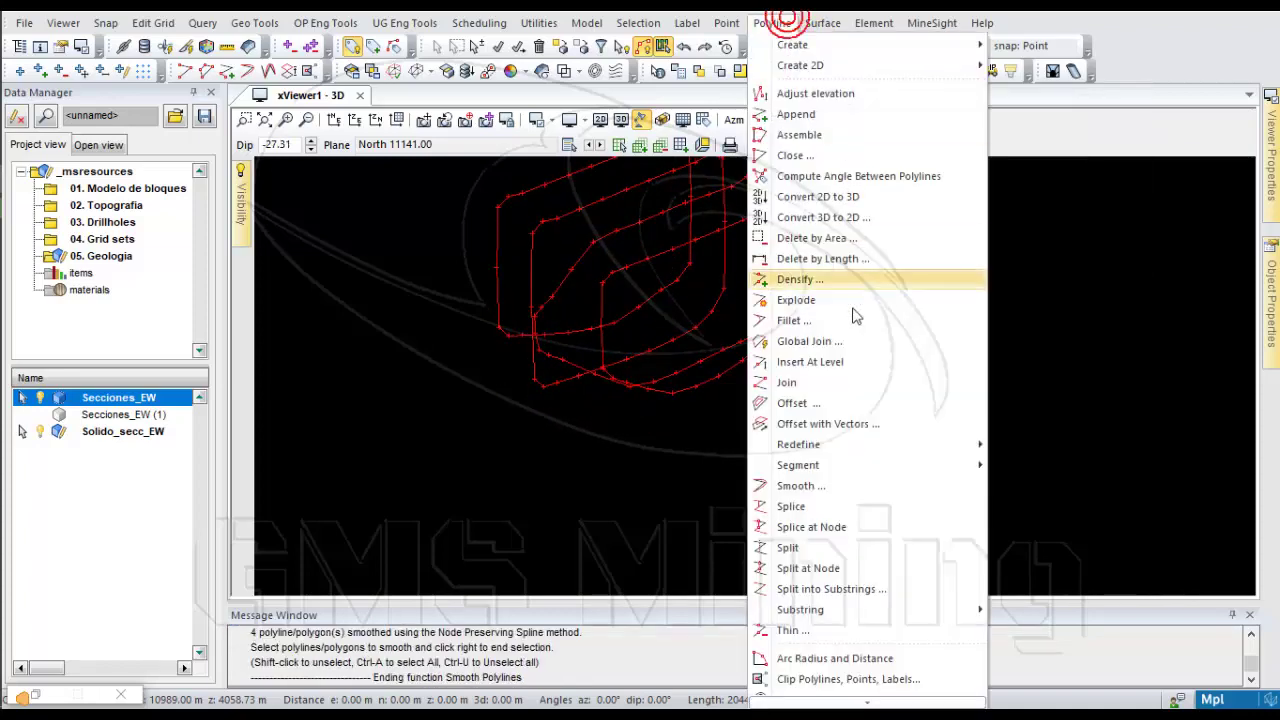
{"action": "left_click", "coordinate": [800, 279]}
{"action": "right_click", "coordinate": [776, 268]}
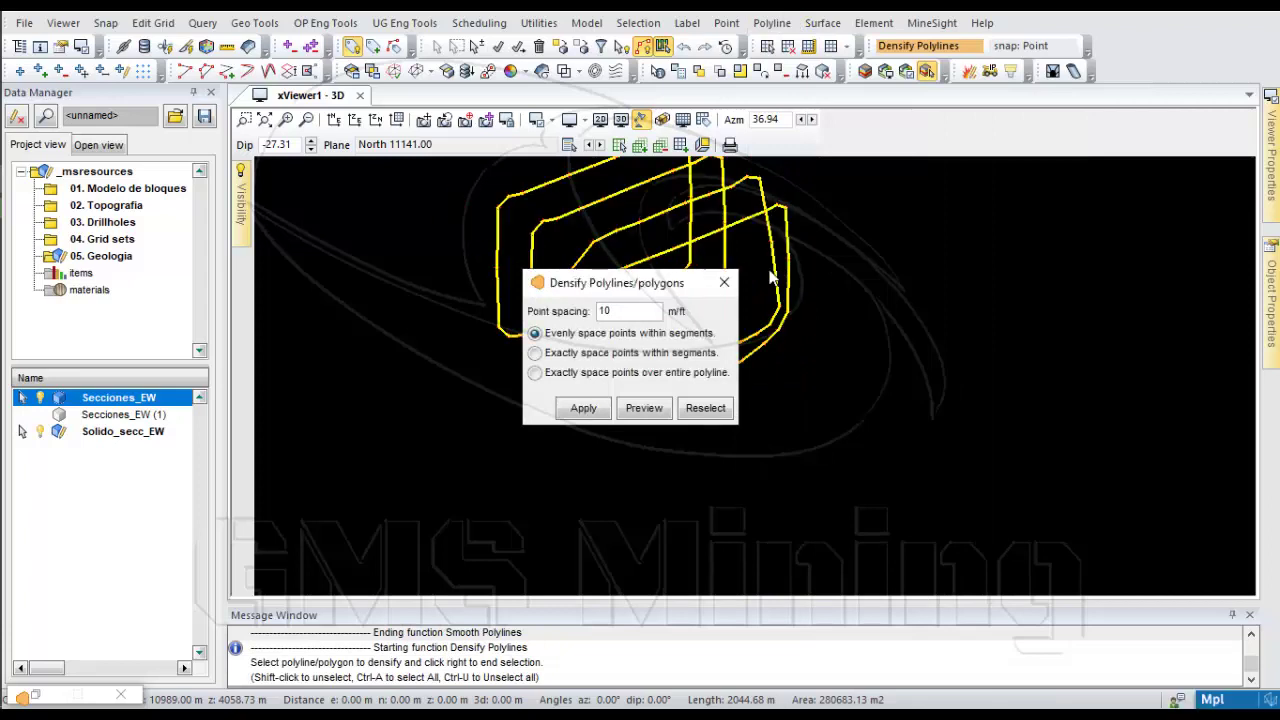
{"action": "left_click", "coordinate": [644, 408]}
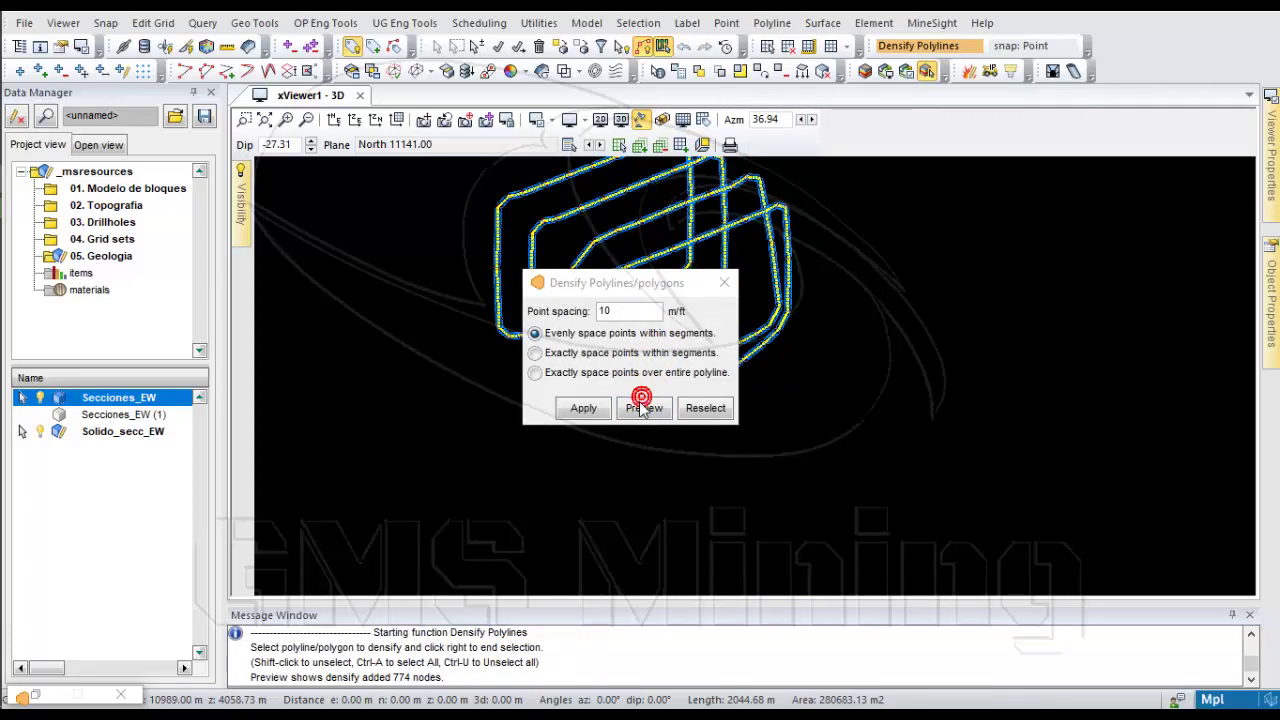
{"action": "left_click", "coordinate": [618, 314]}
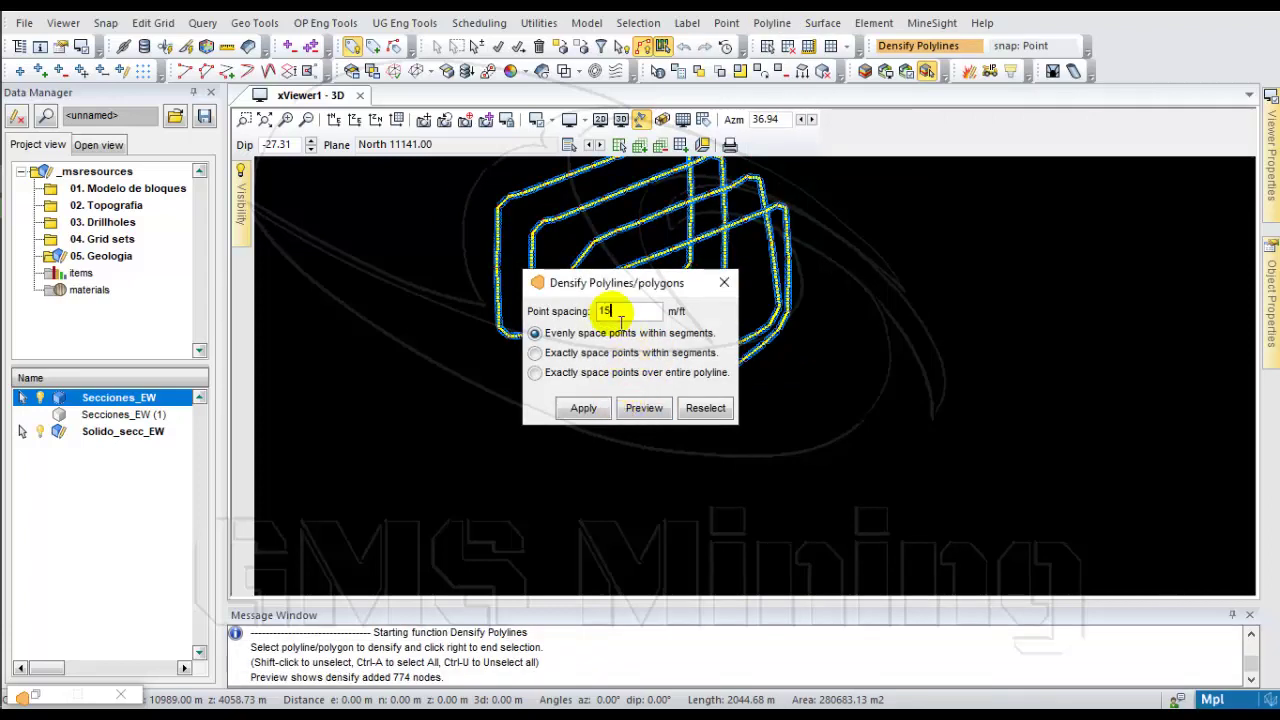
{"action": "type", "text": "15"}
{"action": "left_click", "coordinate": [644, 408]}
{"action": "left_click", "coordinate": [583, 408]}
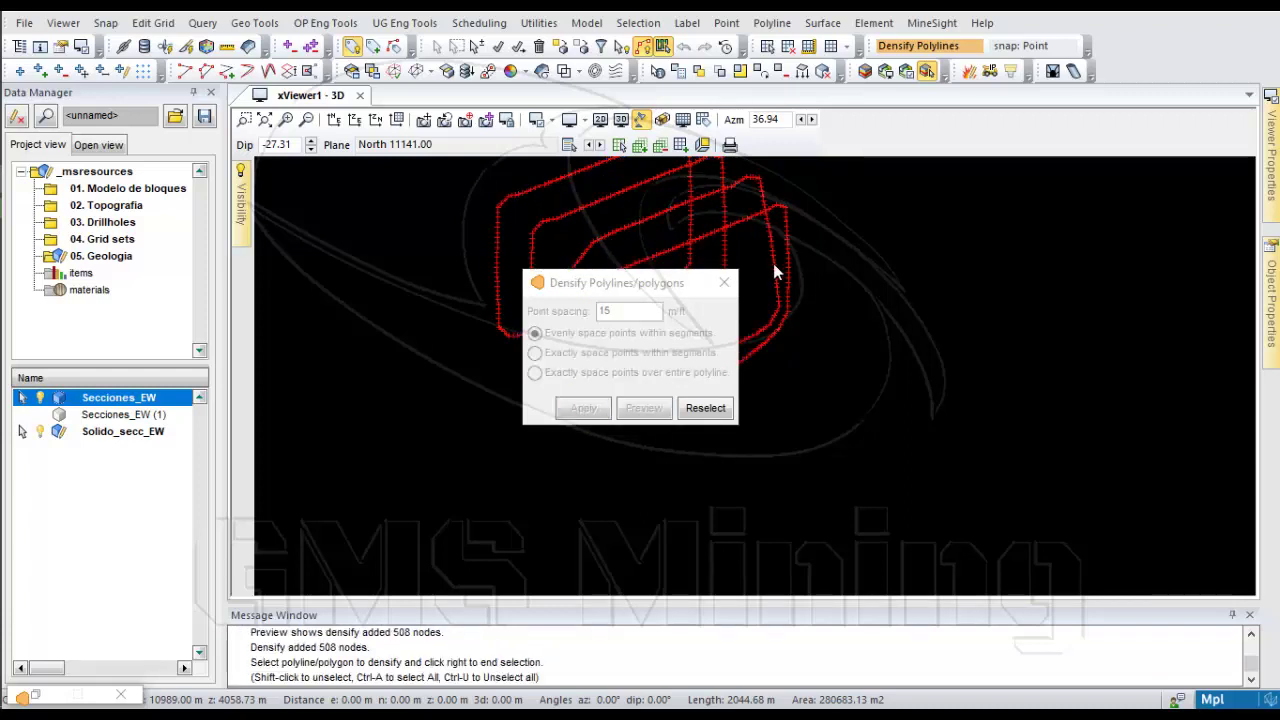
{"action": "right_click", "coordinate": [860, 242]}
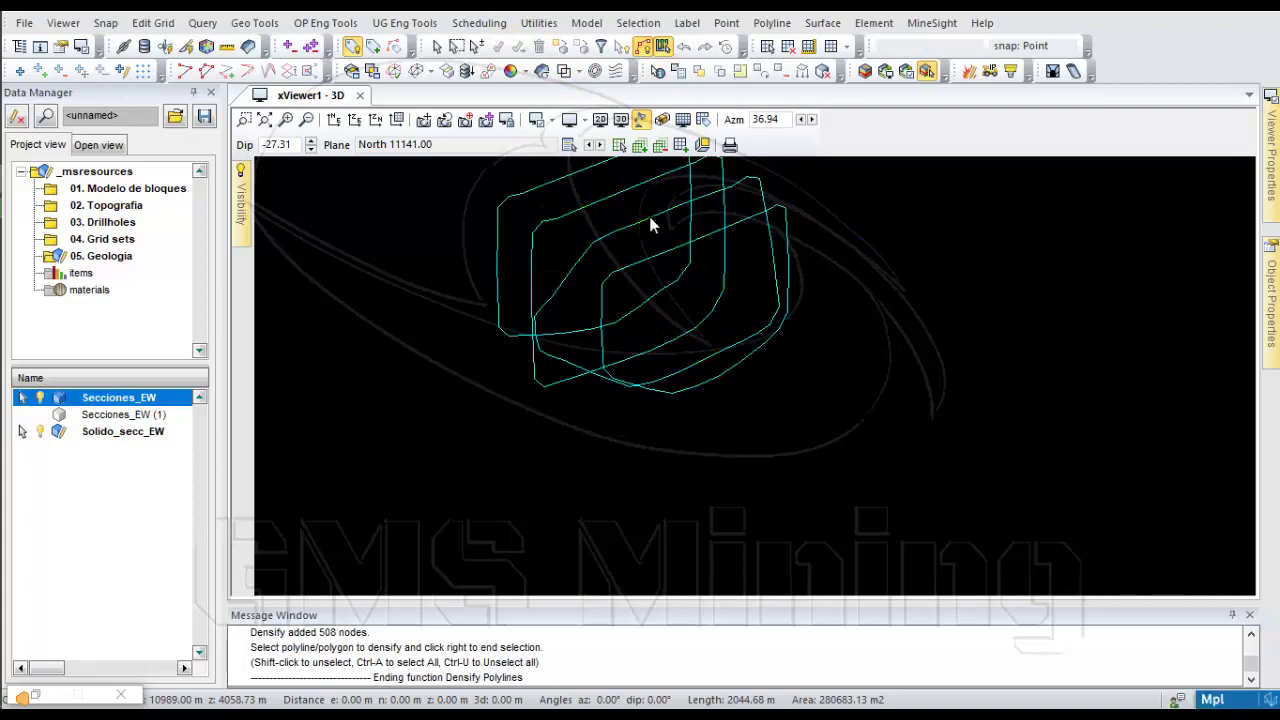
Start the Implicit Modeler and import the Secciones_EW section polygons as its input geometry
{"action": "left_click_drag", "start_coordinate": [651, 223], "coordinate": [580, 291]}
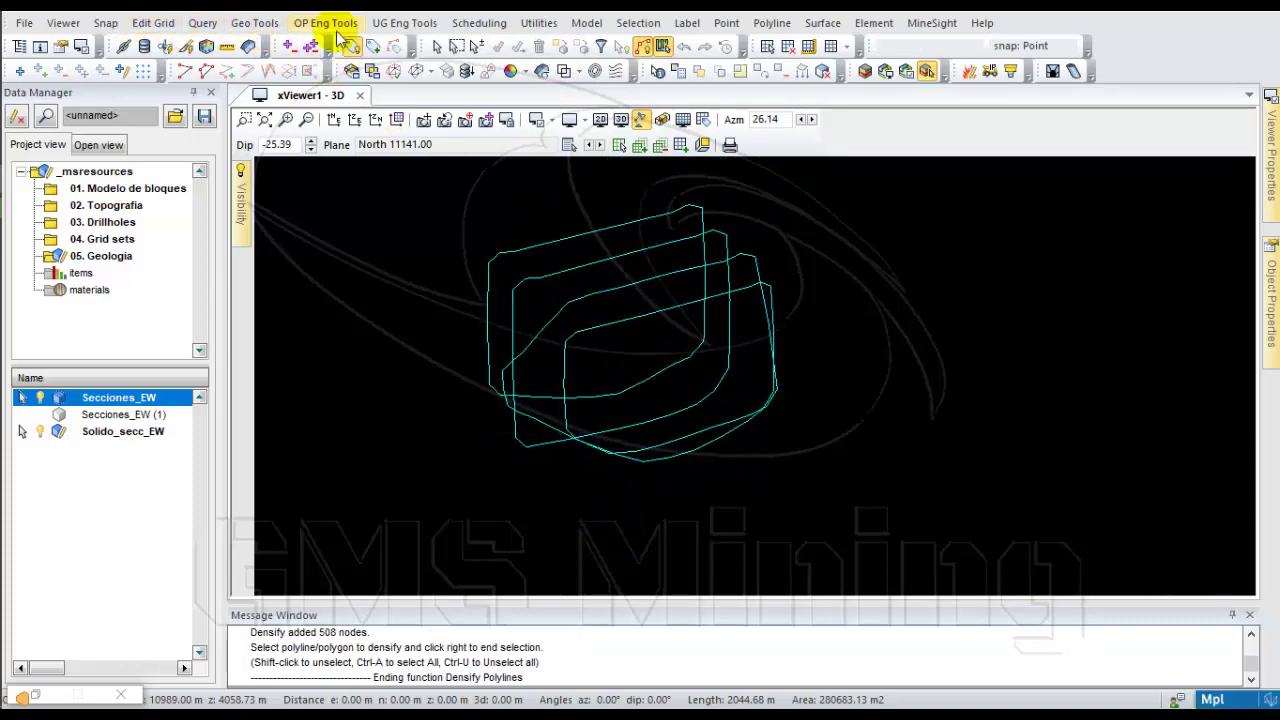
{"action": "left_click", "coordinate": [538, 23]}
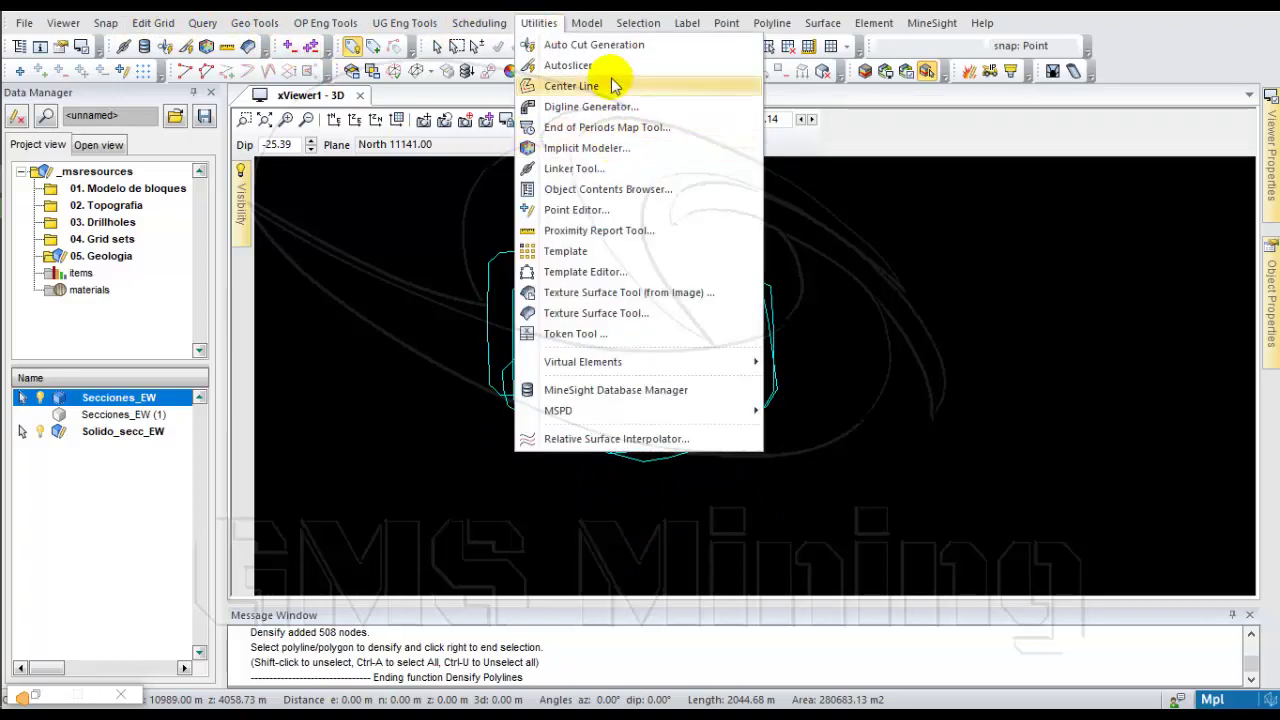
{"action": "left_click", "coordinate": [627, 148]}
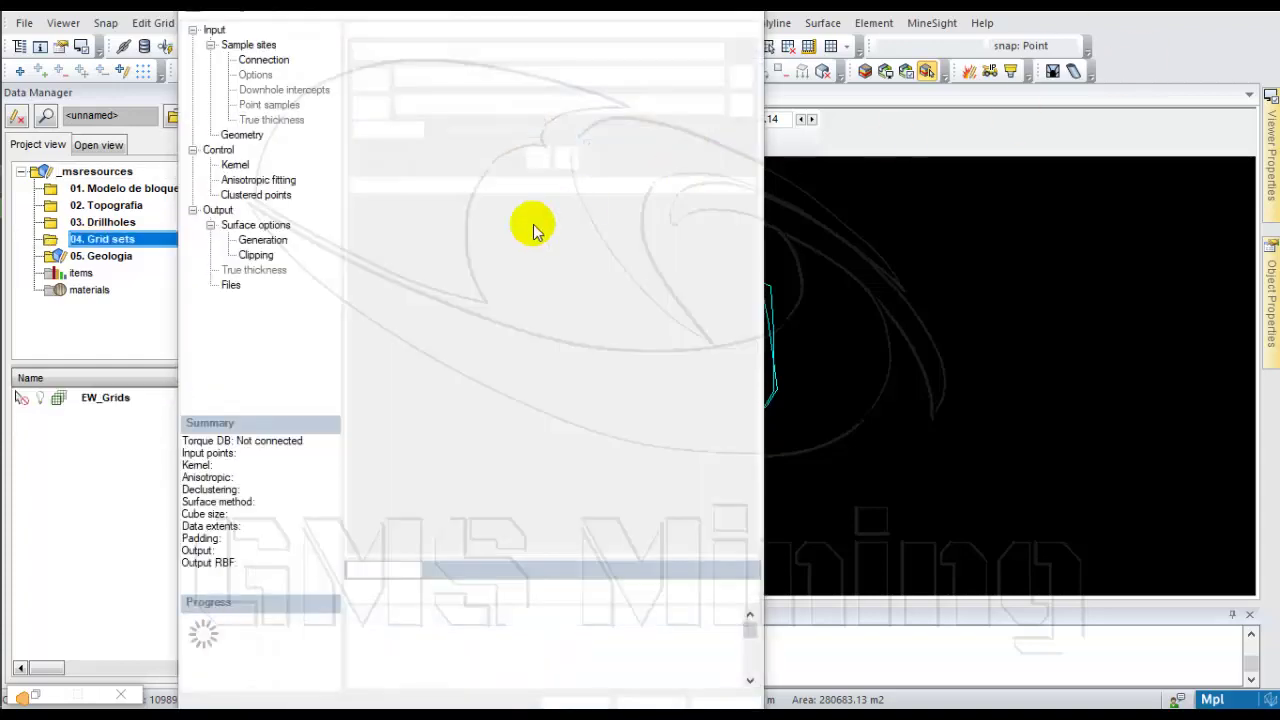
{"action": "middle_click_drag", "start_coordinate": [939, 336], "coordinate": [943, 366]}
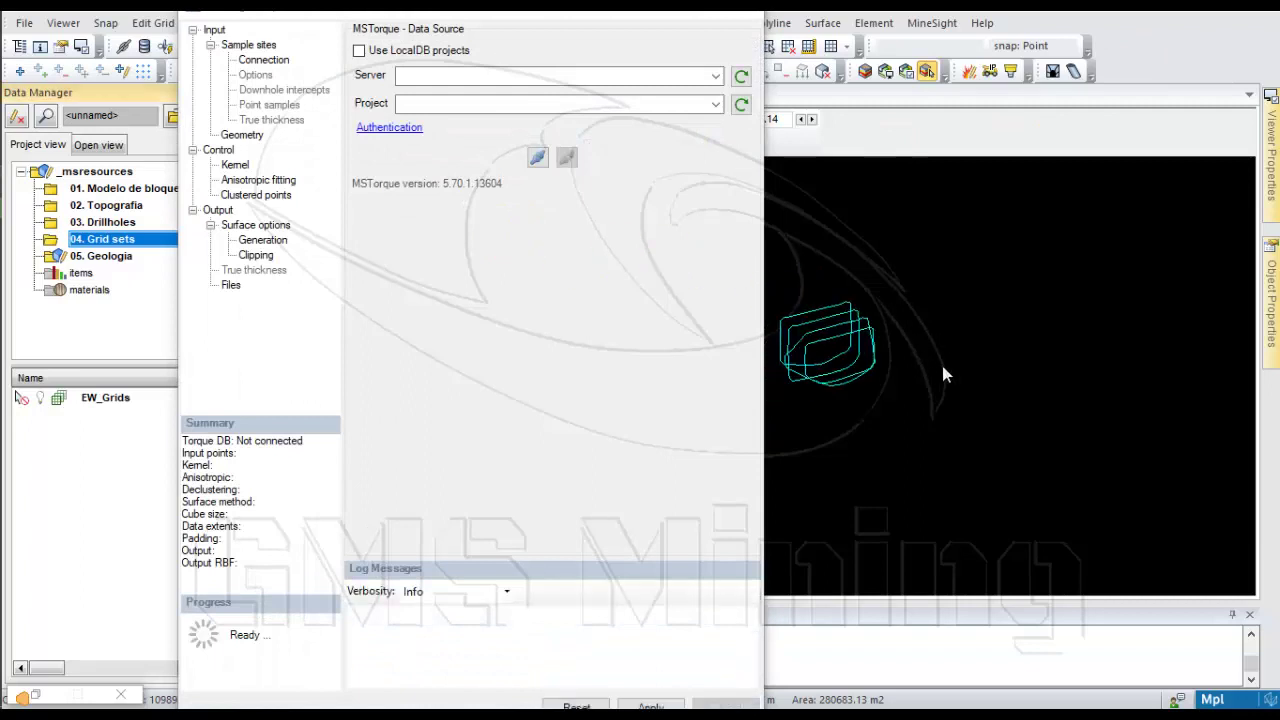
{"action": "scroll", "coordinate": [782, 332], "scroll_direction": "up", "scroll_amount": 4}
{"action": "scroll", "coordinate": [784, 333], "scroll_direction": "down", "scroll_amount": 3}
{"action": "scroll", "coordinate": [775, 327], "scroll_direction": "up", "scroll_amount": 3}
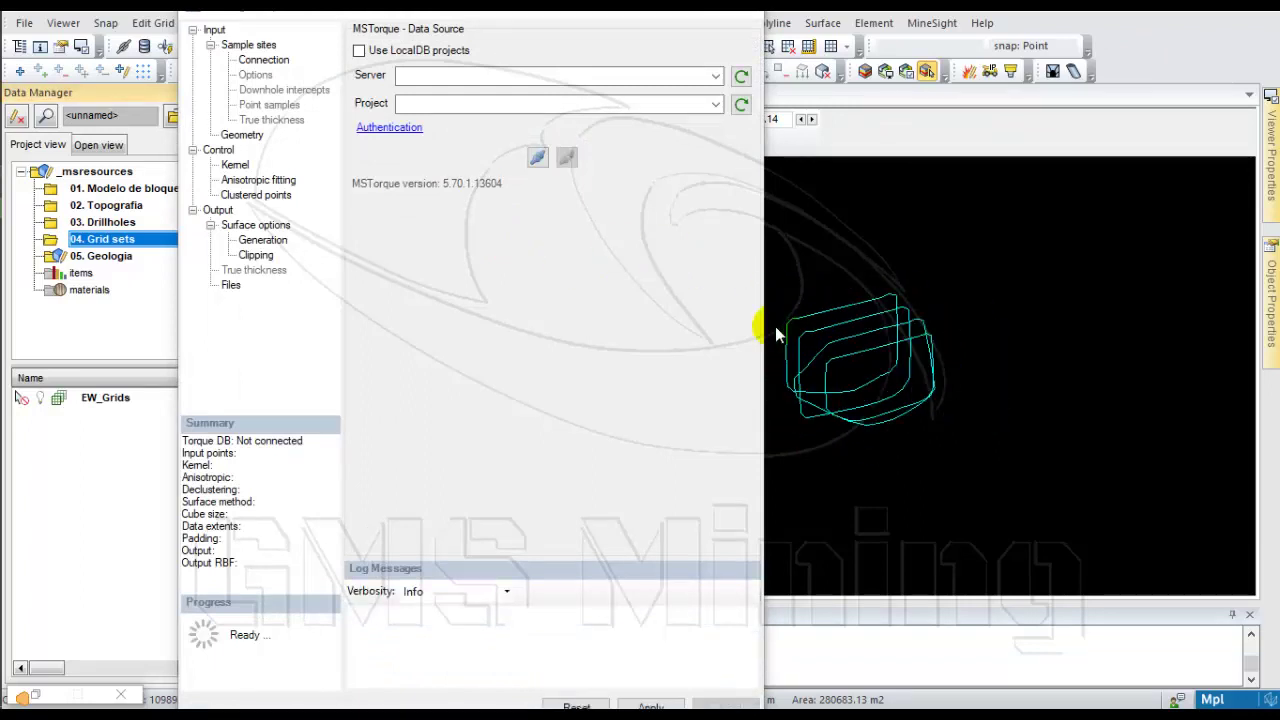
{"action": "left_click", "coordinate": [242, 134]}
{"action": "left_click", "coordinate": [743, 80]}
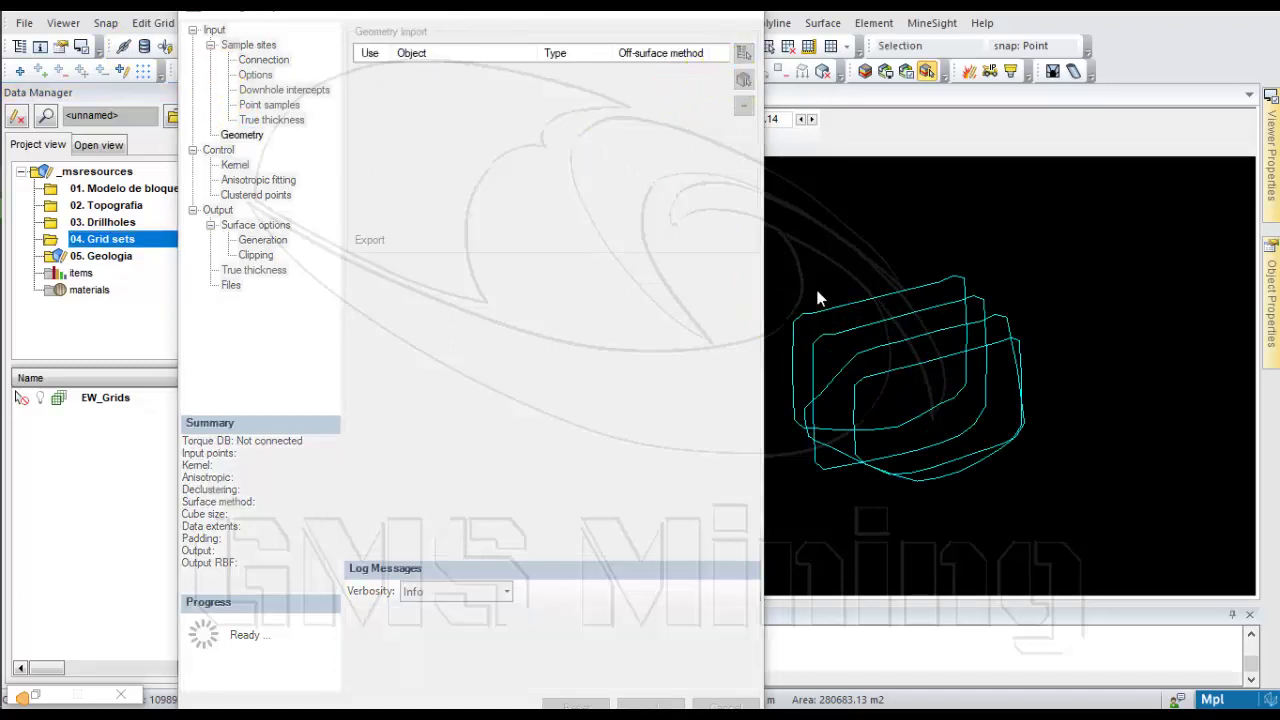
{"action": "left_click", "coordinate": [1007, 376]}
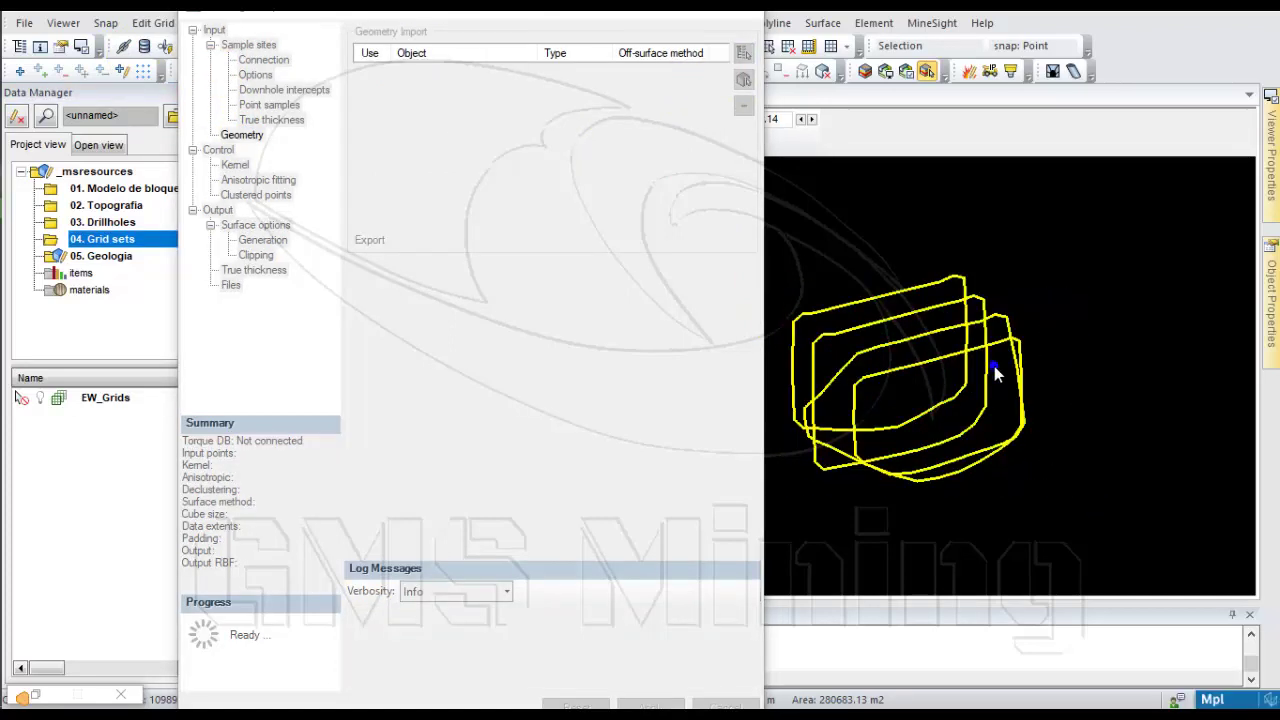
{"action": "right_click", "coordinate": [995, 366]}
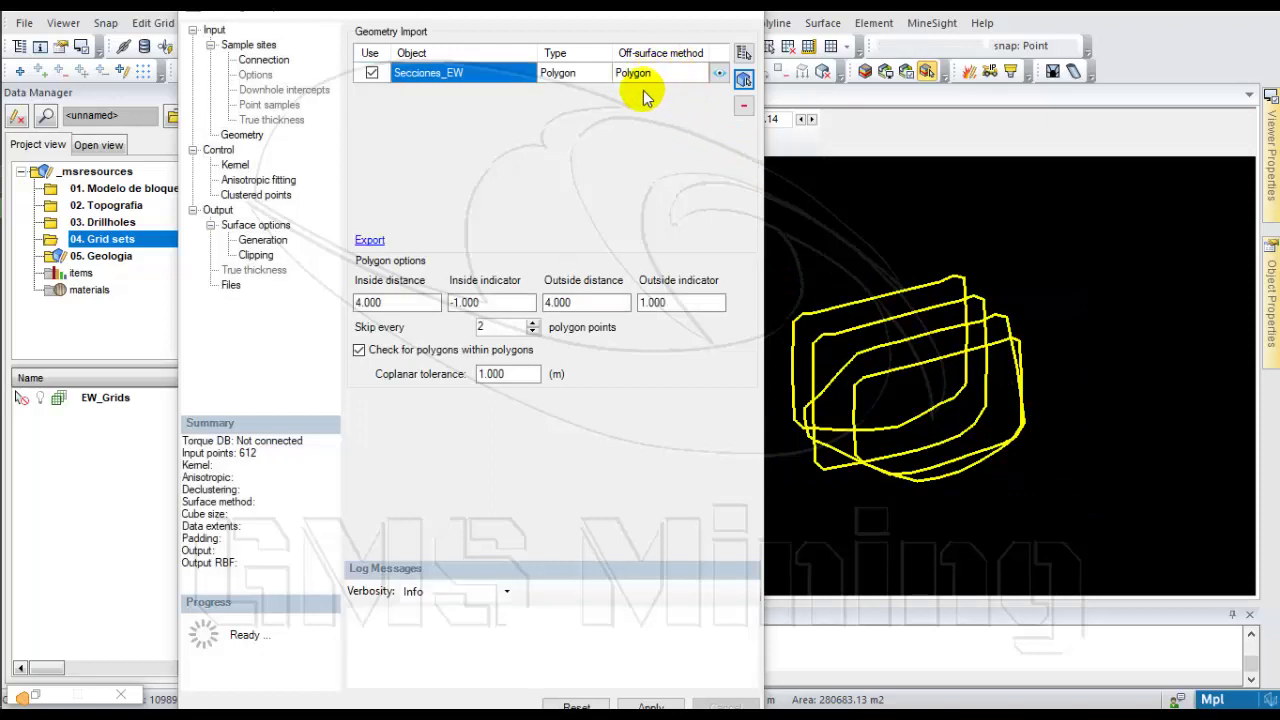
Keep the Biharmonic kernel without declustering and set the Marching cubes size to 15 m with no clipping
{"action": "left_click", "coordinate": [233, 165]}
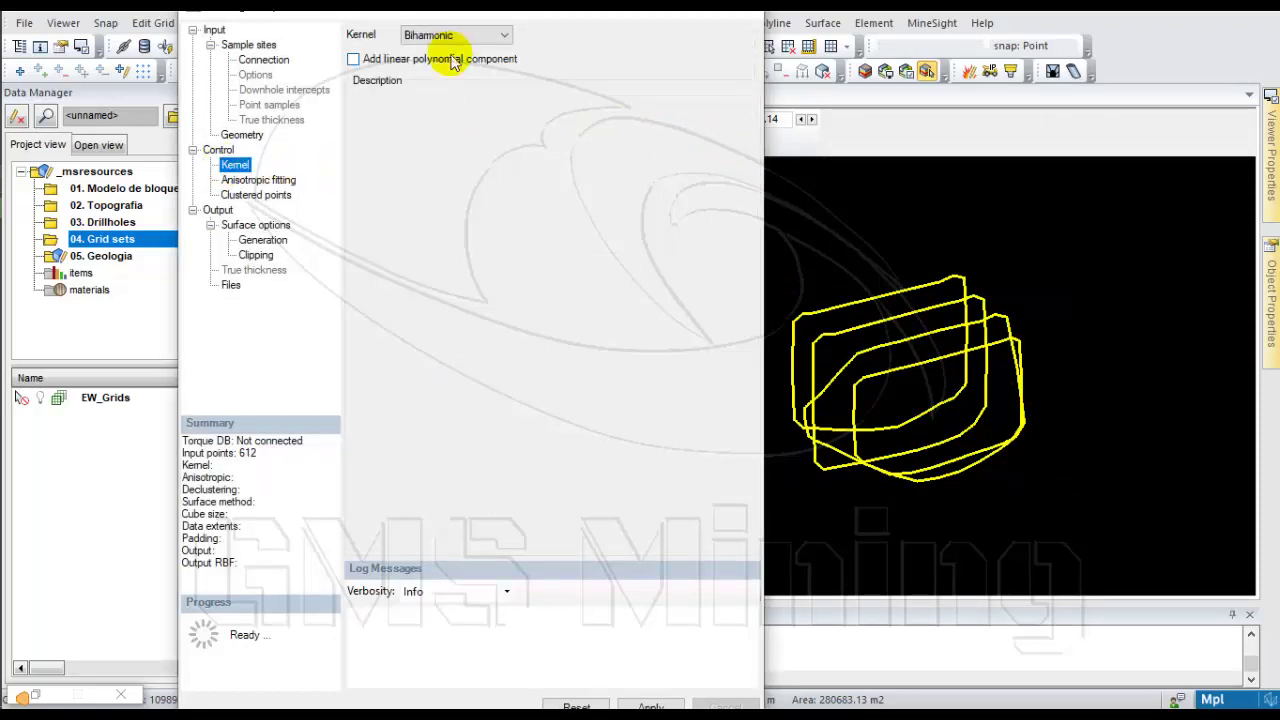
{"action": "left_click", "coordinate": [450, 35]}
{"action": "left_click", "coordinate": [475, 36]}
{"action": "left_click", "coordinate": [262, 195]}
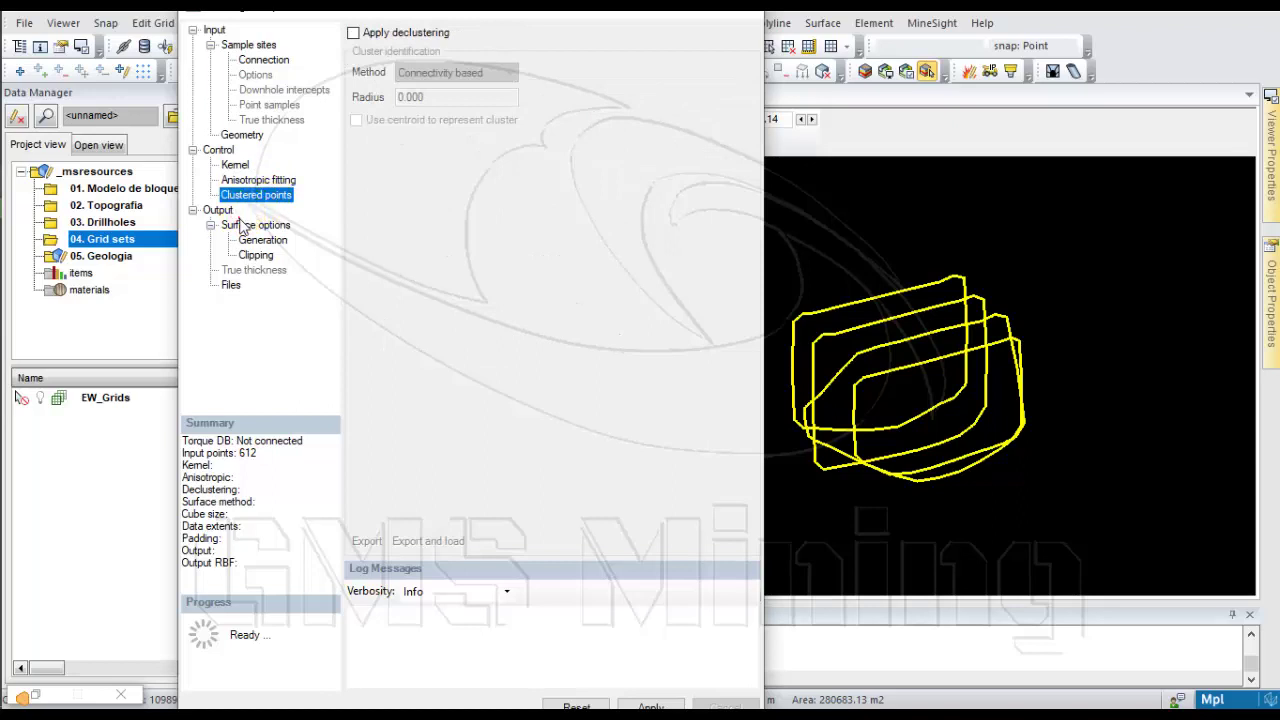
{"action": "left_click", "coordinate": [242, 224]}
{"action": "double_click", "coordinate": [461, 67]}
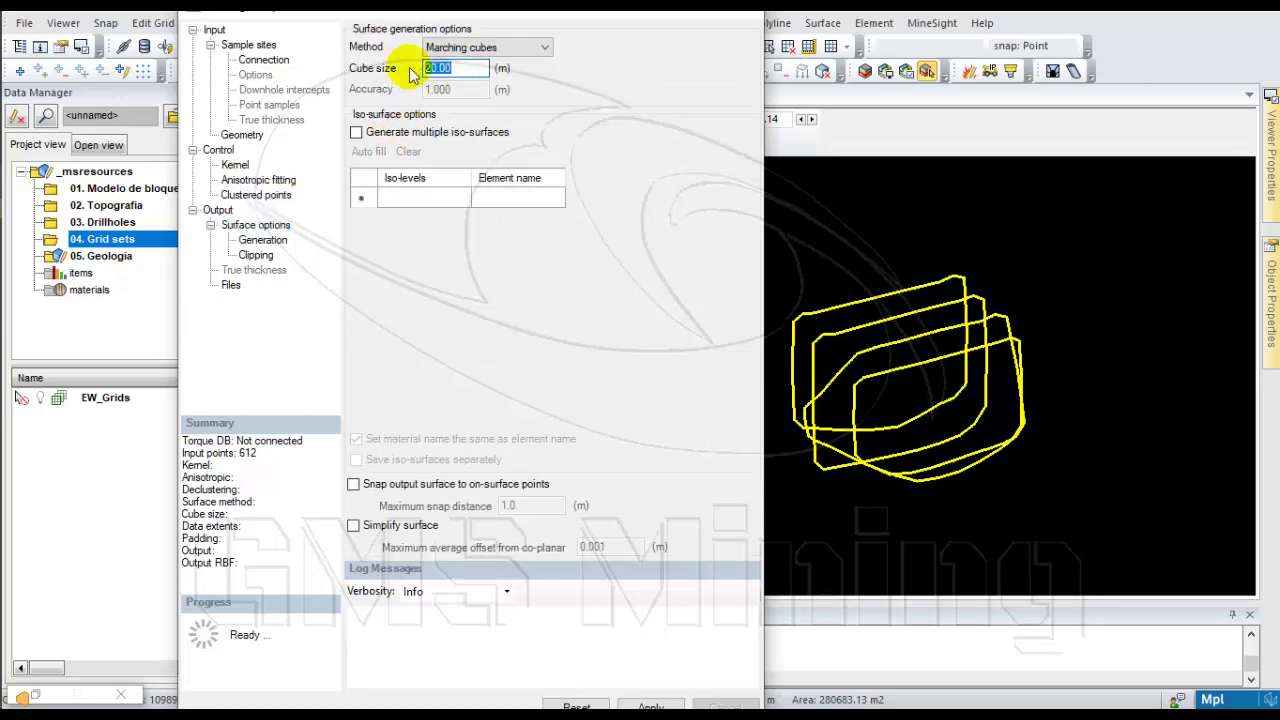
{"action": "type", "text": "15"}
{"action": "left_click", "coordinate": [262, 241]}
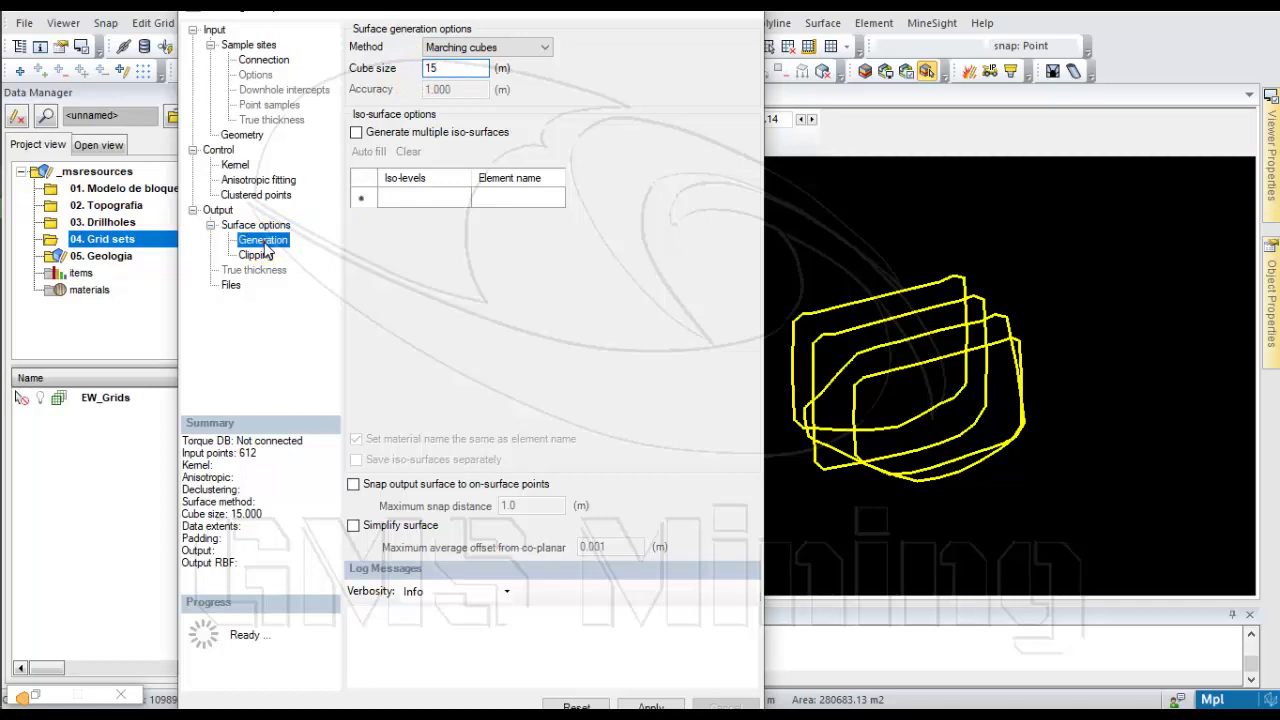
{"action": "left_click", "coordinate": [256, 256]}
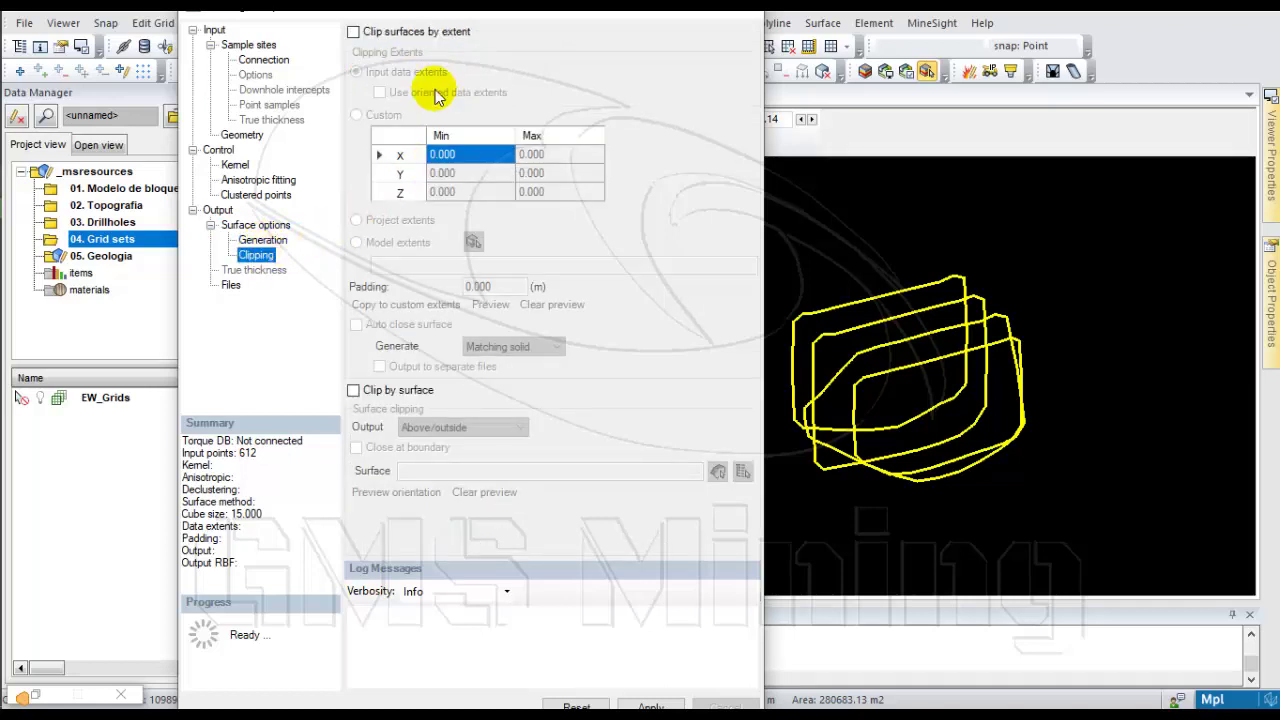
Set Solido_secc_EW.msr in the 05. Geologia folder as the surface output file and generate the implicit surface
{"action": "left_click", "coordinate": [232, 285]}
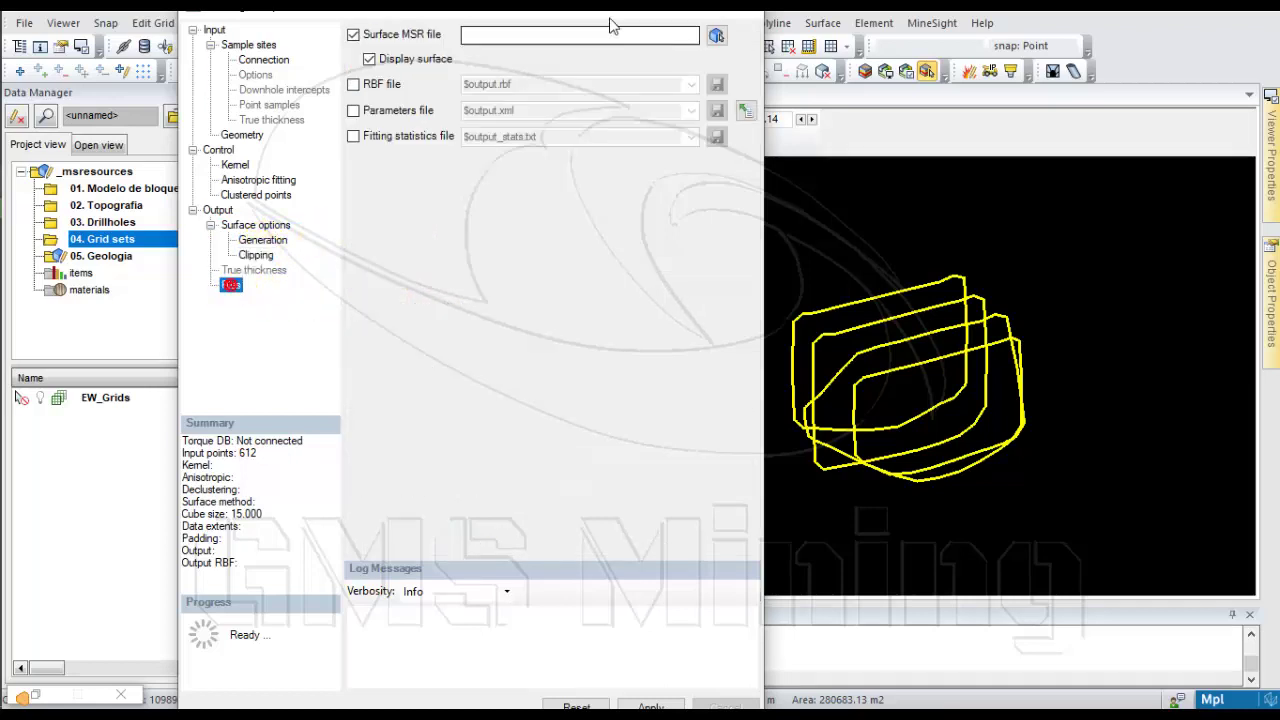
{"action": "left_click", "coordinate": [716, 34]}
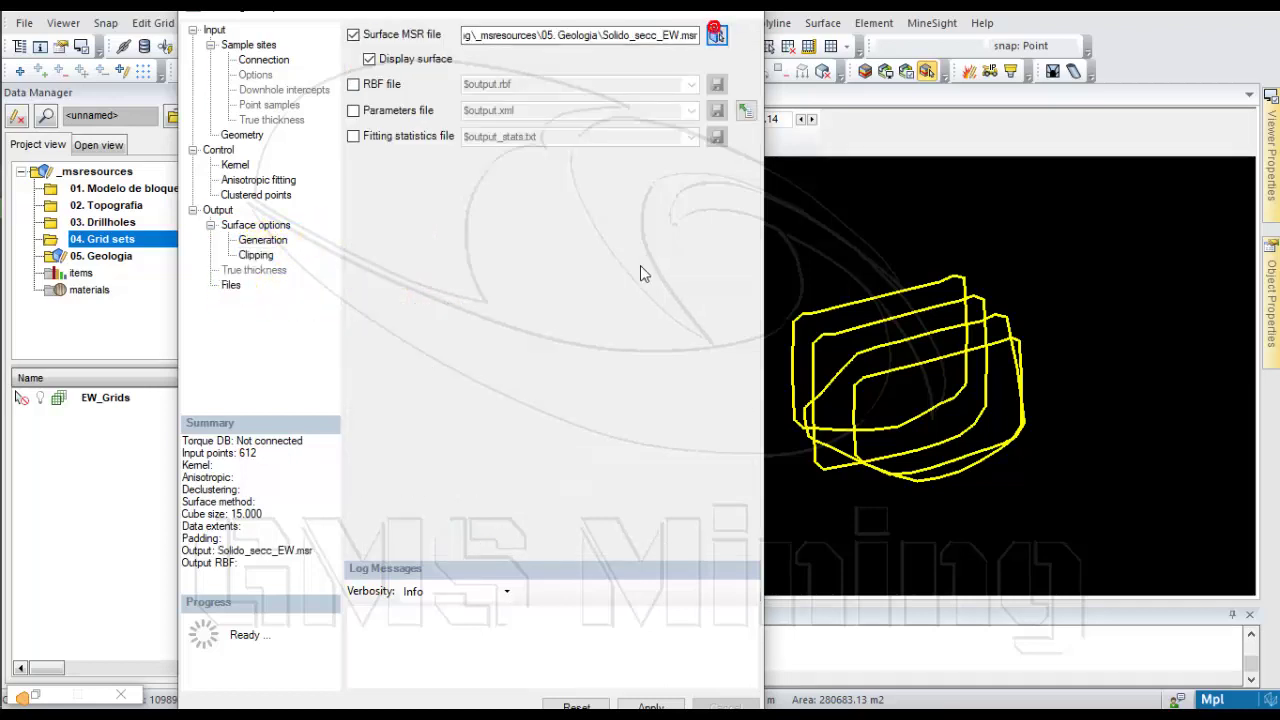
{"action": "left_click", "coordinate": [635, 705]}
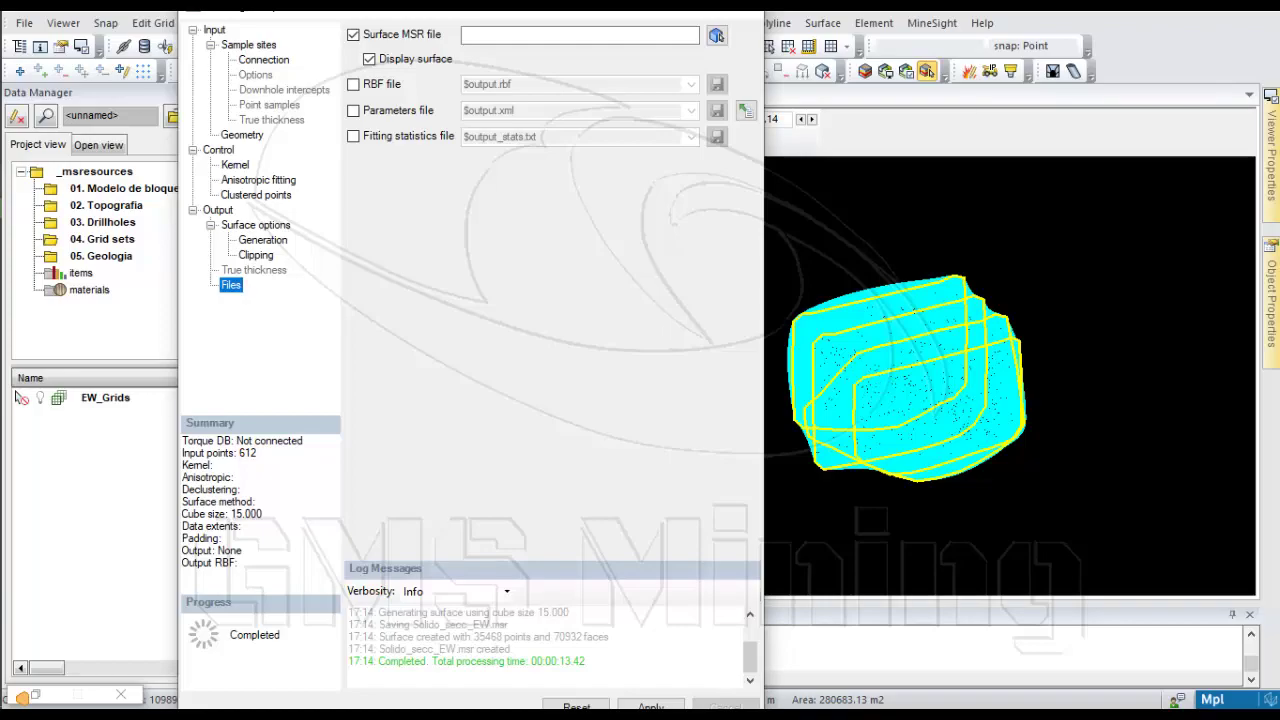
Examine from several angles how the generated solid fits the section polygons and extends past the end sections
{"action": "left_click", "coordinate": [861, 361]}
{"action": "scroll", "coordinate": [863, 371], "scroll_direction": "up", "scroll_amount": 4}
{"action": "middle_click_drag", "start_coordinate": [863, 371], "coordinate": [1190, 340]}
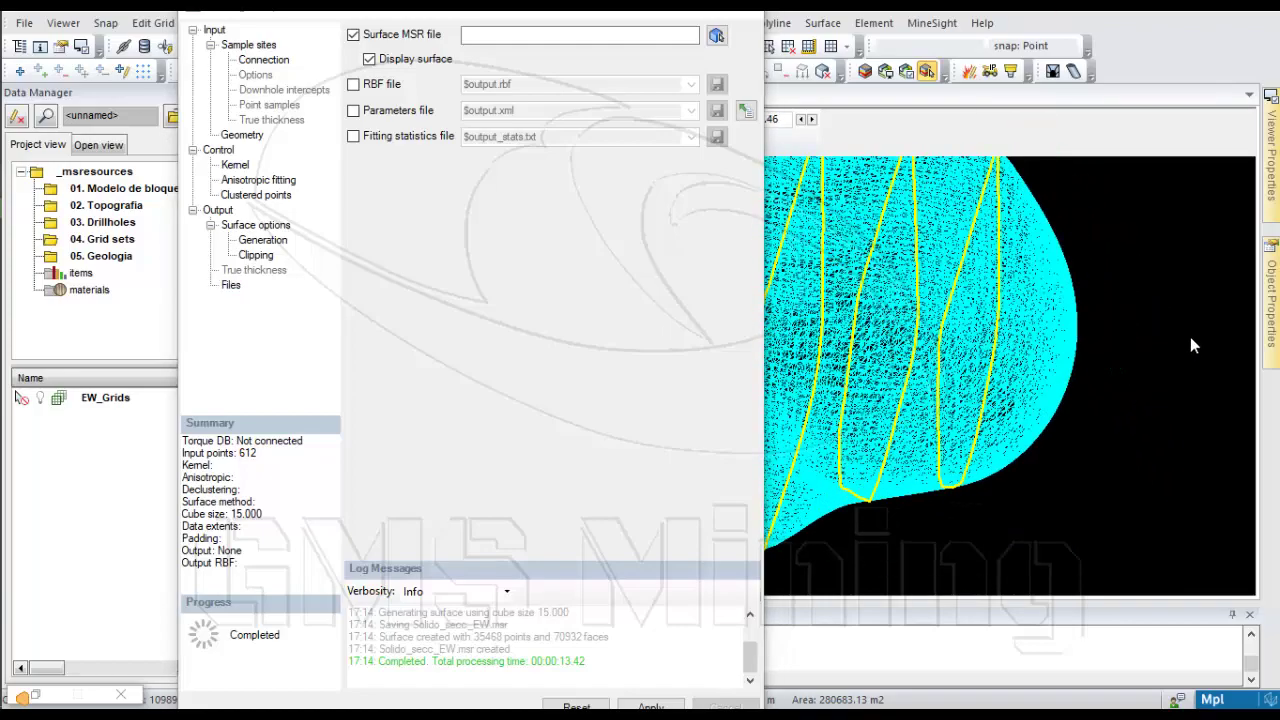
{"action": "middle_click_drag", "start_coordinate": [880, 389], "coordinate": [1116, 371]}
{"action": "left_click_drag", "start_coordinate": [1117, 375], "coordinate": [931, 345]}
{"action": "right_click", "coordinate": [930, 340]}
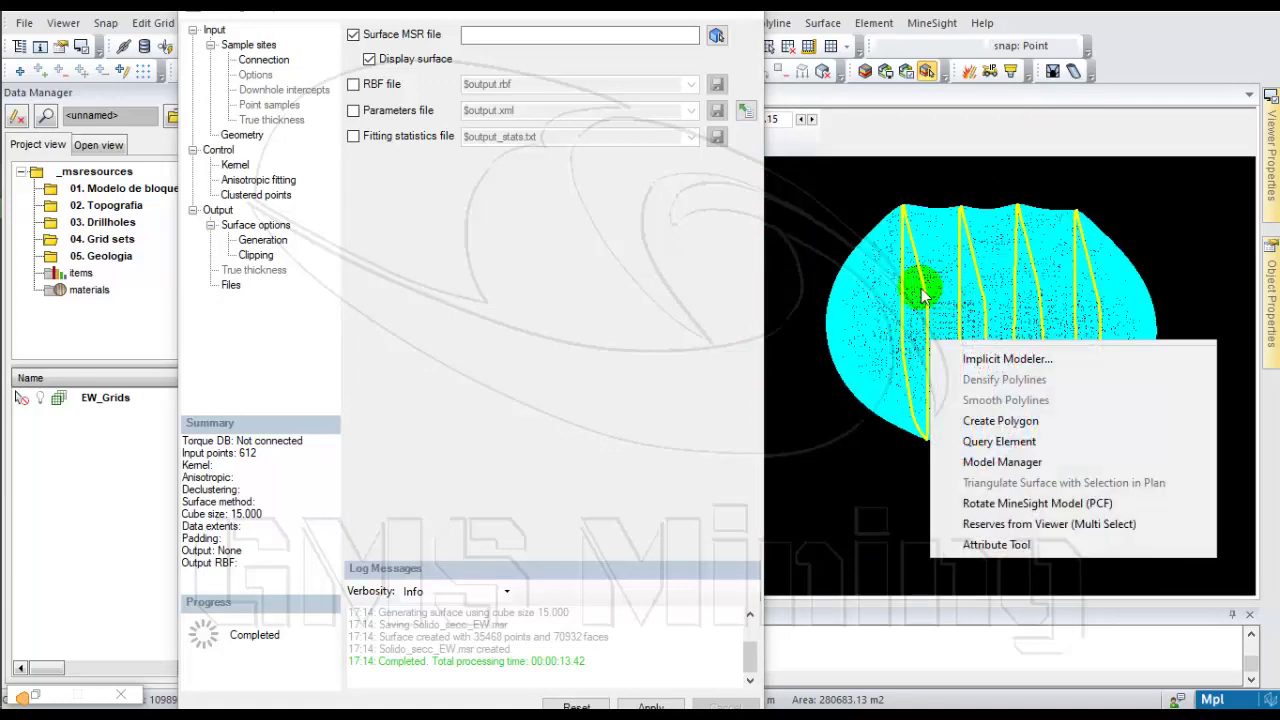
{"action": "left_click", "coordinate": [920, 288]}
{"action": "scroll", "coordinate": [888, 326], "scroll_direction": "down", "scroll_amount": 2}
{"action": "middle_click_drag", "start_coordinate": [888, 332], "coordinate": [948, 311]}
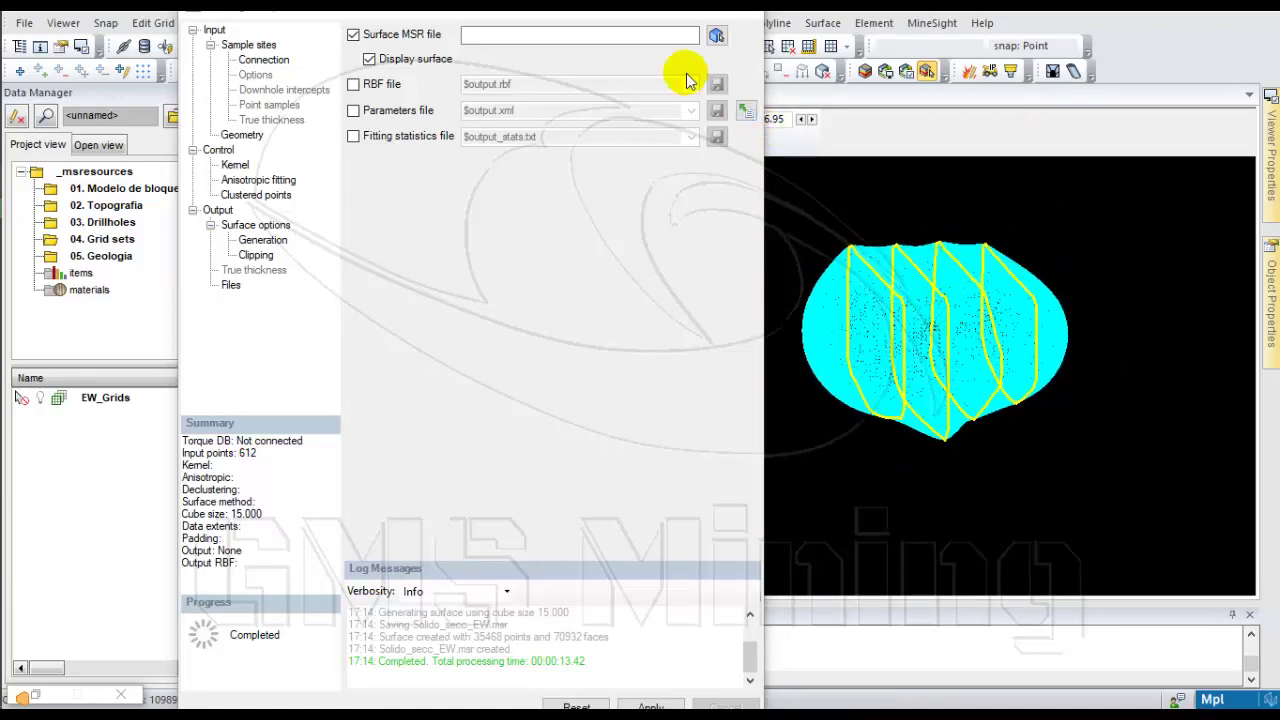
Display the Solido_secc_EW surface from the 05. Geologia folder as faces only and colour it blue
{"action": "left_click", "coordinate": [88, 256]}
{"action": "left_click", "coordinate": [100, 415]}
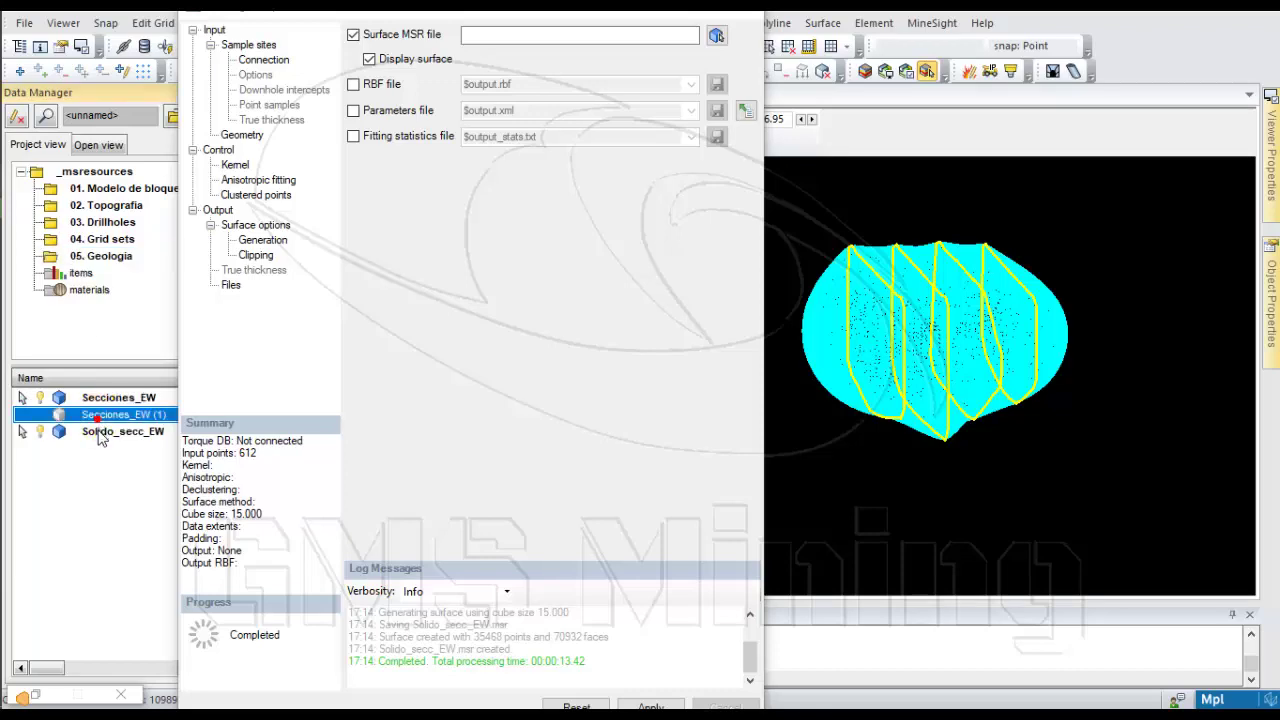
{"action": "left_click", "coordinate": [100, 431]}
{"action": "left_click", "coordinate": [1272, 289]}
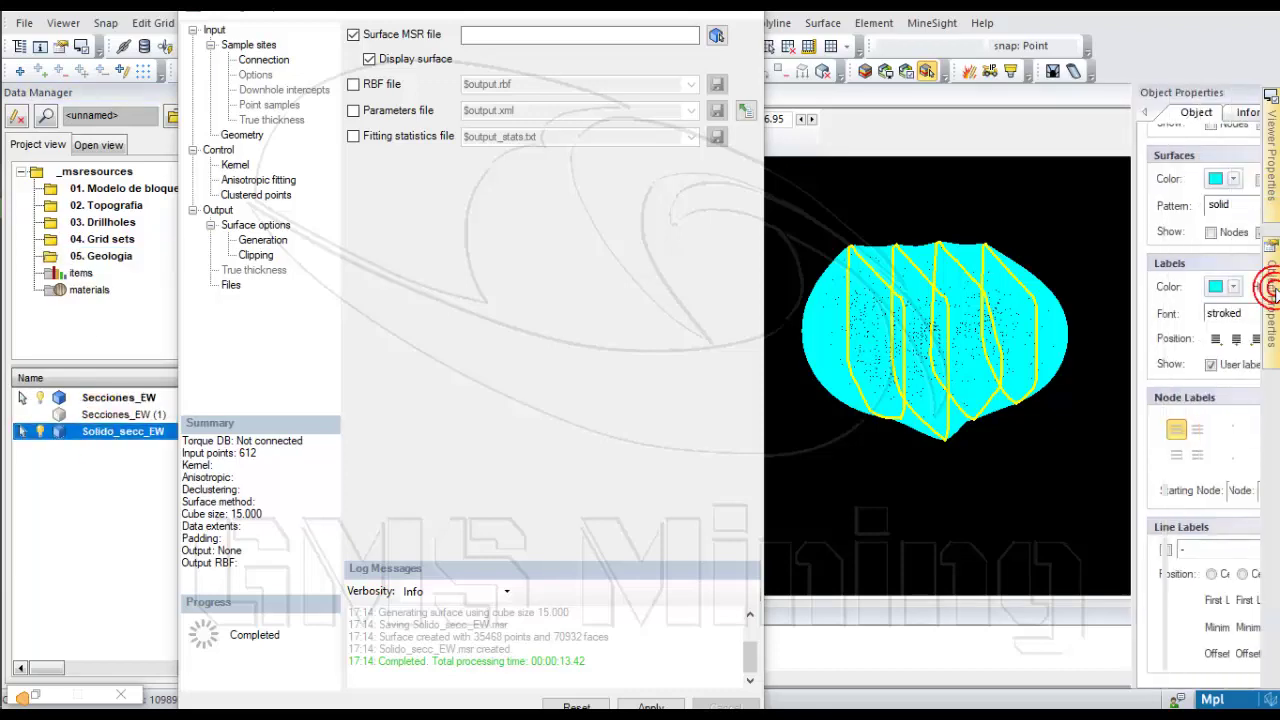
{"action": "left_click_drag", "start_coordinate": [1250, 355], "coordinate": [1248, 225]}
{"action": "scroll", "coordinate": [1251, 232], "scroll_direction": "up", "scroll_amount": 5}
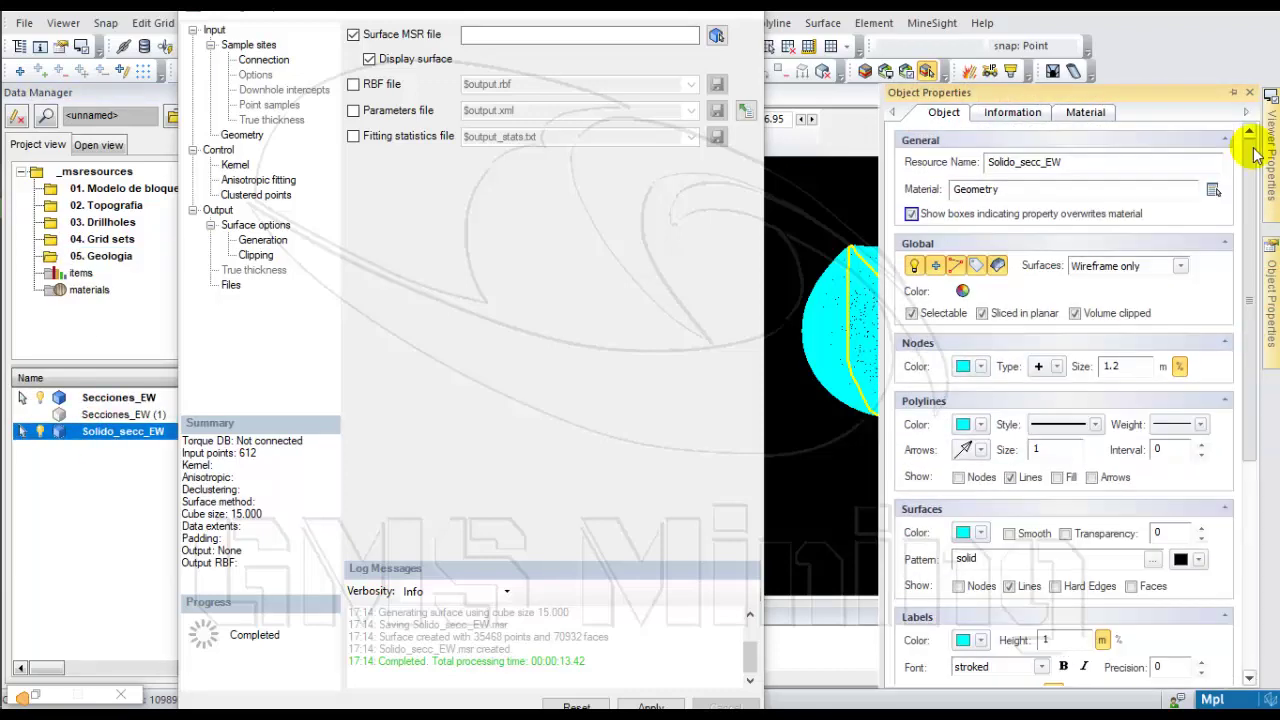
{"action": "left_click", "coordinate": [1128, 264]}
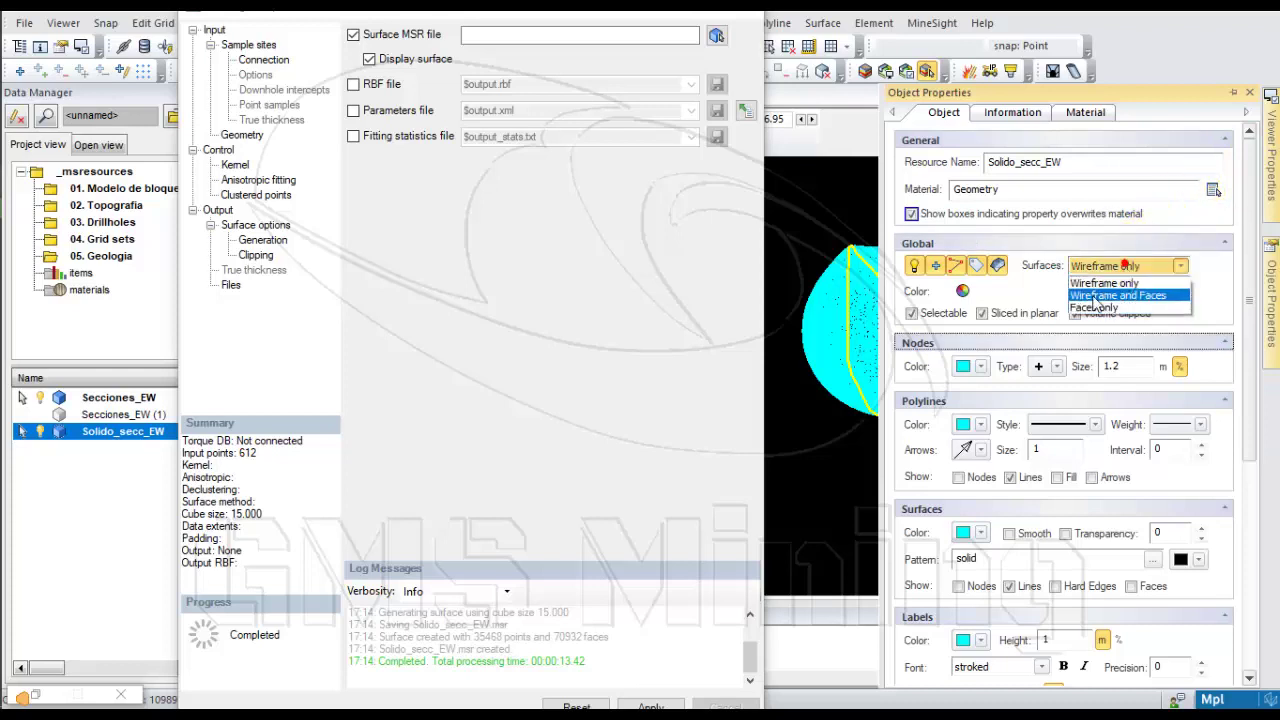
{"action": "left_click", "coordinate": [1100, 295]}
{"action": "left_click", "coordinate": [962, 291]}
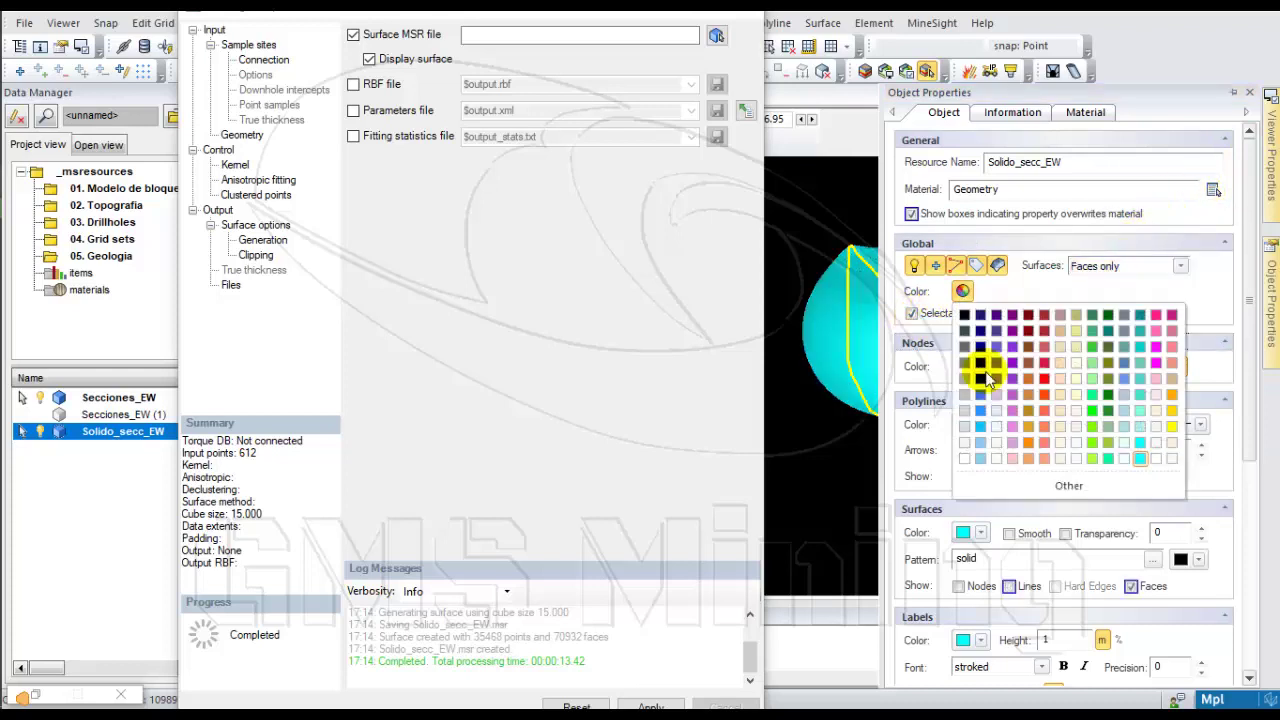
{"action": "left_click", "coordinate": [985, 380]}
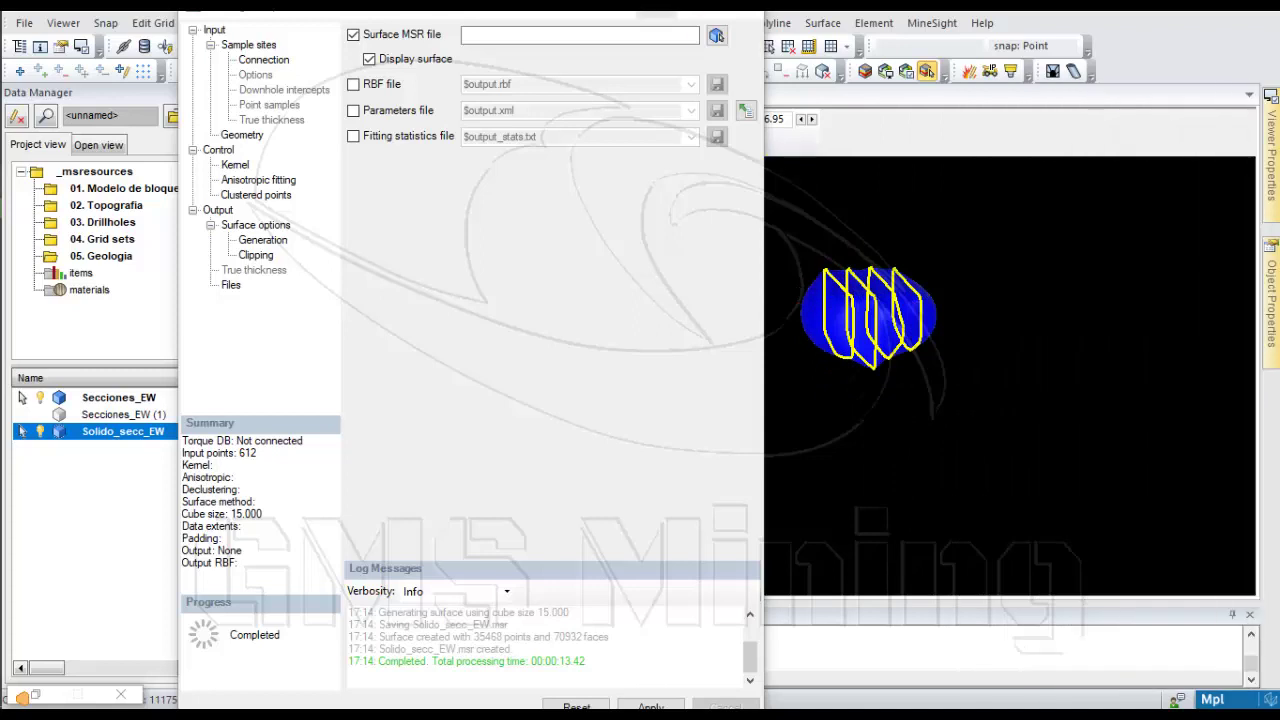
Review the Secciones_EW polygon input of the Implicit Modeler, toggling its use off and on, and dismiss the dialog
{"action": "left_click", "coordinate": [240, 134]}
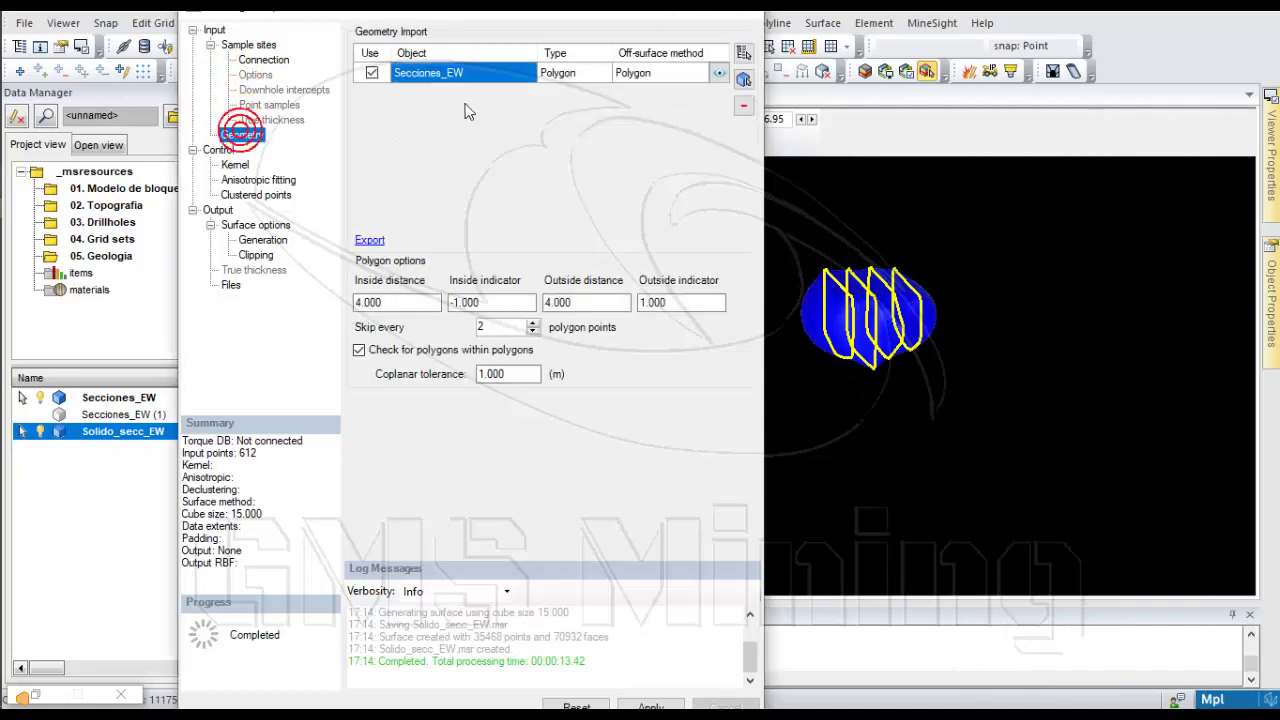
{"action": "left_click", "coordinate": [368, 74]}
{"action": "left_click", "coordinate": [370, 74]}
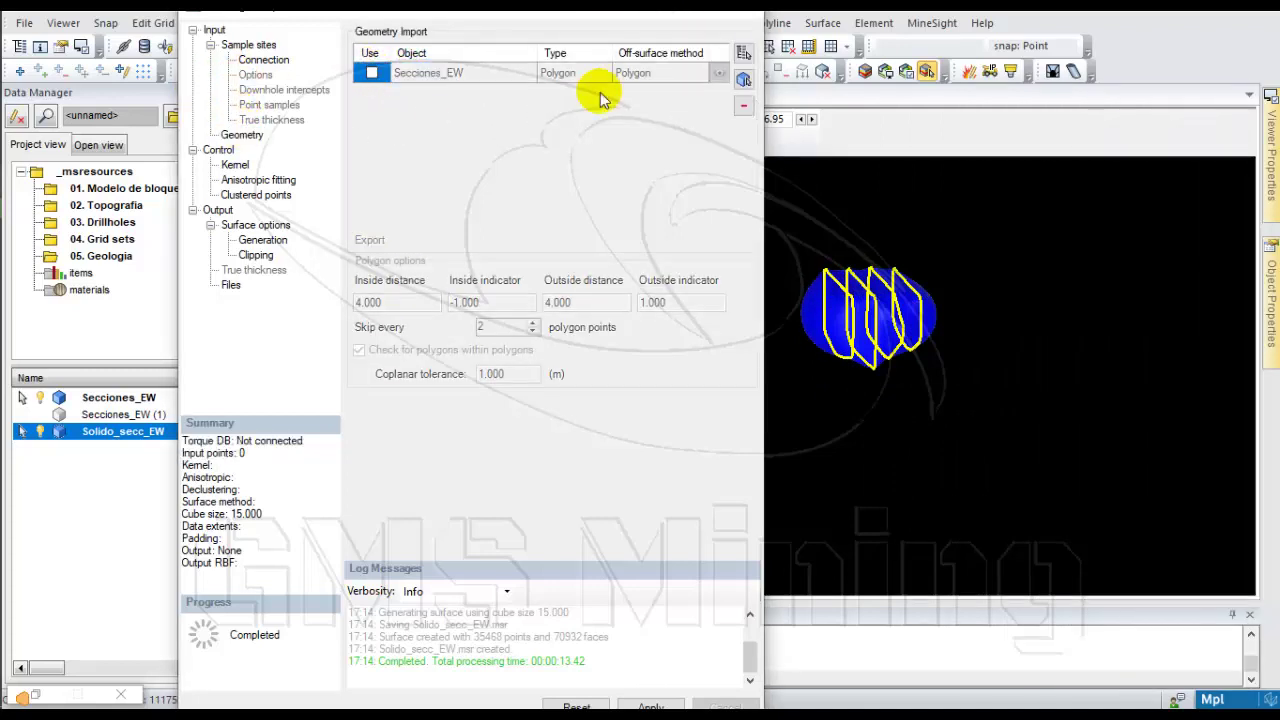
{"action": "left_click", "coordinate": [371, 72]}
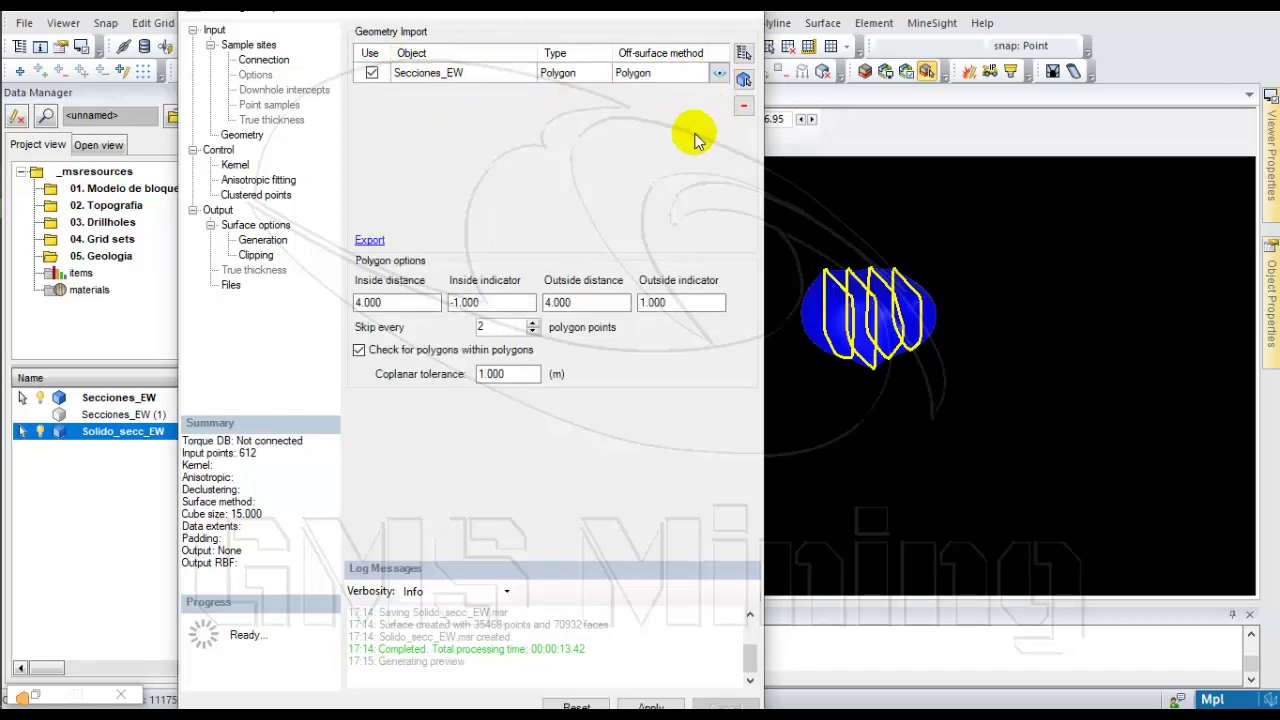
{"action": "left_click", "coordinate": [719, 74]}
{"action": "left_click", "coordinate": [656, 14]}
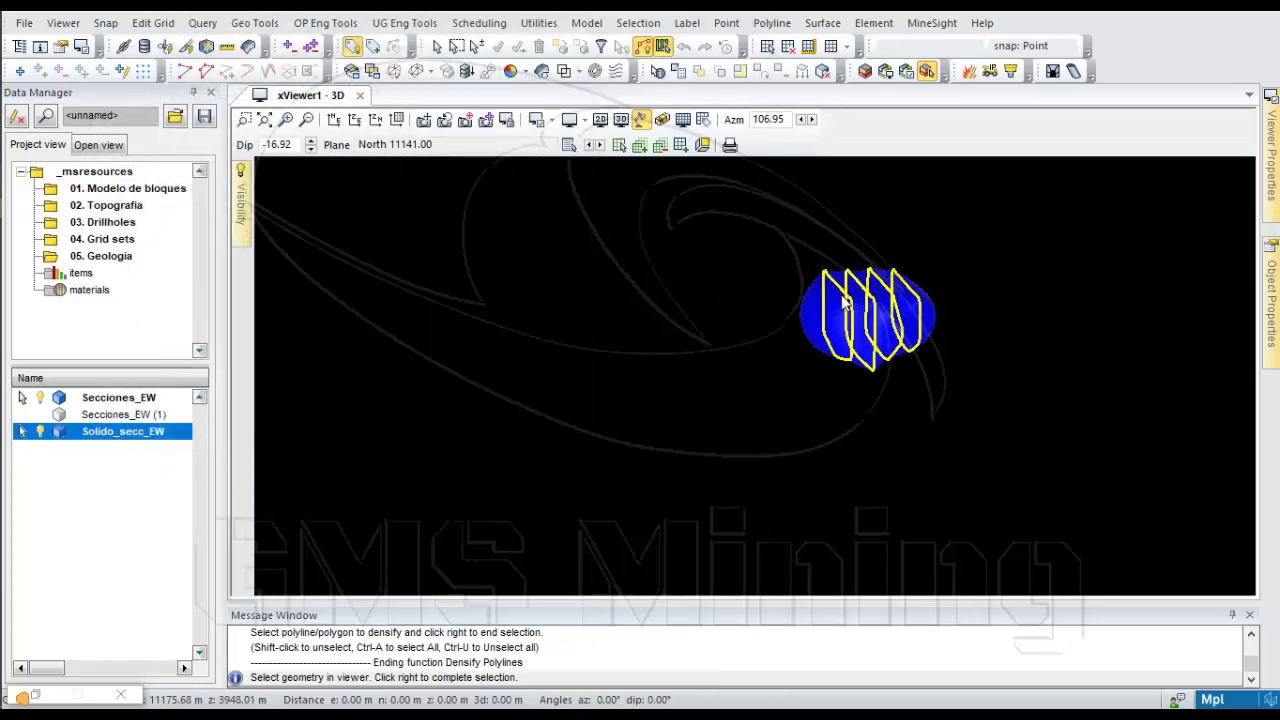
Display the PJM11.dat drillholes over the solid and examine from several angles how they and the section polygons cross it
{"action": "middle_click_drag", "start_coordinate": [843, 300], "coordinate": [769, 395]}
{"action": "scroll", "coordinate": [769, 311], "scroll_direction": "up", "scroll_amount": 3}
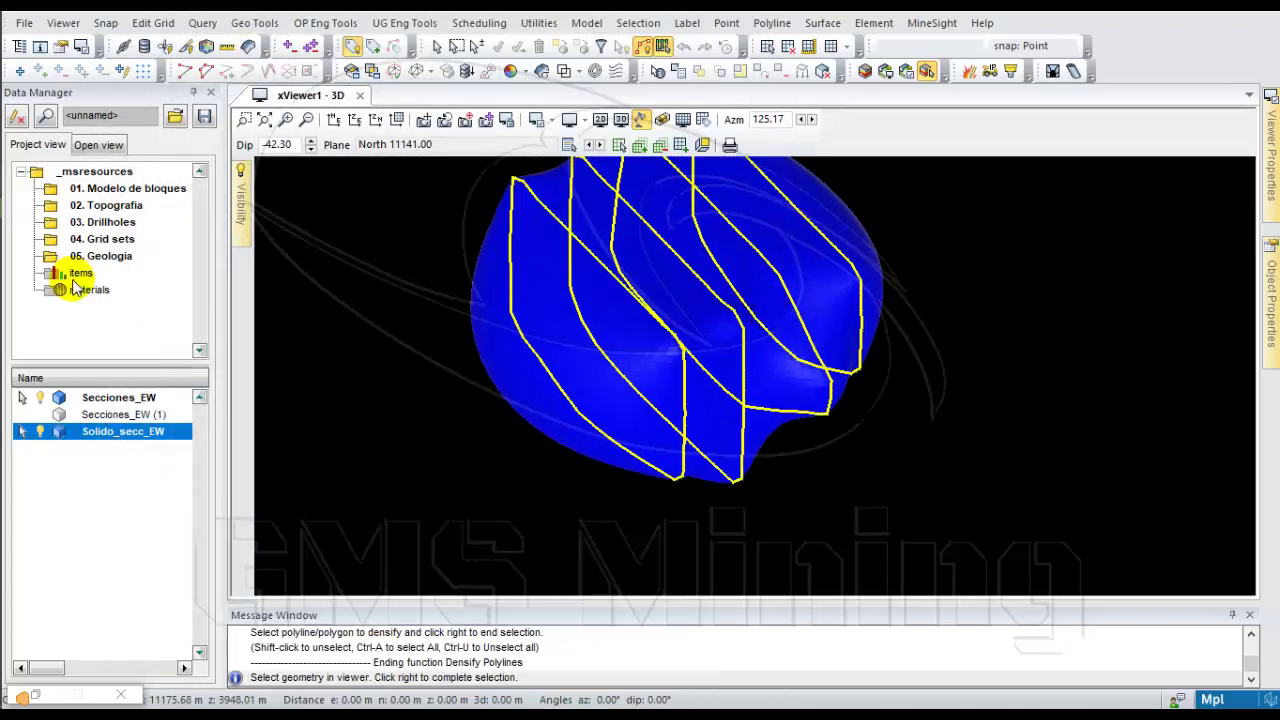
{"action": "left_click", "coordinate": [103, 222]}
{"action": "left_click", "coordinate": [46, 420]}
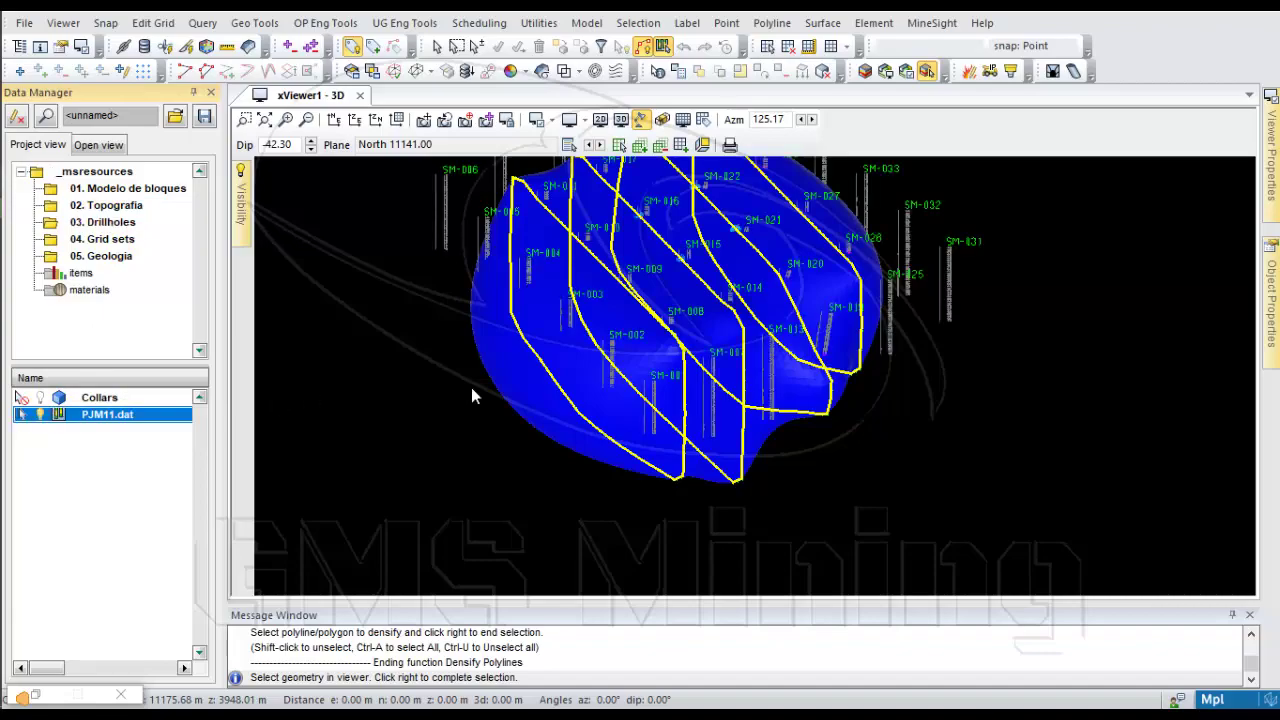
{"action": "middle_click_drag", "start_coordinate": [563, 375], "coordinate": [508, 285]}
{"action": "scroll", "coordinate": [515, 341], "scroll_direction": "down", "scroll_amount": 3}
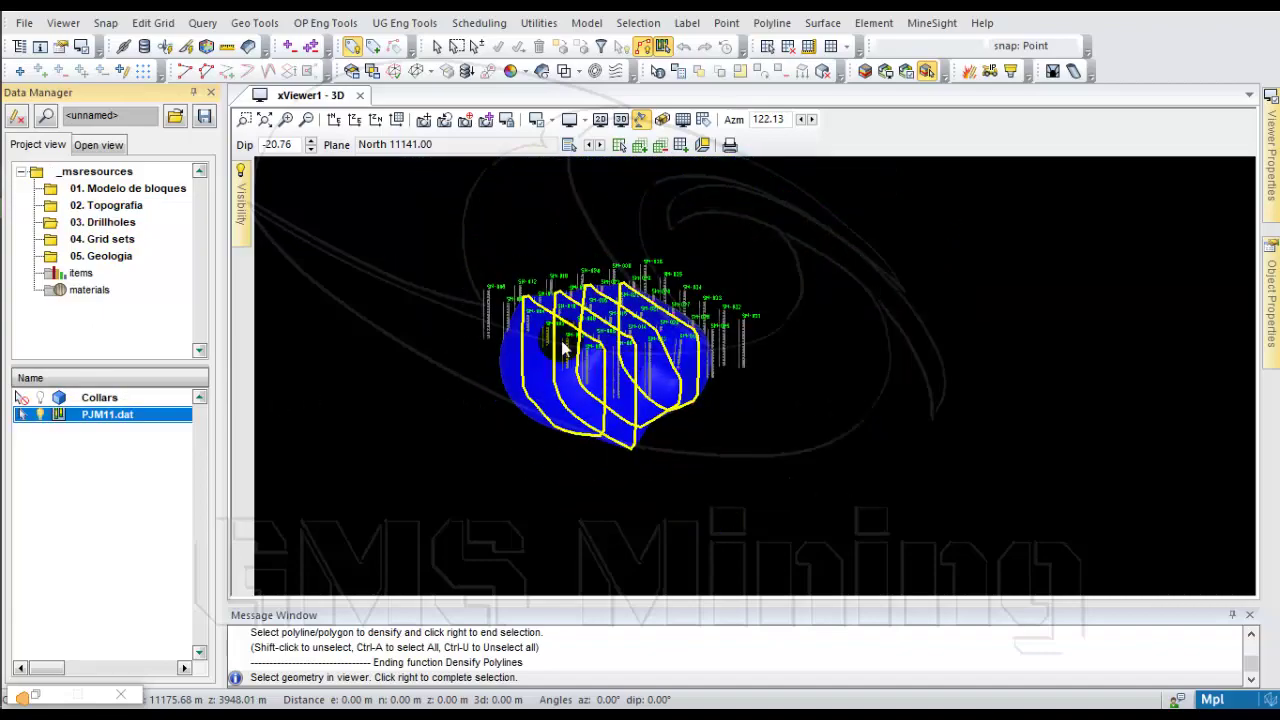
{"action": "scroll", "coordinate": [528, 329], "scroll_direction": "up", "scroll_amount": 5}
{"action": "middle_click_drag", "start_coordinate": [620, 357], "coordinate": [954, 406]}
{"action": "scroll", "coordinate": [700, 398], "scroll_direction": "down", "scroll_amount": 4}
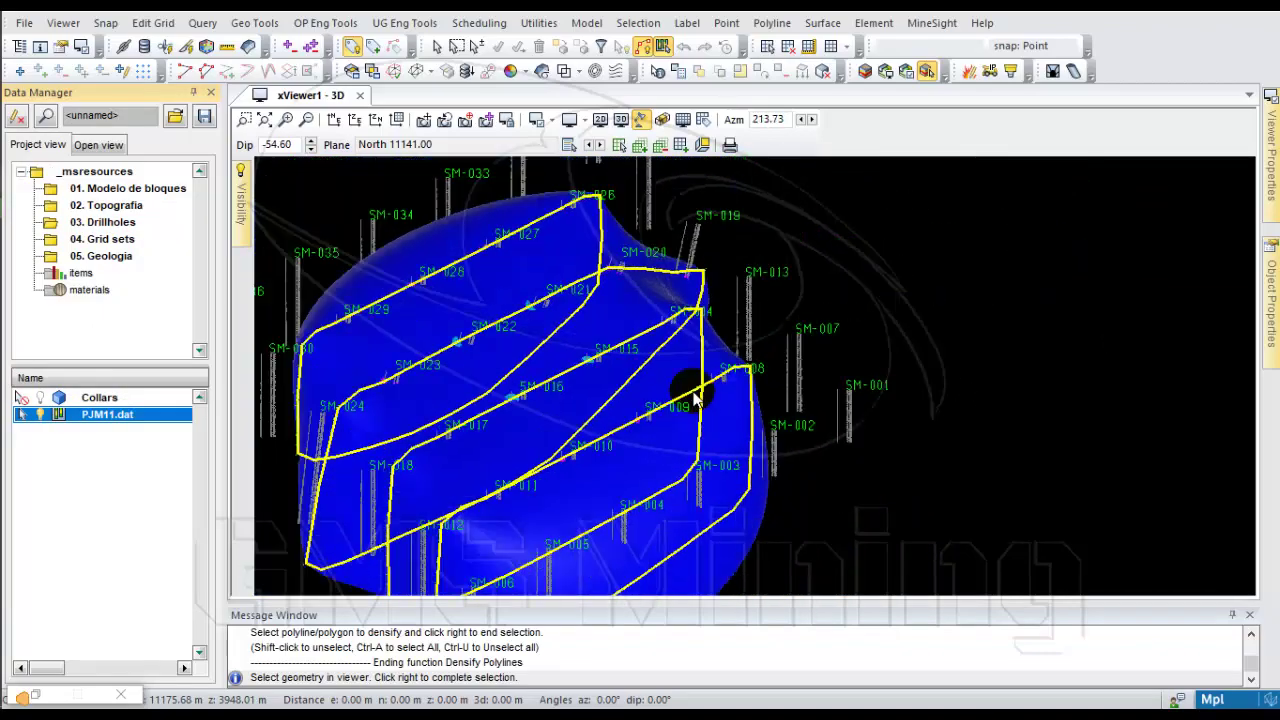
{"action": "middle_click_drag", "start_coordinate": [732, 384], "coordinate": [900, 283]}
{"action": "left_click_drag", "start_coordinate": [810, 367], "coordinate": [577, 423]}
{"action": "scroll", "coordinate": [574, 414], "scroll_direction": "up", "scroll_amount": 3}
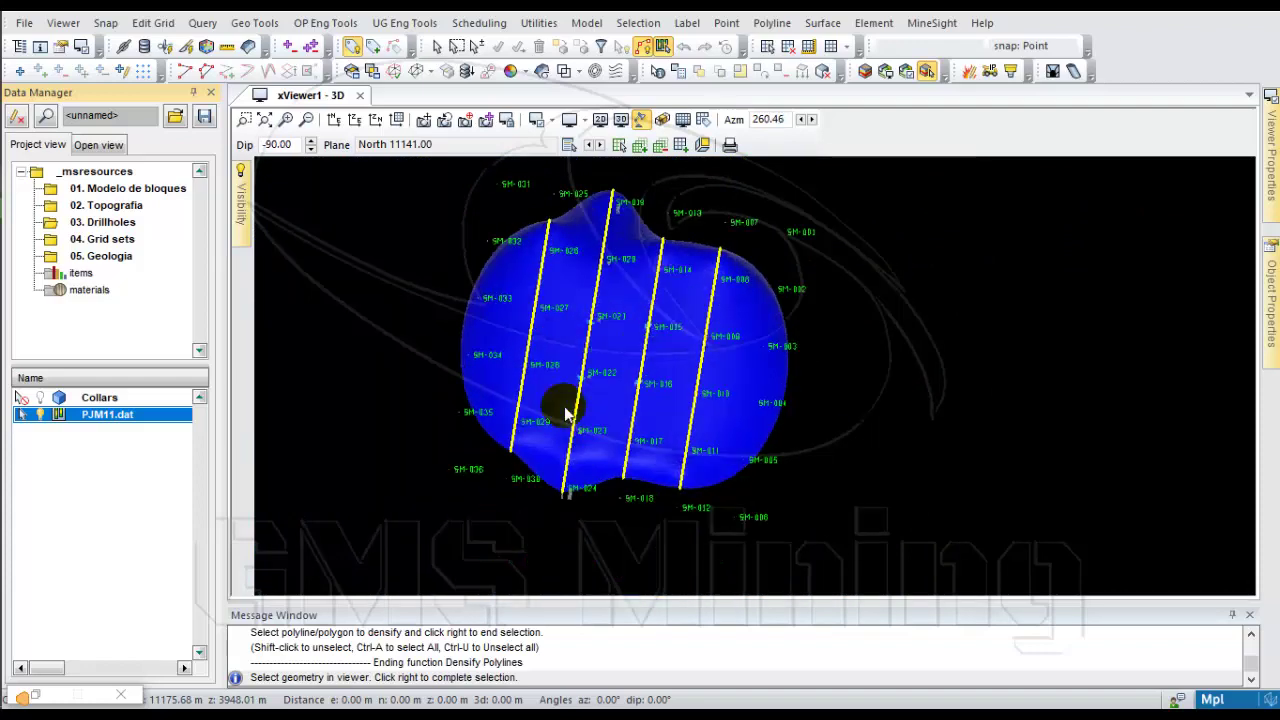
Show the drillhole Collars over the solid in plan view and hide the PJM11.dat drillholes
{"action": "left_click", "coordinate": [330, 119]}
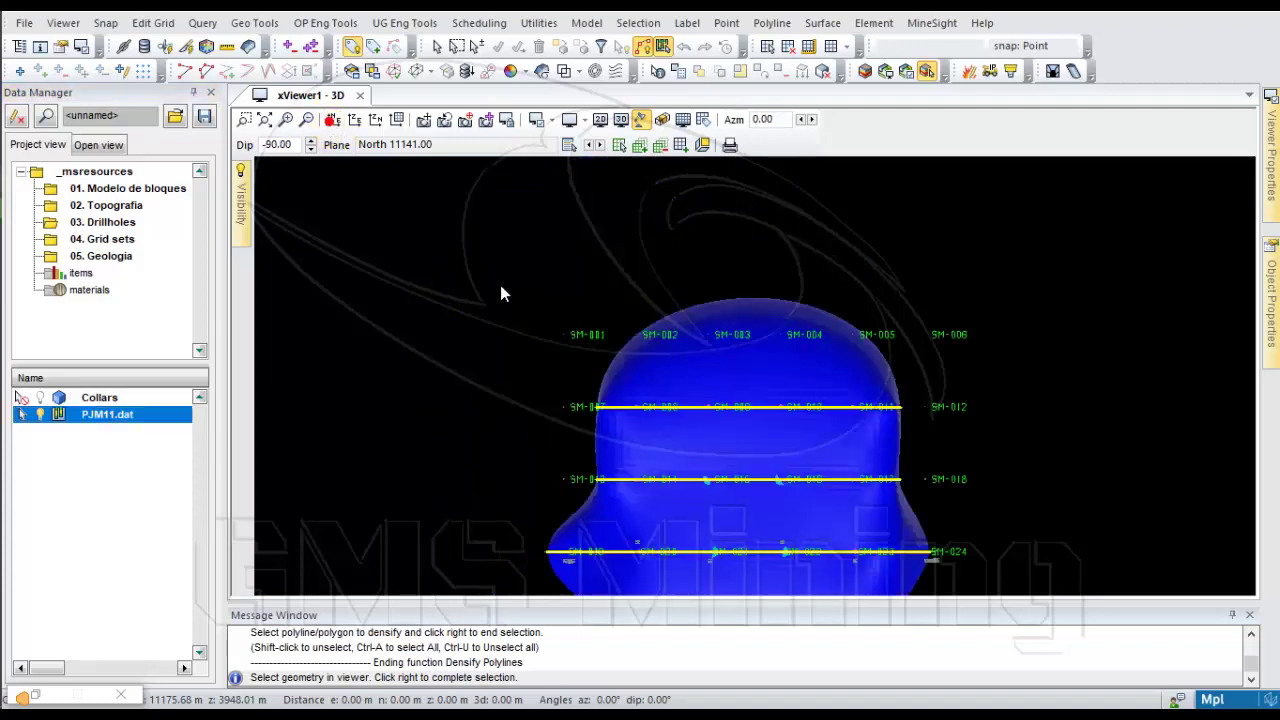
{"action": "left_click_drag", "start_coordinate": [561, 359], "coordinate": [845, 404]}
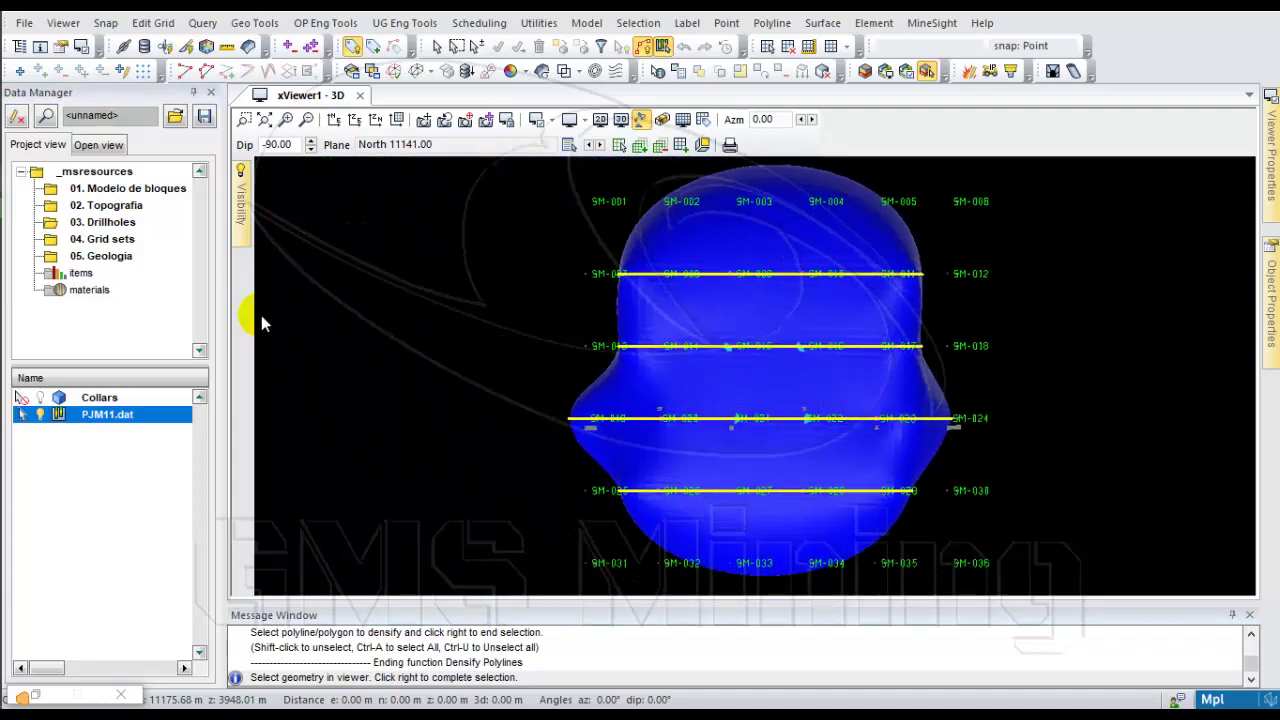
{"action": "left_click", "coordinate": [38, 397]}
{"action": "scroll", "coordinate": [620, 368], "scroll_direction": "down", "scroll_amount": 2}
{"action": "scroll", "coordinate": [601, 385], "scroll_direction": "up", "scroll_amount": 2}
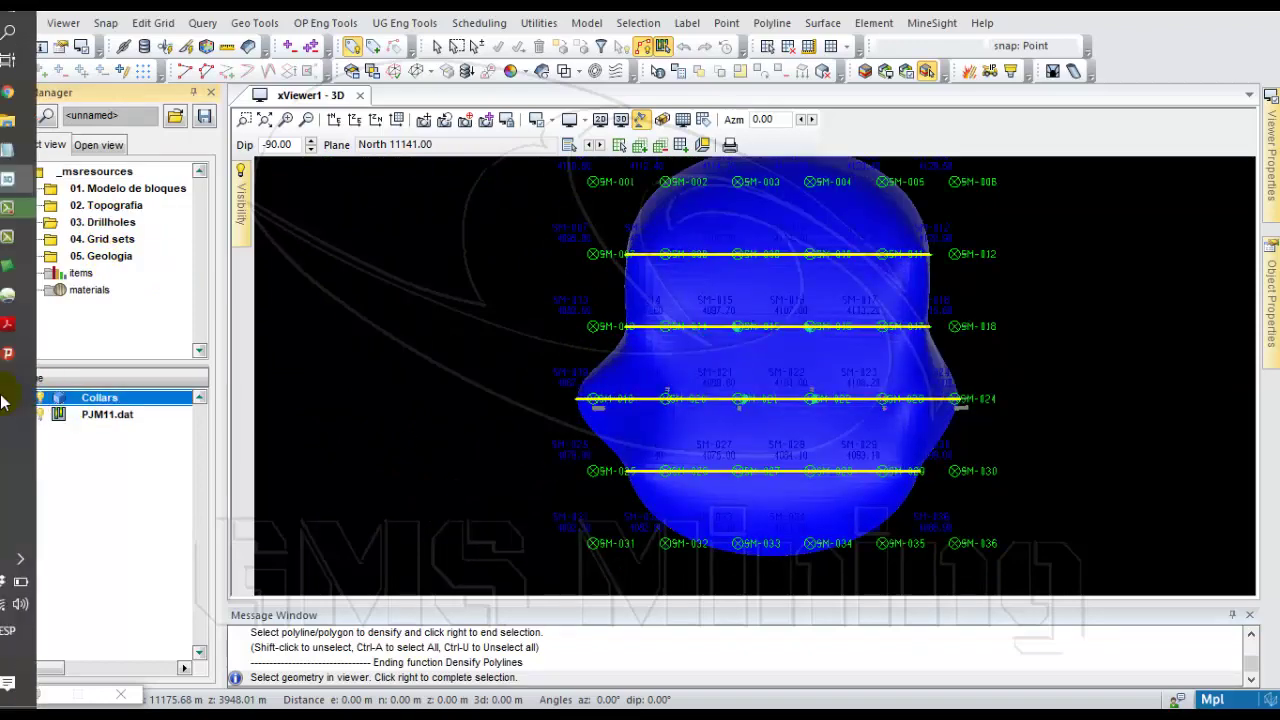
{"action": "left_click", "coordinate": [40, 414]}
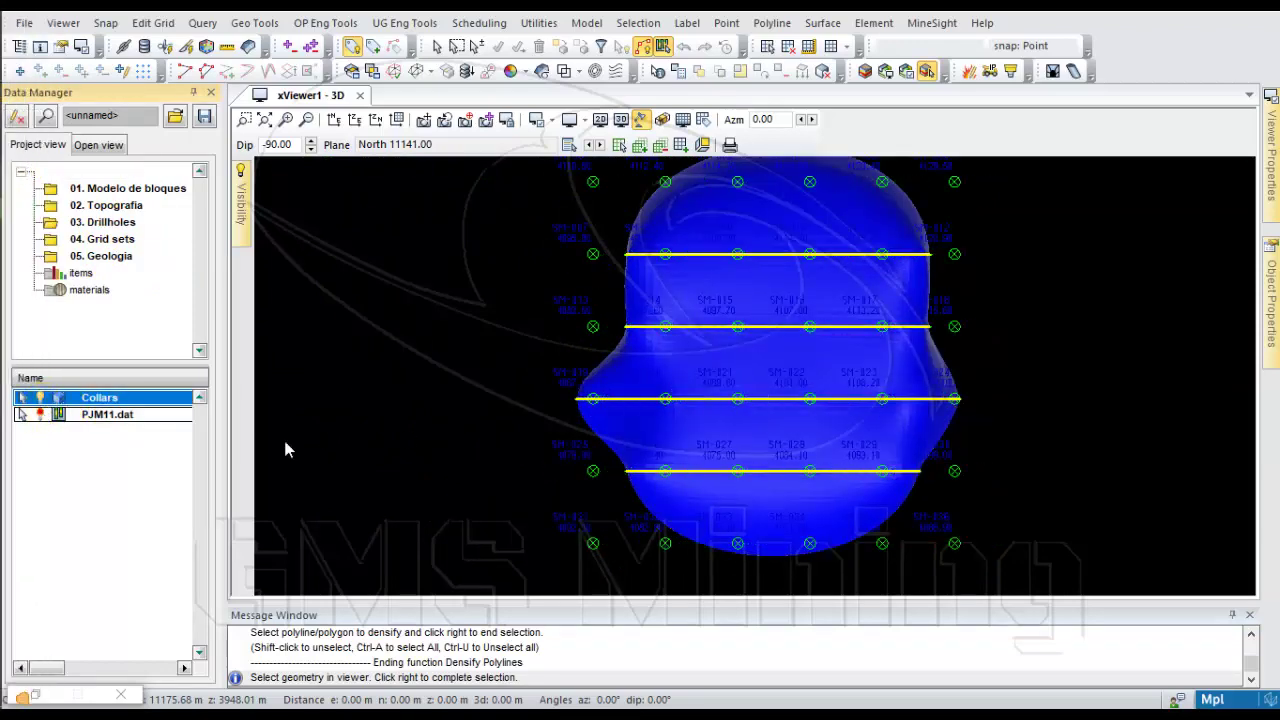
{"action": "scroll", "coordinate": [646, 323], "scroll_direction": "down", "scroll_amount": 3}
{"action": "scroll", "coordinate": [628, 362], "scroll_direction": "up", "scroll_amount": 2}
{"action": "middle_click_drag", "start_coordinate": [651, 375], "coordinate": [620, 389]}
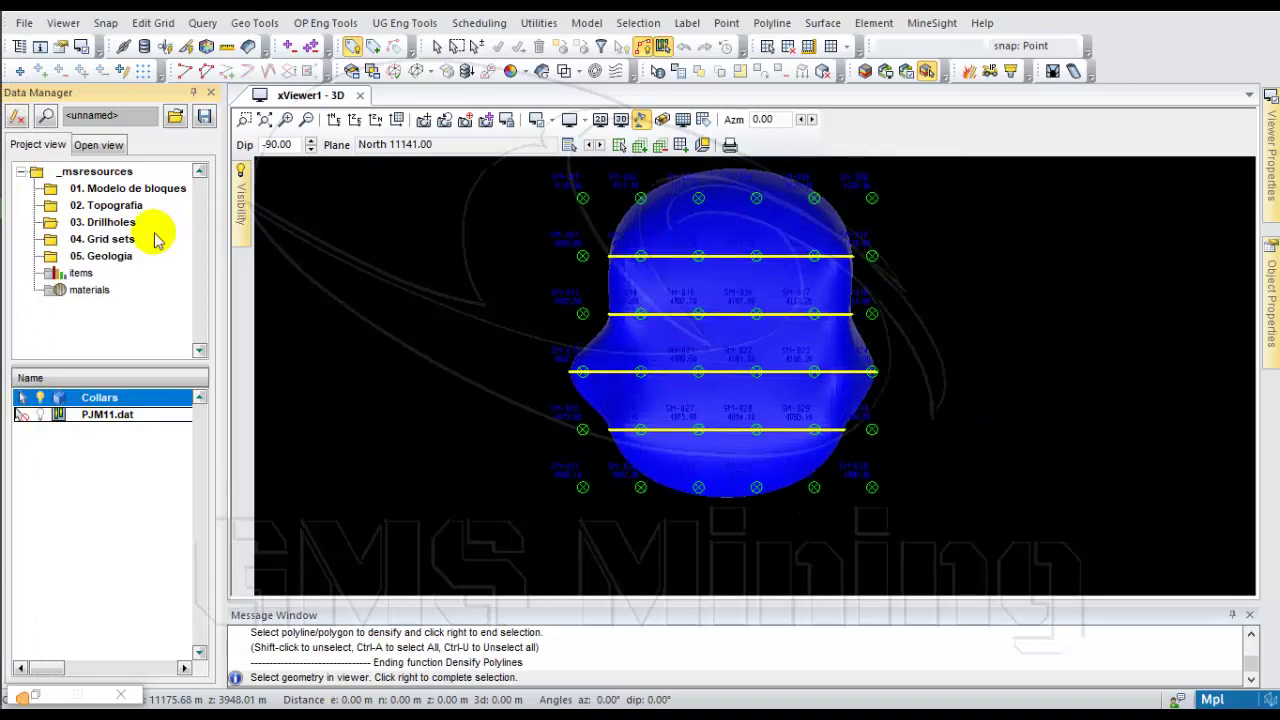
Create a new grid set named NS_Grids in the 04. Grid sets folder
{"action": "left_click", "coordinate": [110, 239]}
{"action": "right_click", "coordinate": [110, 239]}
{"action": "mouse_move", "coordinate": [205, 209]}
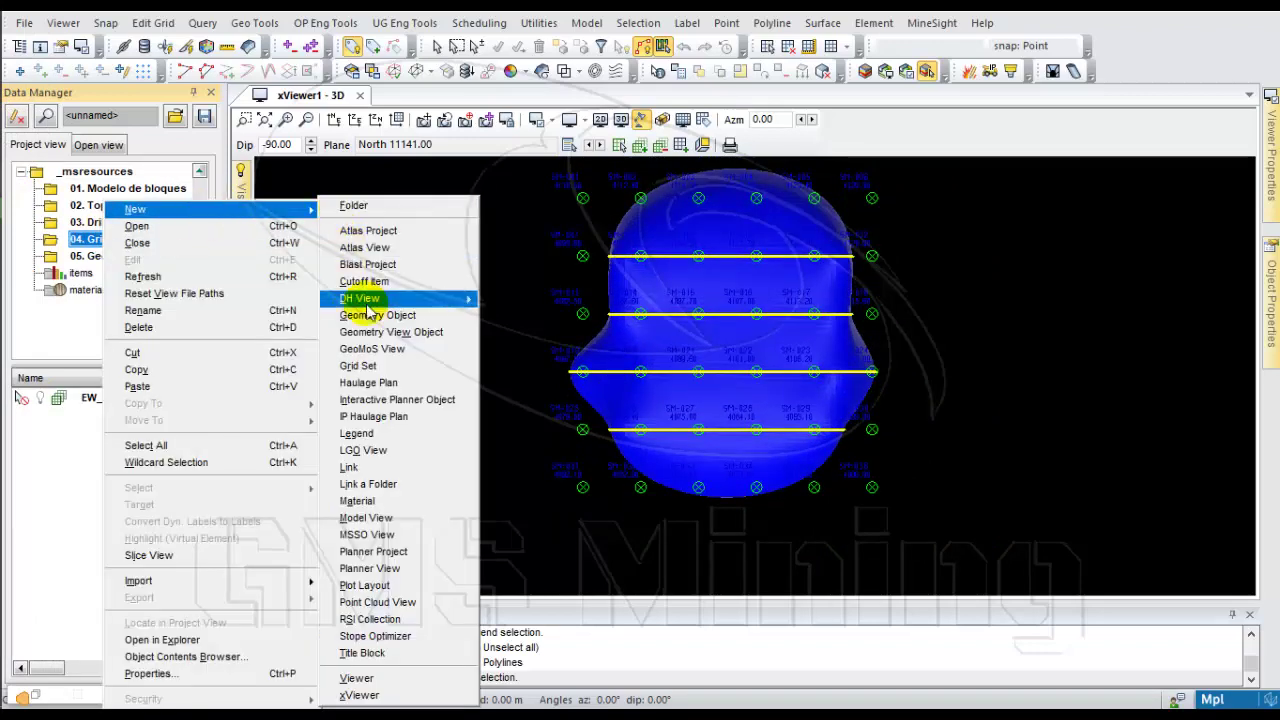
{"action": "left_click", "coordinate": [358, 366]}
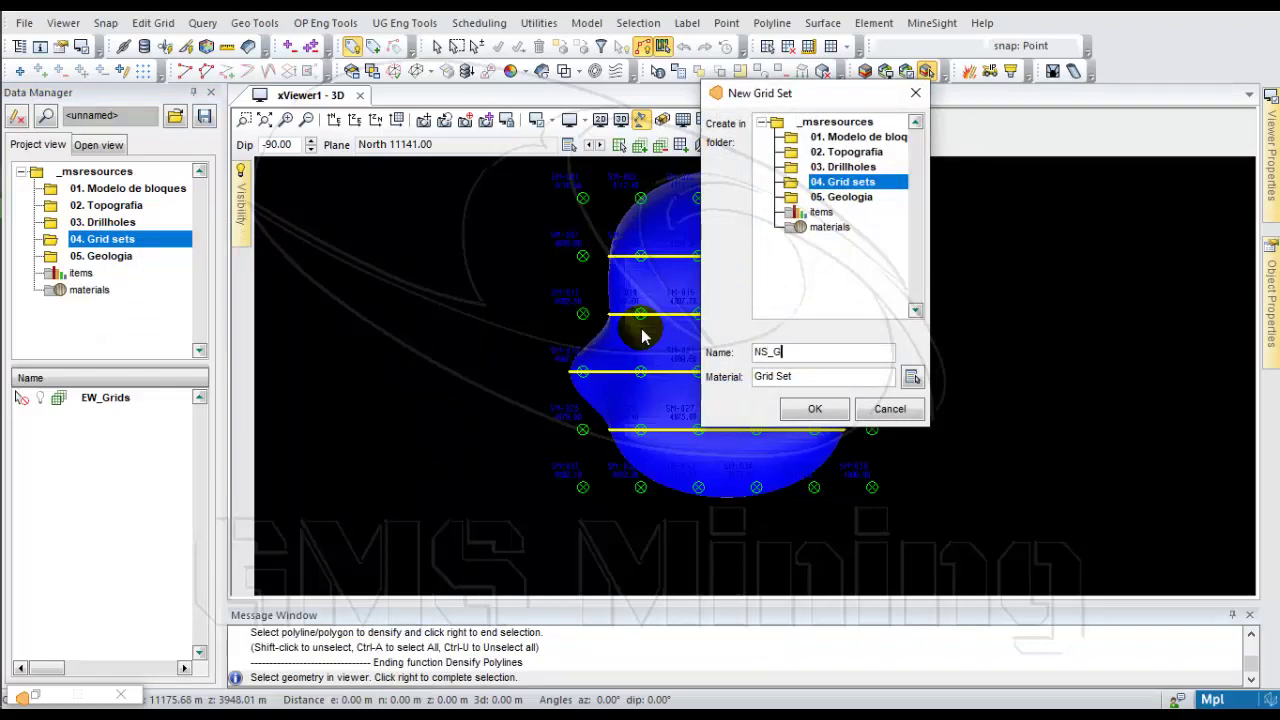
{"action": "key", "text": "Return"}
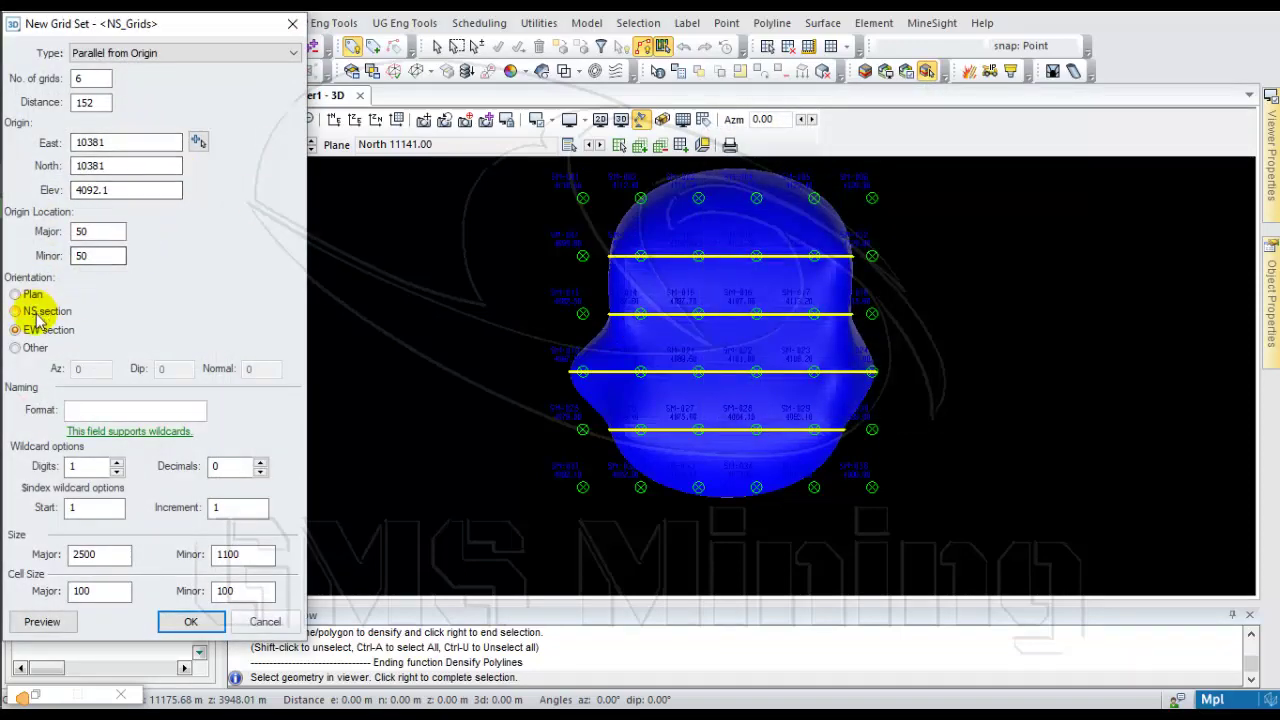
Orient the new grid set as NS sections and preview its planes against the collar rows
{"action": "left_click", "coordinate": [198, 143]}
{"action": "scroll", "coordinate": [586, 508], "scroll_direction": "up", "scroll_amount": 3}
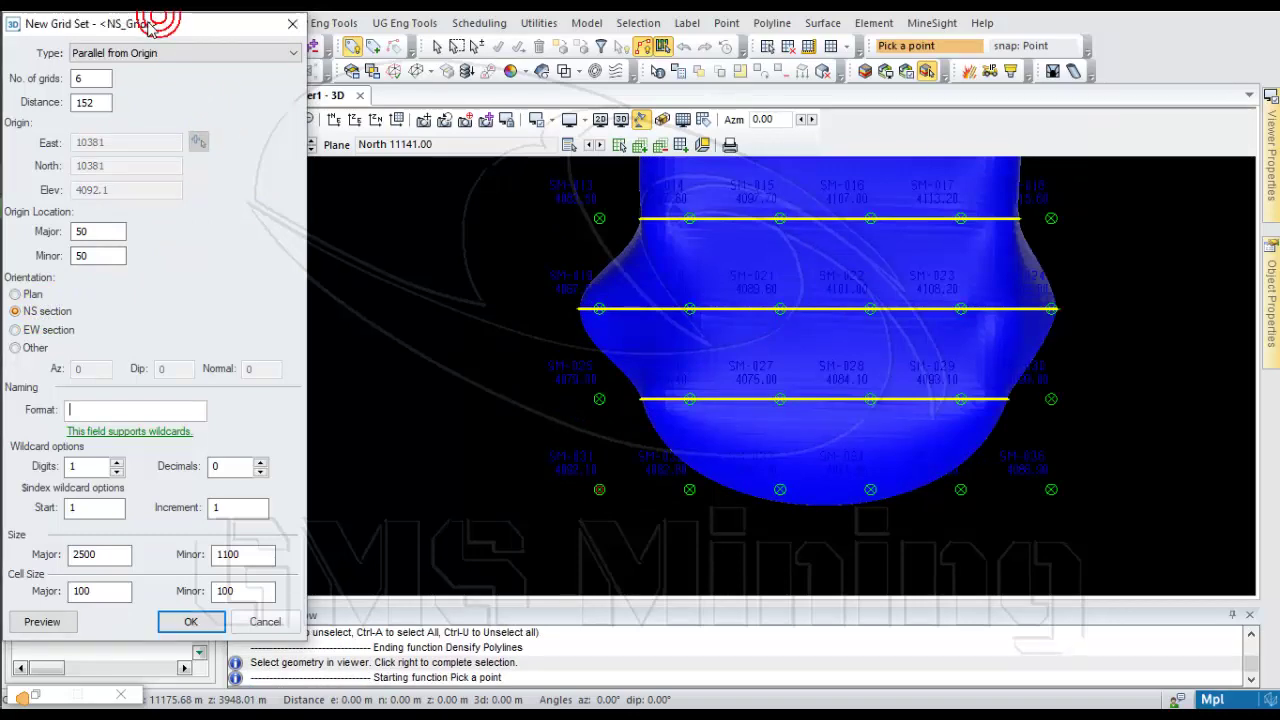
{"action": "left_click_drag", "start_coordinate": [160, 23], "coordinate": [315, 17]}
{"action": "left_click", "coordinate": [196, 615]}
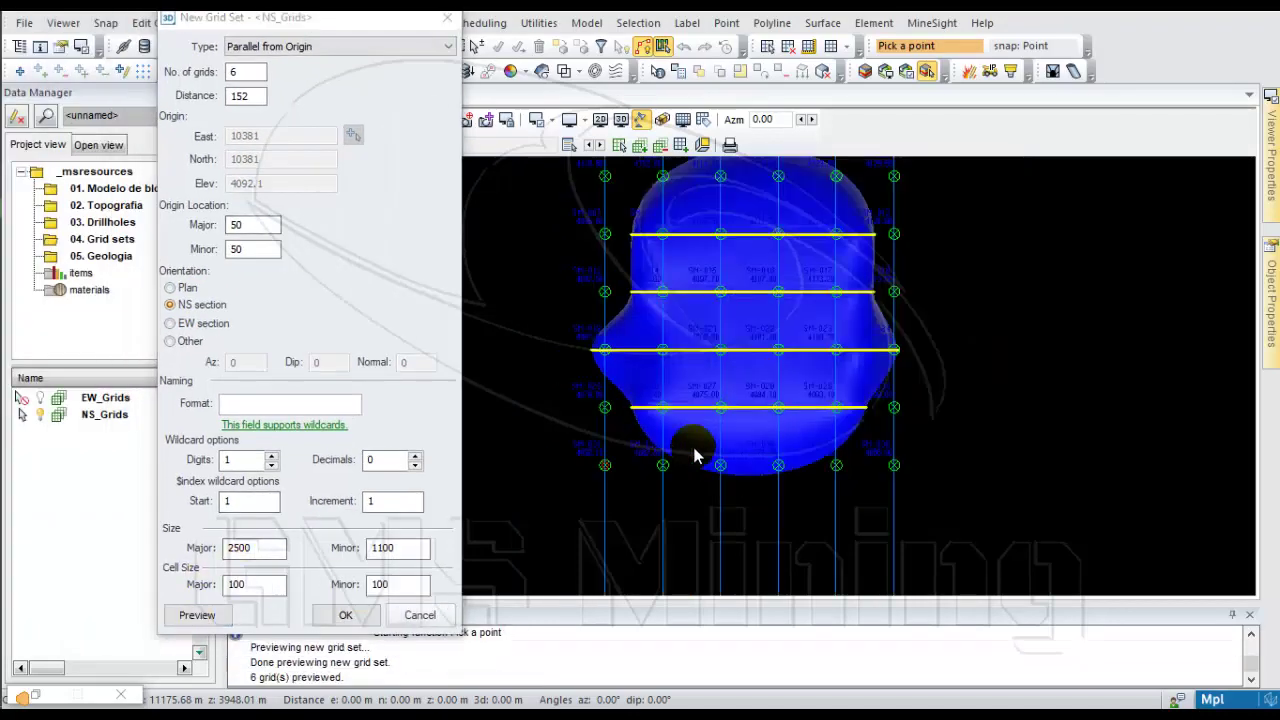
{"action": "scroll", "coordinate": [979, 464], "scroll_direction": "up", "scroll_amount": 3}
{"action": "scroll", "coordinate": [919, 450], "scroll_direction": "up", "scroll_amount": 3}
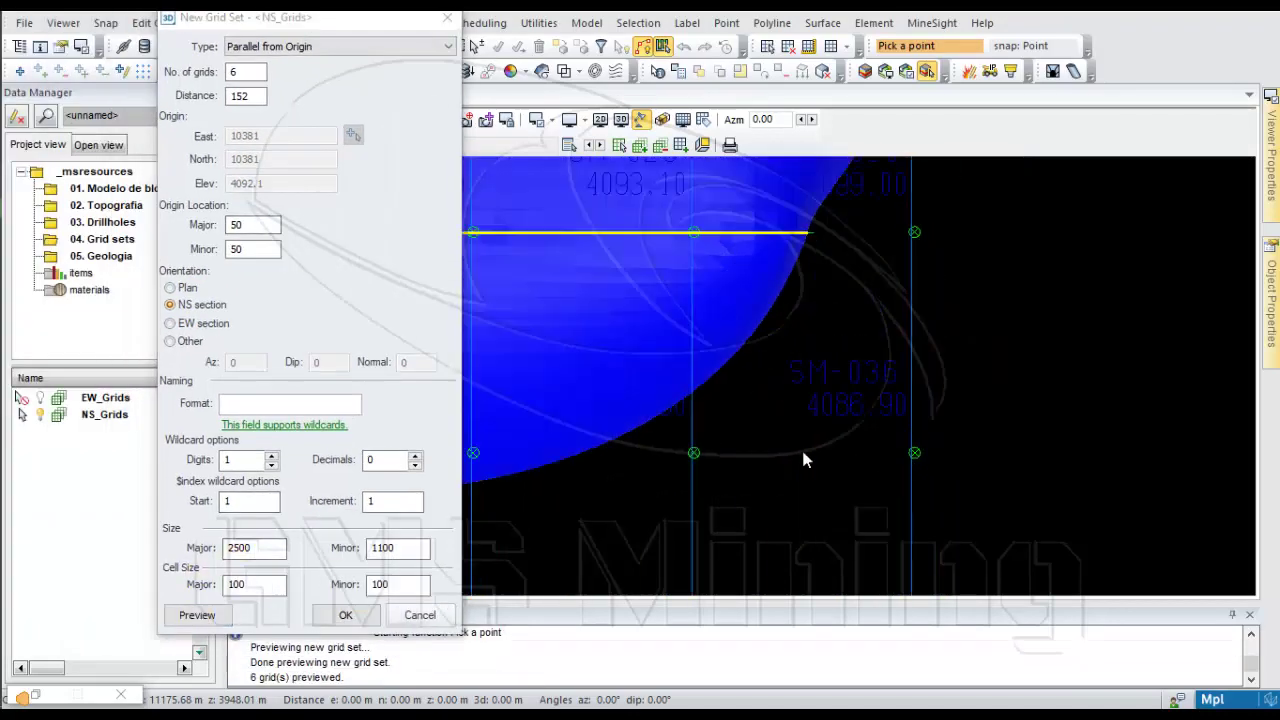
Set the distance between grids to 152.5, preview the planes again, create the grid set and close its editor
{"action": "left_click", "coordinate": [257, 100]}
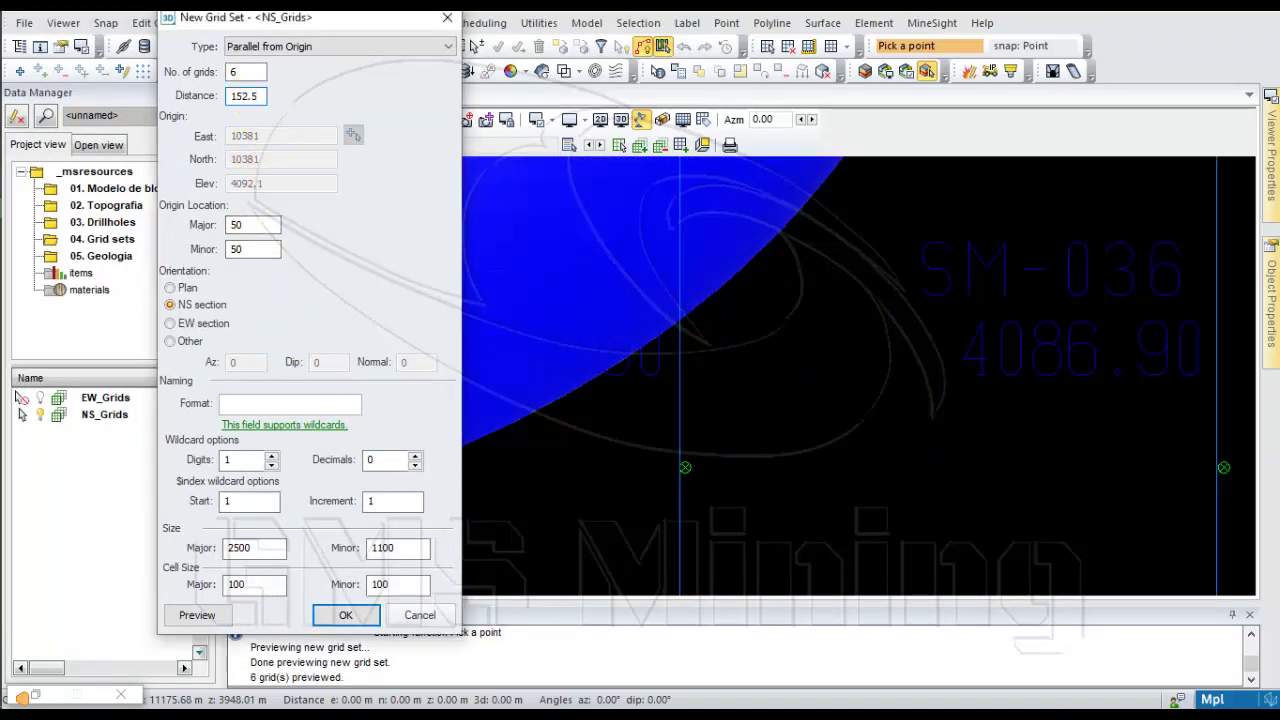
{"action": "left_click", "coordinate": [198, 612]}
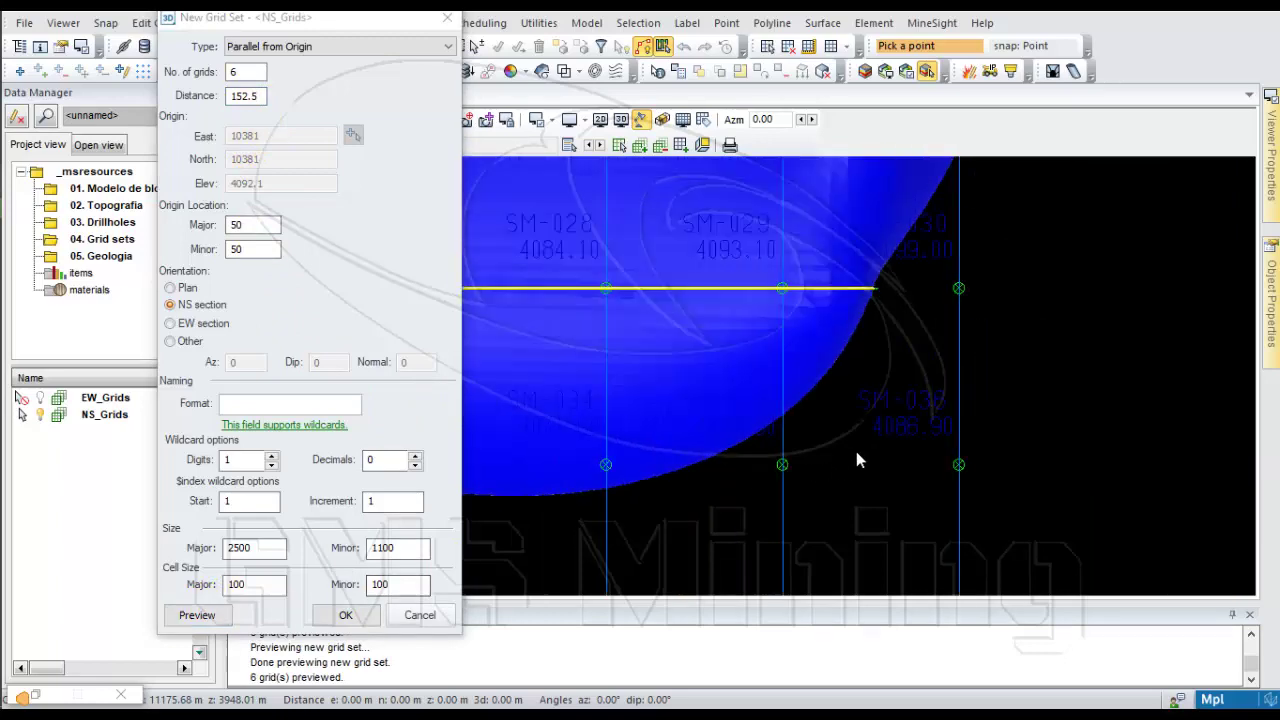
{"action": "scroll", "coordinate": [856, 451], "scroll_direction": "down", "scroll_amount": 5}
{"action": "left_click", "coordinate": [323, 621]}
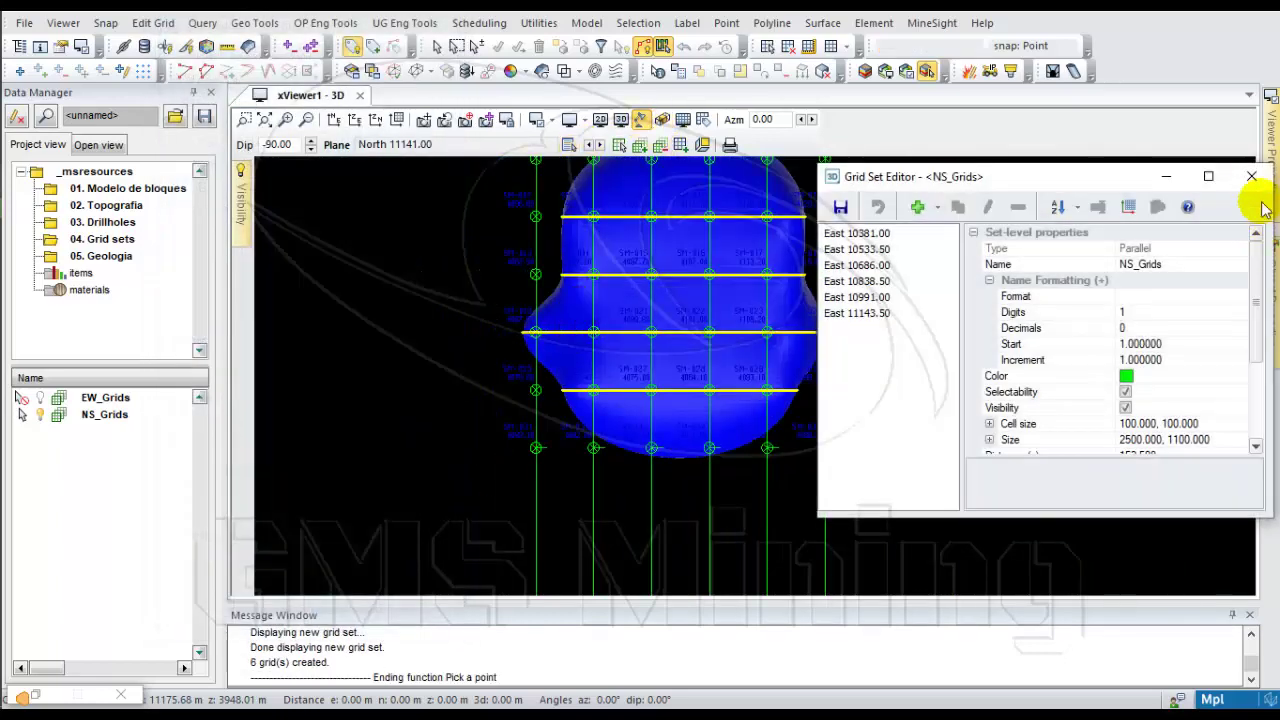
{"action": "left_click", "coordinate": [1251, 176]}
Hide the NS_Grids planes and attach NS_Grids to the viewer as its grid set for sectioning
{"action": "left_click", "coordinate": [55, 414]}
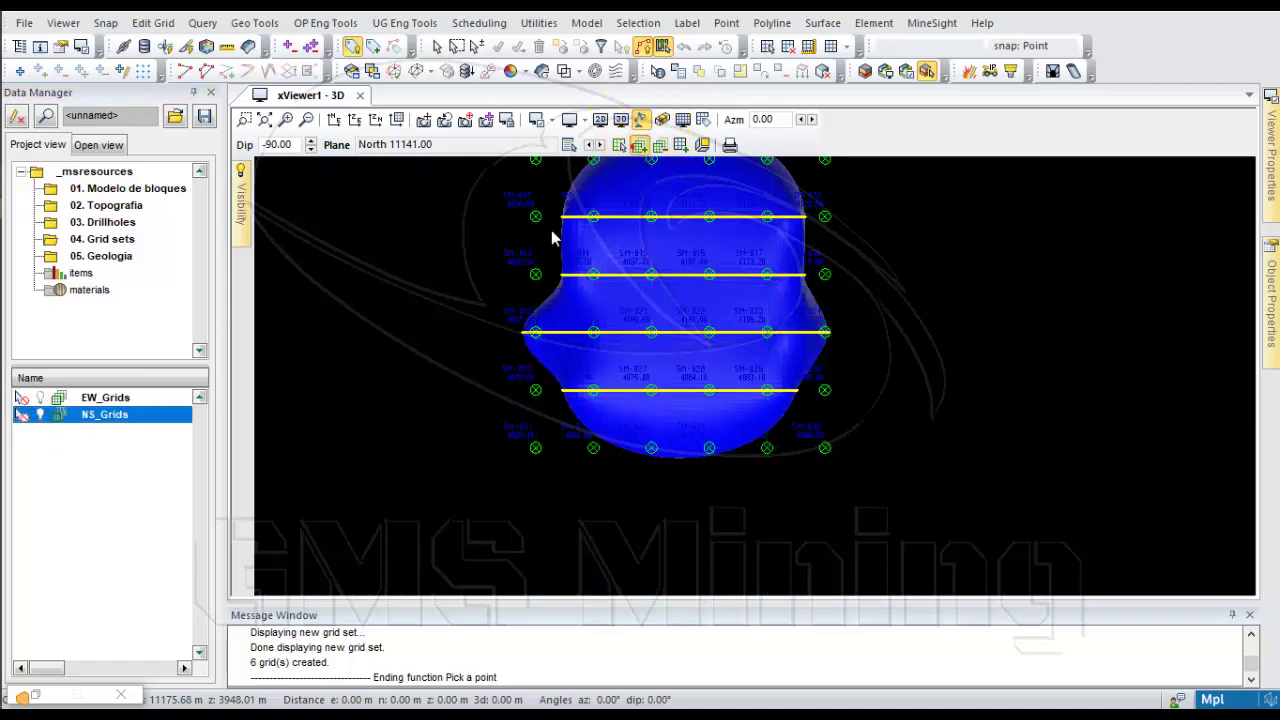
{"action": "left_click", "coordinate": [636, 145]}
{"action": "left_click", "coordinate": [812, 250]}
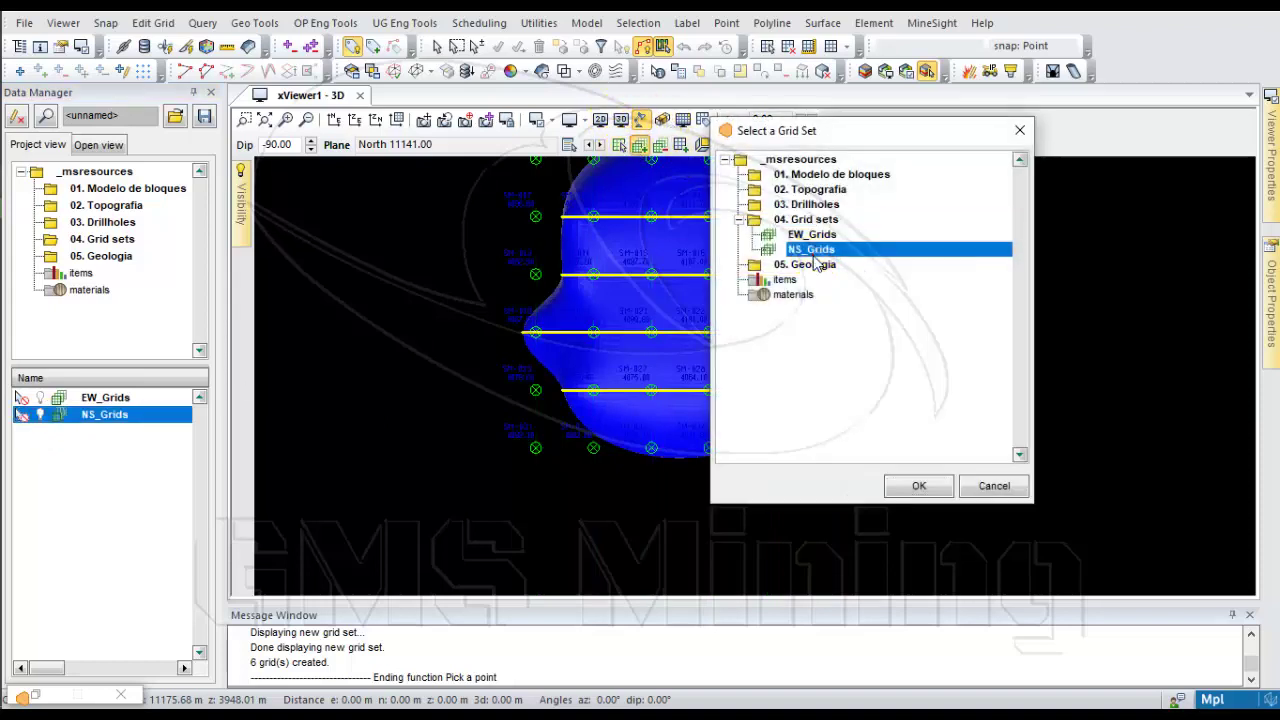
{"action": "left_click", "coordinate": [916, 487]}
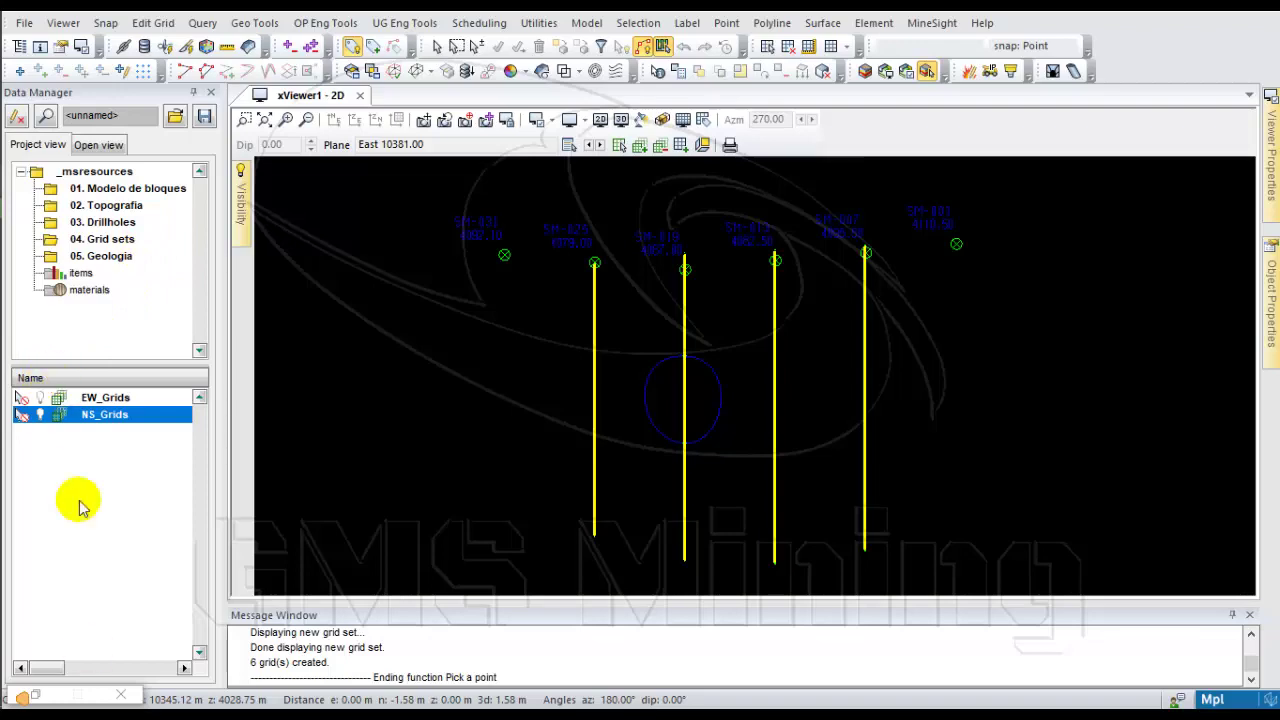
Show the intersection points of the section polygons on the East 10381 plane instead of the full polygons
{"action": "left_click", "coordinate": [50, 696]}
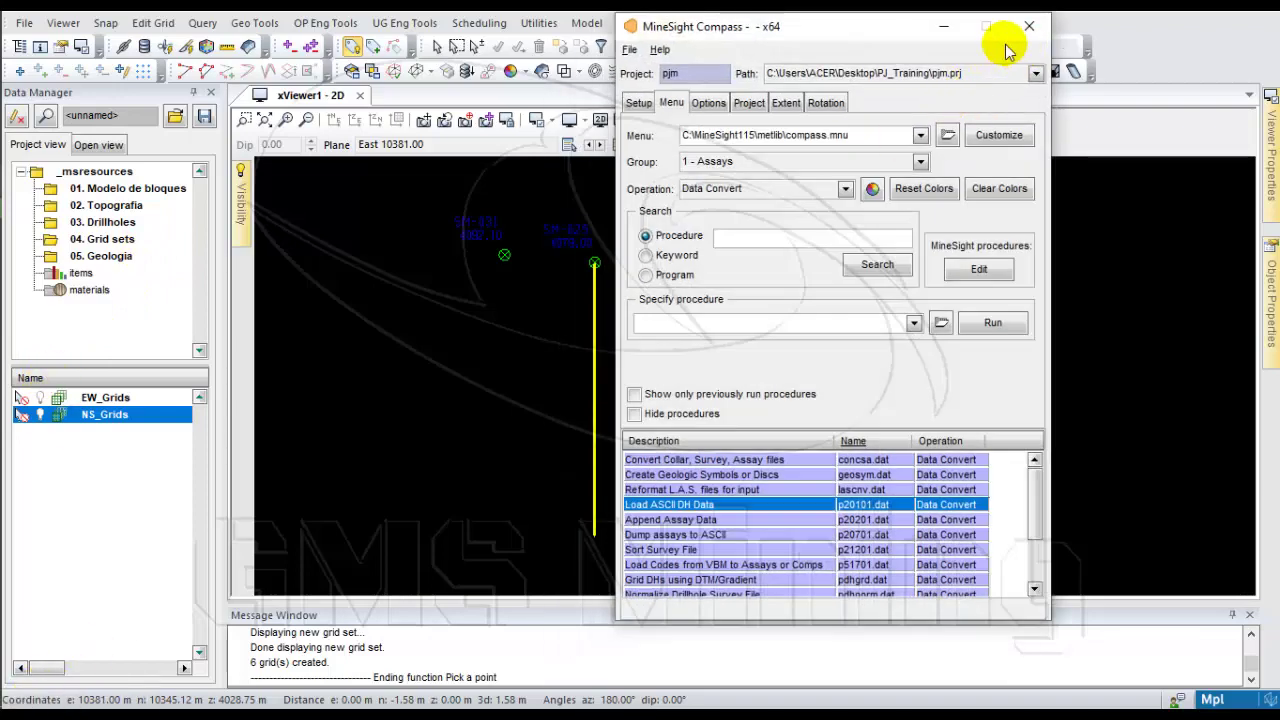
{"action": "left_click", "coordinate": [1024, 33]}
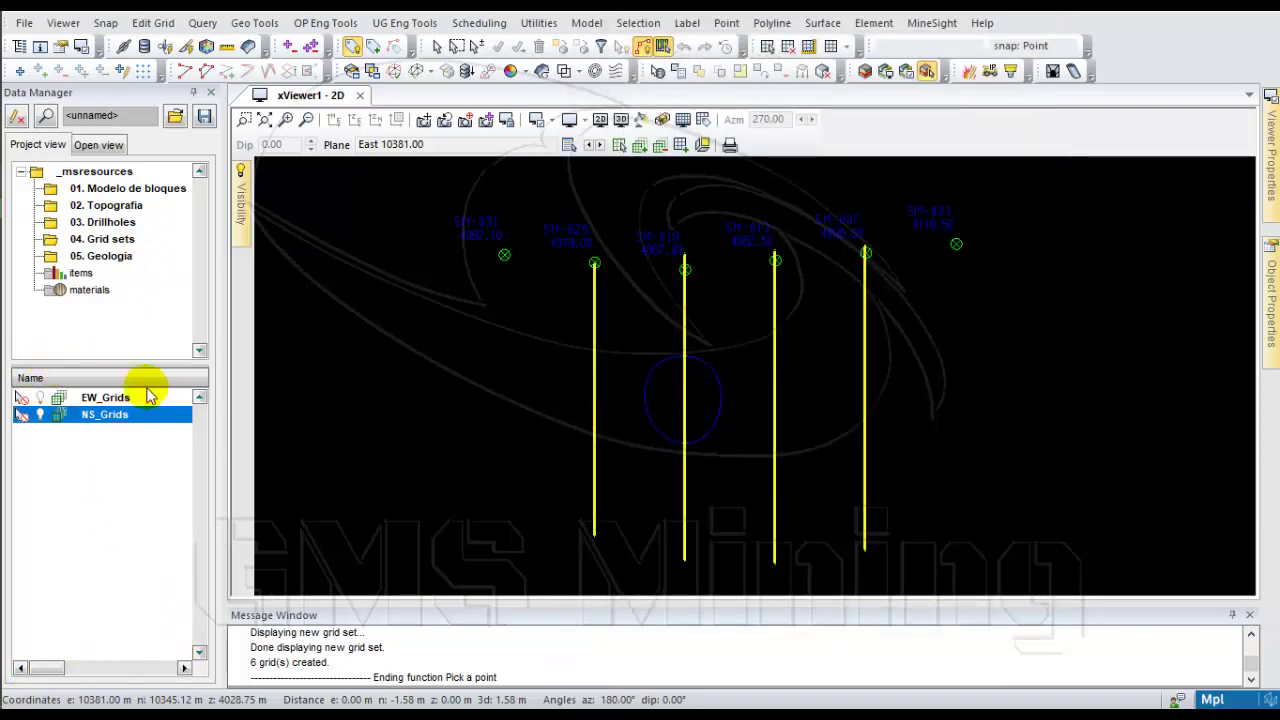
{"action": "left_click", "coordinate": [540, 22]}
{"action": "left_click", "coordinate": [625, 149]}
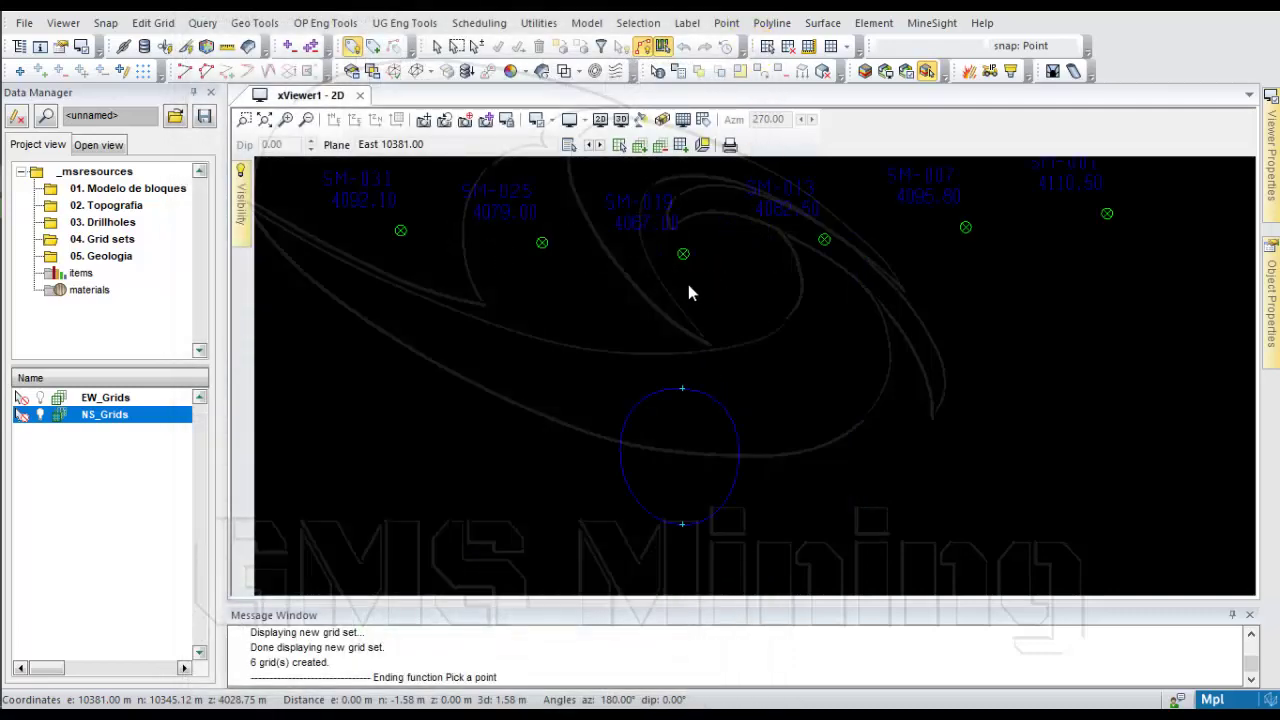
Step through the north-south section planes from East 10381.00 to East 10686.00 to examine the solid's outline and the polygon intersection points
{"action": "scroll", "coordinate": [686, 283], "scroll_direction": "down", "scroll_amount": 2}
{"action": "left_click", "coordinate": [600, 147]}
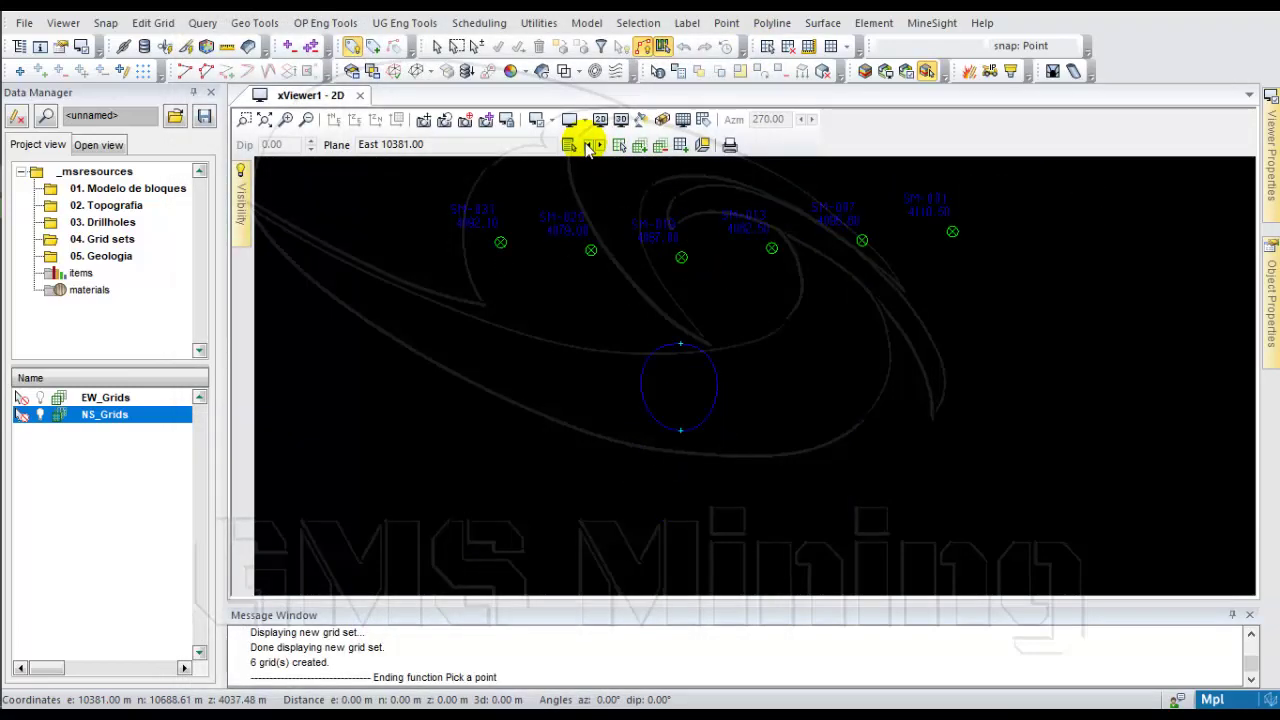
{"action": "left_click", "coordinate": [590, 146]}
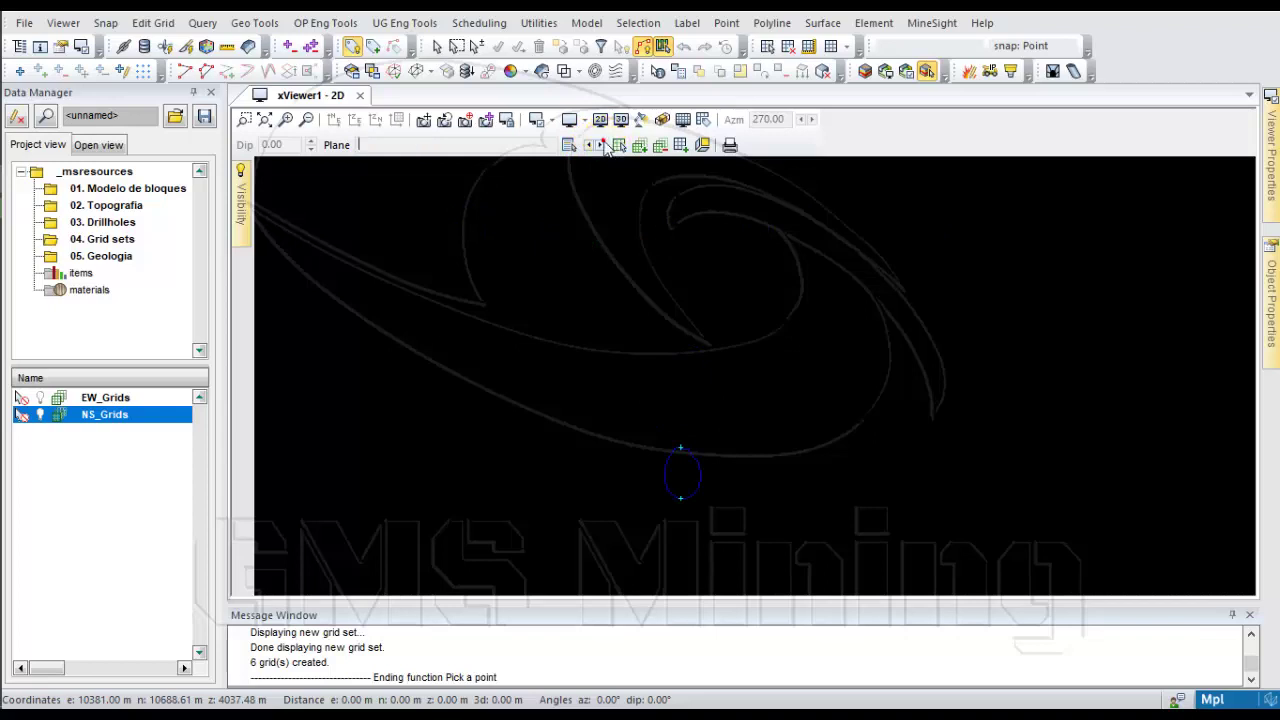
{"action": "left_click", "coordinate": [603, 146]}
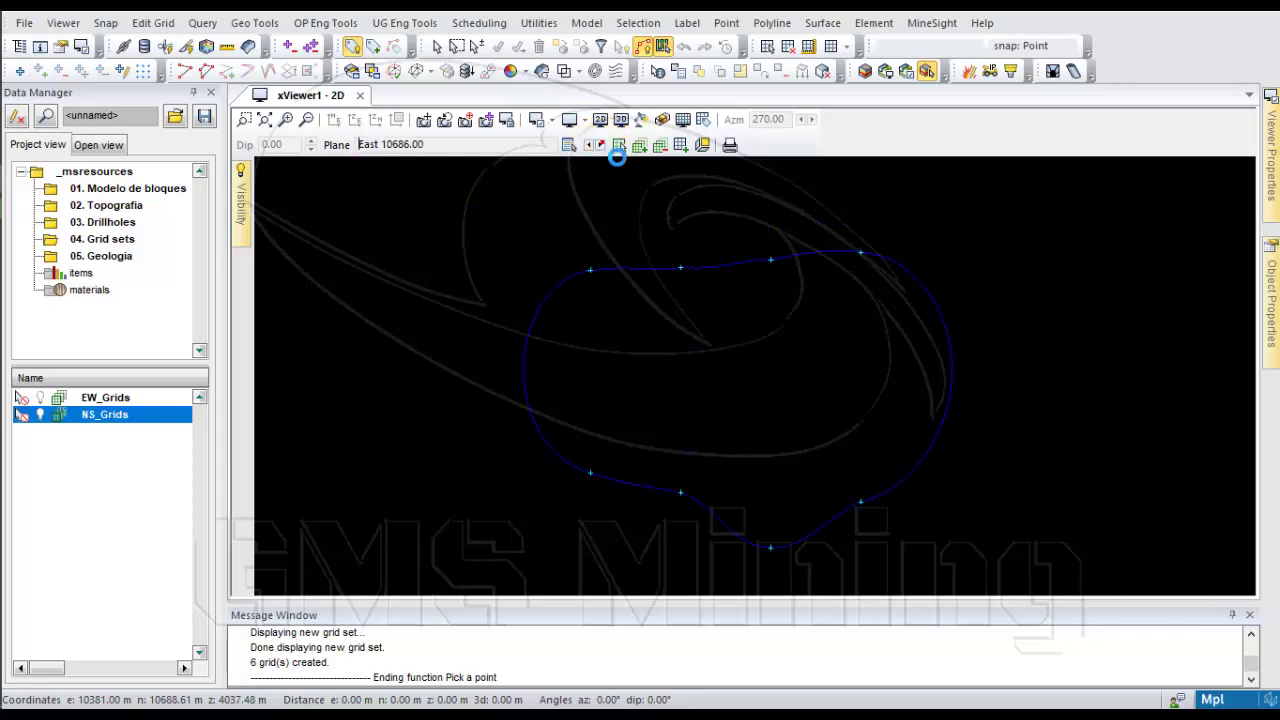
Display the PJM11.dat drillholes from the 03. Drillholes folder on the East 10686.00 section
{"action": "left_click", "coordinate": [100, 222]}
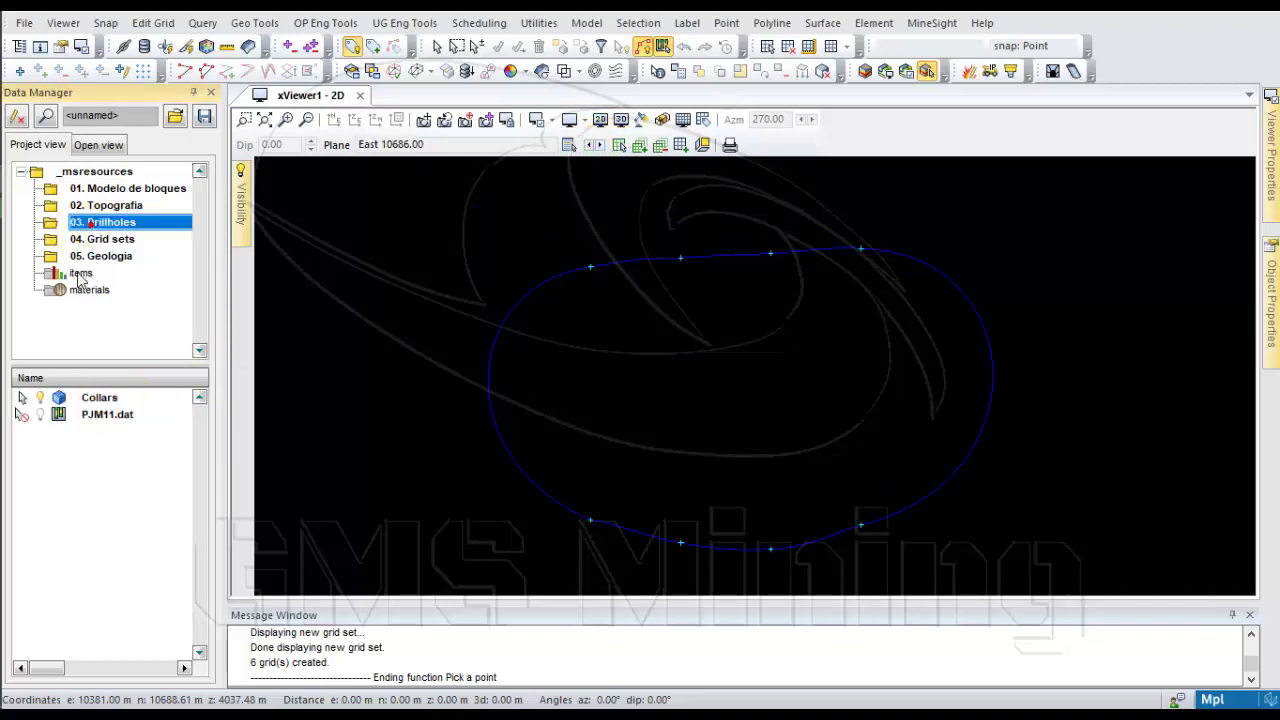
{"action": "left_click", "coordinate": [40, 414]}
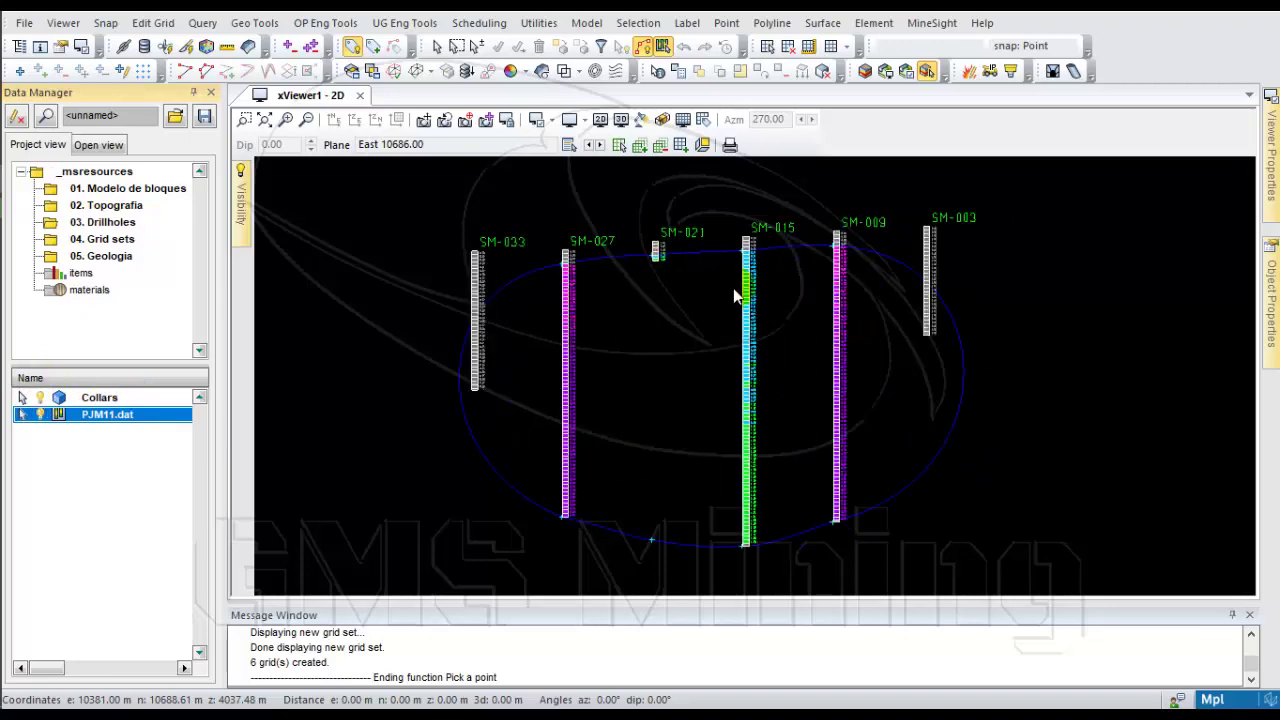
{"action": "middle_click_drag", "start_coordinate": [730, 289], "coordinate": [687, 254]}
{"action": "scroll", "coordinate": [648, 336], "scroll_direction": "up", "scroll_amount": 1}
{"action": "middle_click_drag", "start_coordinate": [647, 337], "coordinate": [679, 329]}
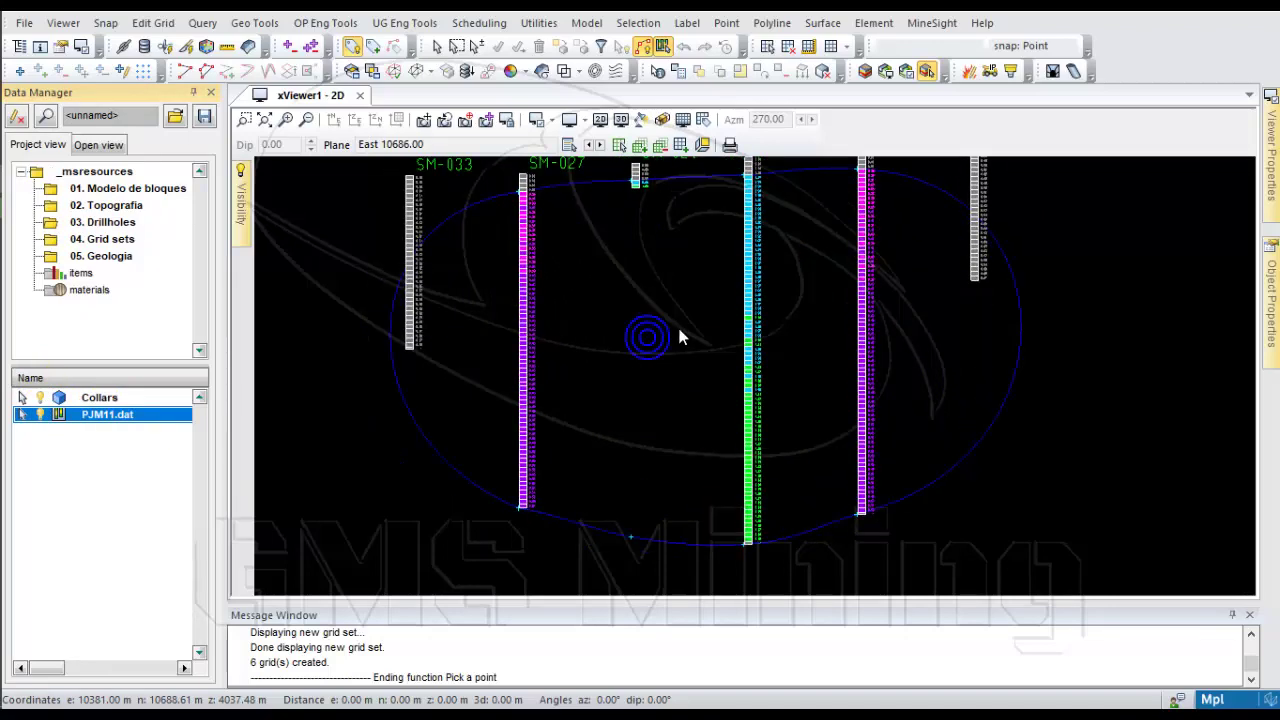
{"action": "left_click", "coordinate": [40, 424]}
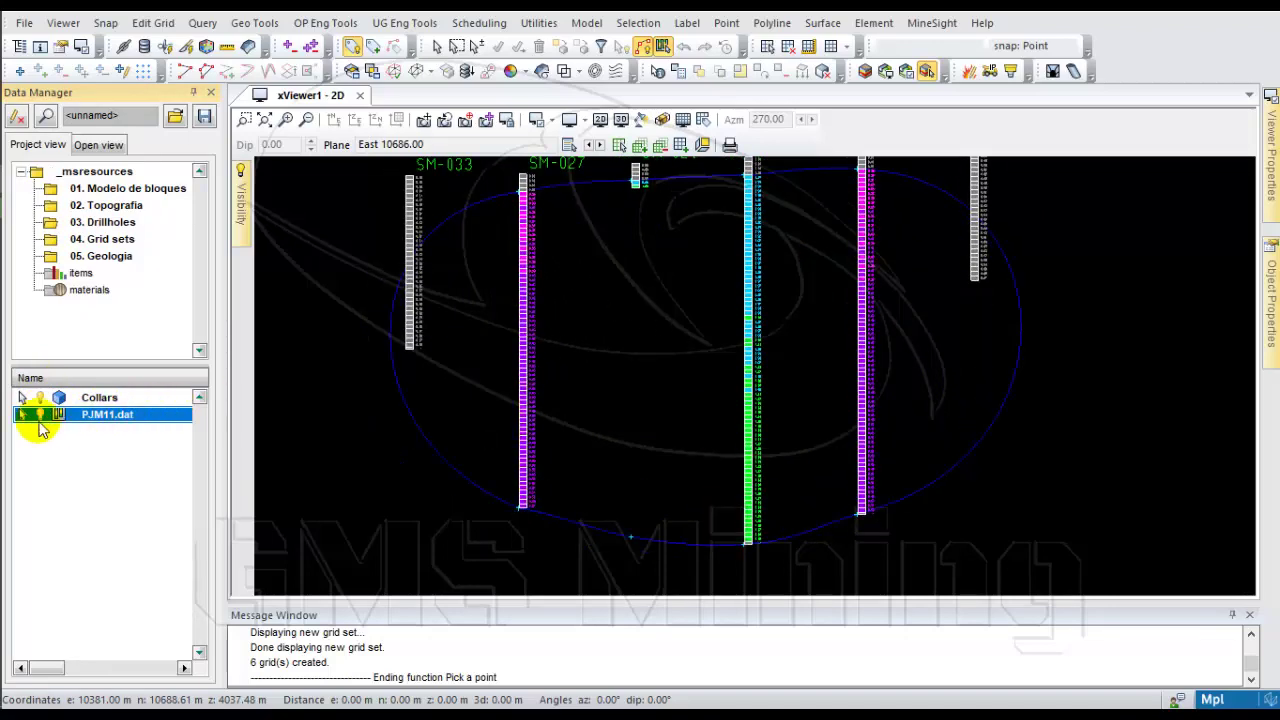
{"action": "right_click", "coordinate": [595, 337]}
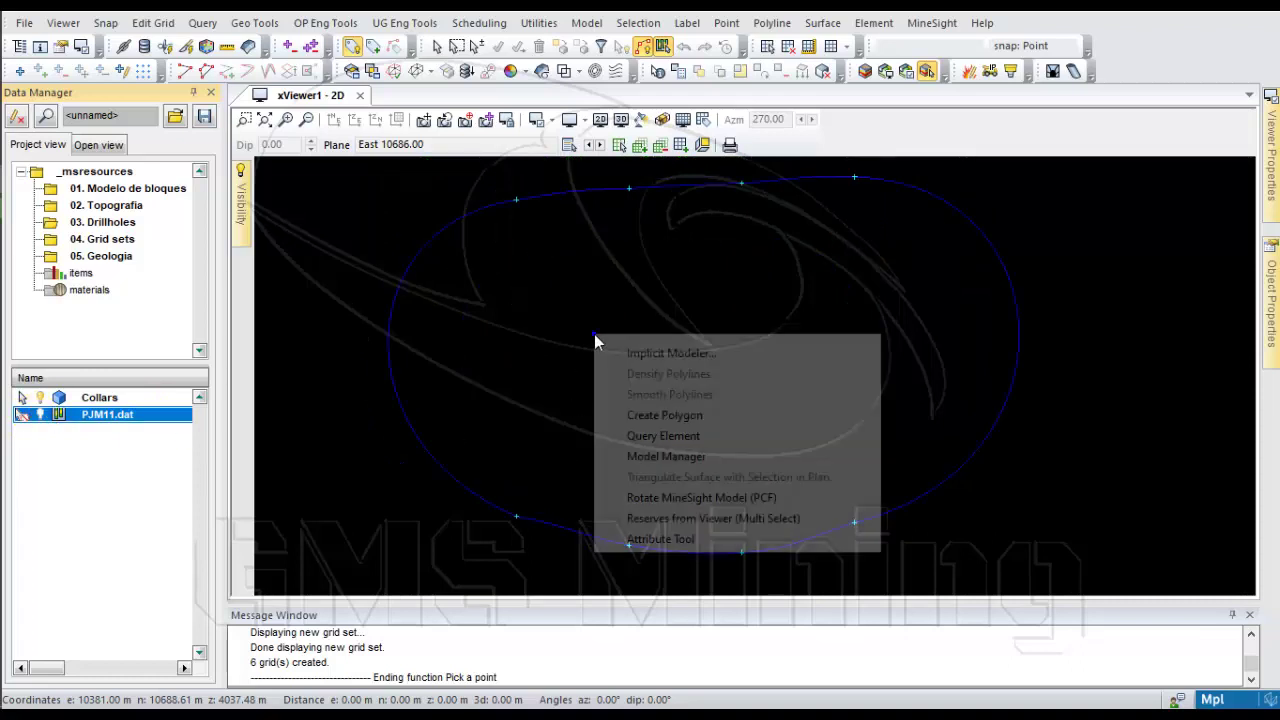
{"action": "left_click", "coordinate": [22, 414]}
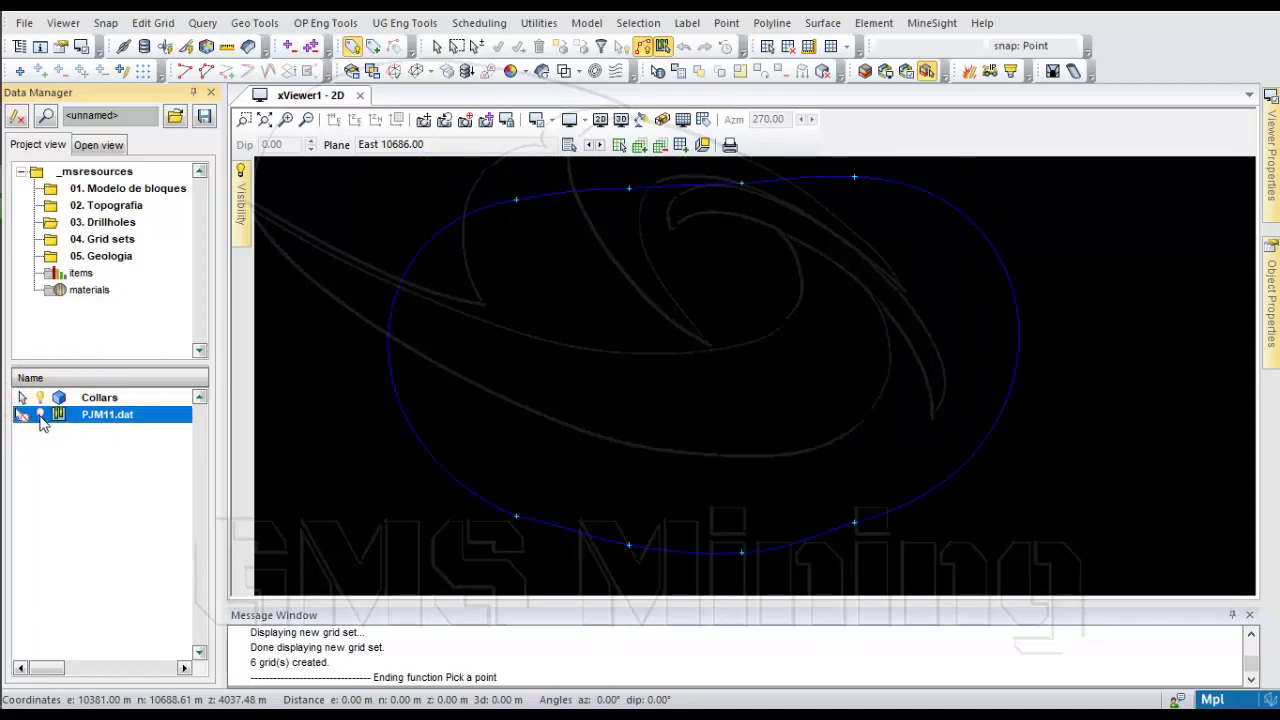
{"action": "right_click", "coordinate": [703, 284]}
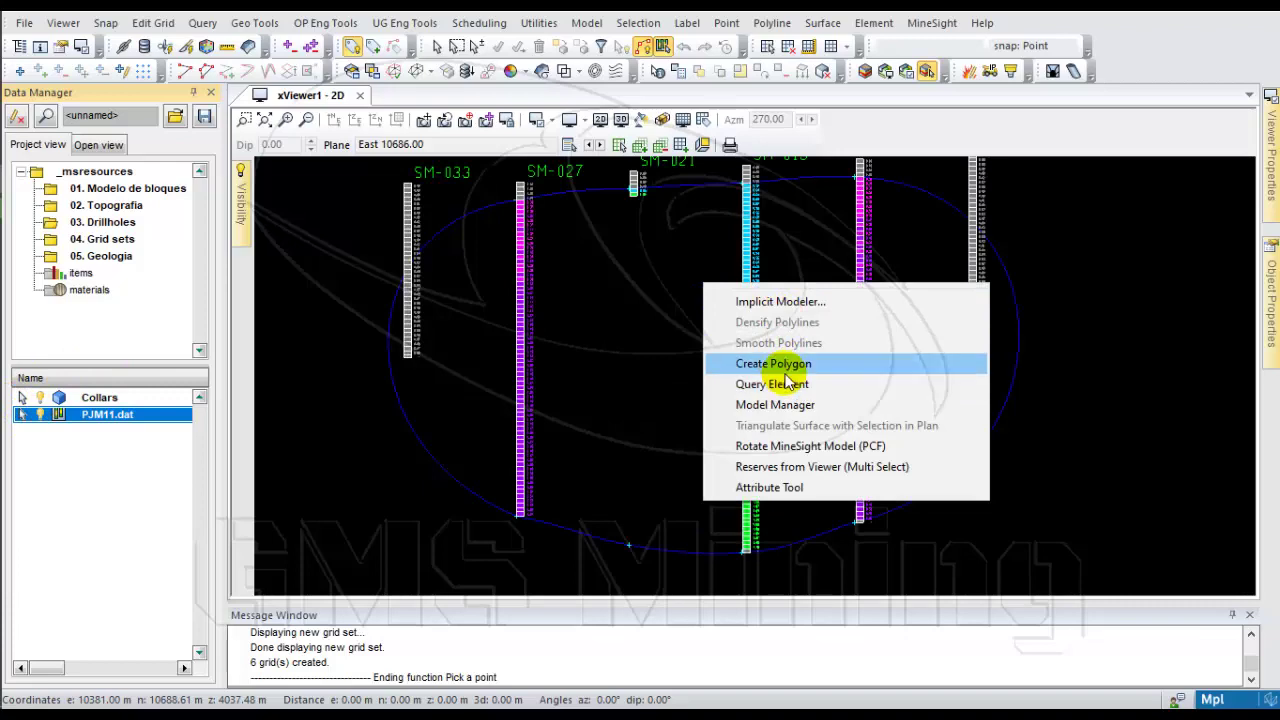
{"action": "left_click", "coordinate": [160, 288]}
Create a geometry object named Secciones_NS in the 05. Geologia folder and set it as the open edit object
{"action": "left_click", "coordinate": [126, 257]}
{"action": "right_click", "coordinate": [126, 257]}
{"action": "mouse_move", "coordinate": [250, 209]}
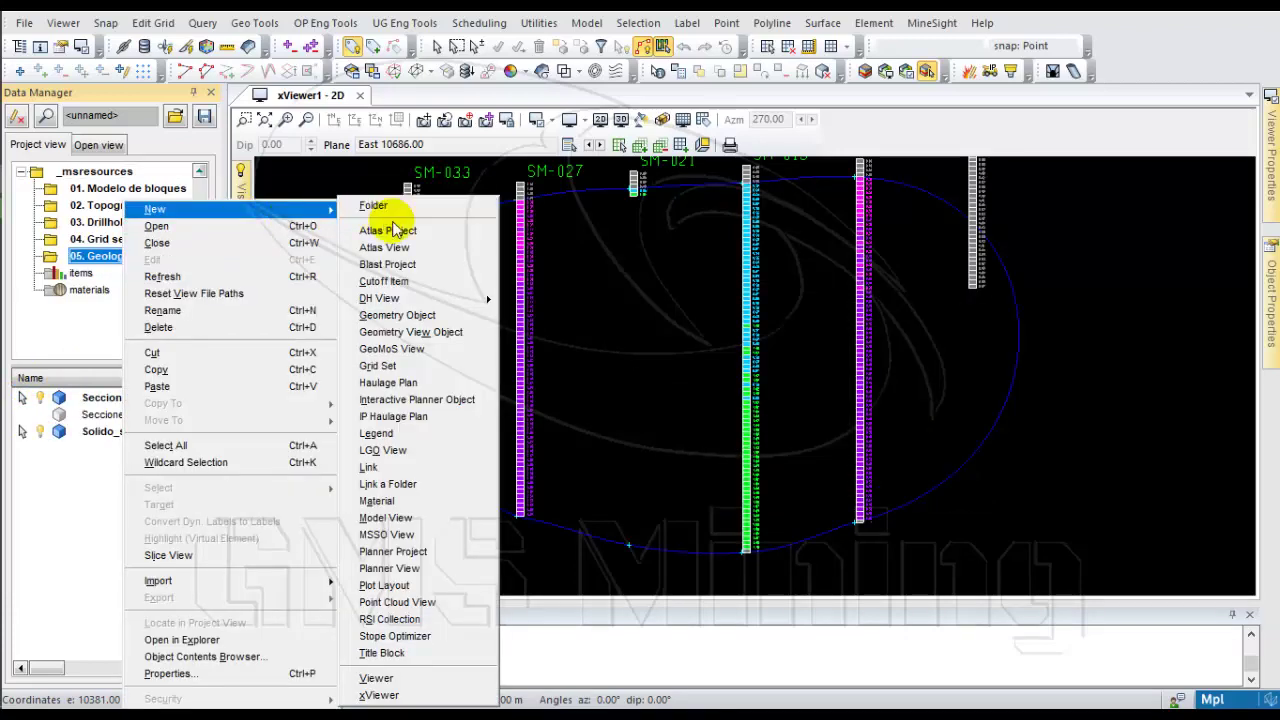
{"action": "left_click", "coordinate": [412, 316]}
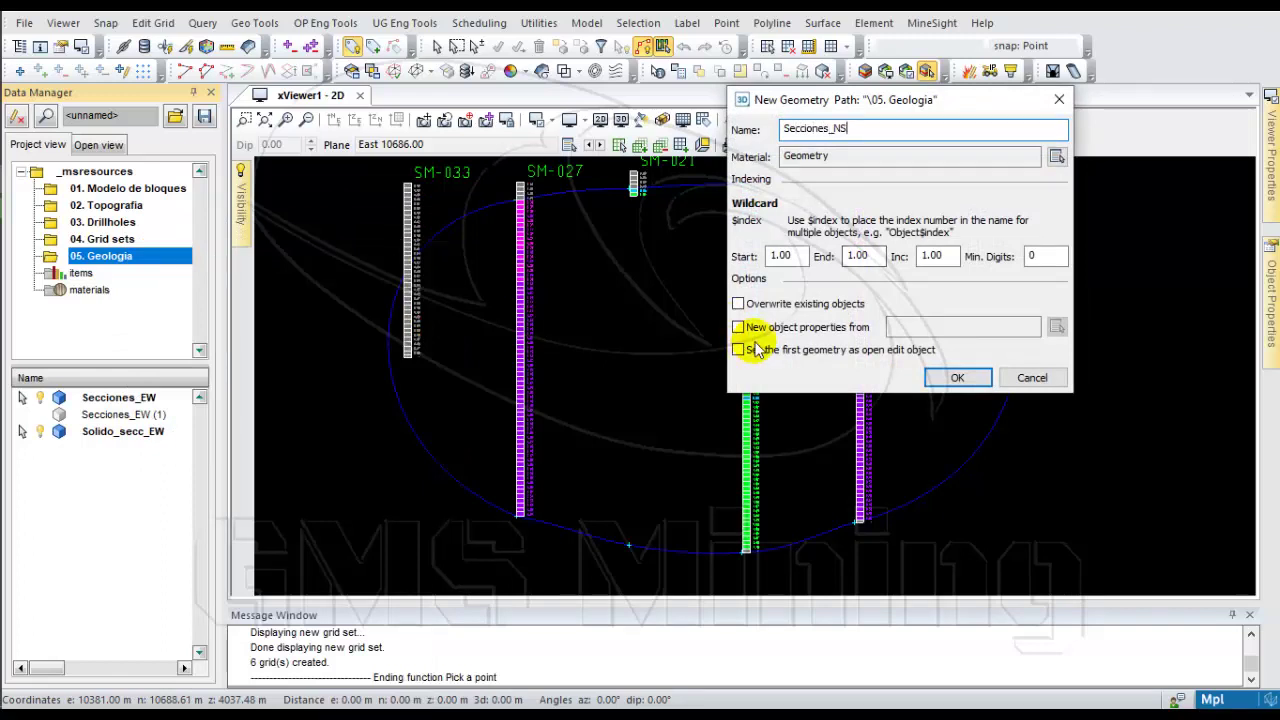
{"action": "left_click", "coordinate": [948, 386]}
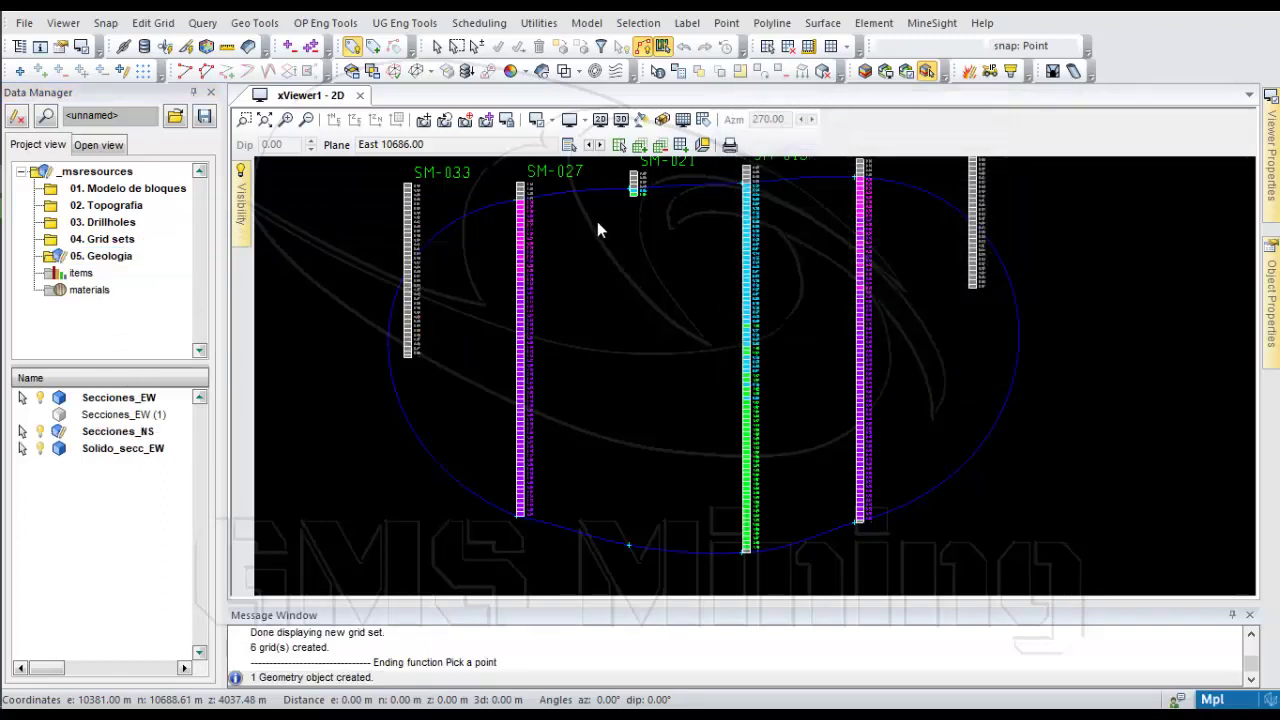
Start a polygon on East 10686.00 along the upper mineralized contacts of drillholes SM-027, SM-021 and SM-015
{"action": "right_click", "coordinate": [598, 222]}
{"action": "left_click", "coordinate": [667, 301]}
{"action": "scroll", "coordinate": [505, 202], "scroll_direction": "up", "scroll_amount": 5}
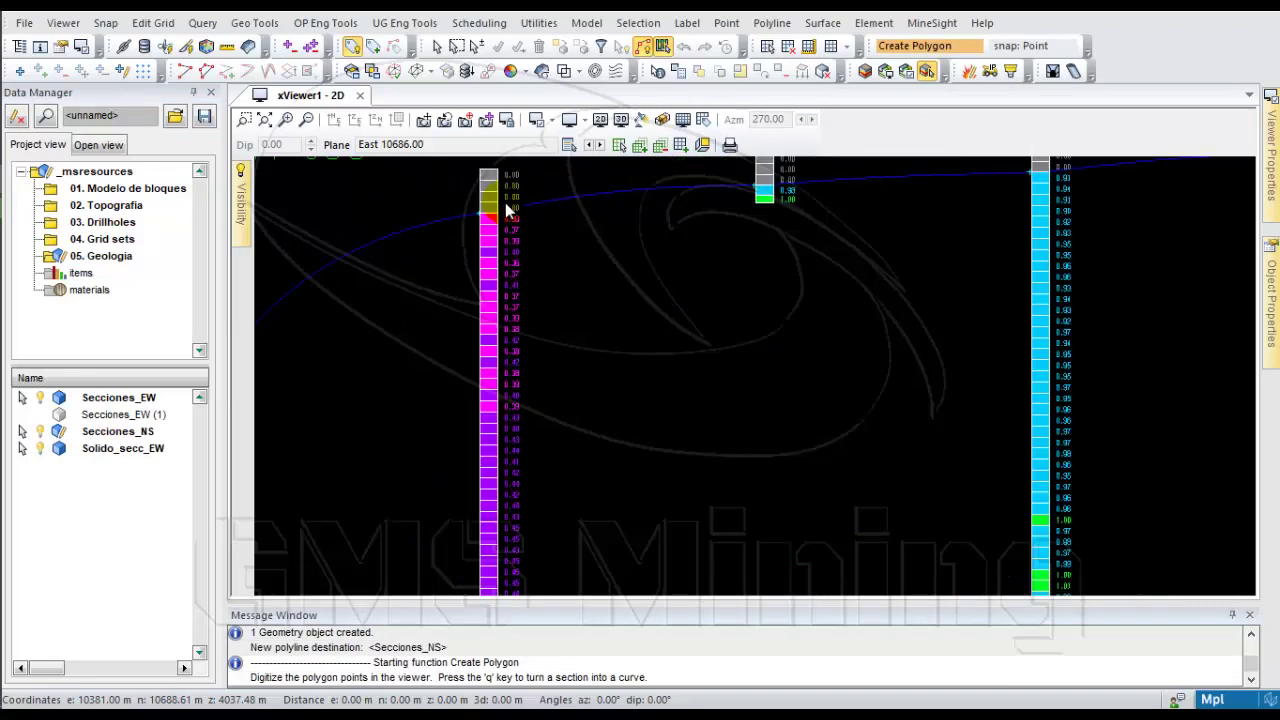
{"action": "scroll", "coordinate": [385, 268], "scroll_direction": "down", "scroll_amount": 2}
{"action": "scroll", "coordinate": [685, 223], "scroll_direction": "up", "scroll_amount": 2}
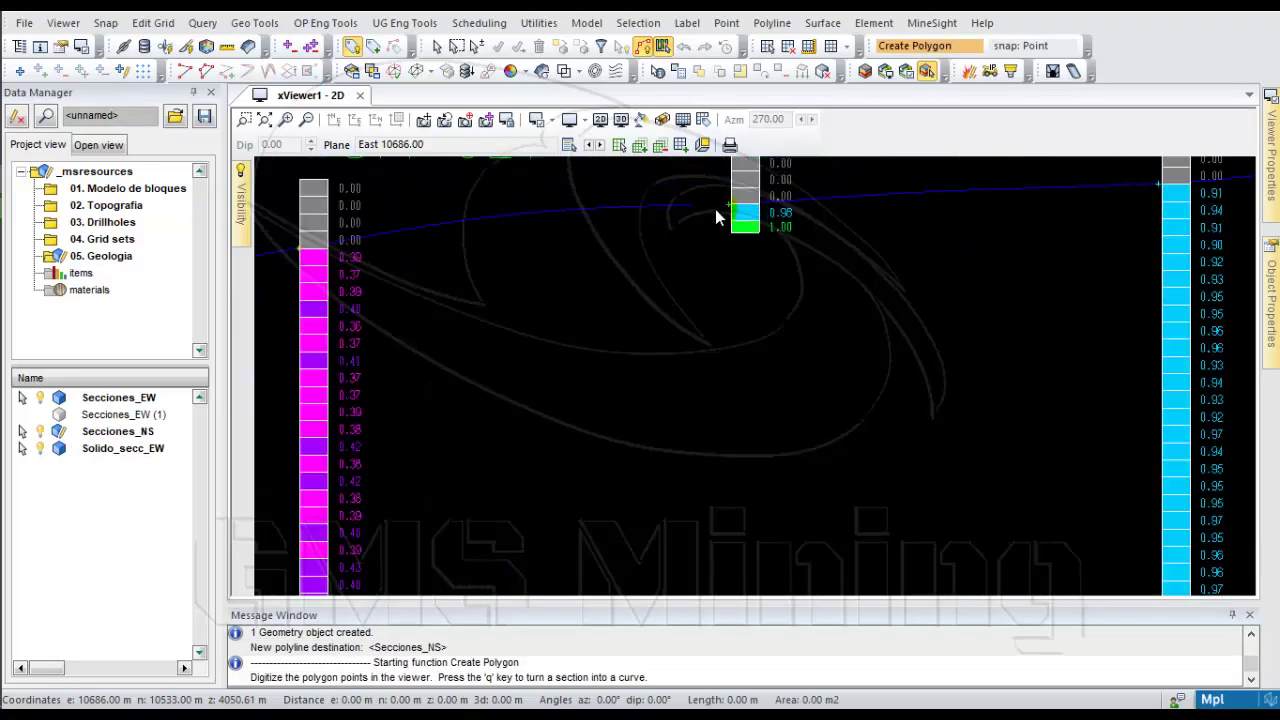
{"action": "left_click", "coordinate": [715, 208]}
{"action": "left_click", "coordinate": [727, 207]}
{"action": "scroll", "coordinate": [651, 286], "scroll_direction": "down", "scroll_amount": 3}
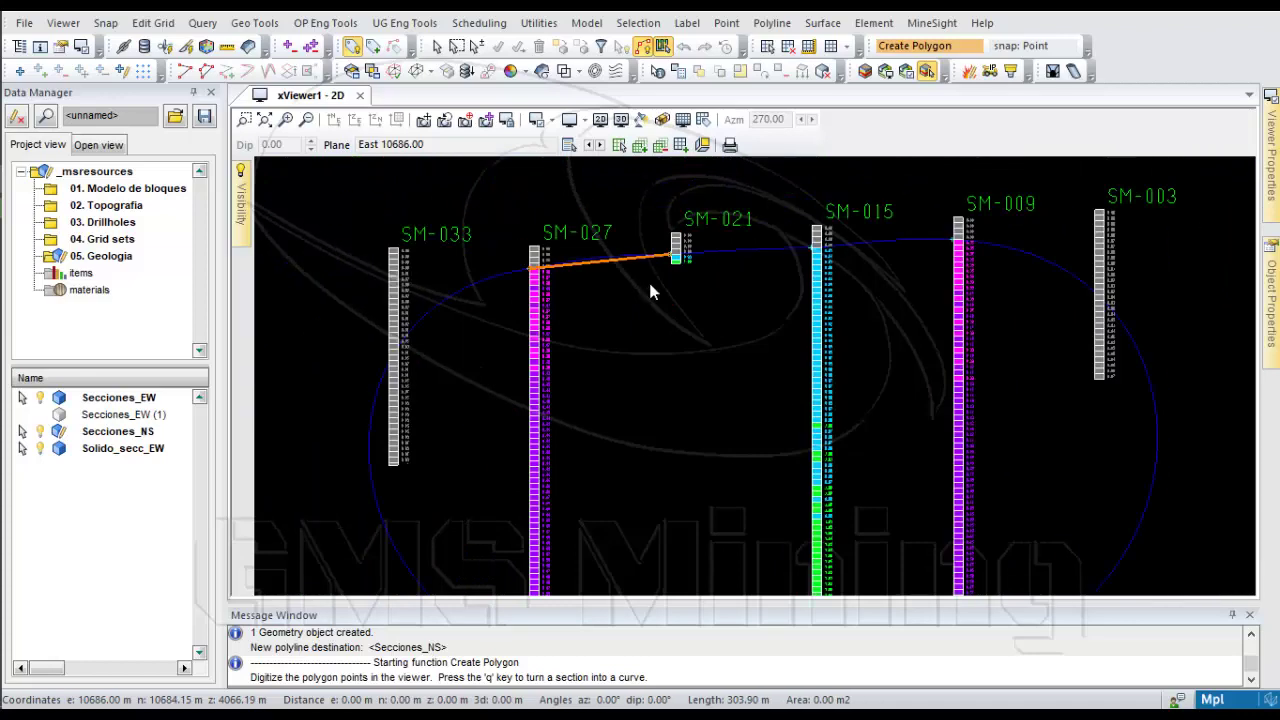
{"action": "scroll", "coordinate": [786, 271], "scroll_direction": "up", "scroll_amount": 4}
{"action": "left_click", "coordinate": [716, 292]}
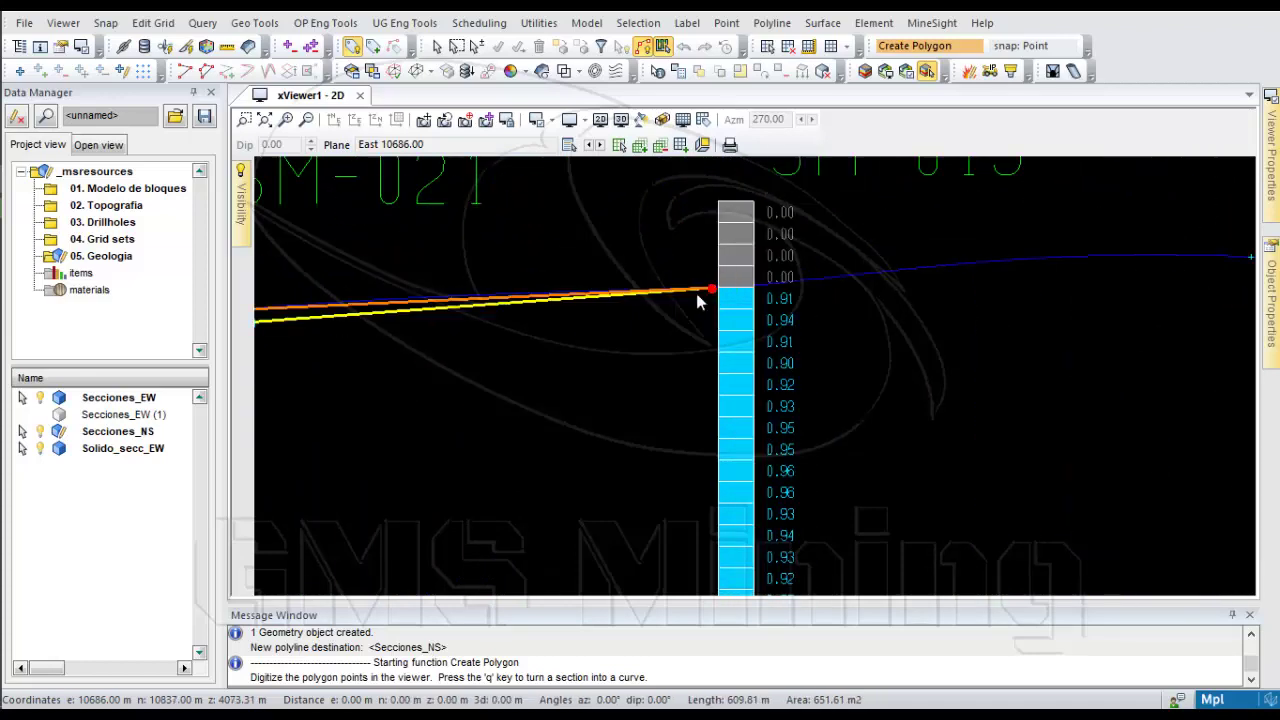
Extend the polygon's upper edge through the top contact of SM-009 to a point between SM-009 and SM-003
{"action": "scroll", "coordinate": [716, 292], "scroll_direction": "down", "scroll_amount": 3}
{"action": "scroll", "coordinate": [880, 308], "scroll_direction": "up", "scroll_amount": 2}
{"action": "left_click", "coordinate": [905, 292]}
{"action": "scroll", "coordinate": [894, 286], "scroll_direction": "down", "scroll_amount": 3}
{"action": "scroll", "coordinate": [981, 293], "scroll_direction": "up", "scroll_amount": 3}
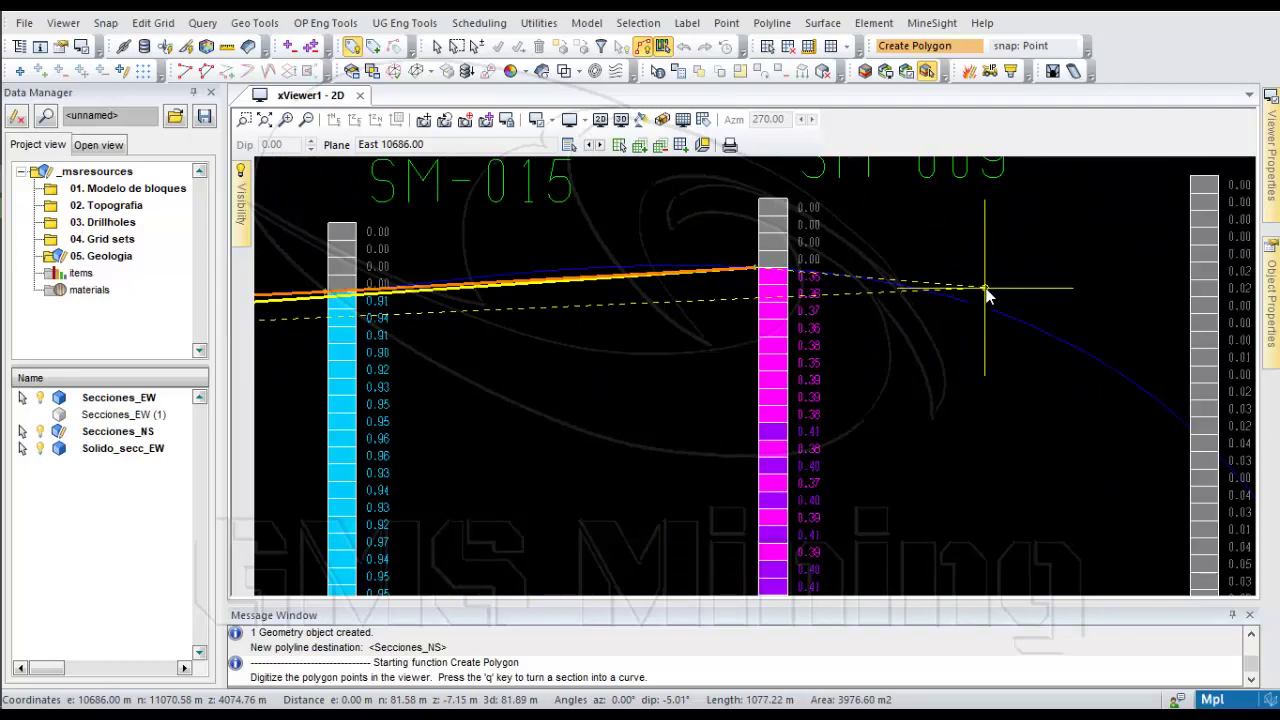
{"action": "left_click", "coordinate": [986, 290]}
Add a lower corner beyond SM-009 and trace the base through SM-009, SM-015, the intersection point under SM-021 and SM-027
{"action": "scroll", "coordinate": [986, 290], "scroll_direction": "down", "scroll_amount": 3}
{"action": "scroll", "coordinate": [957, 461], "scroll_direction": "up", "scroll_amount": 2}
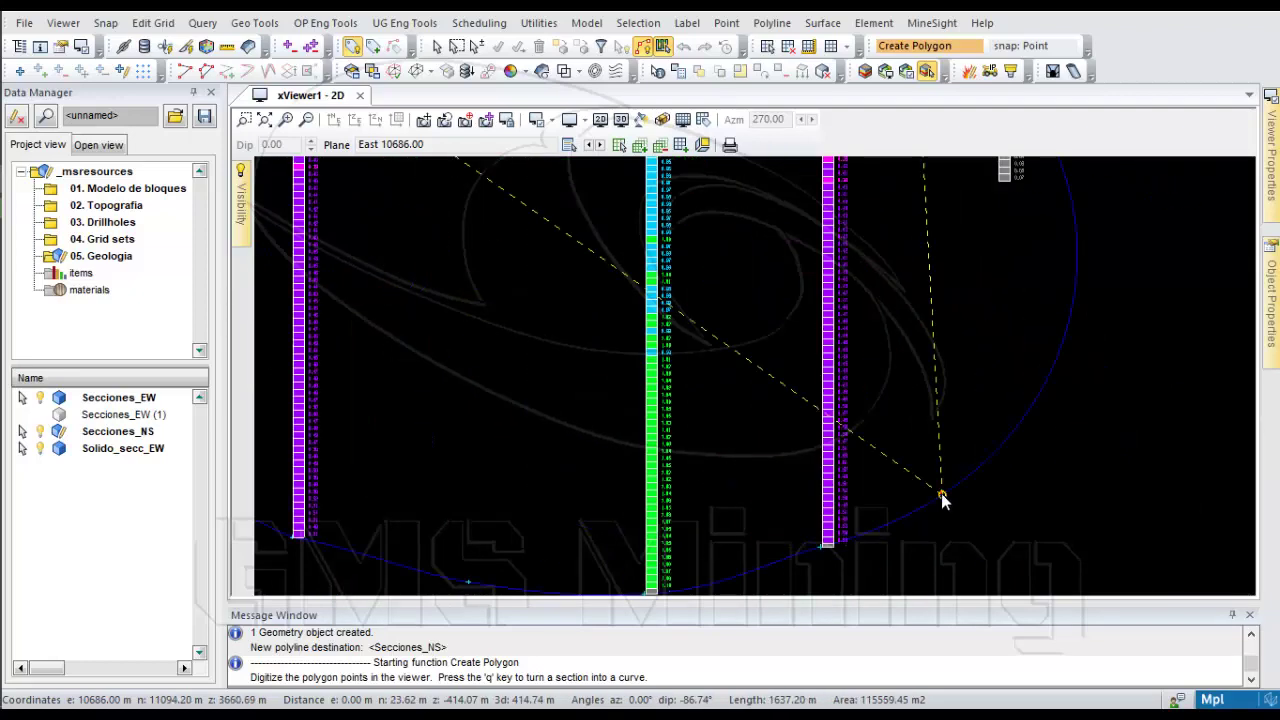
{"action": "left_click", "coordinate": [943, 497]}
{"action": "scroll", "coordinate": [820, 556], "scroll_direction": "up", "scroll_amount": 3}
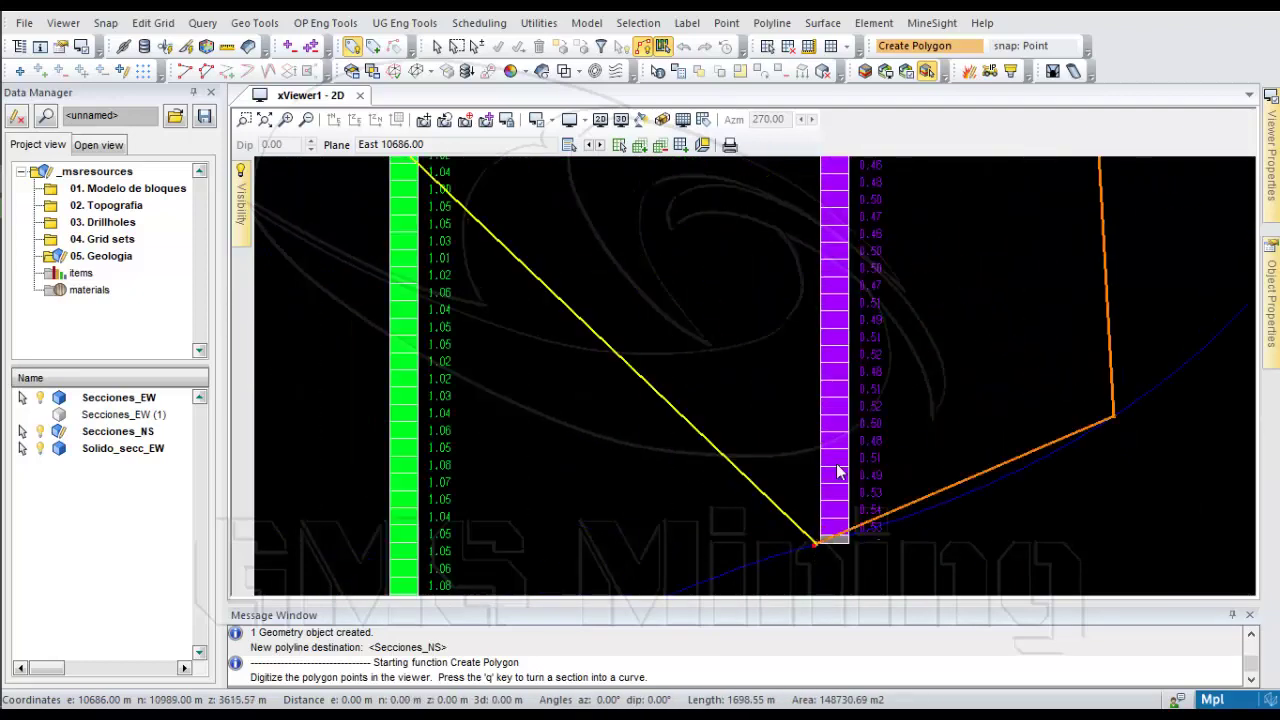
{"action": "scroll", "coordinate": [836, 463], "scroll_direction": "down", "scroll_amount": 4}
{"action": "scroll", "coordinate": [747, 497], "scroll_direction": "up", "scroll_amount": 2}
{"action": "left_click", "coordinate": [740, 470]}
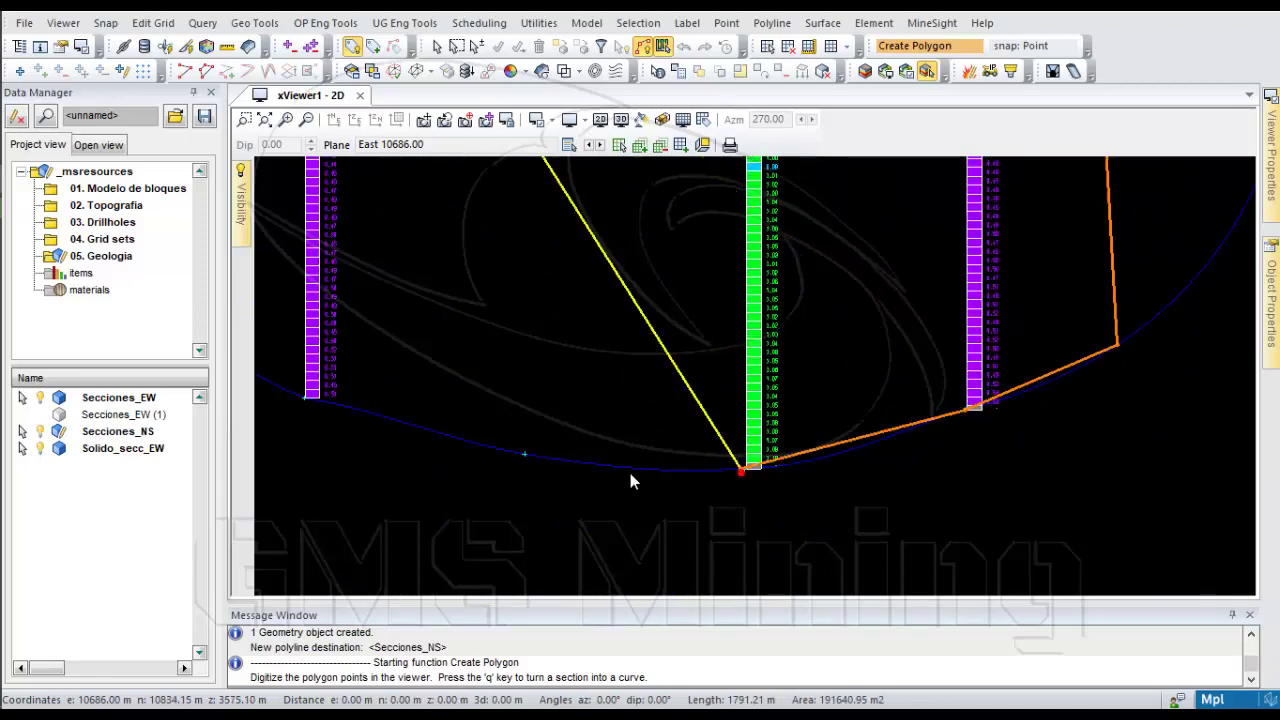
{"action": "left_click", "coordinate": [522, 455]}
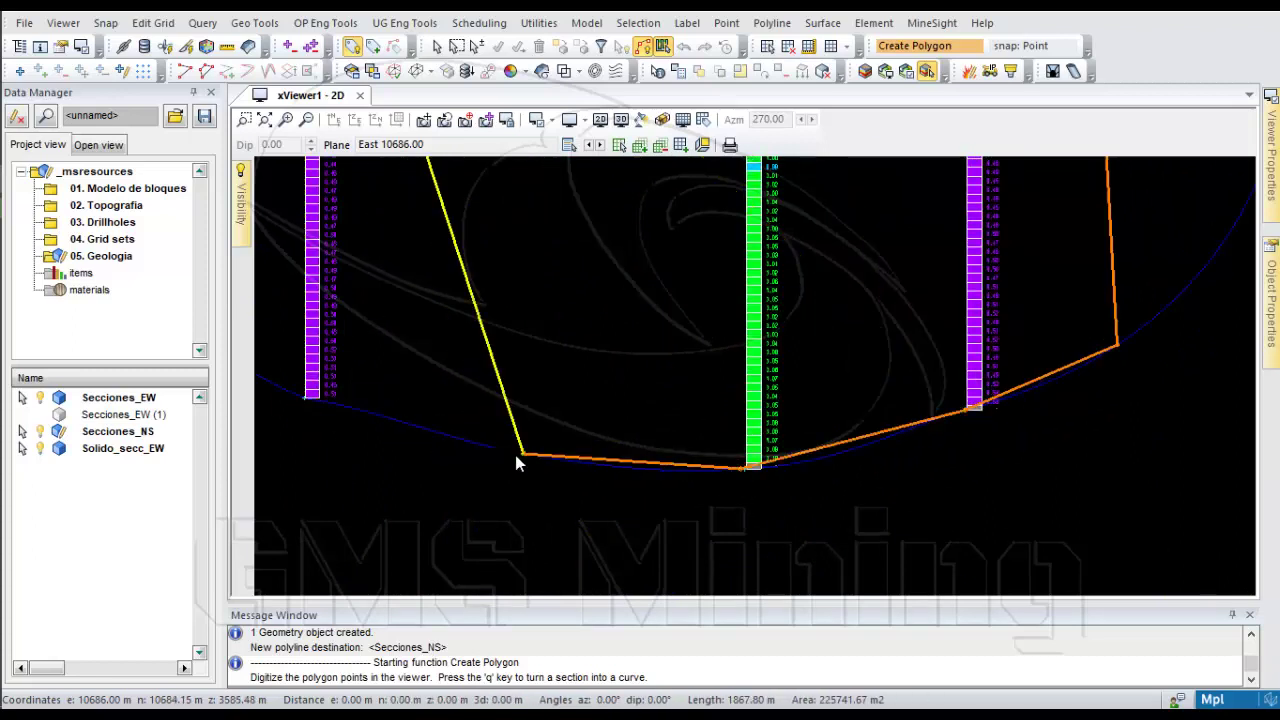
{"action": "left_click", "coordinate": [307, 398]}
Place the lower and upper corners between SM-027 and SM-033 and finish the East 10686.00 polygon
{"action": "scroll", "coordinate": [383, 409], "scroll_direction": "down", "scroll_amount": 3}
{"action": "scroll", "coordinate": [530, 397], "scroll_direction": "up", "scroll_amount": 2}
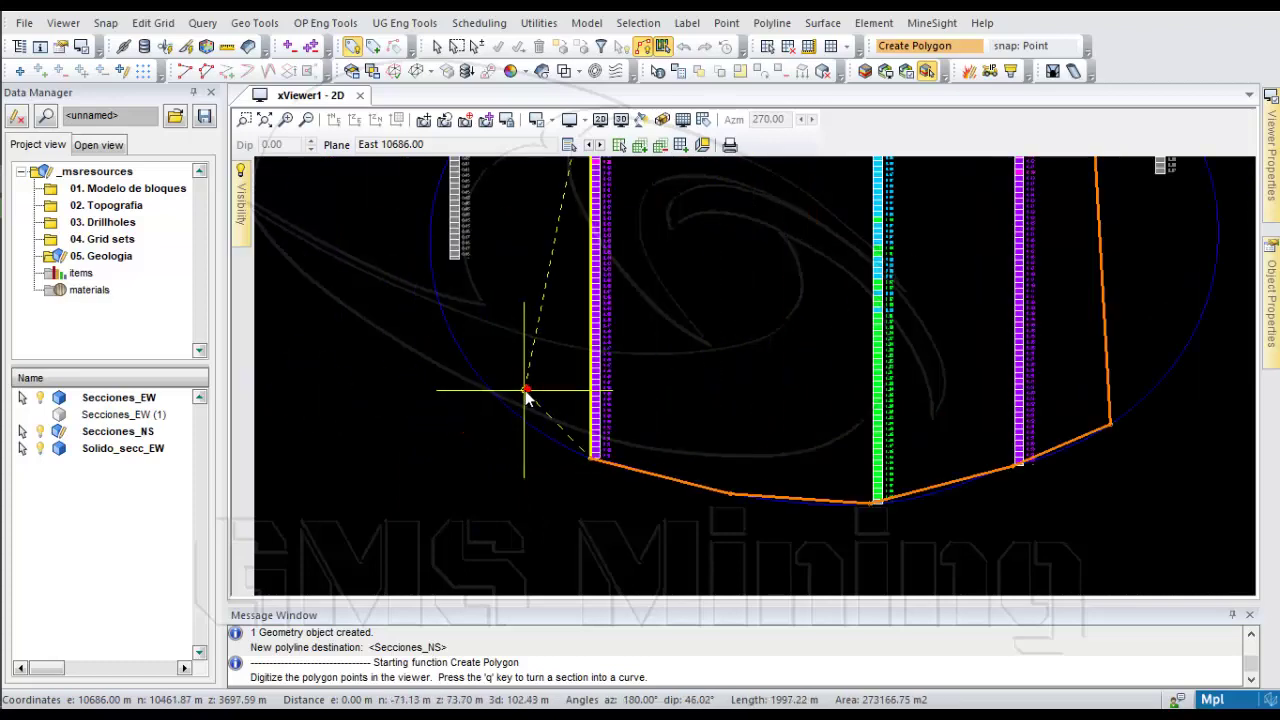
{"action": "scroll", "coordinate": [525, 398], "scroll_direction": "down", "scroll_amount": 2}
{"action": "scroll", "coordinate": [518, 234], "scroll_direction": "up", "scroll_amount": 2}
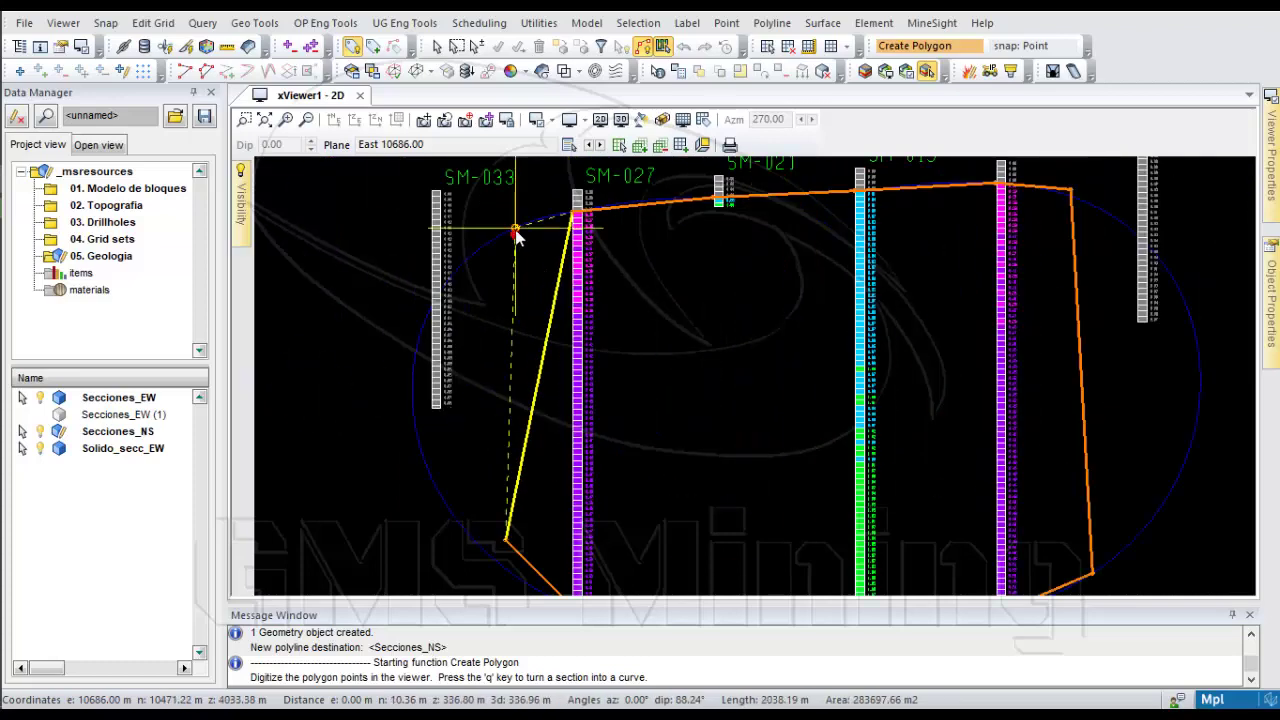
{"action": "left_click", "coordinate": [515, 229]}
{"action": "scroll", "coordinate": [523, 250], "scroll_direction": "down", "scroll_amount": 3}
{"action": "right_click", "coordinate": [607, 304]}
{"action": "scroll", "coordinate": [572, 284], "scroll_direction": "down", "scroll_amount": 2}
{"action": "scroll", "coordinate": [572, 284], "scroll_direction": "up", "scroll_amount": 3}
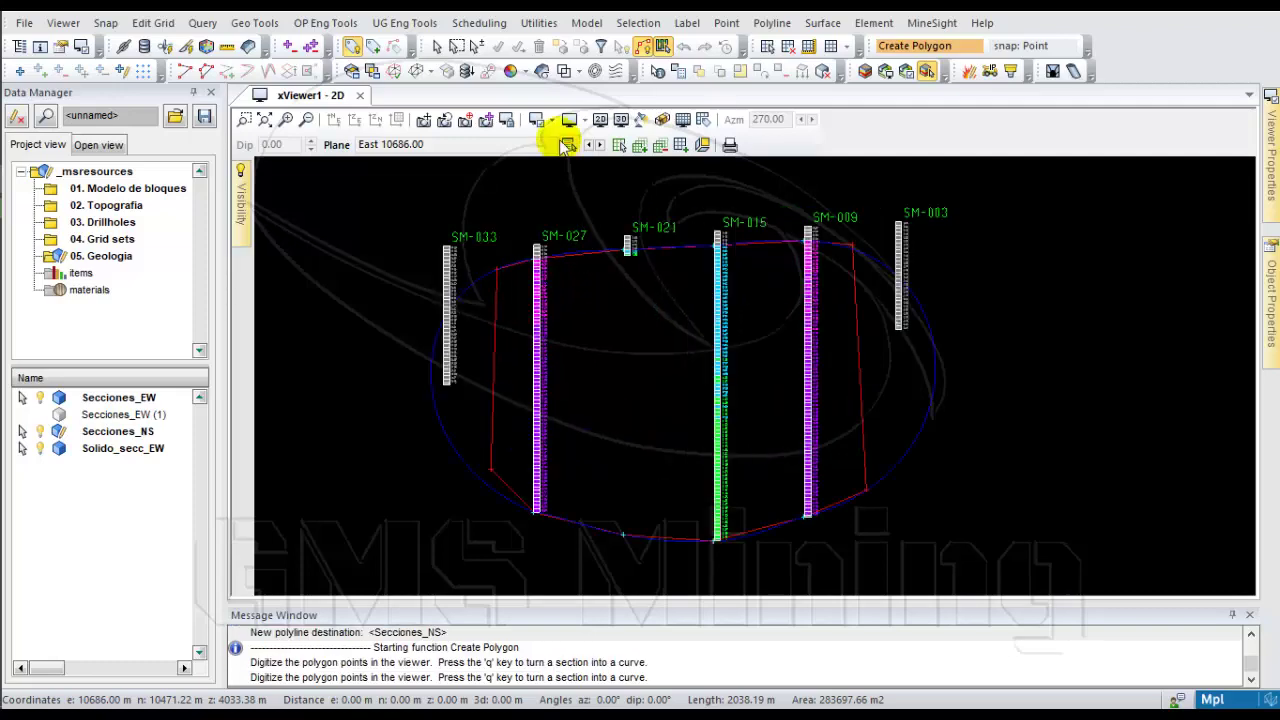
Move to the East 10838.50 section and start a polygon at the upper mineralized contacts of SM-028 and SM-022
{"action": "left_click", "coordinate": [599, 145]}
{"action": "scroll", "coordinate": [510, 262], "scroll_direction": "up", "scroll_amount": 4}
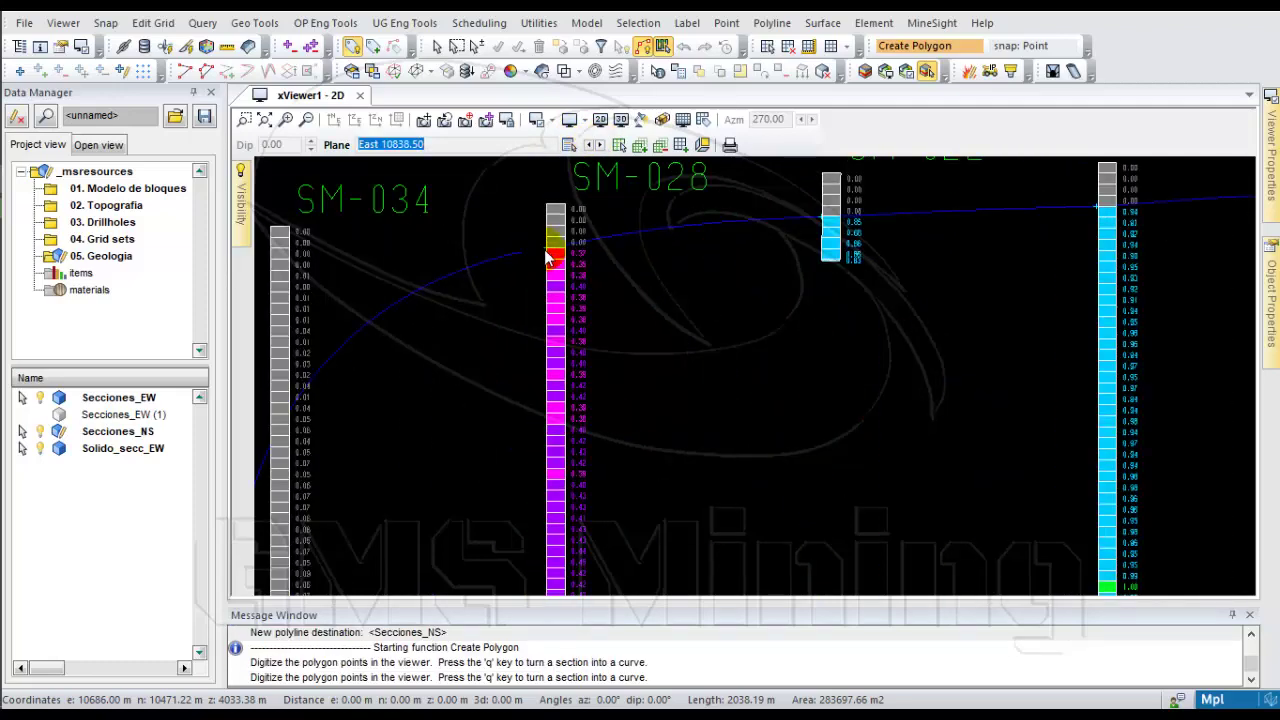
{"action": "left_click", "coordinate": [545, 248]}
{"action": "scroll", "coordinate": [599, 262], "scroll_direction": "down", "scroll_amount": 2}
{"action": "scroll", "coordinate": [726, 247], "scroll_direction": "up", "scroll_amount": 2}
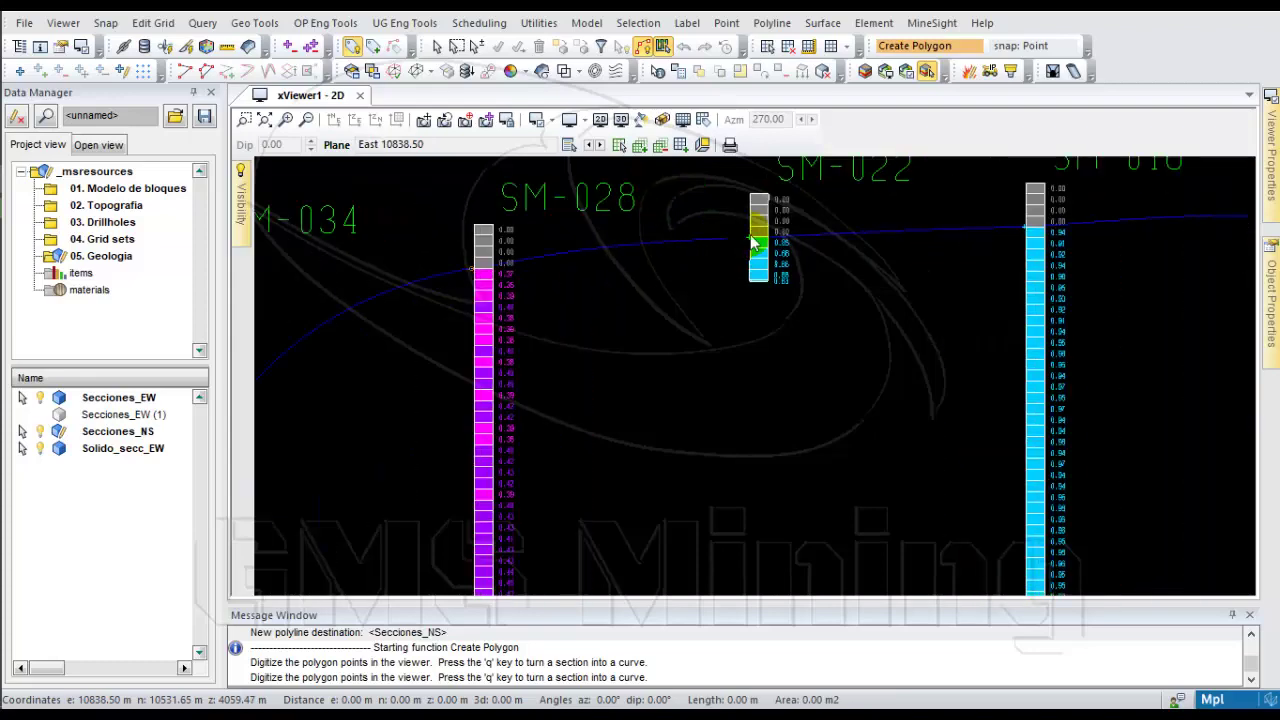
{"action": "left_click", "coordinate": [750, 244]}
Continue the polygon's upper edge through the top contacts of SM-016 and SM-010 to a corner beyond SM-010
{"action": "scroll", "coordinate": [813, 248], "scroll_direction": "down", "scroll_amount": 2}
{"action": "scroll", "coordinate": [755, 277], "scroll_direction": "up", "scroll_amount": 2}
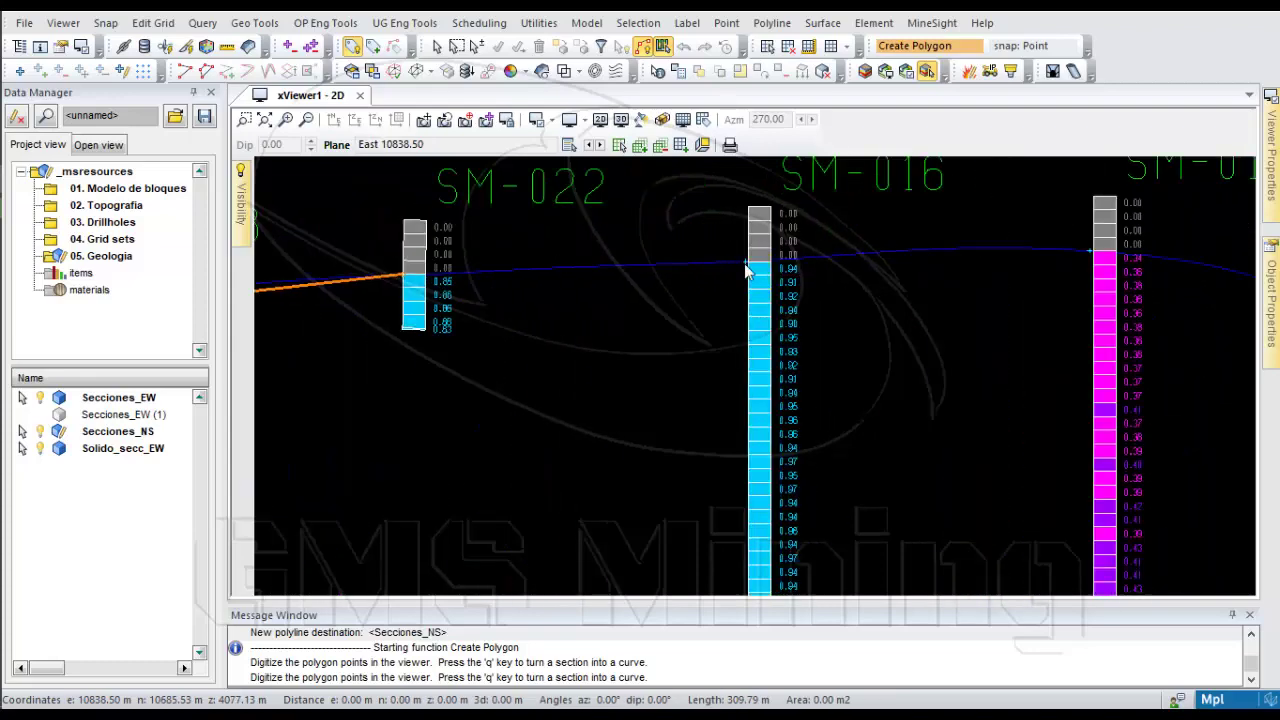
{"action": "left_click", "coordinate": [746, 263]}
{"action": "scroll", "coordinate": [749, 266], "scroll_direction": "down", "scroll_amount": 5}
{"action": "scroll", "coordinate": [878, 277], "scroll_direction": "up", "scroll_amount": 6}
{"action": "left_click", "coordinate": [800, 277]}
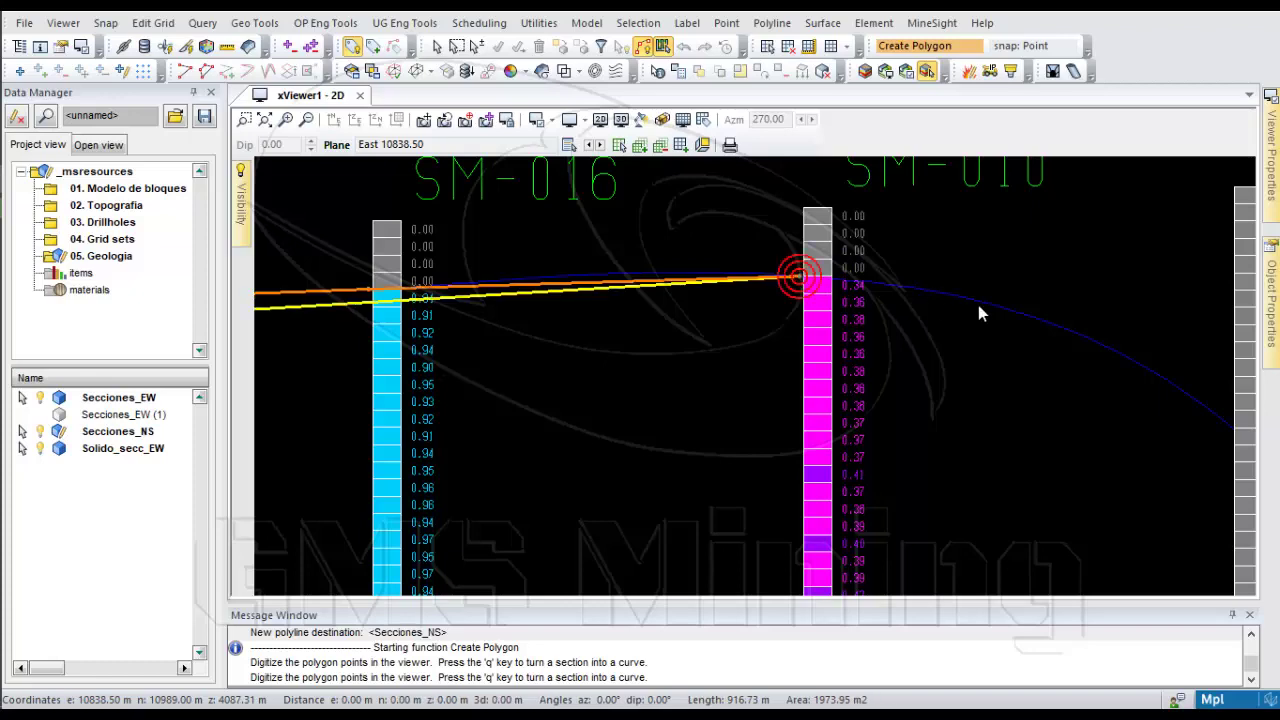
{"action": "scroll", "coordinate": [1034, 317], "scroll_direction": "down", "scroll_amount": 2}
{"action": "scroll", "coordinate": [973, 540], "scroll_direction": "up", "scroll_amount": 2}
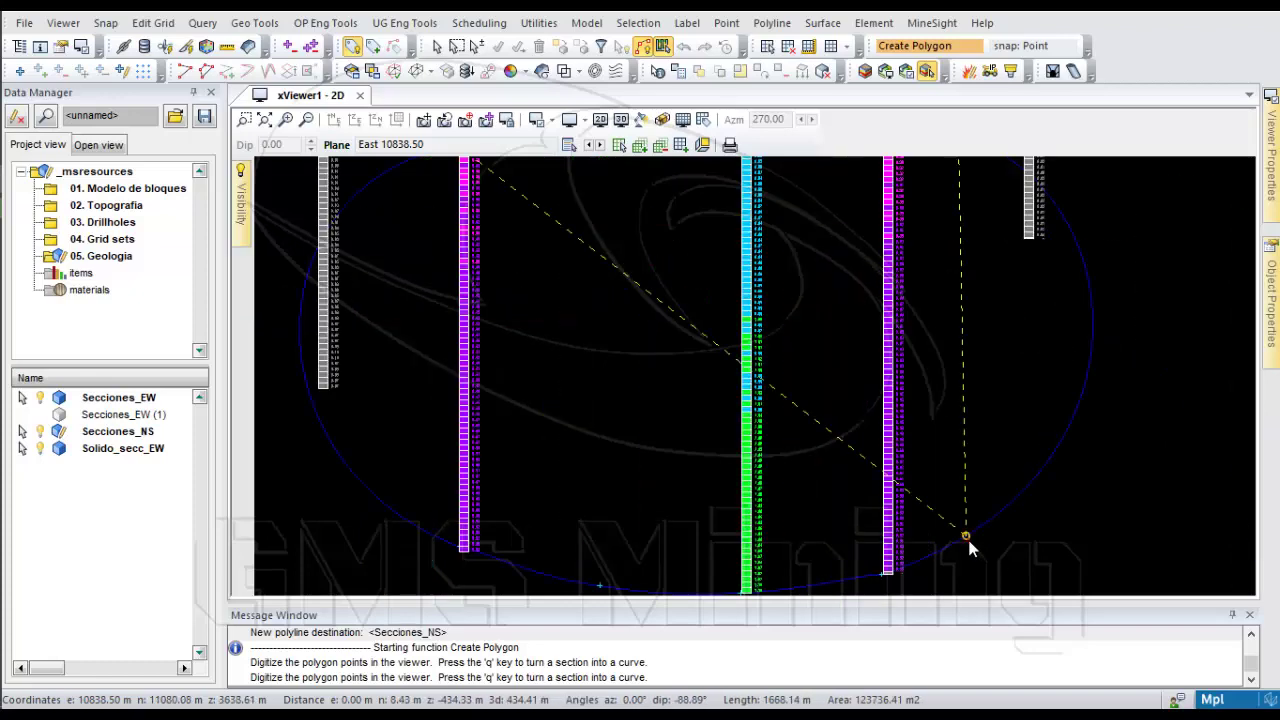
Add a lower corner beyond SM-010 and trace the base through SM-010, SM-016, the intersection point under SM-022 and SM-028
{"action": "left_click", "coordinate": [967, 540]}
{"action": "left_click", "coordinate": [881, 572]}
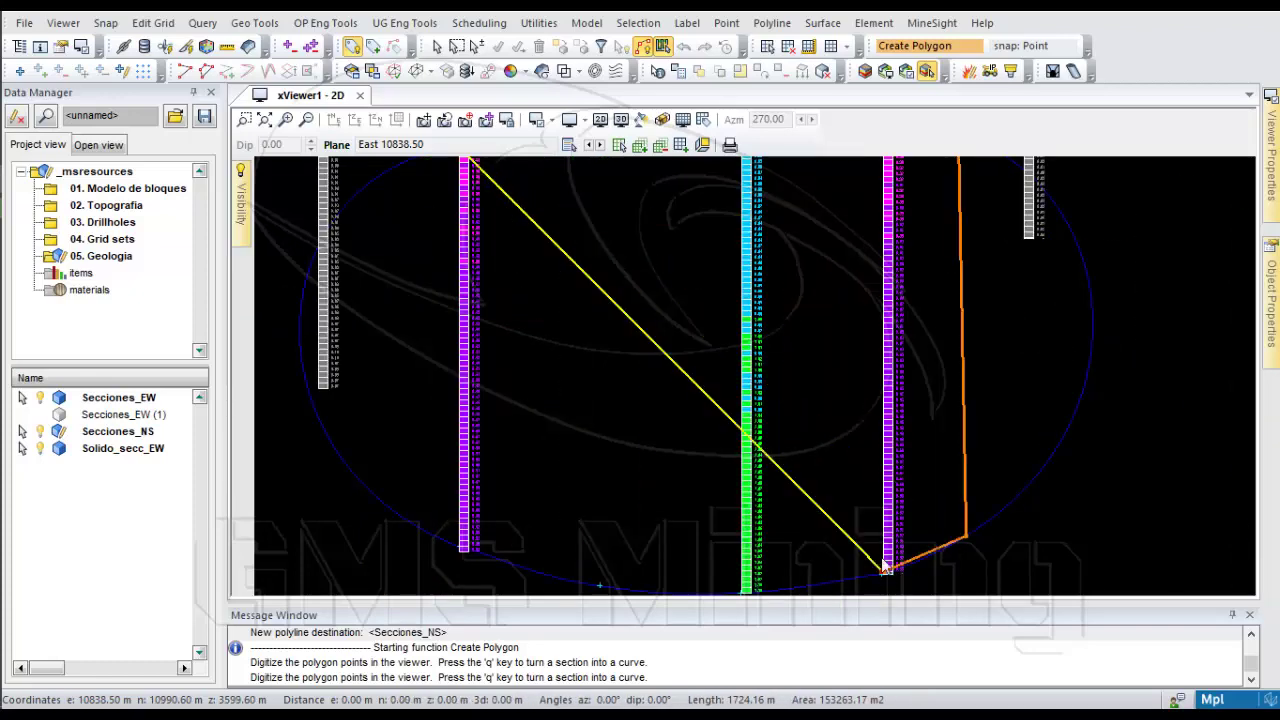
{"action": "scroll", "coordinate": [738, 506], "scroll_direction": "down", "scroll_amount": 2}
{"action": "scroll", "coordinate": [866, 510], "scroll_direction": "up", "scroll_amount": 3}
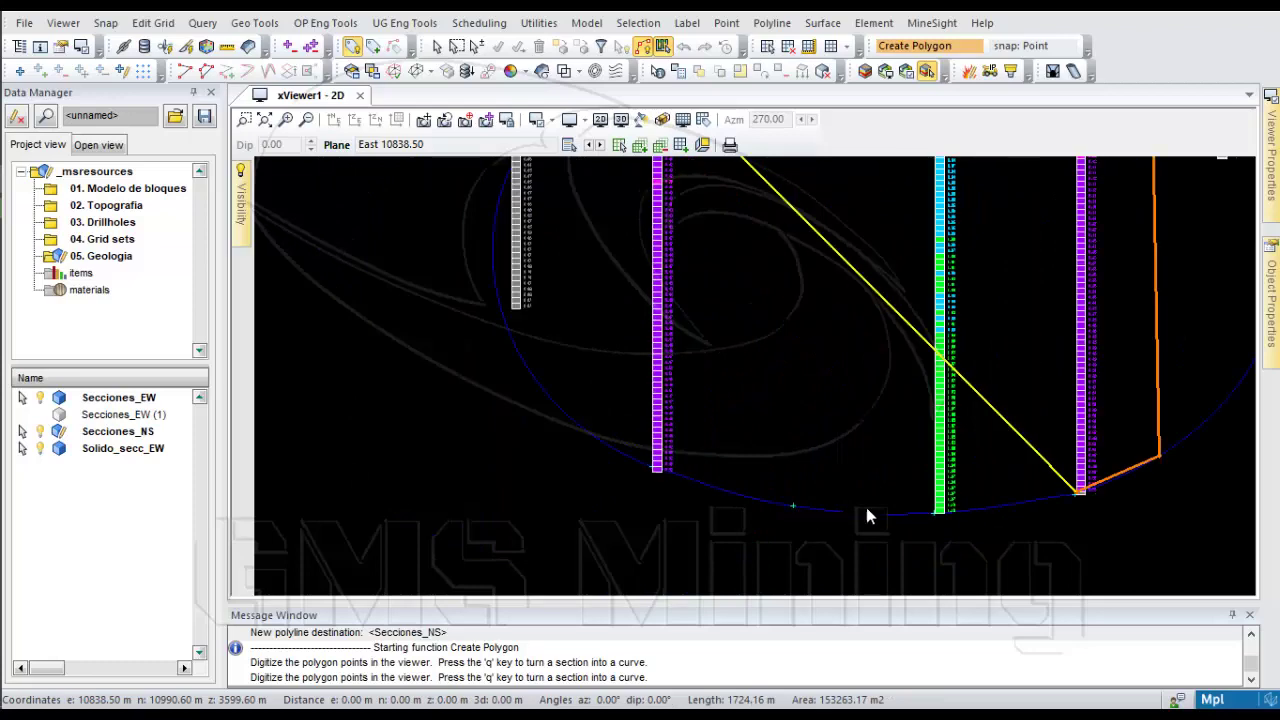
{"action": "left_click", "coordinate": [928, 515]}
{"action": "left_click", "coordinate": [705, 500]}
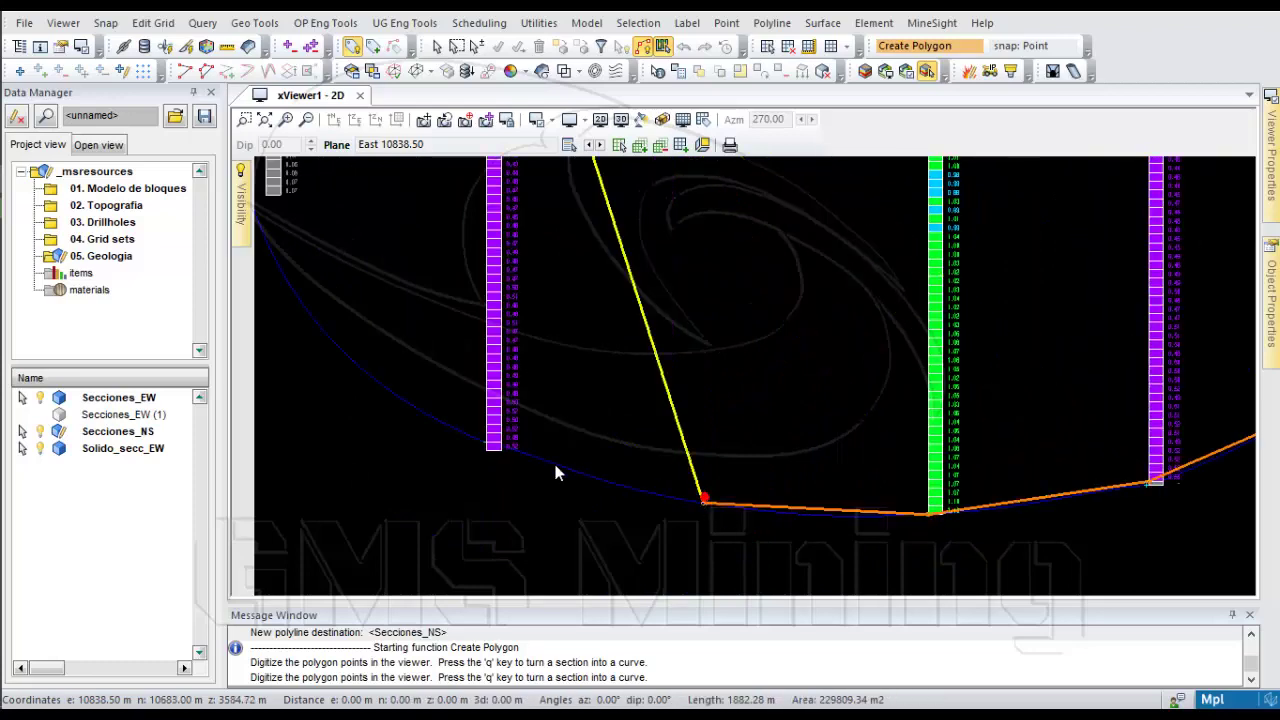
{"action": "left_click", "coordinate": [490, 451]}
Place the lower and upper corners between SM-028 and SM-034 and finish the East 10838.50 polygon
{"action": "scroll", "coordinate": [505, 414], "scroll_direction": "down", "scroll_amount": 2}
{"action": "scroll", "coordinate": [506, 415], "scroll_direction": "up", "scroll_amount": 1}
{"action": "left_click", "coordinate": [459, 424]}
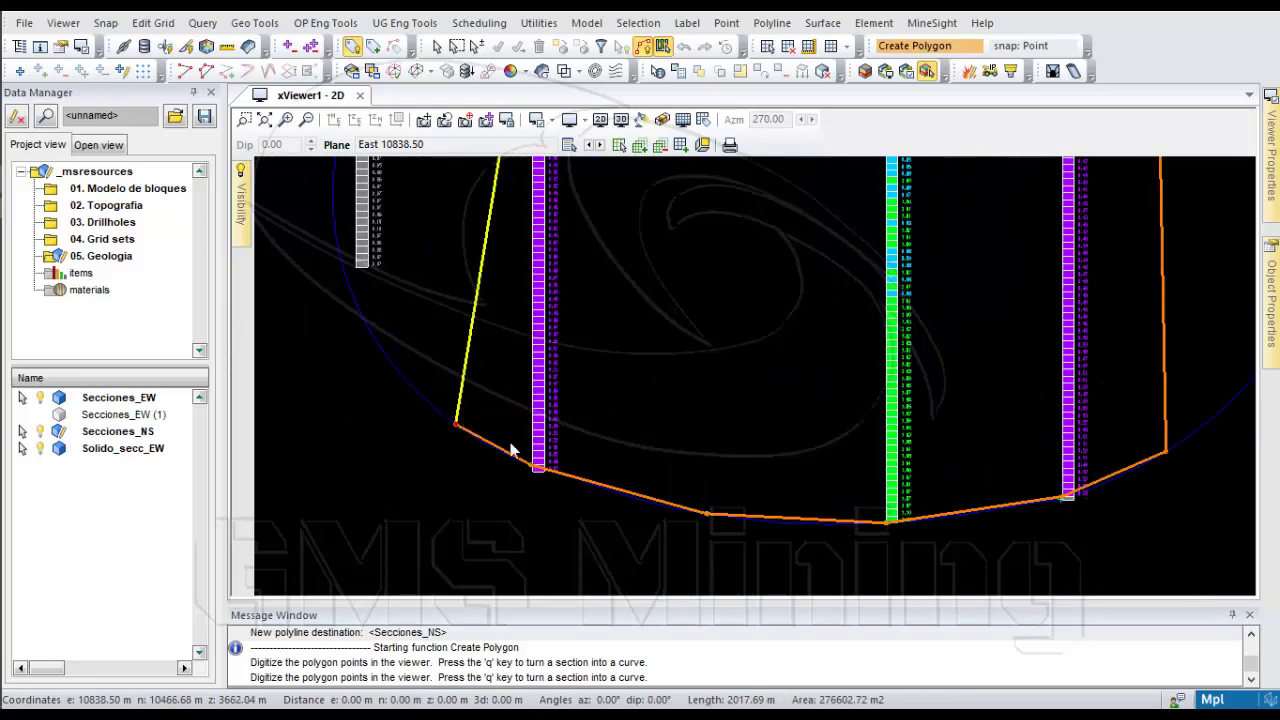
{"action": "scroll", "coordinate": [505, 444], "scroll_direction": "down", "scroll_amount": 3}
{"action": "scroll", "coordinate": [495, 303], "scroll_direction": "up", "scroll_amount": 2}
{"action": "left_click", "coordinate": [467, 163]}
{"action": "scroll", "coordinate": [507, 302], "scroll_direction": "down", "scroll_amount": 3}
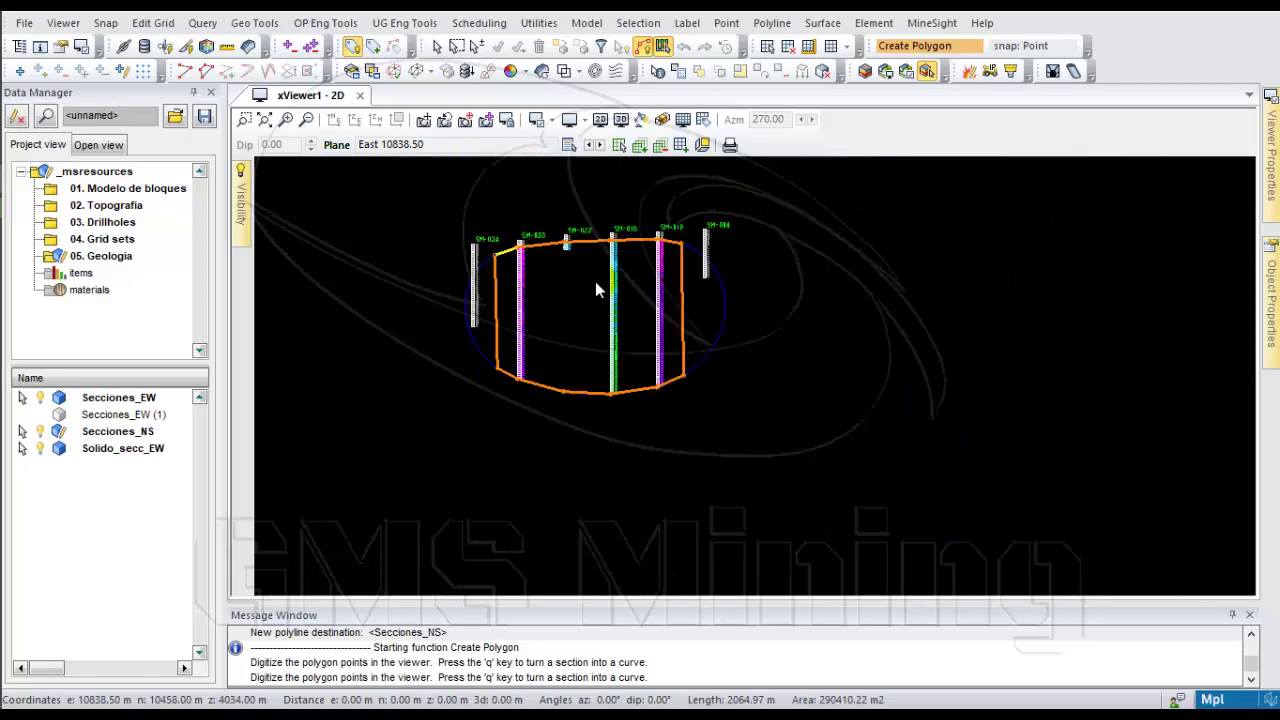
{"action": "right_click", "coordinate": [595, 281]}
{"action": "scroll", "coordinate": [549, 250], "scroll_direction": "up", "scroll_amount": 2}
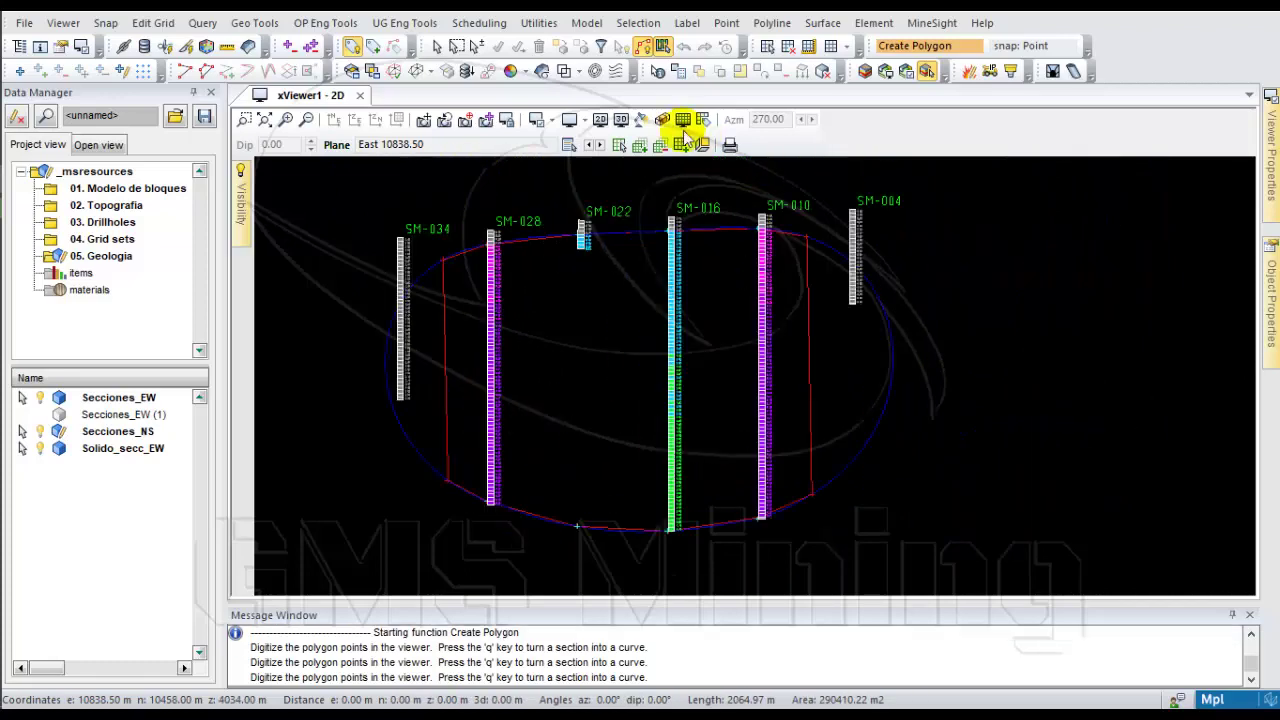
Move to the East 10991.00 section and start a polygon from a corner between SM-035 and SM-029 through the upper contacts of SM-029 and SM-023
{"action": "left_click", "coordinate": [600, 148]}
{"action": "scroll", "coordinate": [453, 347], "scroll_direction": "up", "scroll_amount": 3}
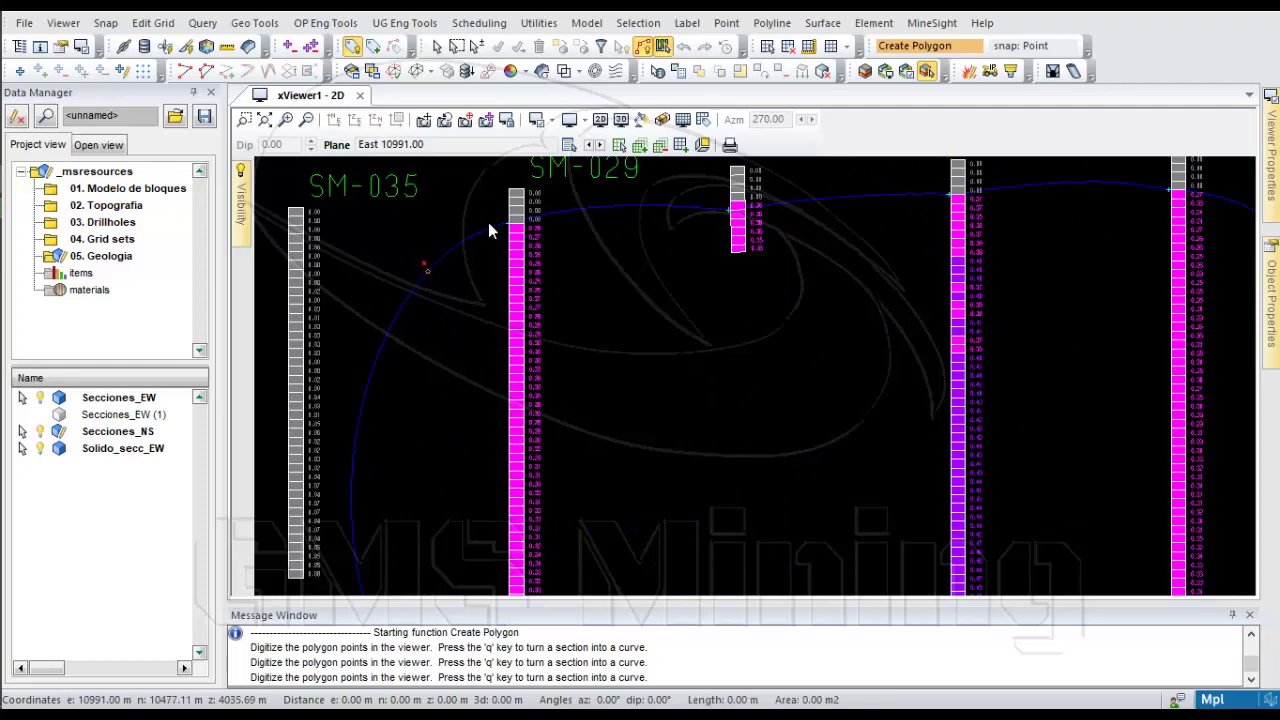
{"action": "scroll", "coordinate": [495, 227], "scroll_direction": "up", "scroll_amount": 3}
{"action": "left_click", "coordinate": [533, 229]}
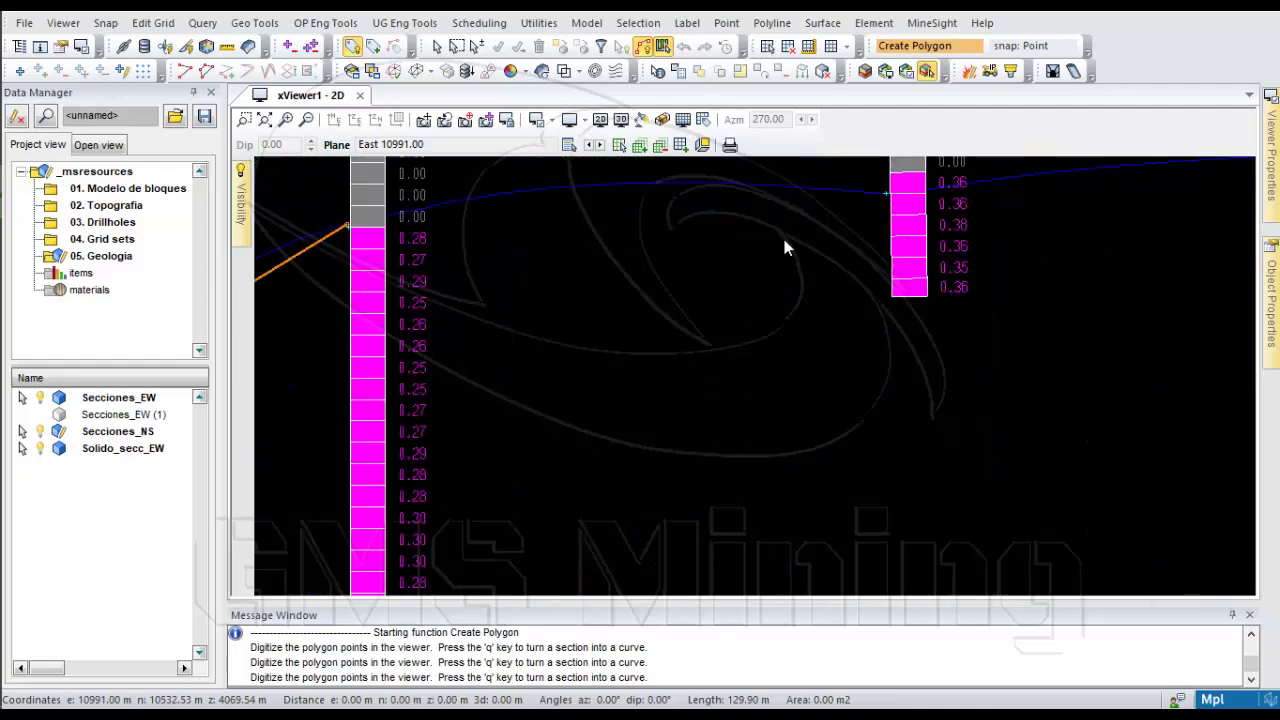
{"action": "left_click", "coordinate": [888, 192]}
Continue the polygon's upper edge through the top contacts of SM-017 and SM-011 to a corner between SM-011 and SM-005
{"action": "scroll", "coordinate": [697, 298], "scroll_direction": "down", "scroll_amount": 4}
{"action": "scroll", "coordinate": [1016, 223], "scroll_direction": "up", "scroll_amount": 3}
{"action": "middle_click_drag", "start_coordinate": [1016, 223], "coordinate": [831, 268]}
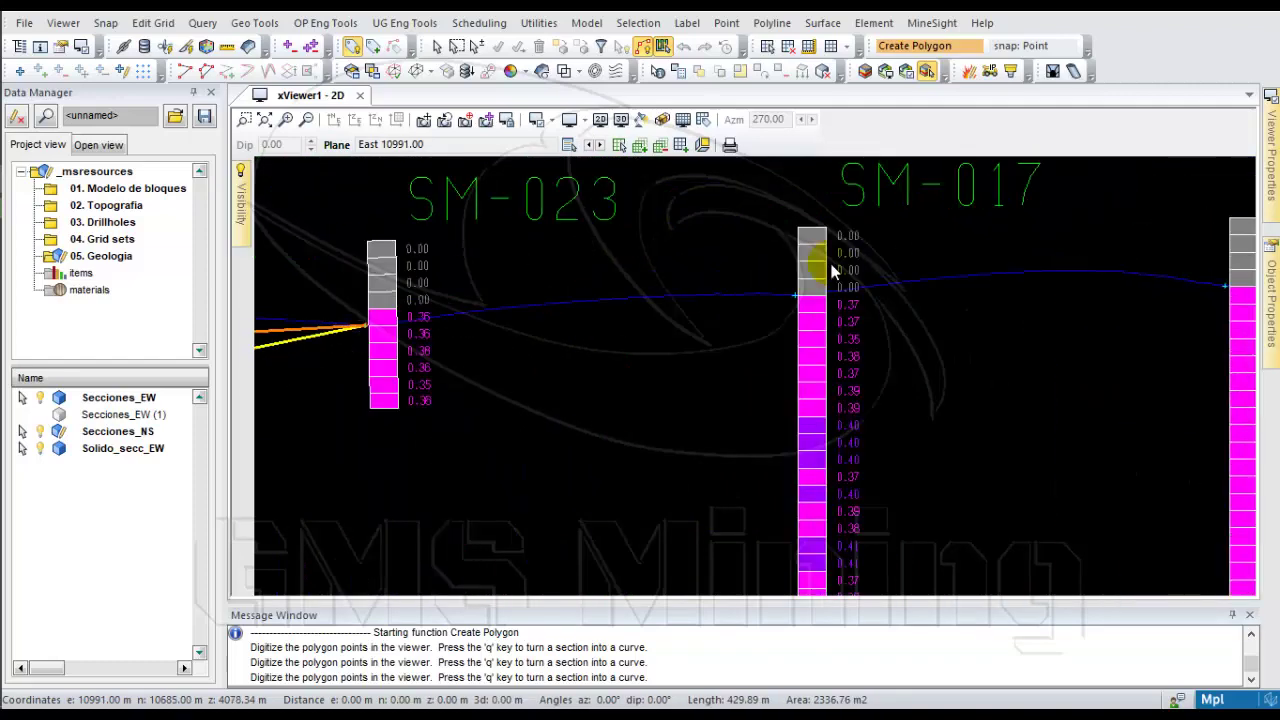
{"action": "left_click", "coordinate": [796, 299]}
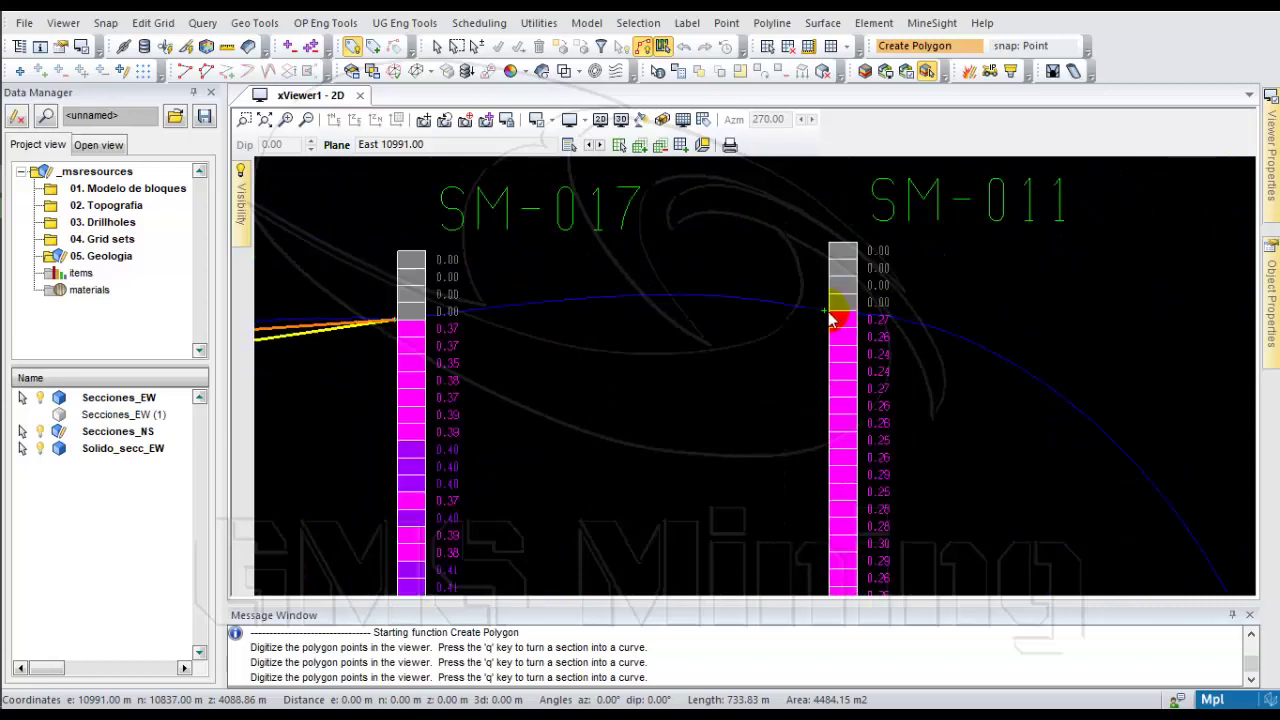
{"action": "left_click", "coordinate": [830, 317]}
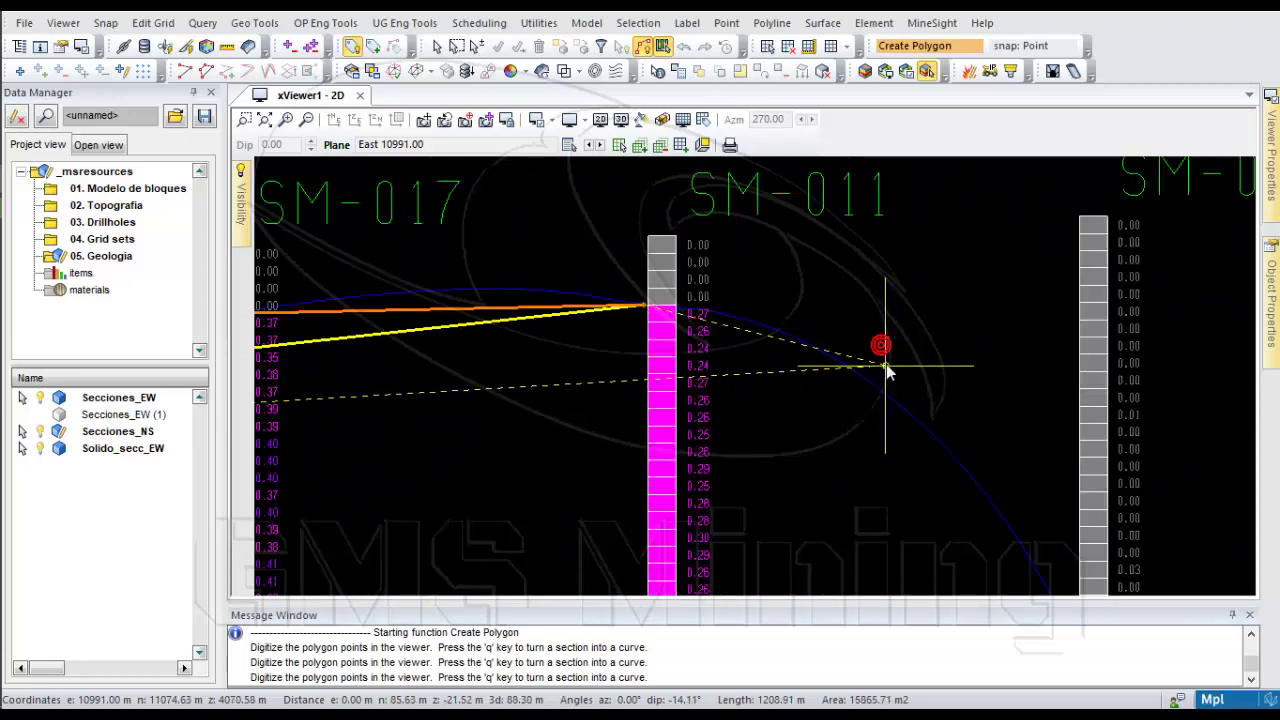
Add a lower corner beyond SM-011 and trace the base through SM-011, SM-017 and the intersection point under SM-023
{"action": "scroll", "coordinate": [852, 260], "scroll_direction": "down", "scroll_amount": 3}
{"action": "scroll", "coordinate": [835, 543], "scroll_direction": "up", "scroll_amount": 5}
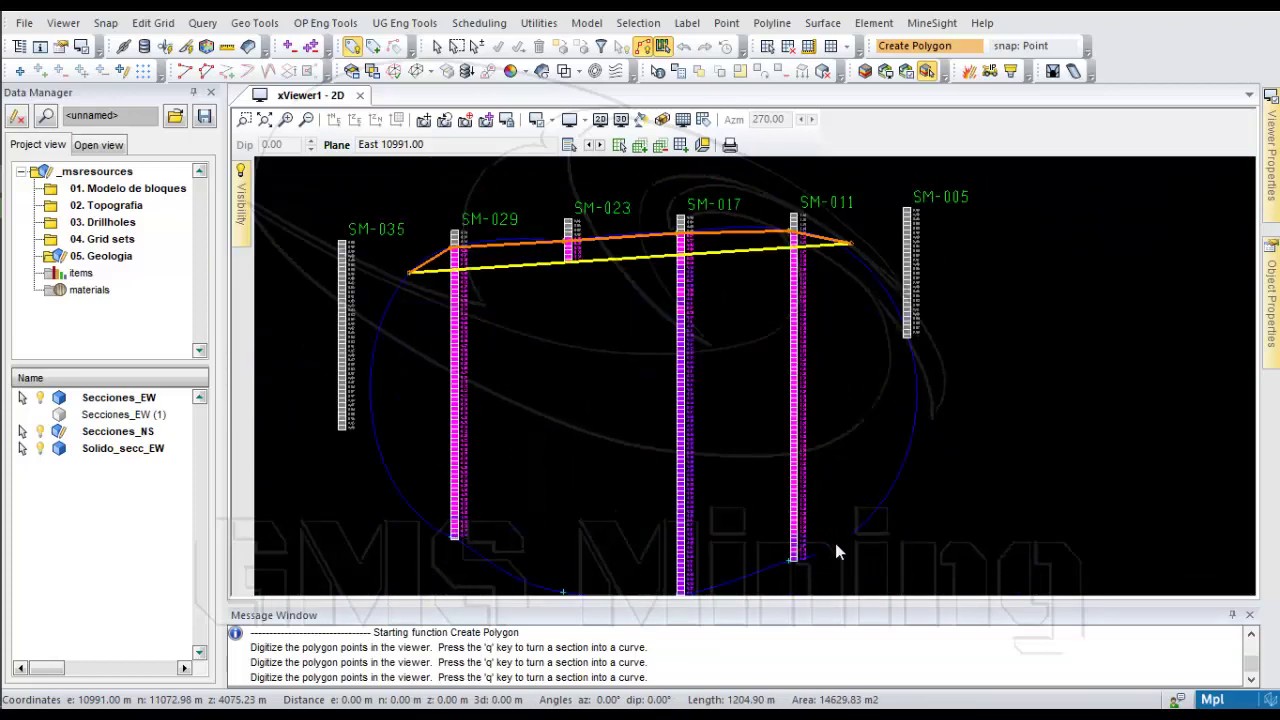
{"action": "left_click", "coordinate": [851, 529]}
{"action": "left_click", "coordinate": [747, 584]}
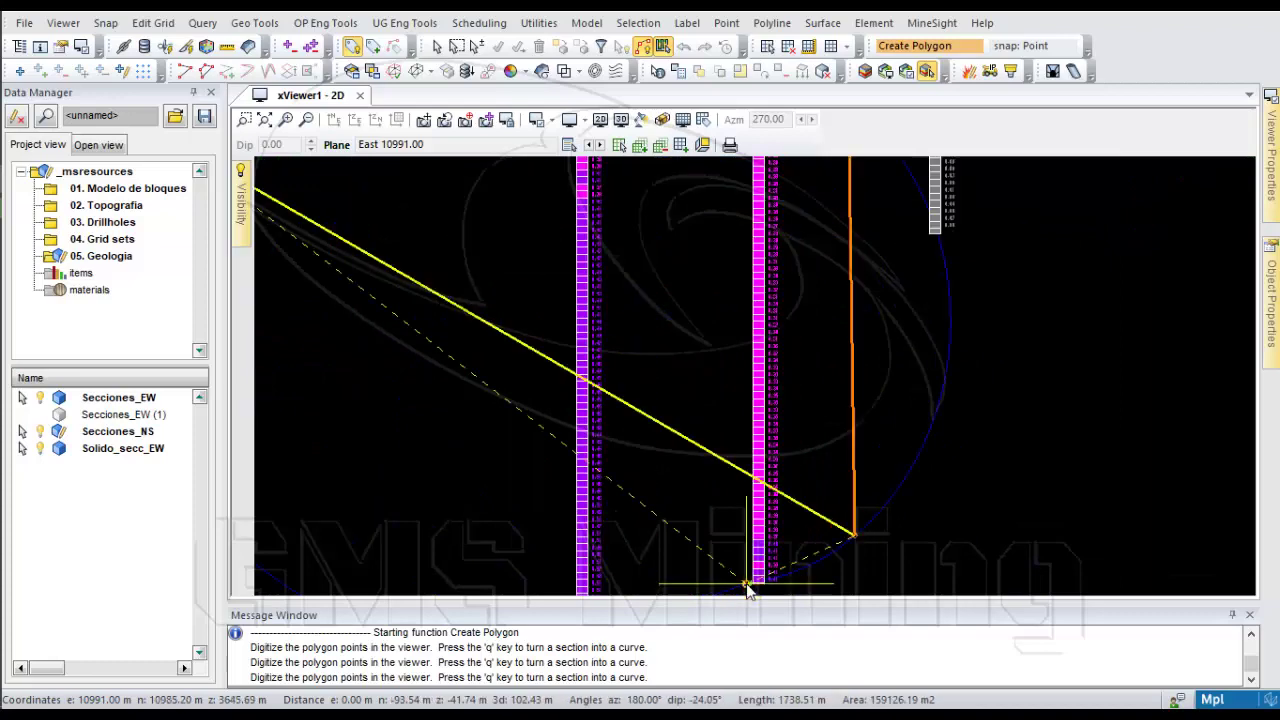
{"action": "scroll", "coordinate": [808, 435], "scroll_direction": "down", "scroll_amount": 3}
{"action": "scroll", "coordinate": [690, 549], "scroll_direction": "up", "scroll_amount": 2}
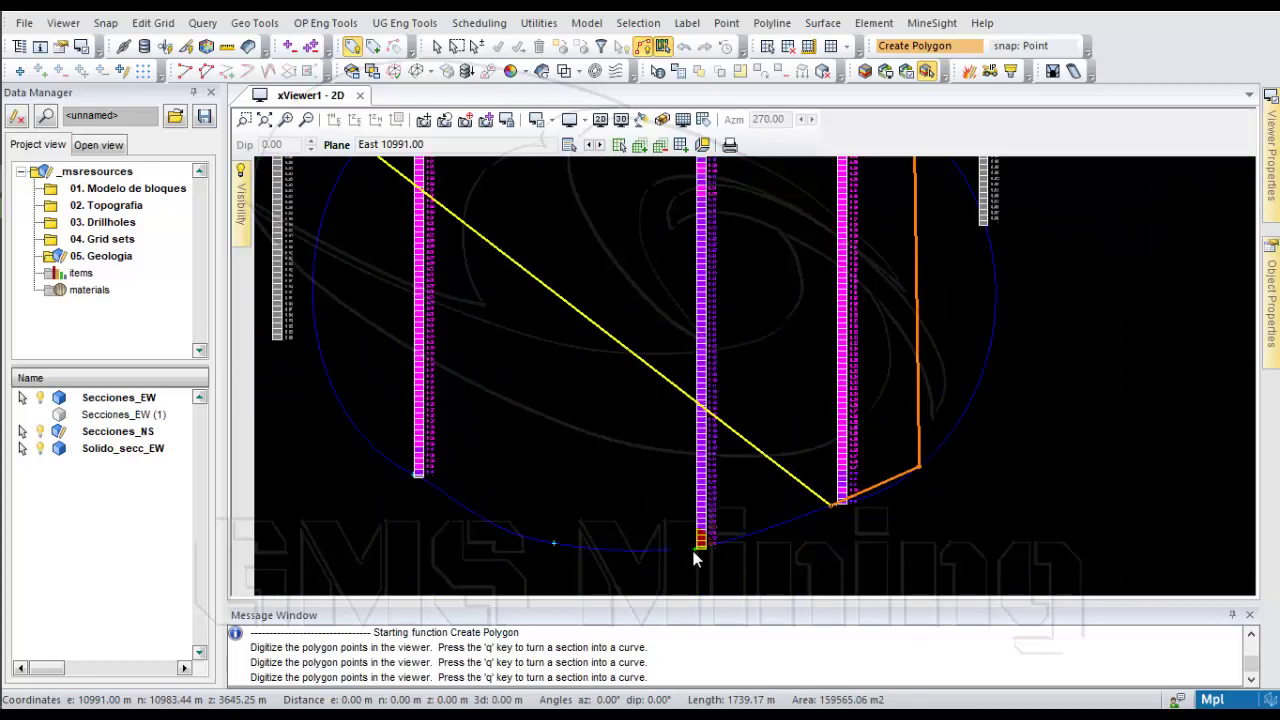
{"action": "left_click", "coordinate": [696, 549]}
{"action": "left_click", "coordinate": [554, 542]}
{"action": "scroll", "coordinate": [575, 484], "scroll_direction": "down", "scroll_amount": 2}
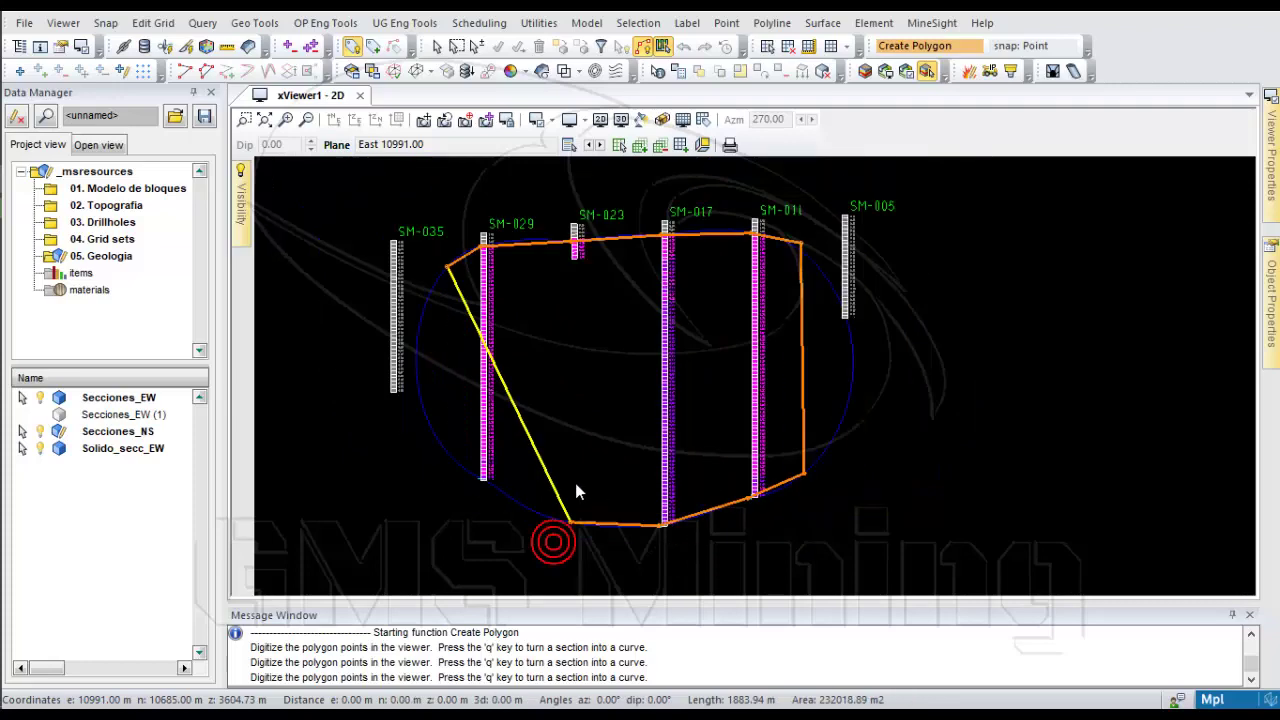
Add the base point of SM-029 and a lower corner between SM-029 and SM-035, and finish the East 10991.00 polygon
{"action": "scroll", "coordinate": [473, 479], "scroll_direction": "up", "scroll_amount": 6}
{"action": "scroll", "coordinate": [497, 487], "scroll_direction": "up", "scroll_amount": 1}
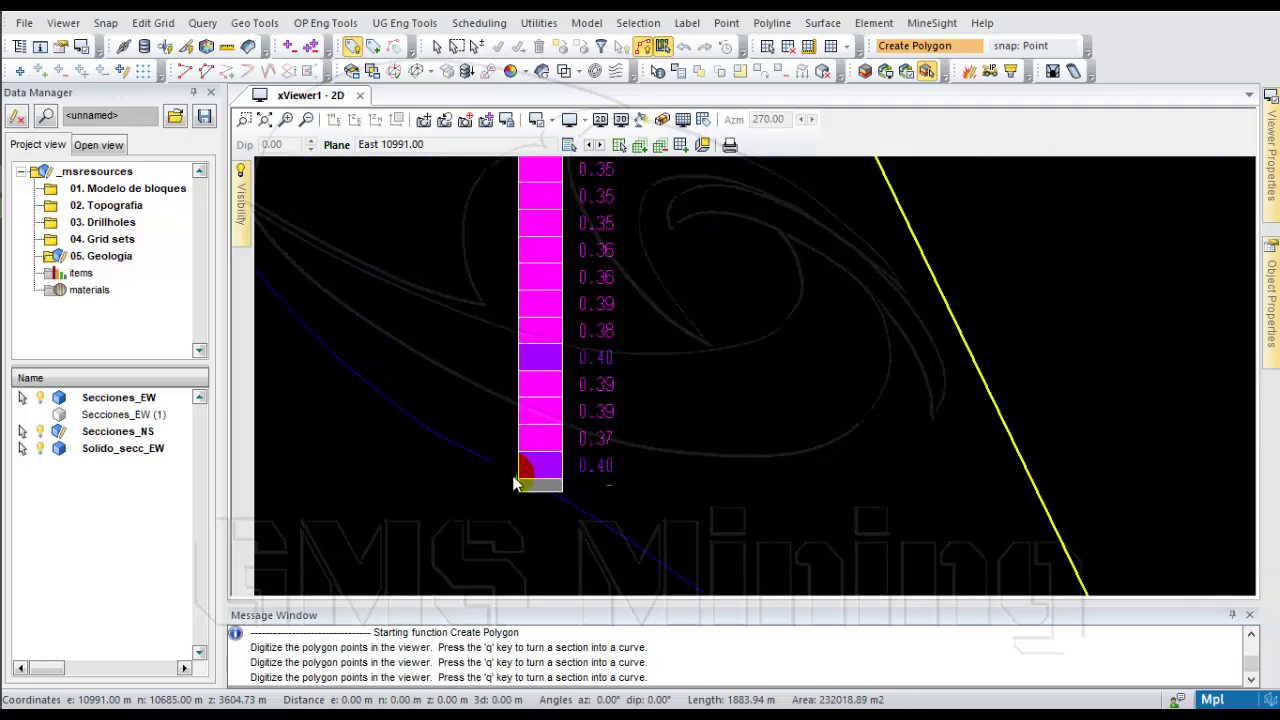
{"action": "left_click", "coordinate": [513, 484]}
{"action": "scroll", "coordinate": [470, 430], "scroll_direction": "down", "scroll_amount": 3}
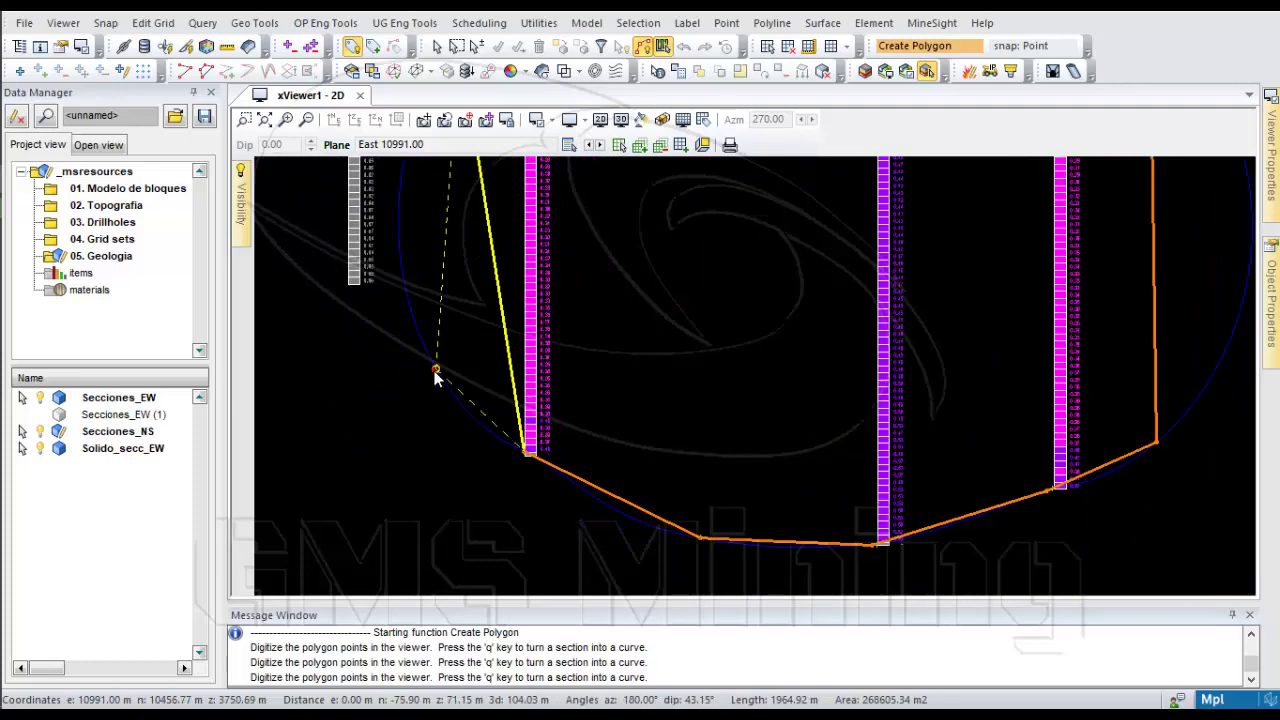
{"action": "left_click", "coordinate": [436, 369]}
{"action": "scroll", "coordinate": [481, 422], "scroll_direction": "down", "scroll_amount": 5}
{"action": "scroll", "coordinate": [492, 373], "scroll_direction": "up", "scroll_amount": 2}
{"action": "right_click", "coordinate": [567, 397]}
{"action": "scroll", "coordinate": [479, 421], "scroll_direction": "down", "scroll_amount": 3}
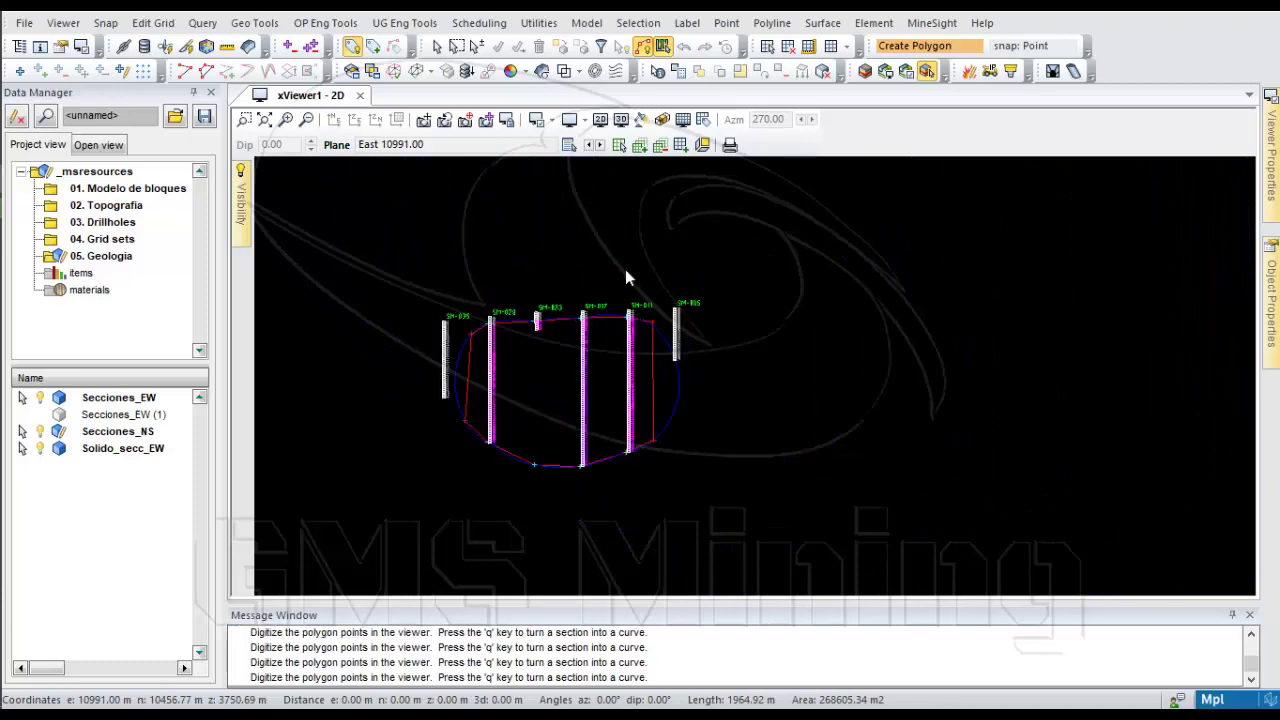
Step through the section planes, including East 11143.50, 10533.50 and 10686.00, to check which still lack a polygon
{"action": "scroll", "coordinate": [625, 277], "scroll_direction": "up", "scroll_amount": 1}
{"action": "left_click", "coordinate": [595, 145]}
{"action": "scroll", "coordinate": [634, 224], "scroll_direction": "down", "scroll_amount": 3}
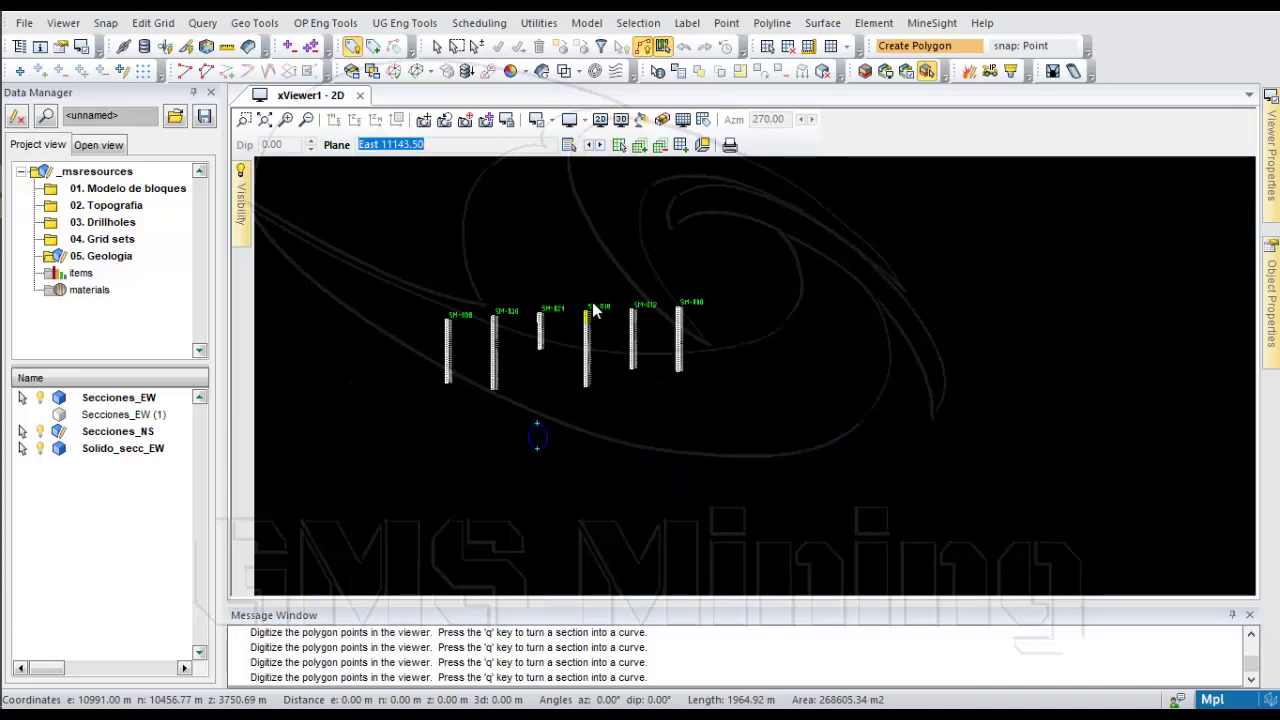
{"action": "scroll", "coordinate": [532, 428], "scroll_direction": "up", "scroll_amount": 2}
{"action": "scroll", "coordinate": [578, 385], "scroll_direction": "up", "scroll_amount": 1}
{"action": "left_click", "coordinate": [617, 147]}
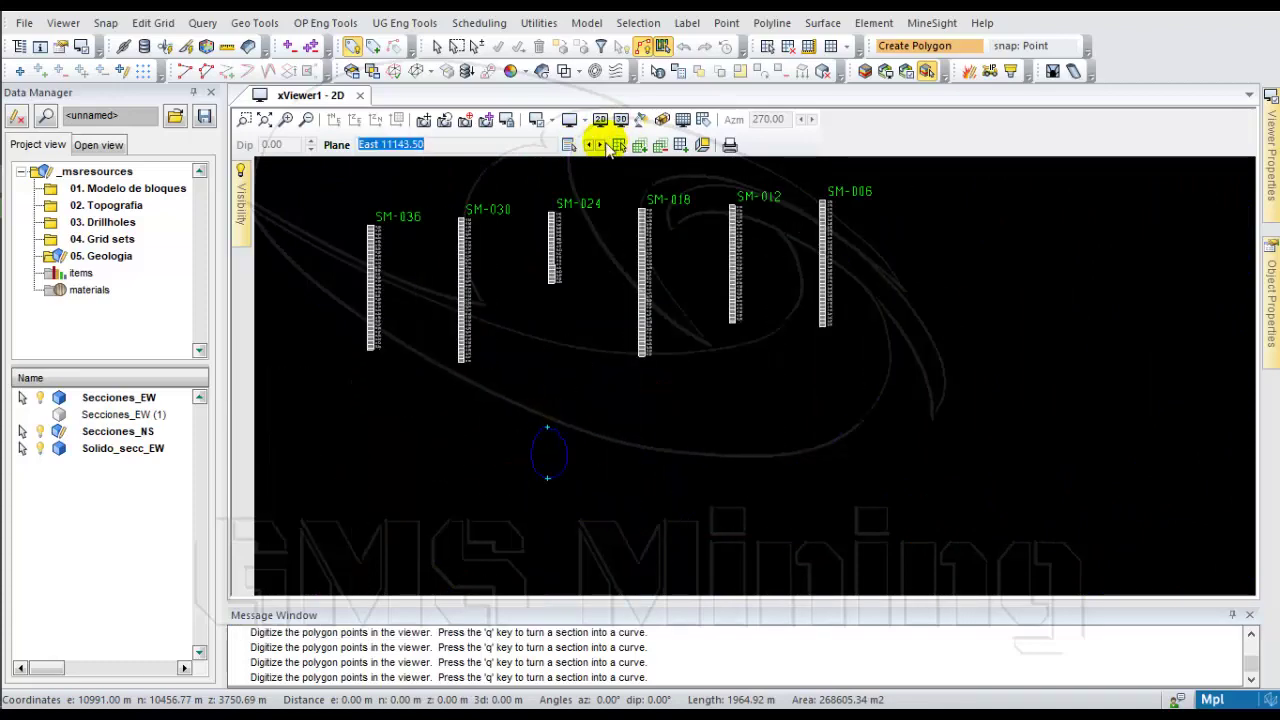
{"action": "left_click", "coordinate": [600, 145]}
{"action": "left_click", "coordinate": [600, 145]}
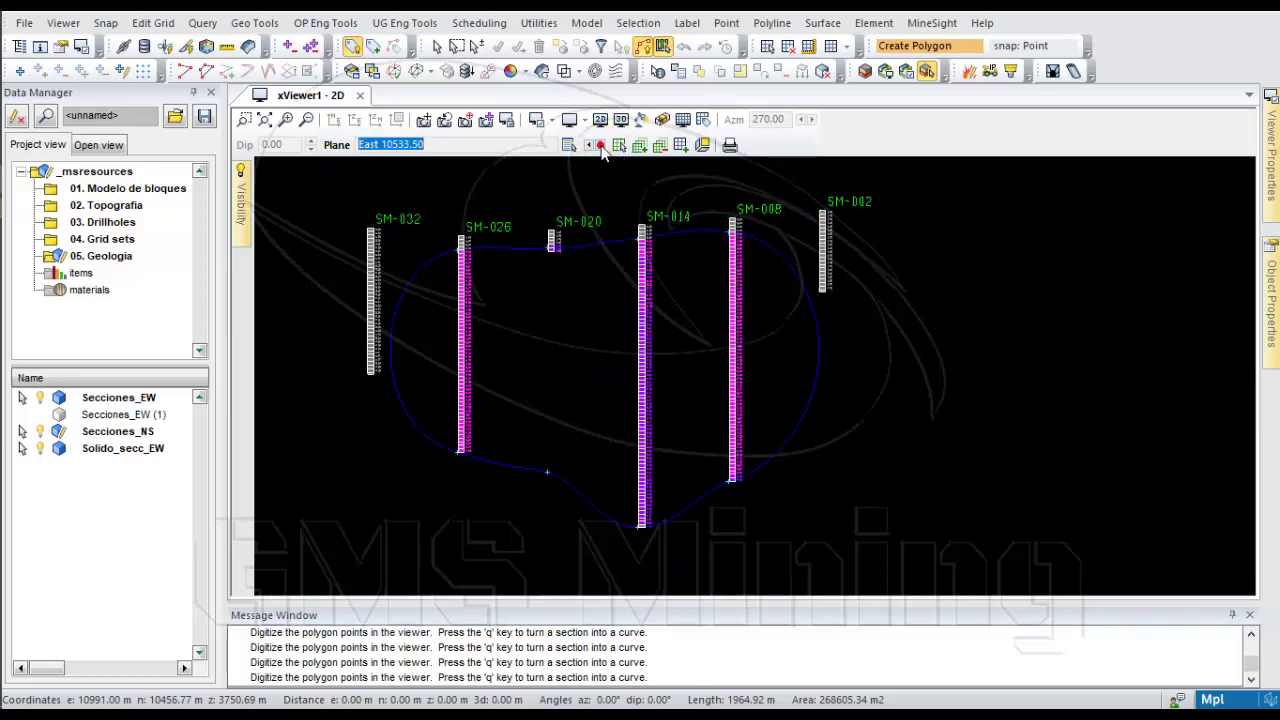
{"action": "left_click", "coordinate": [600, 145]}
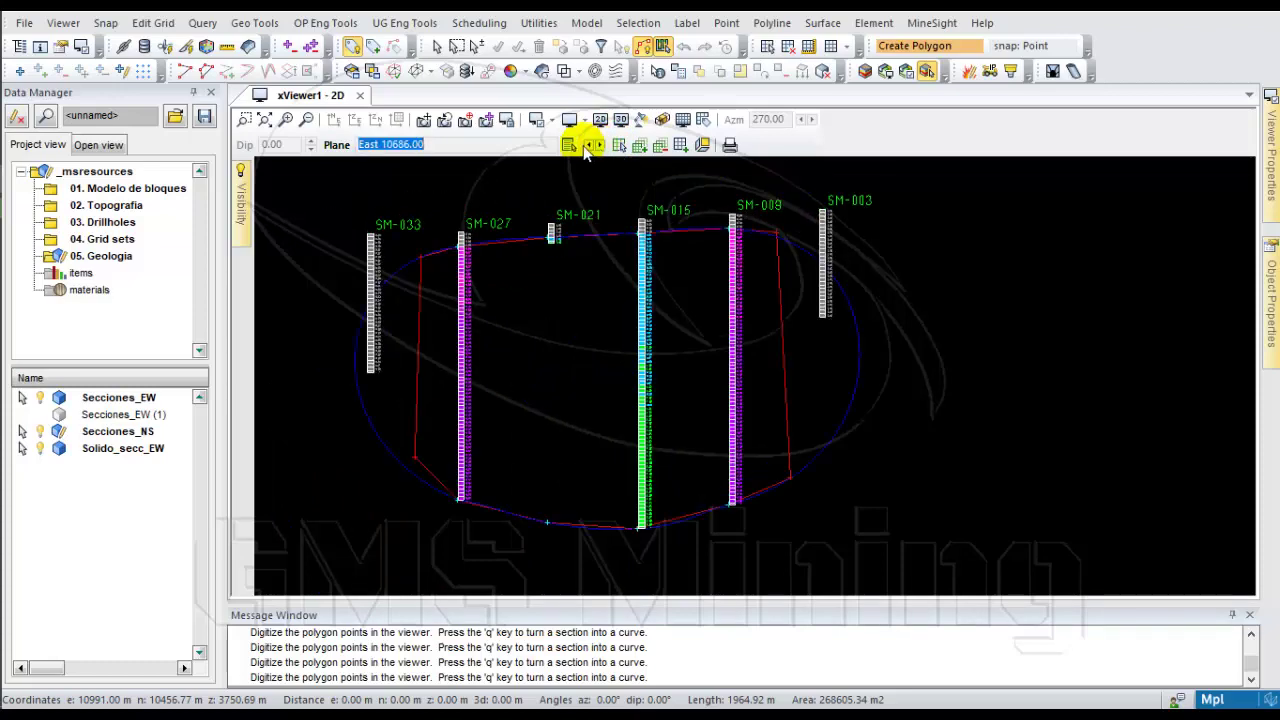
Return to the East 10533.50 section and start a polygon at the upper mineralized contacts of SM-026 and SM-020
{"action": "scroll", "coordinate": [406, 256], "scroll_direction": "up", "scroll_amount": 5}
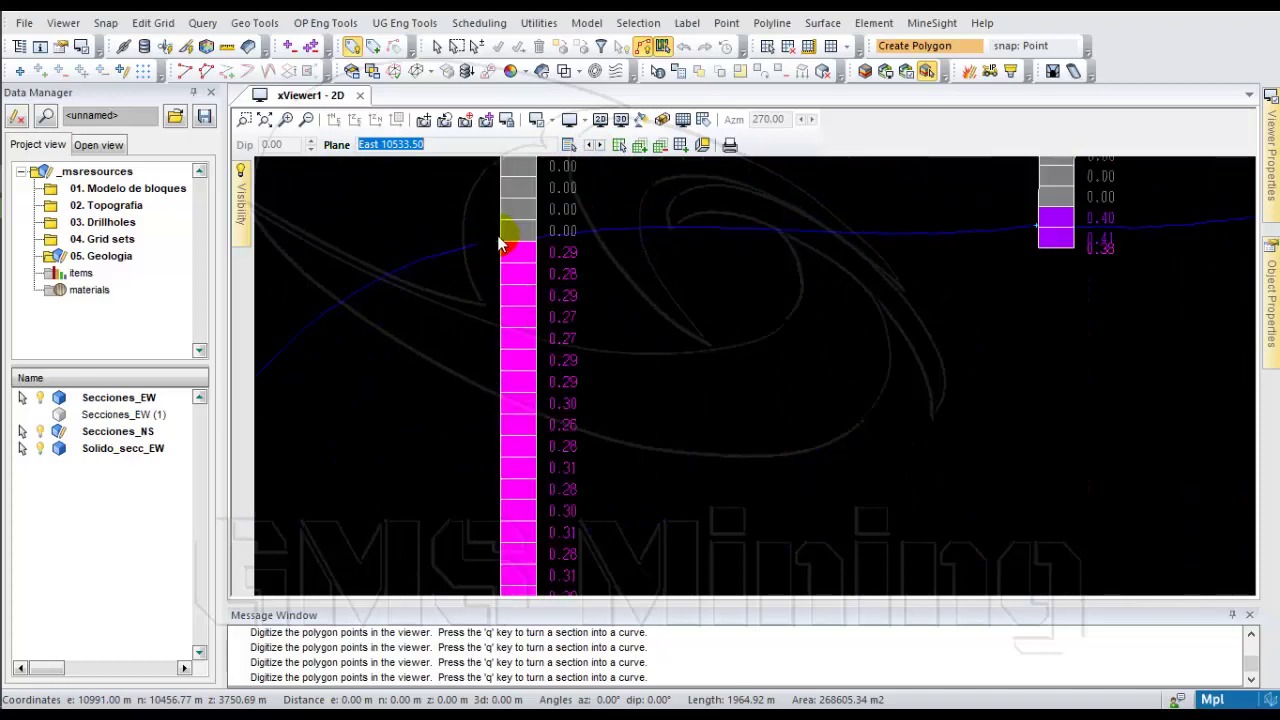
{"action": "left_click", "coordinate": [503, 245]}
{"action": "scroll", "coordinate": [505, 245], "scroll_direction": "down", "scroll_amount": 3}
{"action": "scroll", "coordinate": [798, 256], "scroll_direction": "up", "scroll_amount": 3}
{"action": "left_click", "coordinate": [800, 260]}
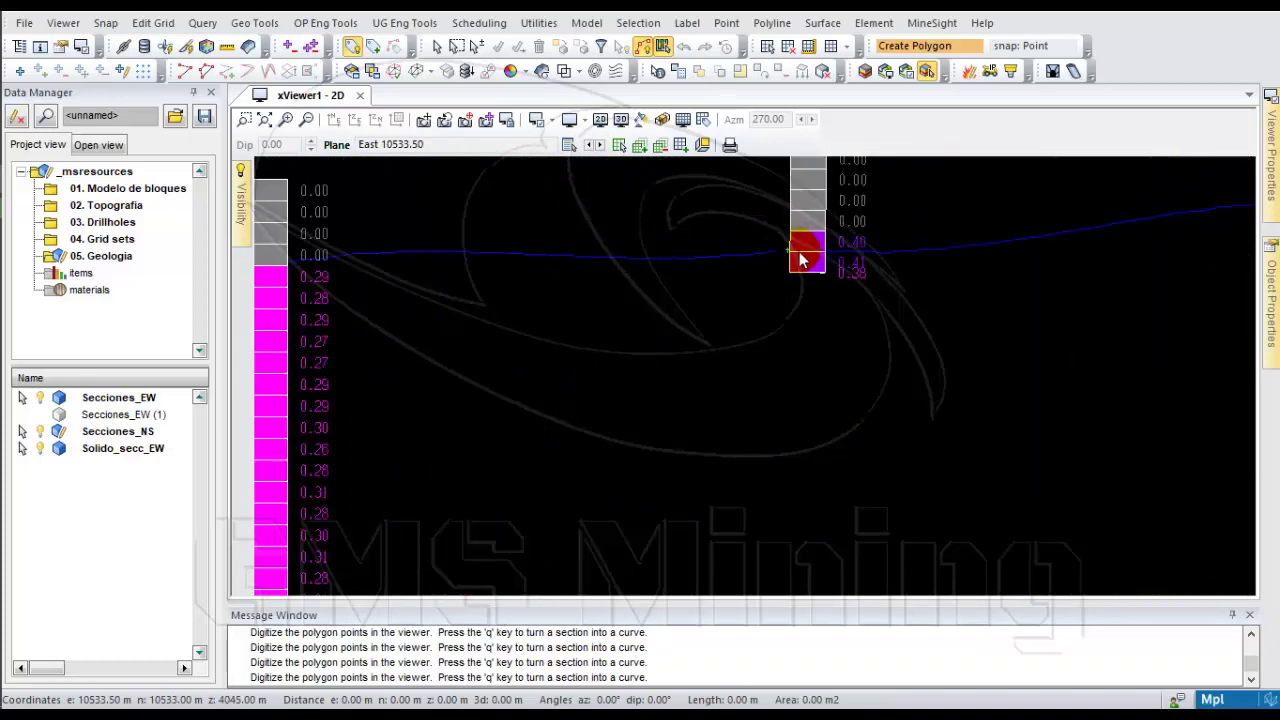
Extend the polygon's upper edge through the top contacts of SM-014 and SM-008 to a corner between SM-008 and SM-002
{"action": "scroll", "coordinate": [790, 256], "scroll_direction": "down", "scroll_amount": 3}
{"action": "scroll", "coordinate": [880, 270], "scroll_direction": "up", "scroll_amount": 3}
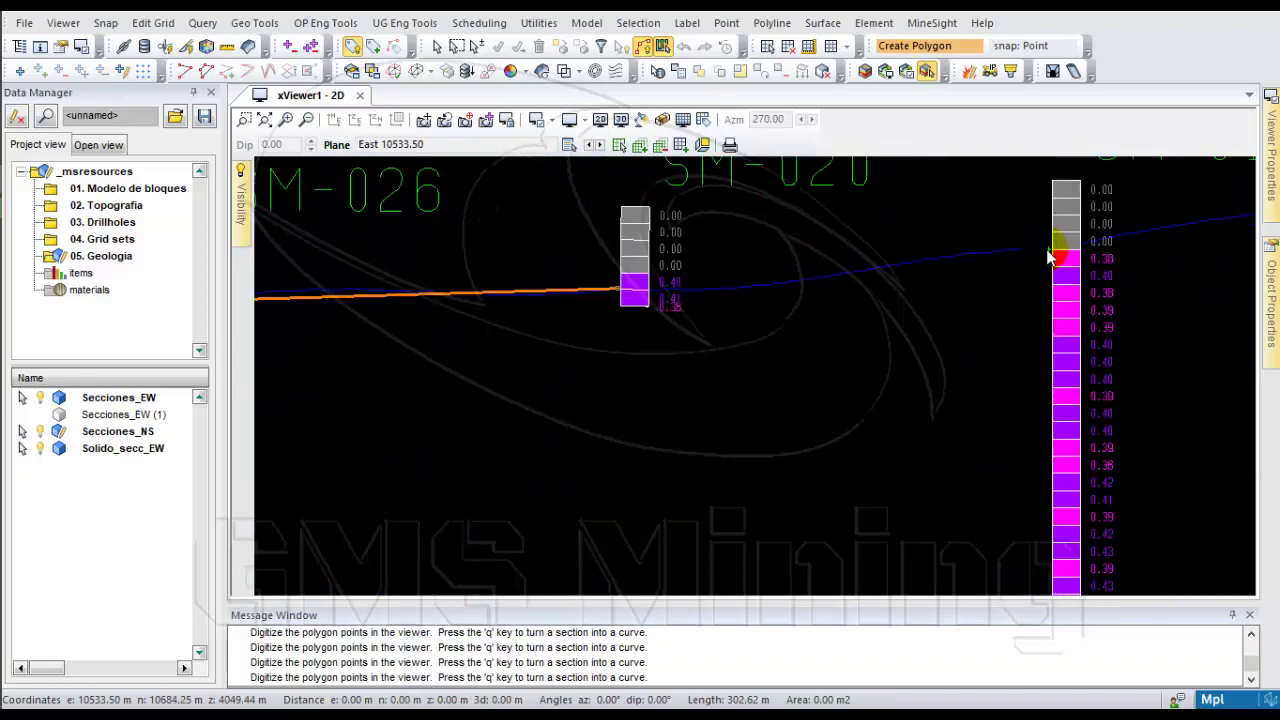
{"action": "left_click", "coordinate": [1050, 257]}
{"action": "scroll", "coordinate": [726, 340], "scroll_direction": "down", "scroll_amount": 3}
{"action": "scroll", "coordinate": [990, 300], "scroll_direction": "up", "scroll_amount": 3}
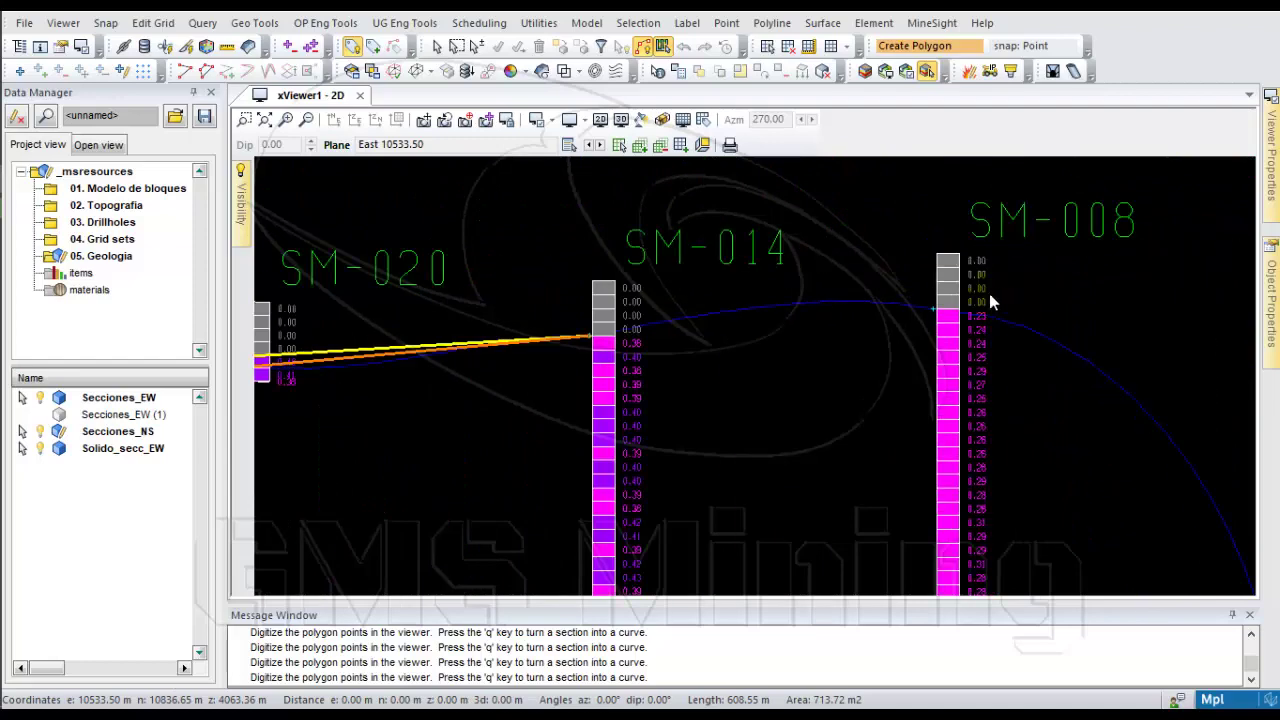
{"action": "left_click", "coordinate": [940, 316]}
{"action": "scroll", "coordinate": [960, 330], "scroll_direction": "down", "scroll_amount": 3}
{"action": "scroll", "coordinate": [994, 343], "scroll_direction": "up", "scroll_amount": 3}
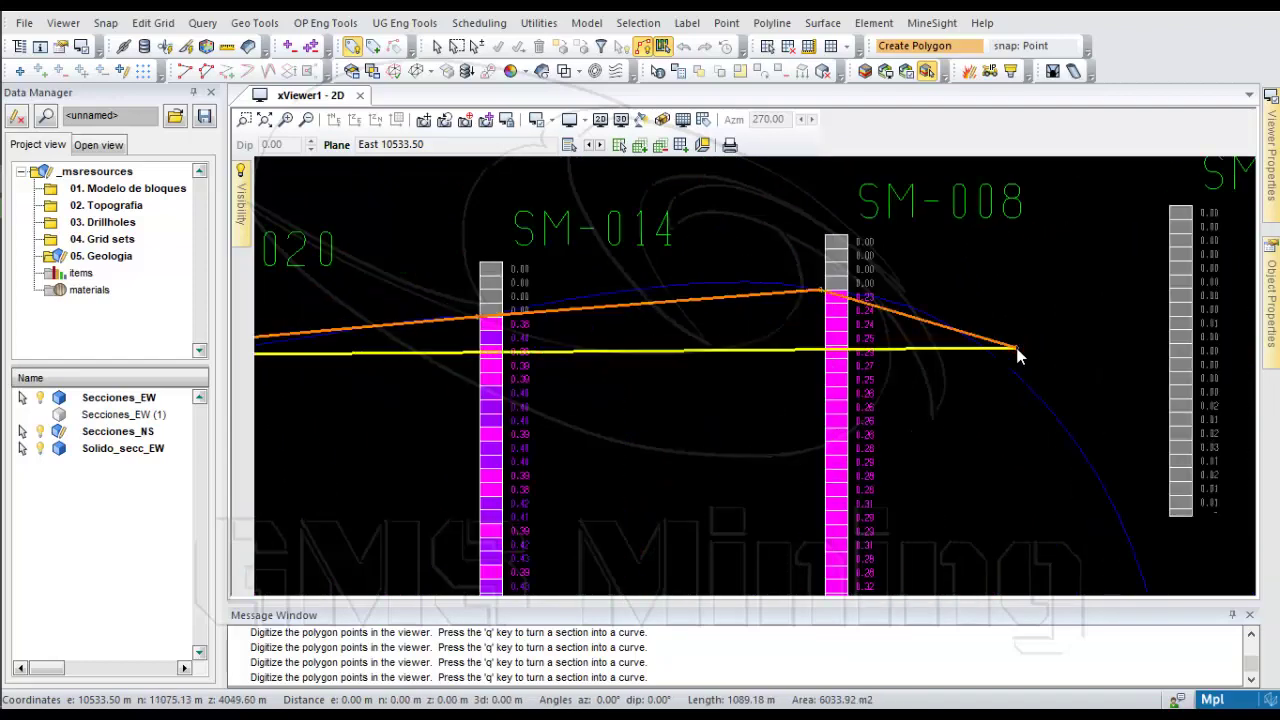
Add a lower corner beyond SM-008 and trace the base through SM-008, SM-014 and the intersection point under SM-020
{"action": "scroll", "coordinate": [990, 350], "scroll_direction": "down", "scroll_amount": 3}
{"action": "scroll", "coordinate": [978, 391], "scroll_direction": "up", "scroll_amount": 4}
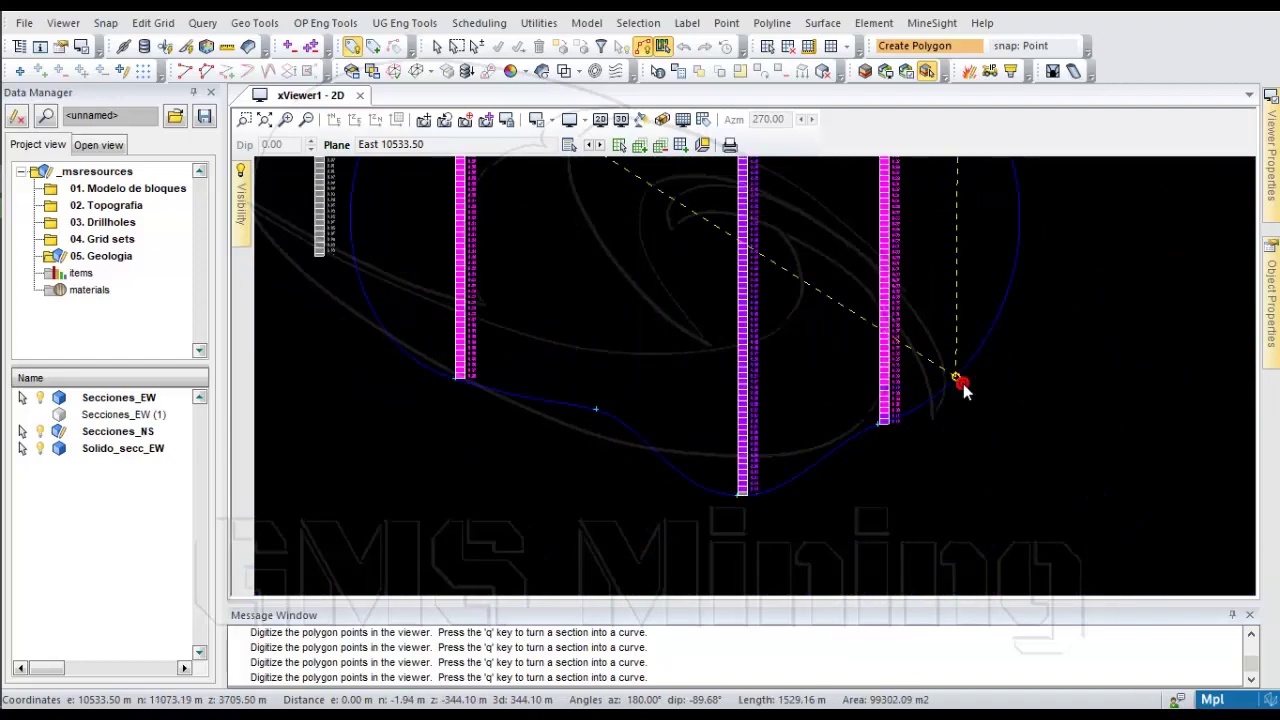
{"action": "left_click", "coordinate": [957, 380]}
{"action": "scroll", "coordinate": [880, 420], "scroll_direction": "up", "scroll_amount": 3}
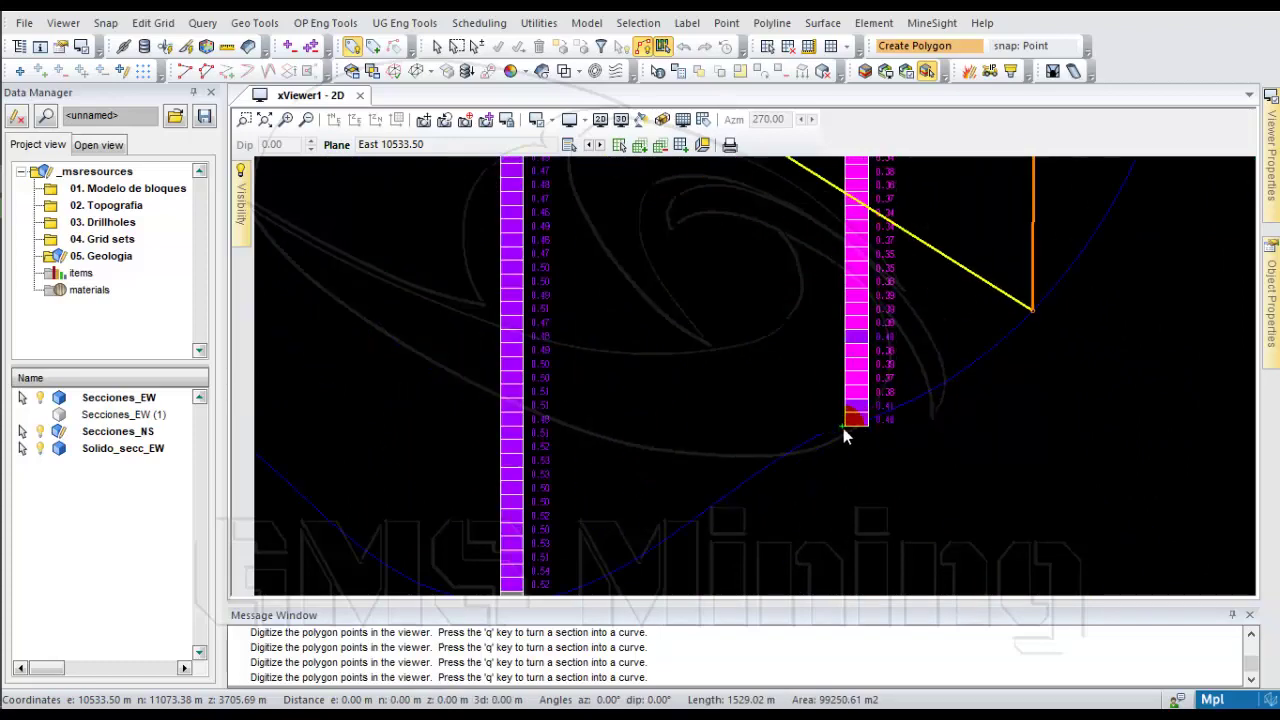
{"action": "left_click", "coordinate": [843, 428]}
{"action": "scroll", "coordinate": [790, 450], "scroll_direction": "down", "scroll_amount": 3}
{"action": "scroll", "coordinate": [773, 460], "scroll_direction": "up", "scroll_amount": 2}
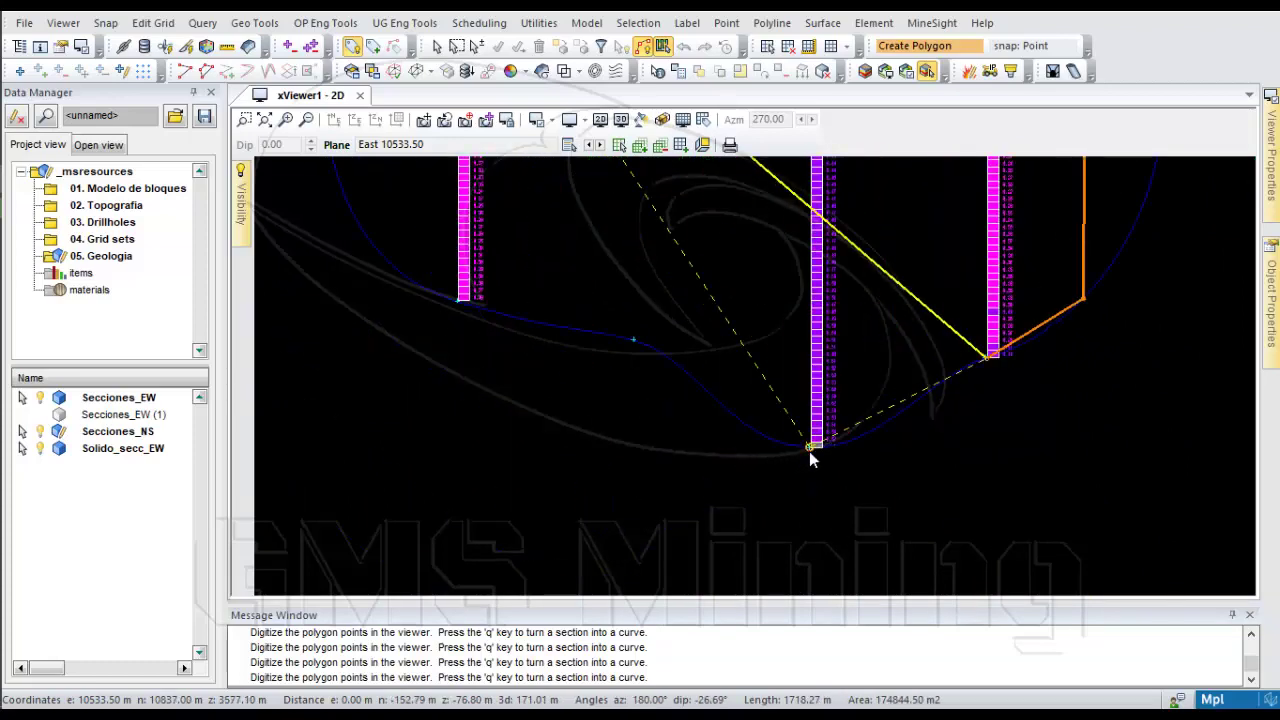
{"action": "left_click", "coordinate": [812, 448]}
{"action": "left_click", "coordinate": [638, 343]}
Add a point on SM-026 near its base, place the lower and upper corners between SM-026 and SM-032, and finish the East 10533.50 polygon
{"action": "scroll", "coordinate": [646, 351], "scroll_direction": "down", "scroll_amount": 3}
{"action": "scroll", "coordinate": [566, 300], "scroll_direction": "up", "scroll_amount": 3}
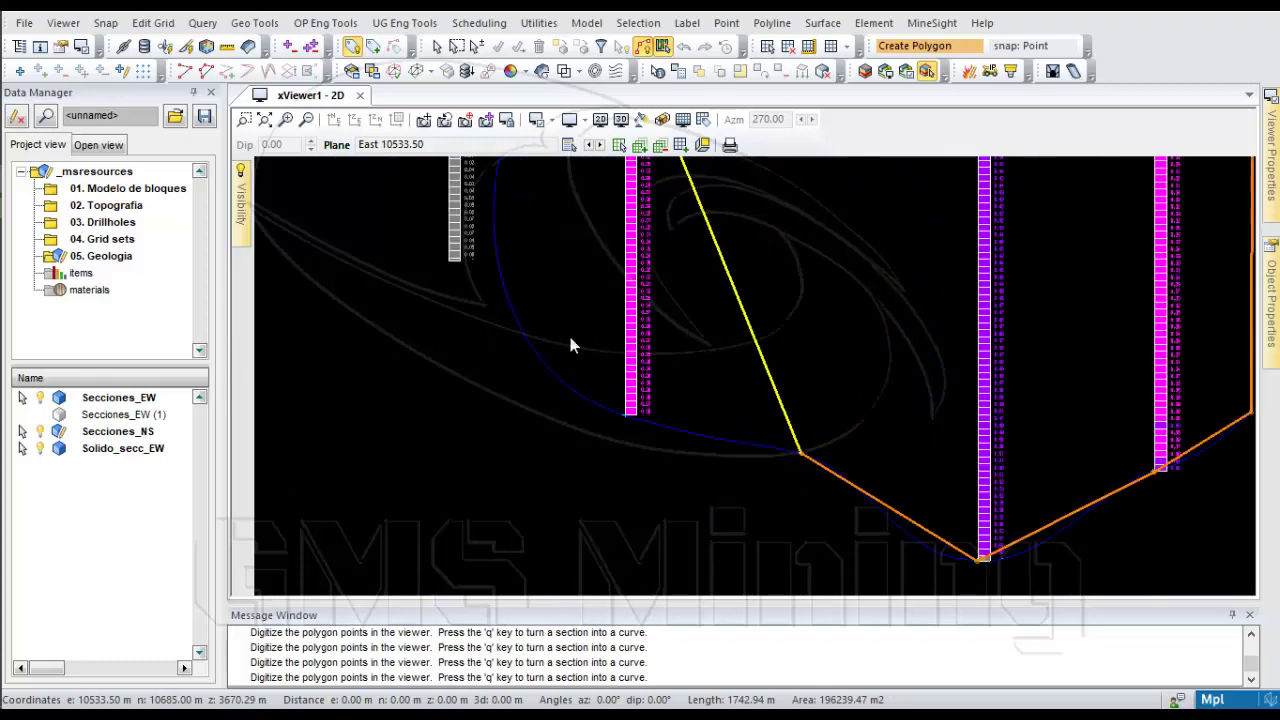
{"action": "left_click", "coordinate": [638, 373]}
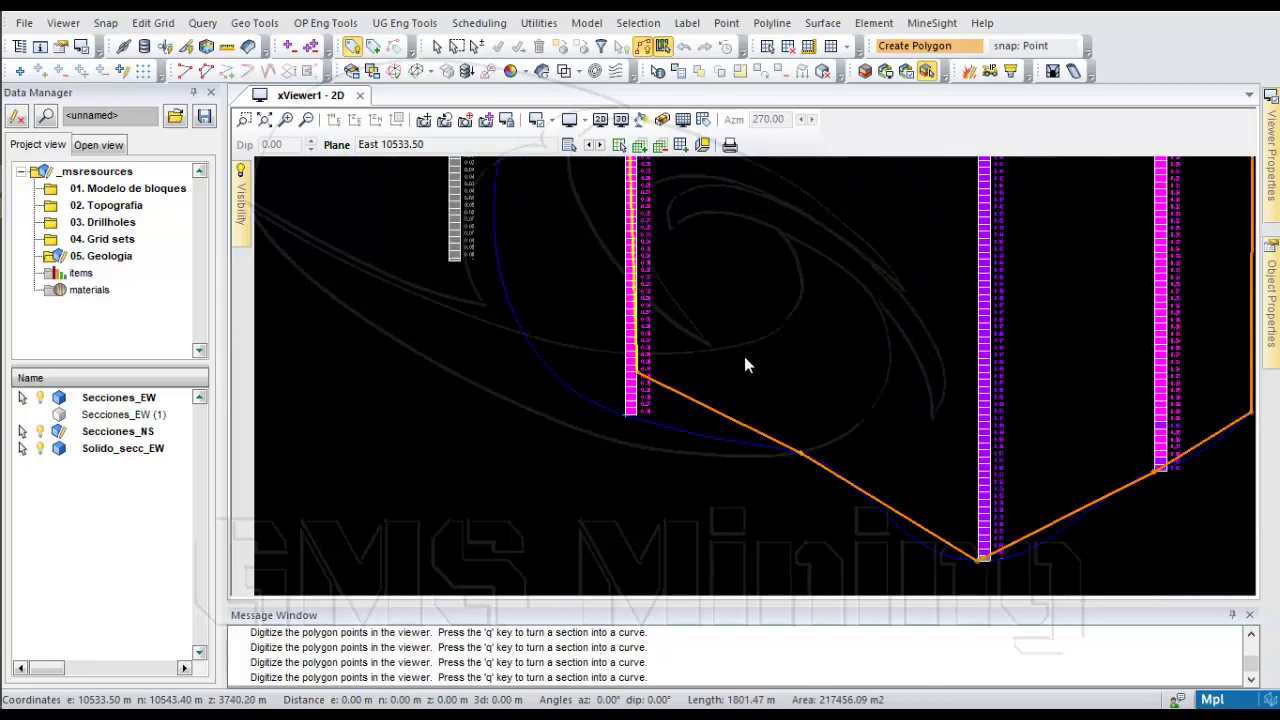
{"action": "left_click", "coordinate": [541, 357]}
{"action": "scroll", "coordinate": [545, 330], "scroll_direction": "down", "scroll_amount": 2}
{"action": "scroll", "coordinate": [559, 240], "scroll_direction": "up", "scroll_amount": 2}
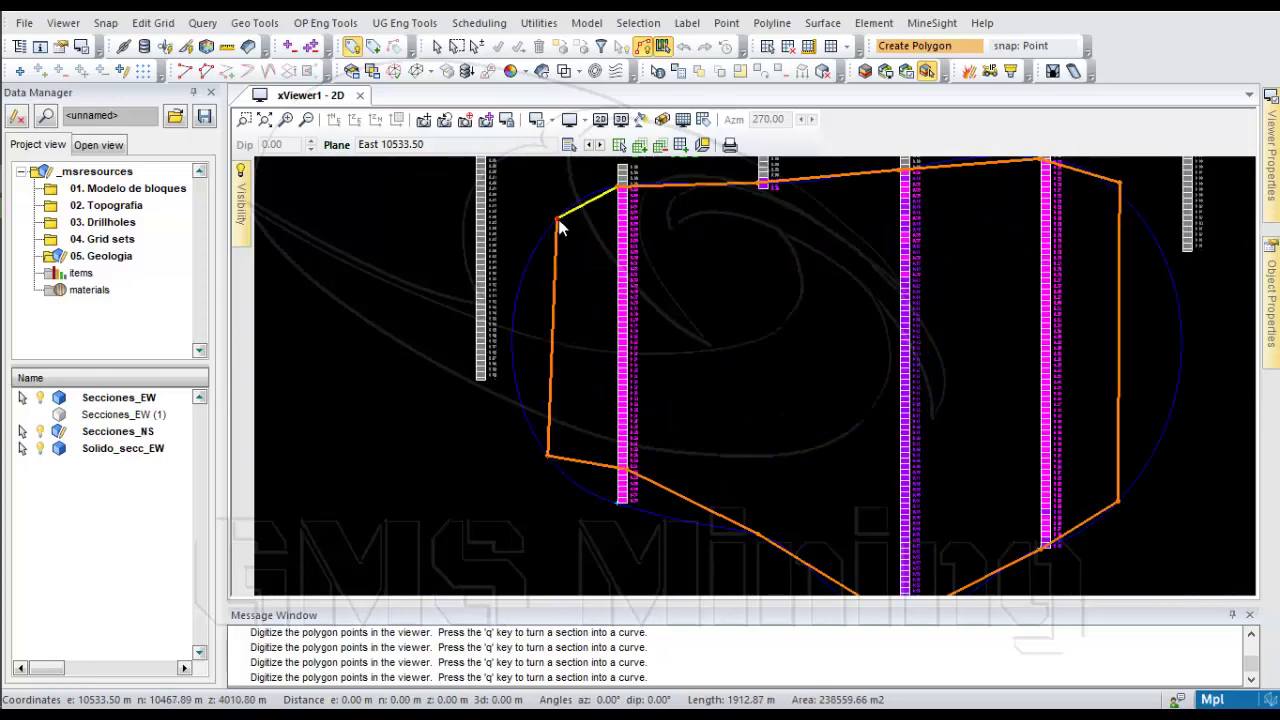
{"action": "right_click", "coordinate": [560, 228]}
Move the polygon's SM-026 point to the drillhole's bottom and the adjacent lower corner onto the solid's outline
{"action": "left_click", "coordinate": [729, 23]}
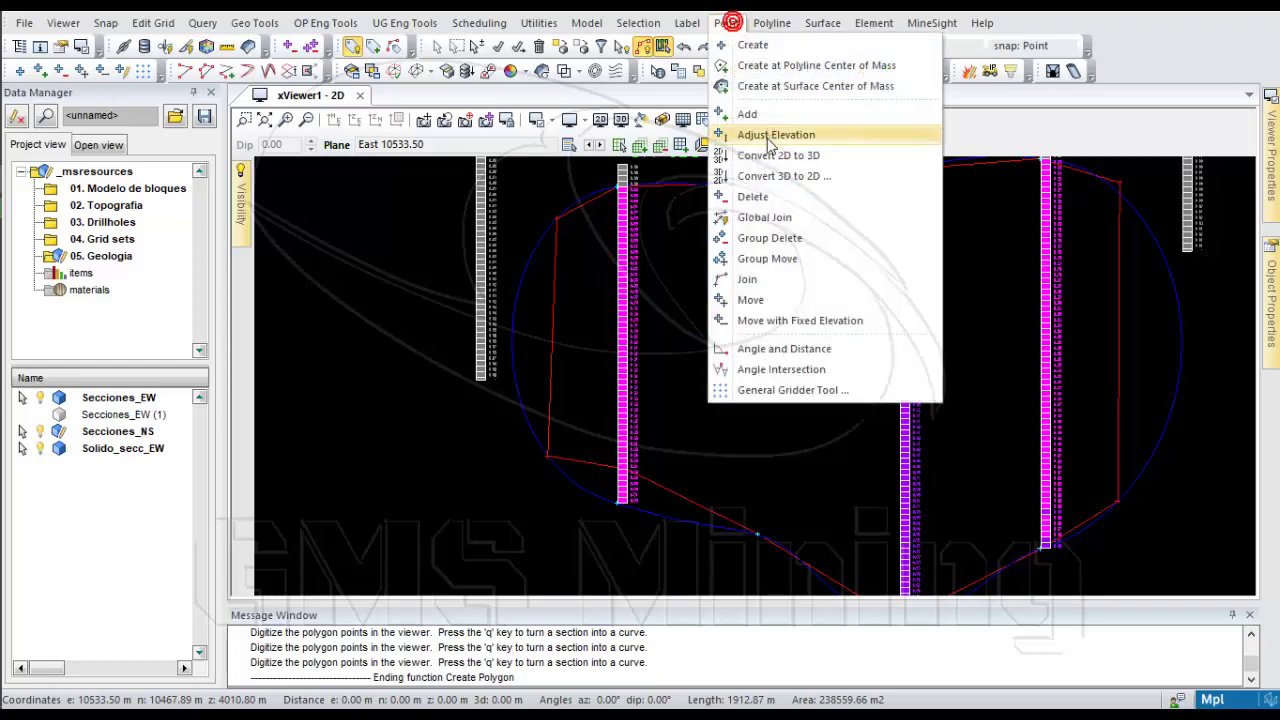
{"action": "left_click", "coordinate": [748, 298]}
{"action": "scroll", "coordinate": [594, 447], "scroll_direction": "up", "scroll_amount": 2}
{"action": "left_click_drag", "start_coordinate": [652, 490], "coordinate": [643, 562]}
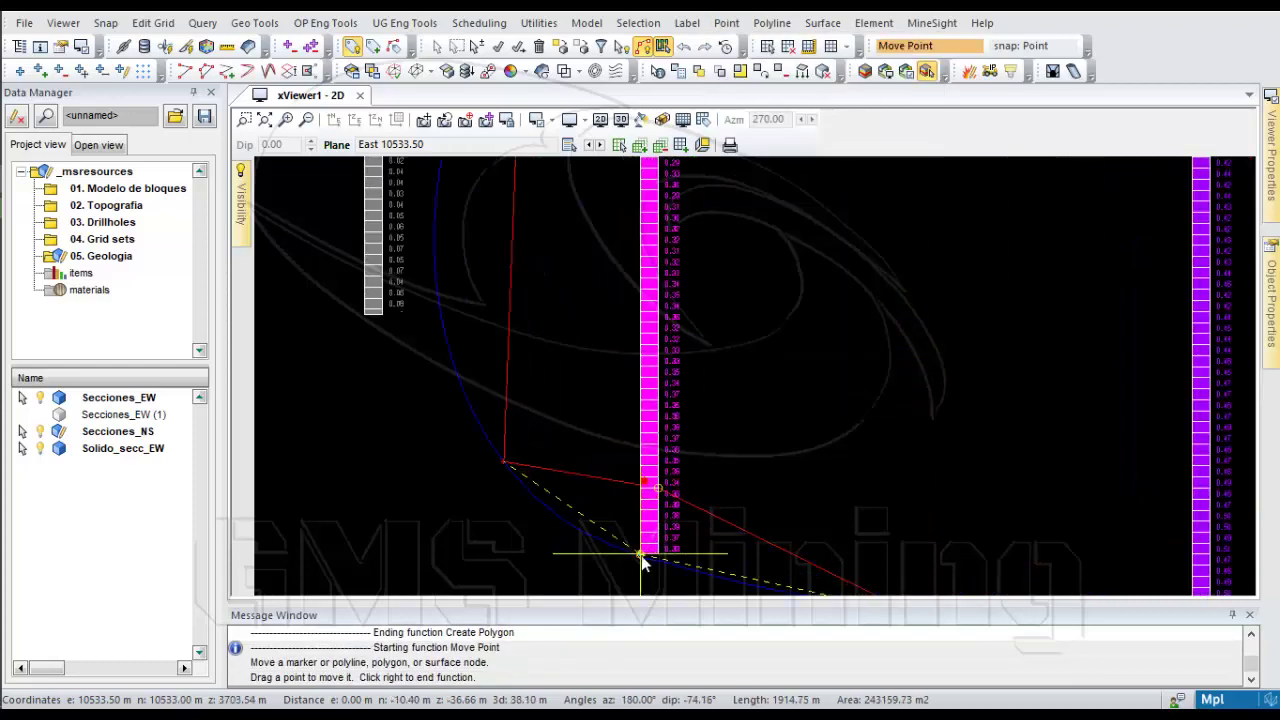
{"action": "left_click_drag", "start_coordinate": [486, 457], "coordinate": [516, 492]}
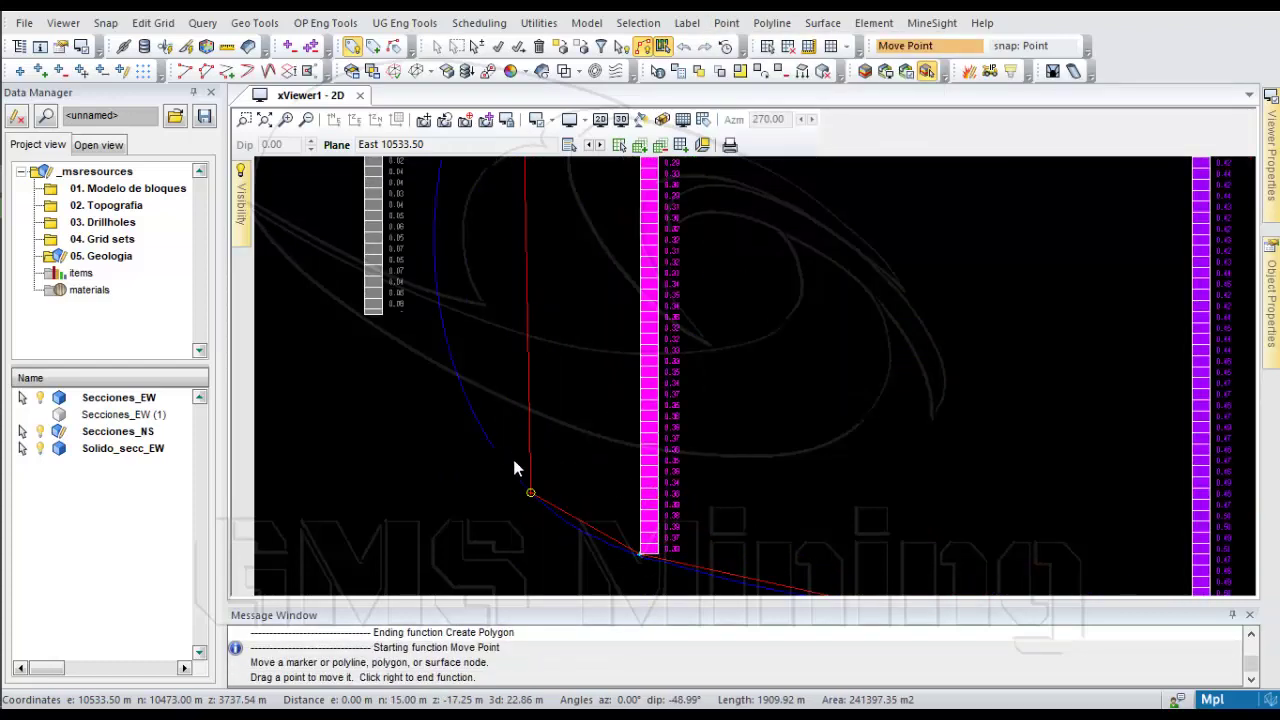
{"action": "scroll", "coordinate": [540, 425], "scroll_direction": "down", "scroll_amount": 2}
{"action": "scroll", "coordinate": [540, 425], "scroll_direction": "down", "scroll_amount": 2}
{"action": "right_click", "coordinate": [655, 378]}
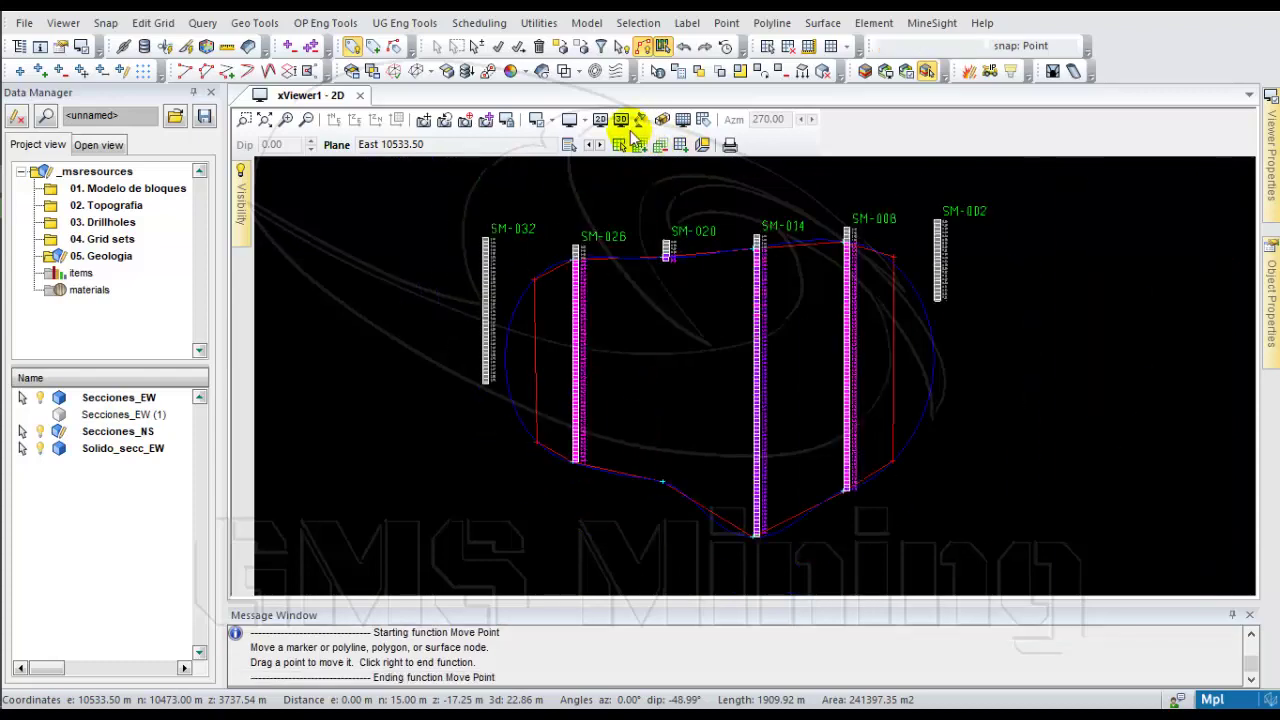
Switch to the 3D view and orbit to examine the solid with the digitized sections and drillholes
{"action": "key", "text": "3"}
{"action": "middle_click_drag", "start_coordinate": [586, 330], "coordinate": [820, 392]}
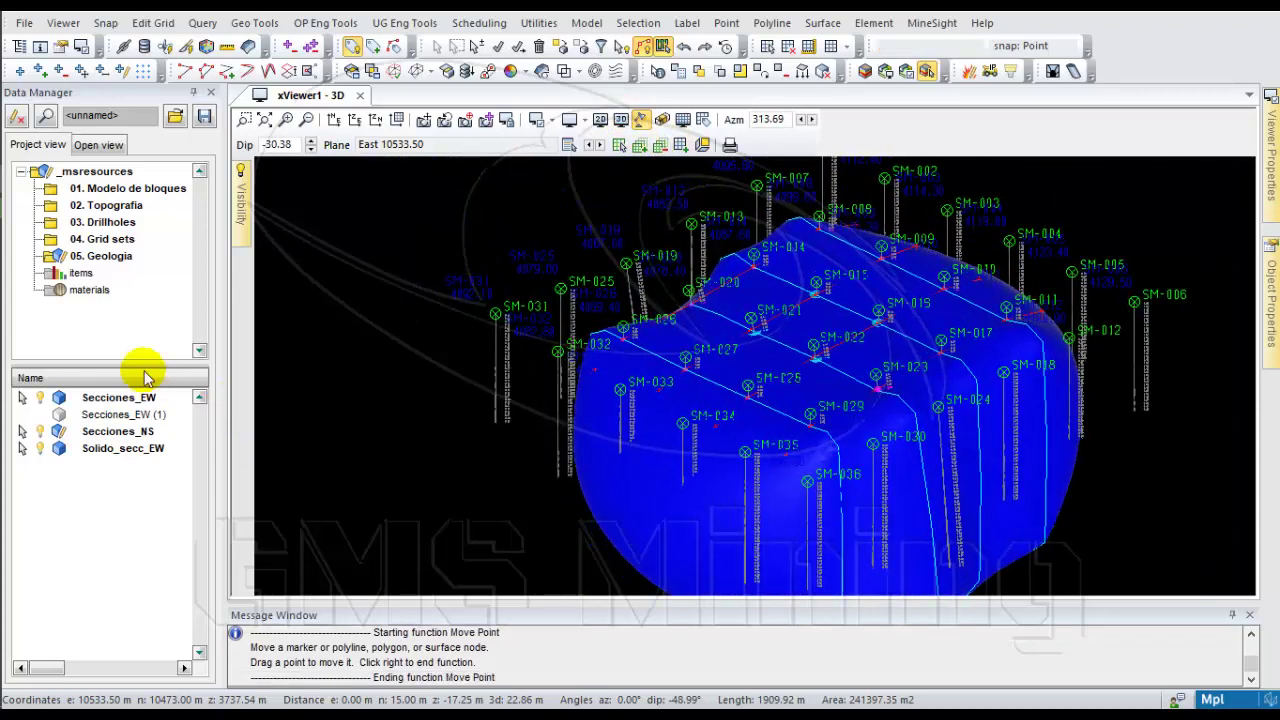
Hide Solido_secc_EW, the PJM11.dat drillholes and the Collars so that only the section polygons stay displayed
{"action": "left_click", "coordinate": [40, 448]}
{"action": "scroll", "coordinate": [729, 400], "scroll_direction": "up", "scroll_amount": 1}
{"action": "middle_click_drag", "start_coordinate": [729, 400], "coordinate": [973, 381]}
{"action": "left_click_drag", "start_coordinate": [975, 390], "coordinate": [645, 408]}
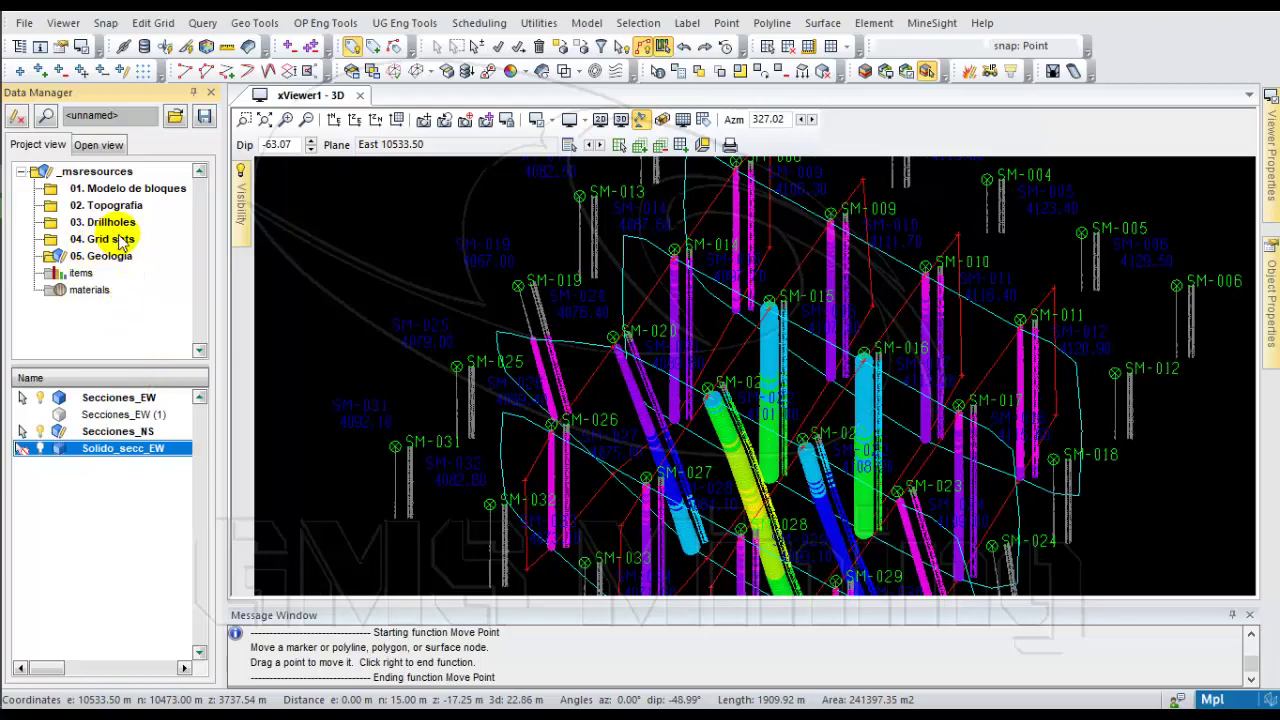
{"action": "left_click", "coordinate": [110, 222]}
{"action": "left_click", "coordinate": [40, 414]}
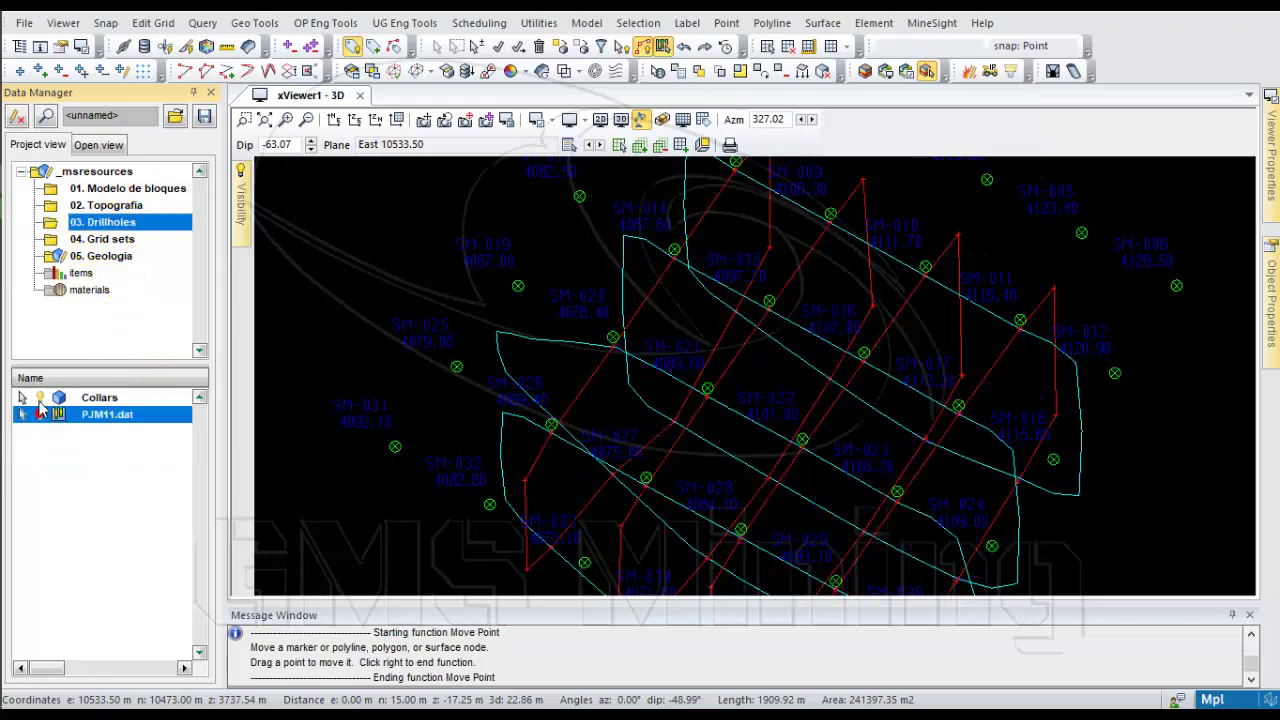
{"action": "left_click", "coordinate": [40, 397]}
{"action": "left_click_drag", "start_coordinate": [638, 411], "coordinate": [518, 337]}
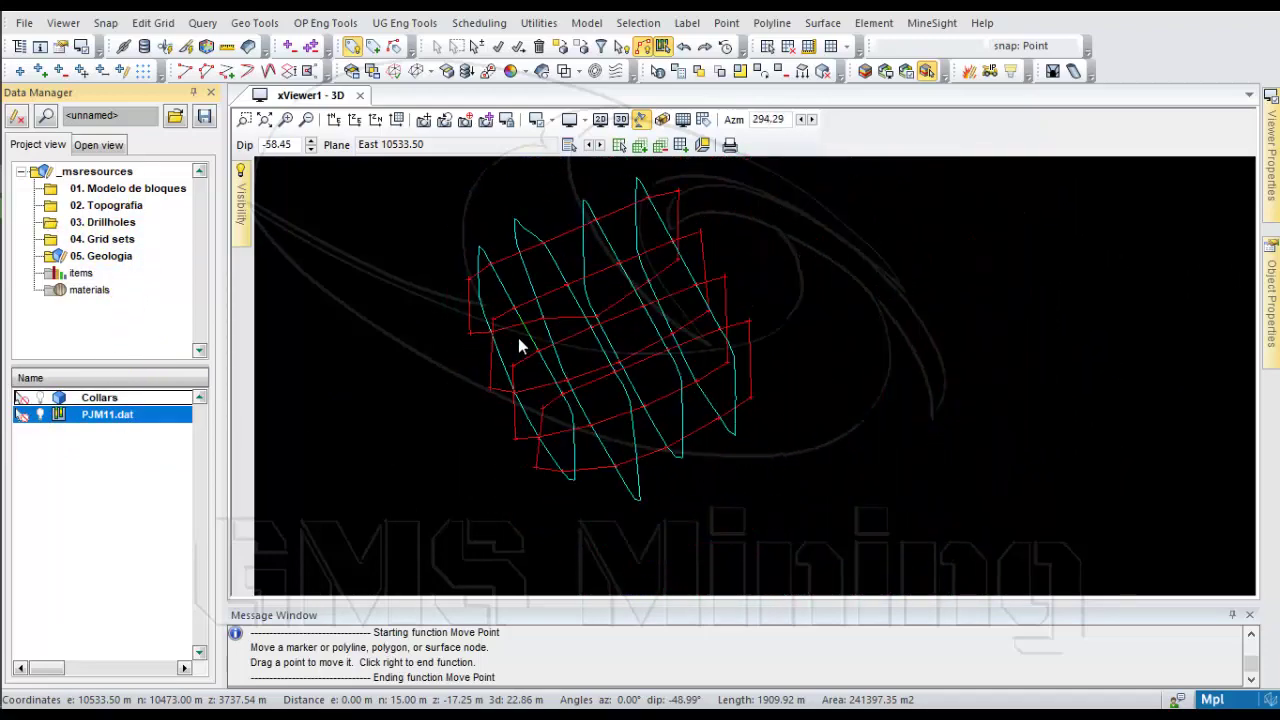
Smooth the four north-south polygons with the Node Preserving Spline method, 1 node per segment and a smoothing factor of 50
{"action": "left_click", "coordinate": [862, 24]}
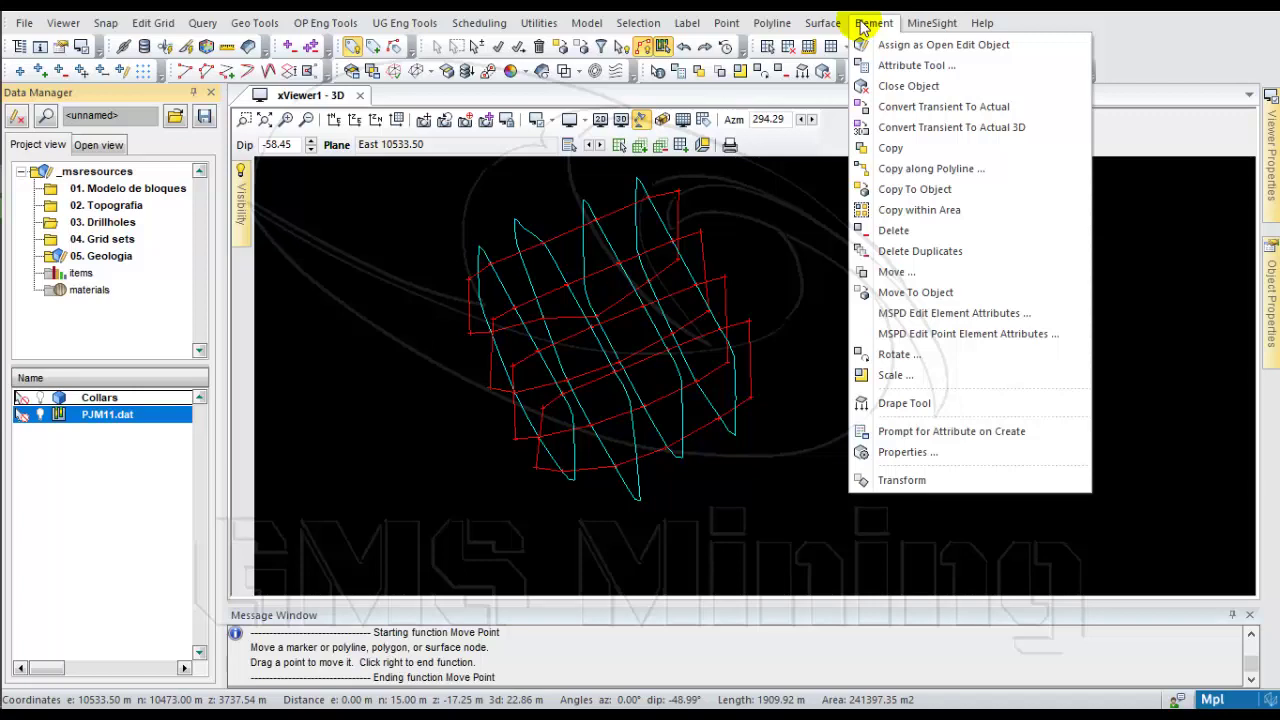
{"action": "left_click", "coordinate": [862, 24]}
{"action": "left_click", "coordinate": [772, 22]}
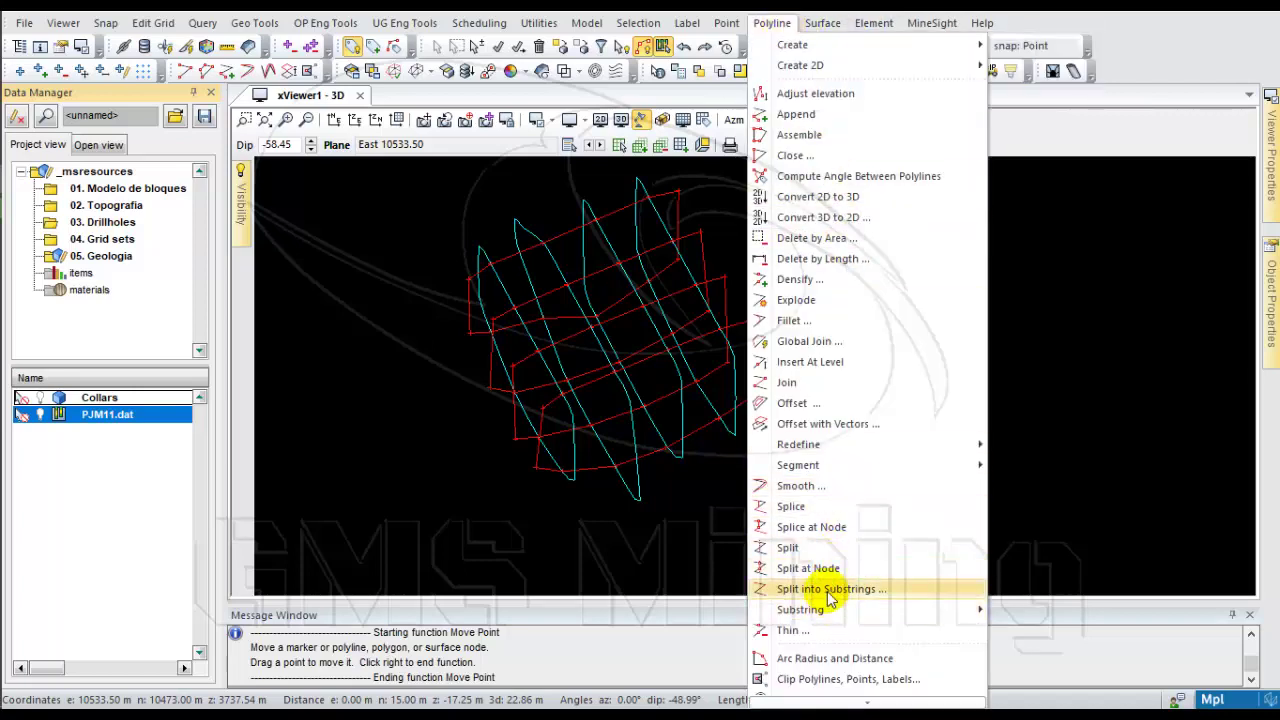
{"action": "left_click", "coordinate": [803, 486]}
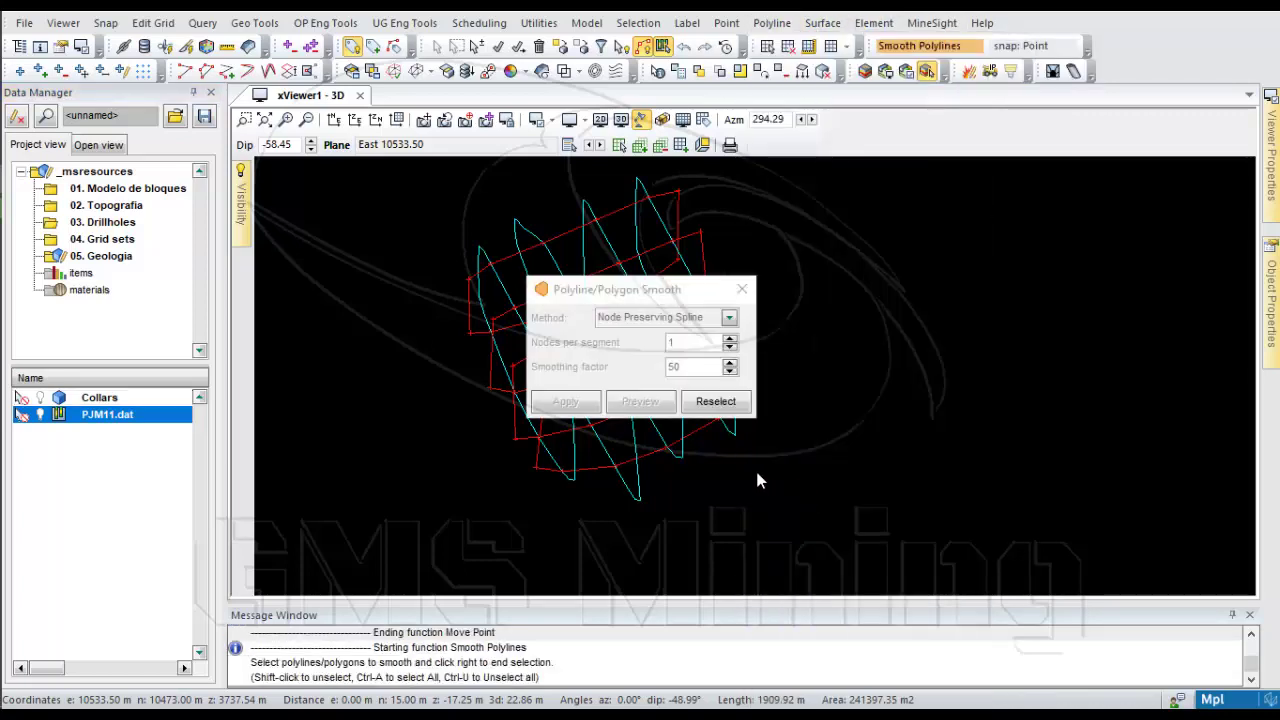
{"action": "left_click", "coordinate": [539, 189]}
{"action": "right_click", "coordinate": [539, 189]}
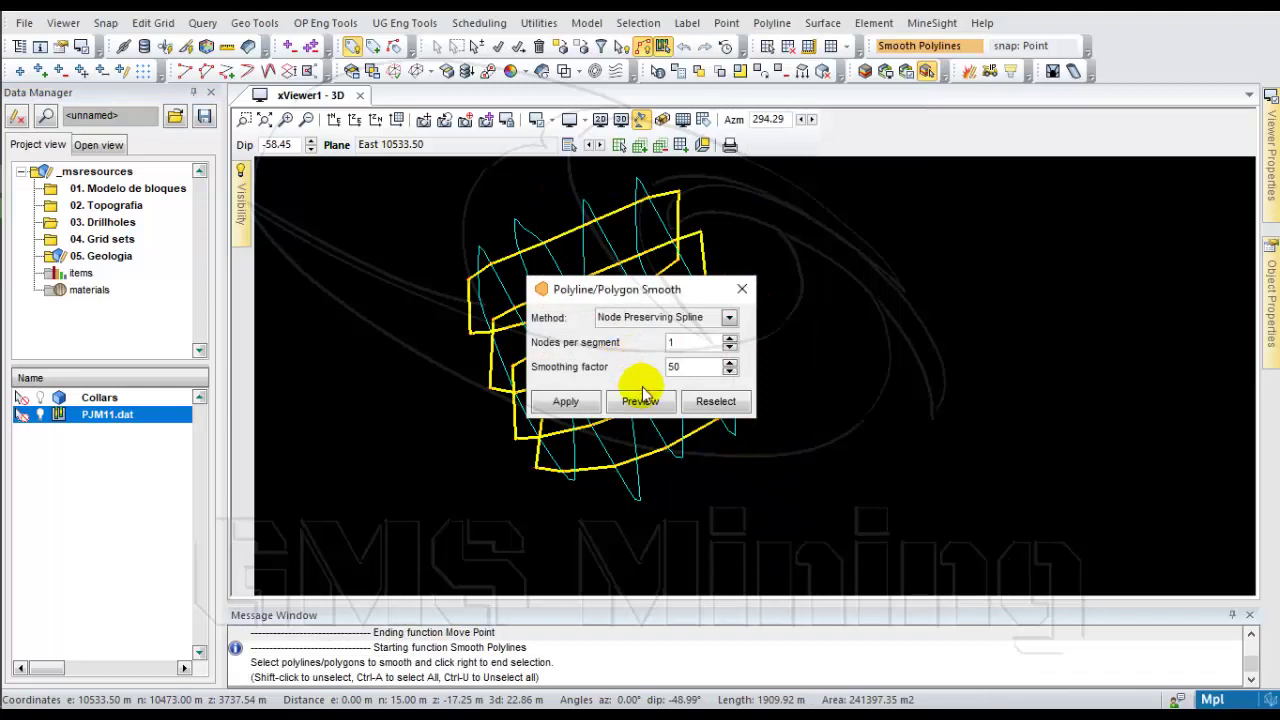
{"action": "left_click", "coordinate": [565, 401]}
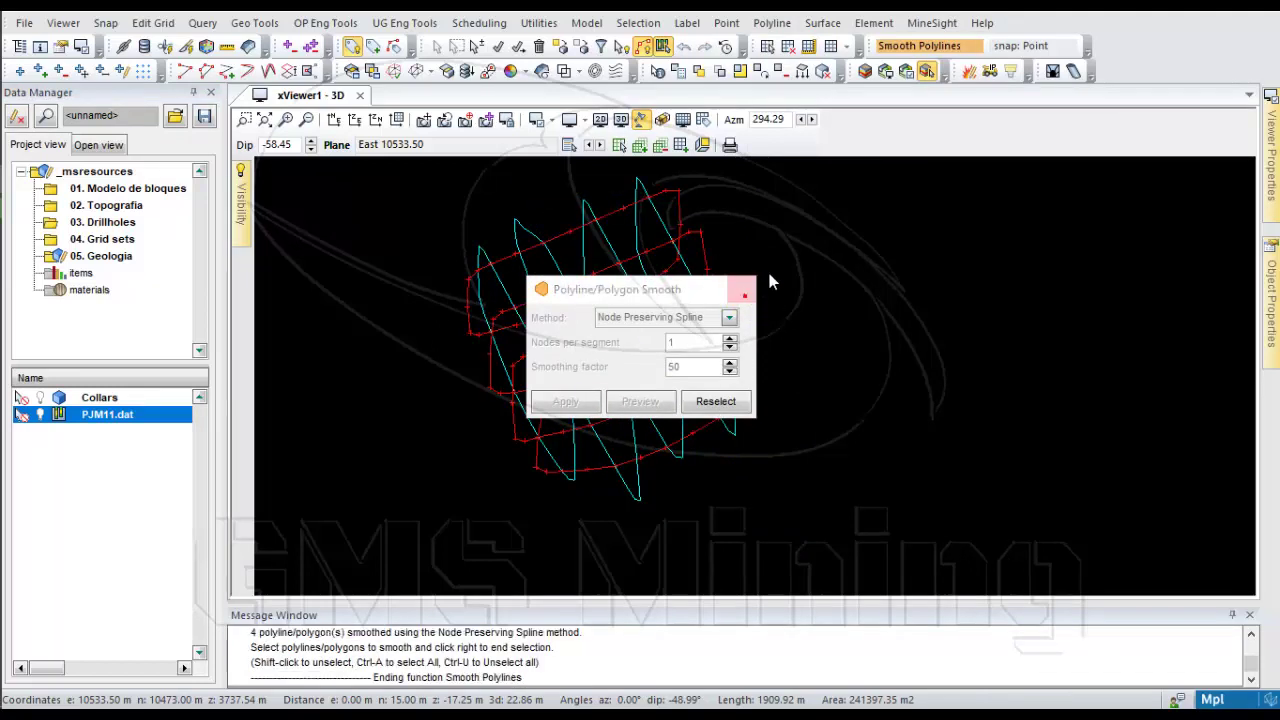
Densify the smoothed north-south polygons with a 15 m point spacing, evenly spaced within segments, and save the edits
{"action": "right_click", "coordinate": [781, 261]}
{"action": "left_click", "coordinate": [830, 362]}
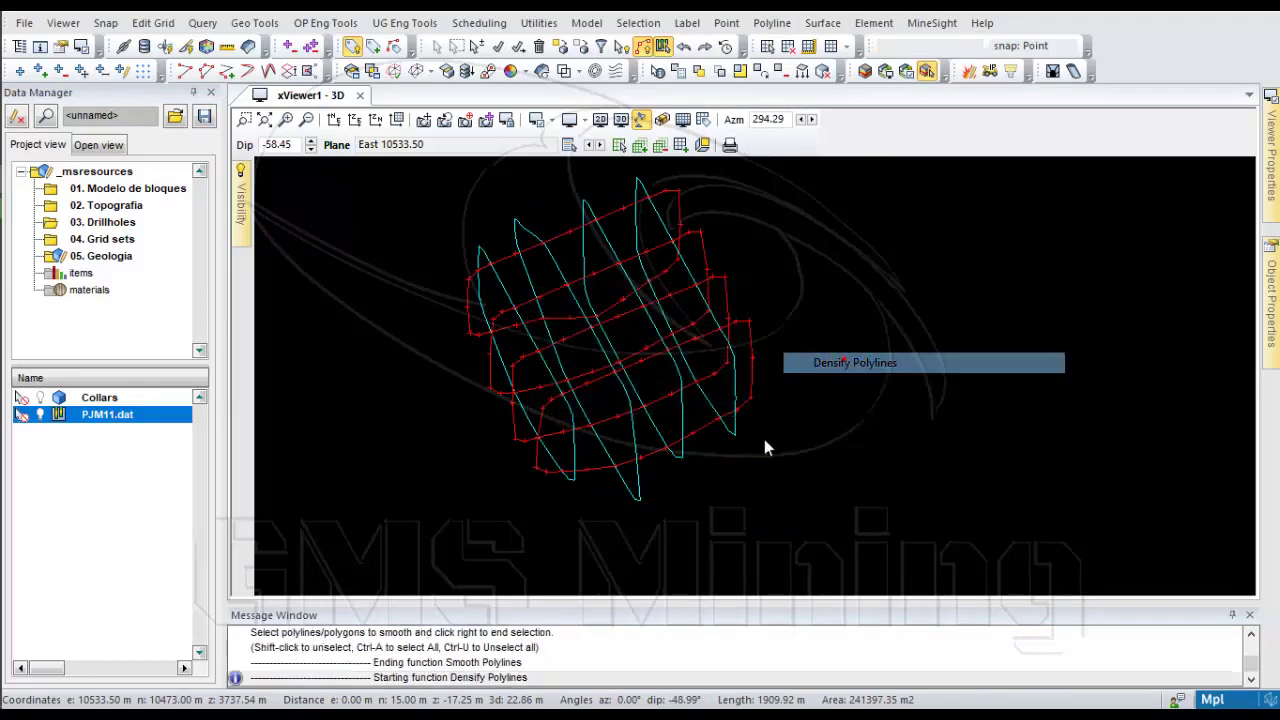
{"action": "left_click", "coordinate": [546, 212]}
{"action": "right_click", "coordinate": [546, 212]}
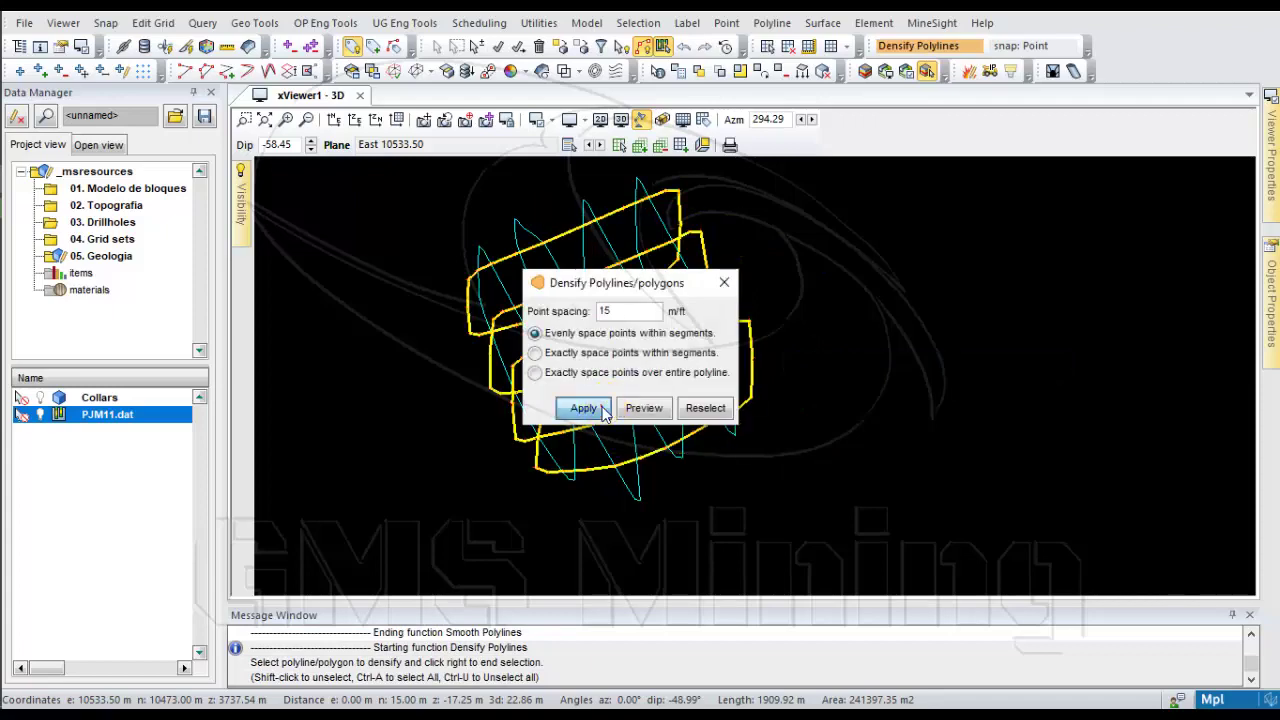
{"action": "left_click", "coordinate": [603, 412]}
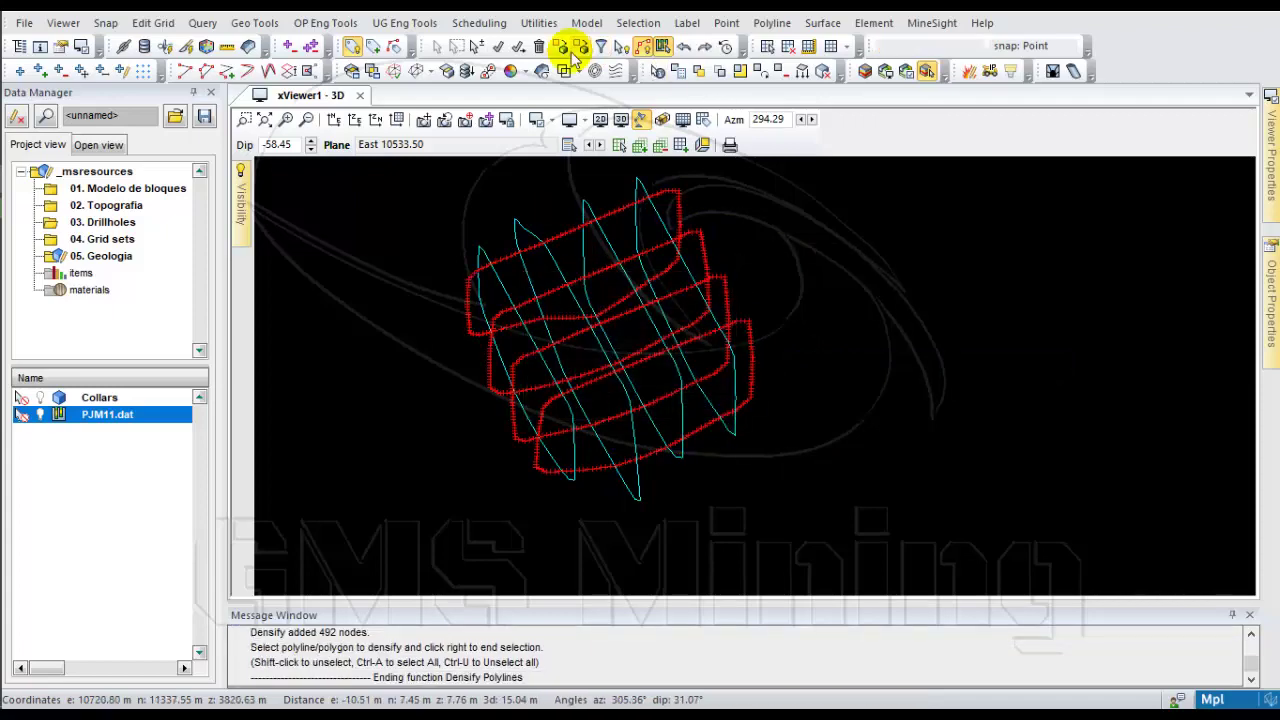
{"action": "left_click", "coordinate": [498, 46]}
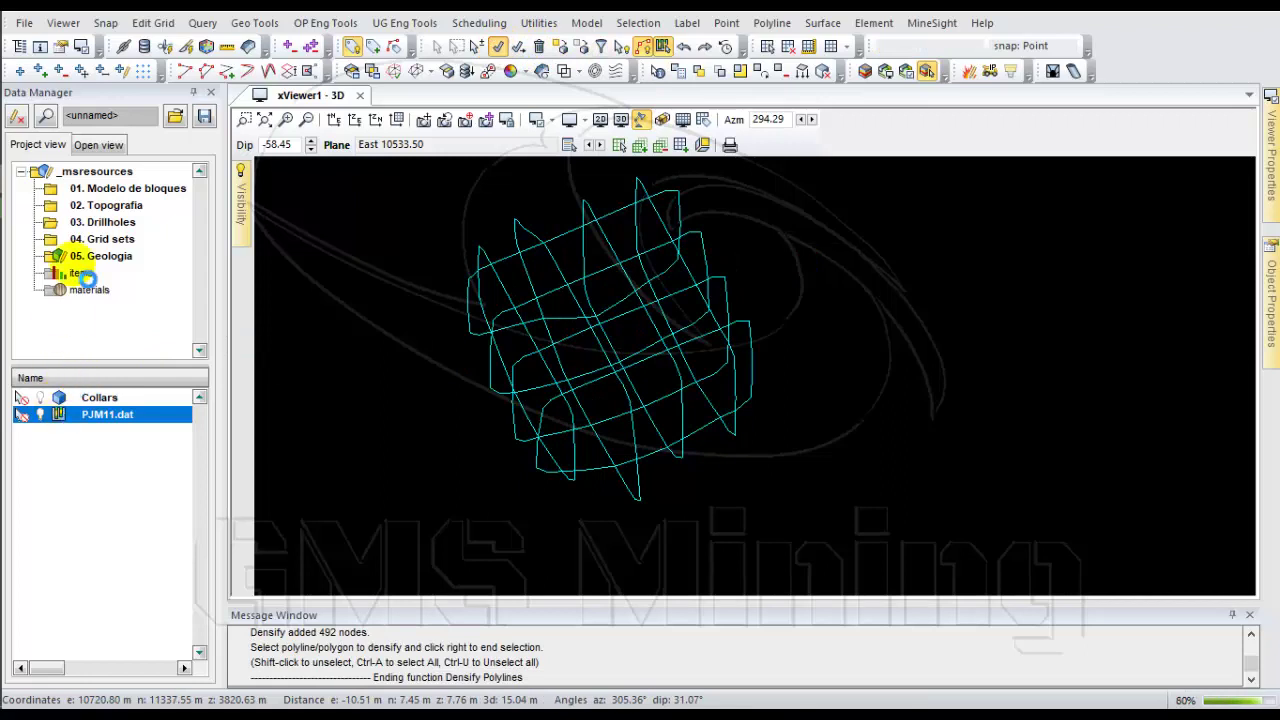
Hide Secciones_EW and make a backup copy of Secciones_NS in the 05. Geologia folder
{"action": "left_click", "coordinate": [100, 256]}
{"action": "left_click", "coordinate": [42, 398]}
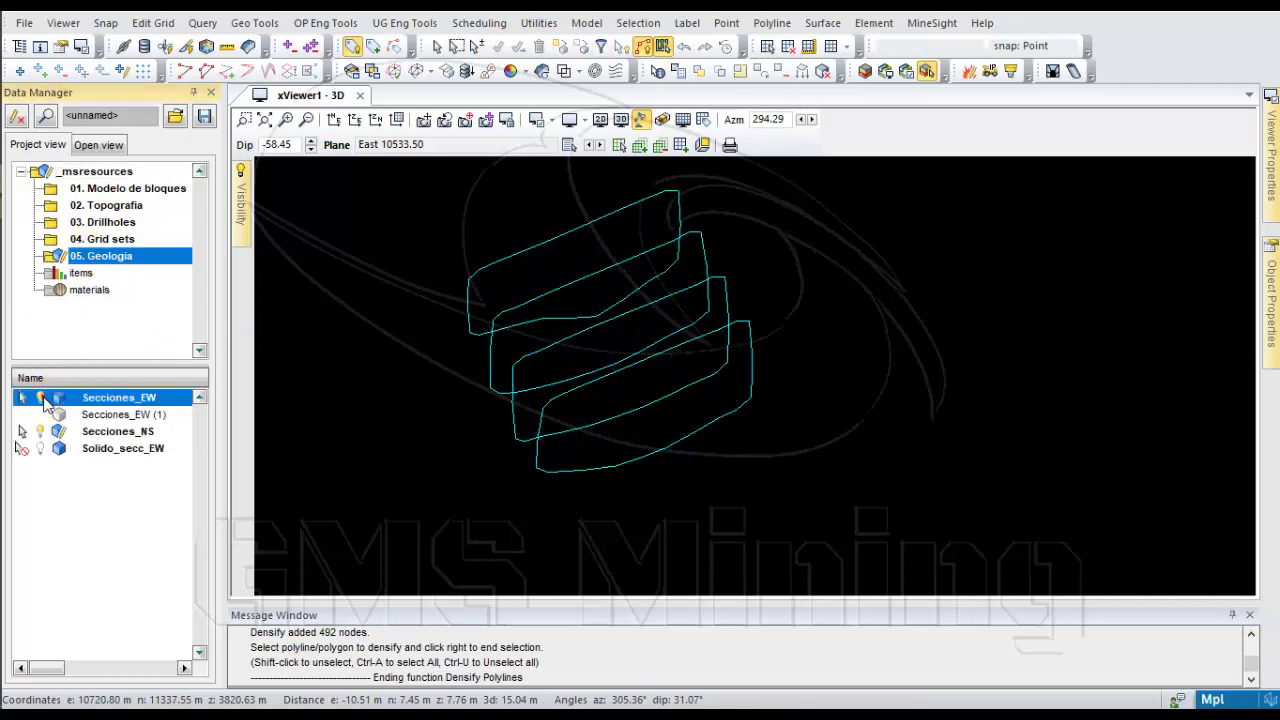
{"action": "left_click", "coordinate": [88, 433]}
{"action": "right_click", "coordinate": [92, 434]}
{"action": "left_click", "coordinate": [88, 437]}
{"action": "right_click", "coordinate": [90, 440]}
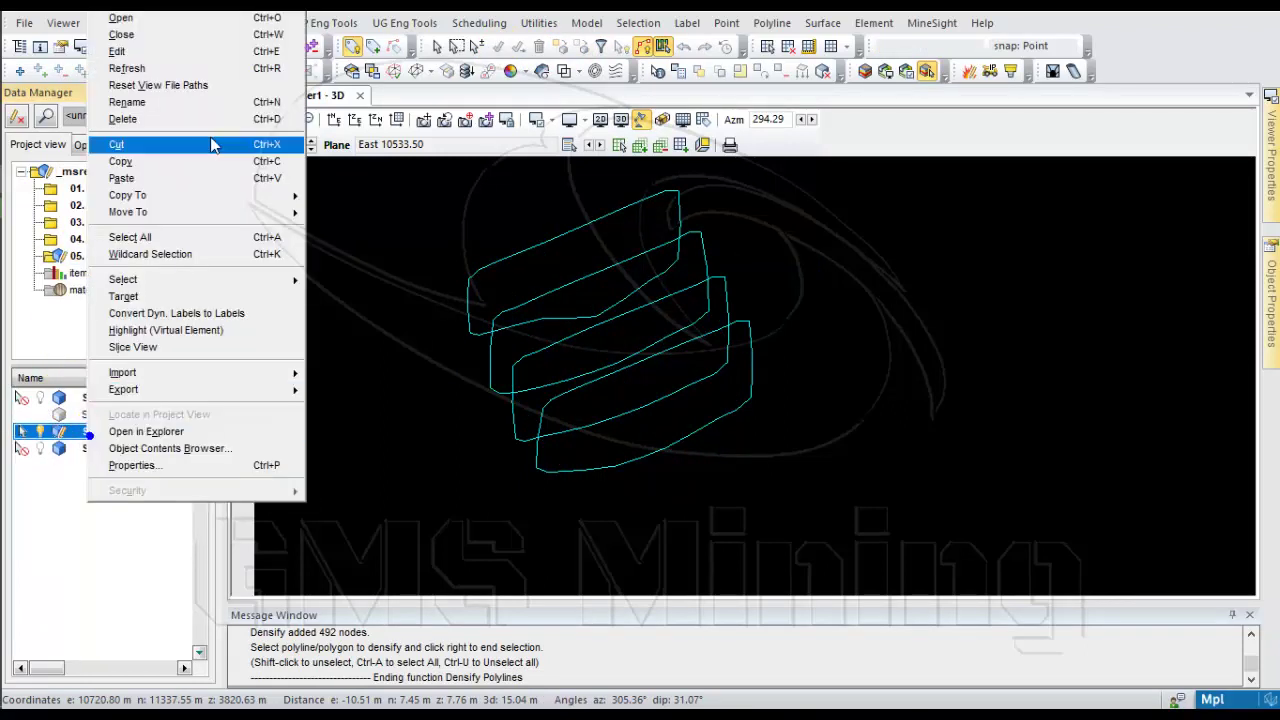
{"action": "mouse_move", "coordinate": [195, 200]}
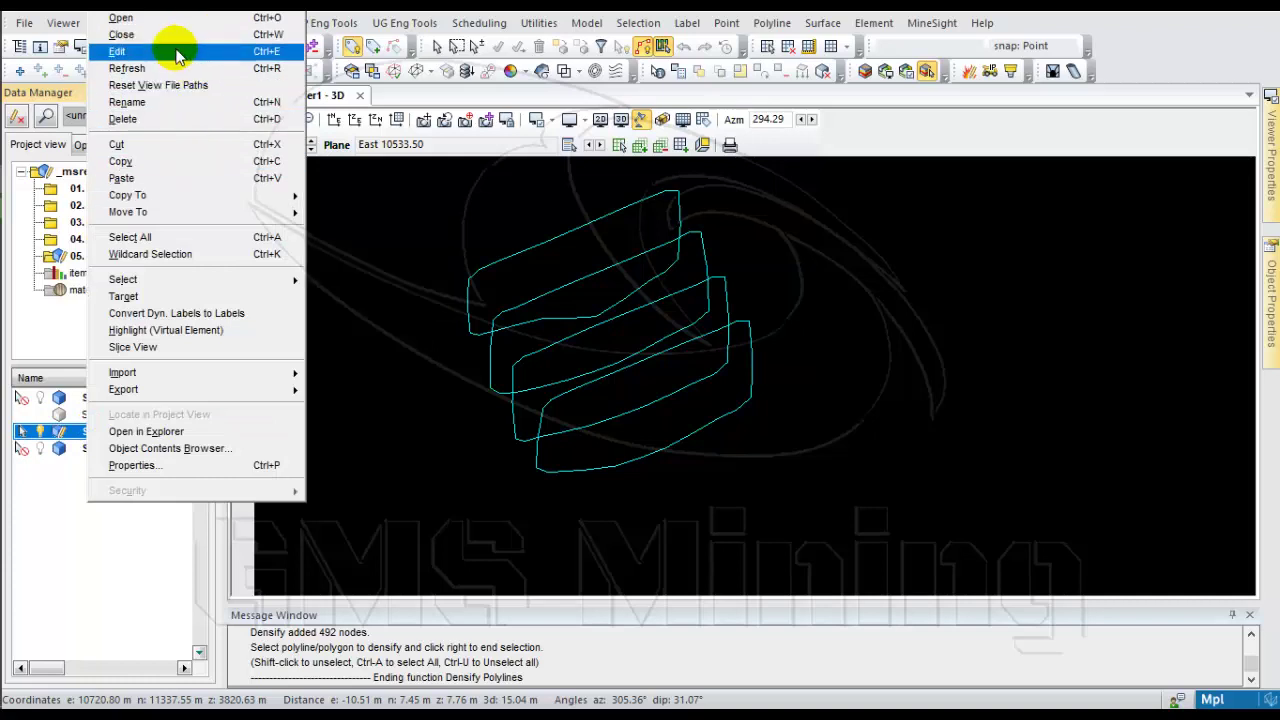
{"action": "left_click", "coordinate": [181, 178]}
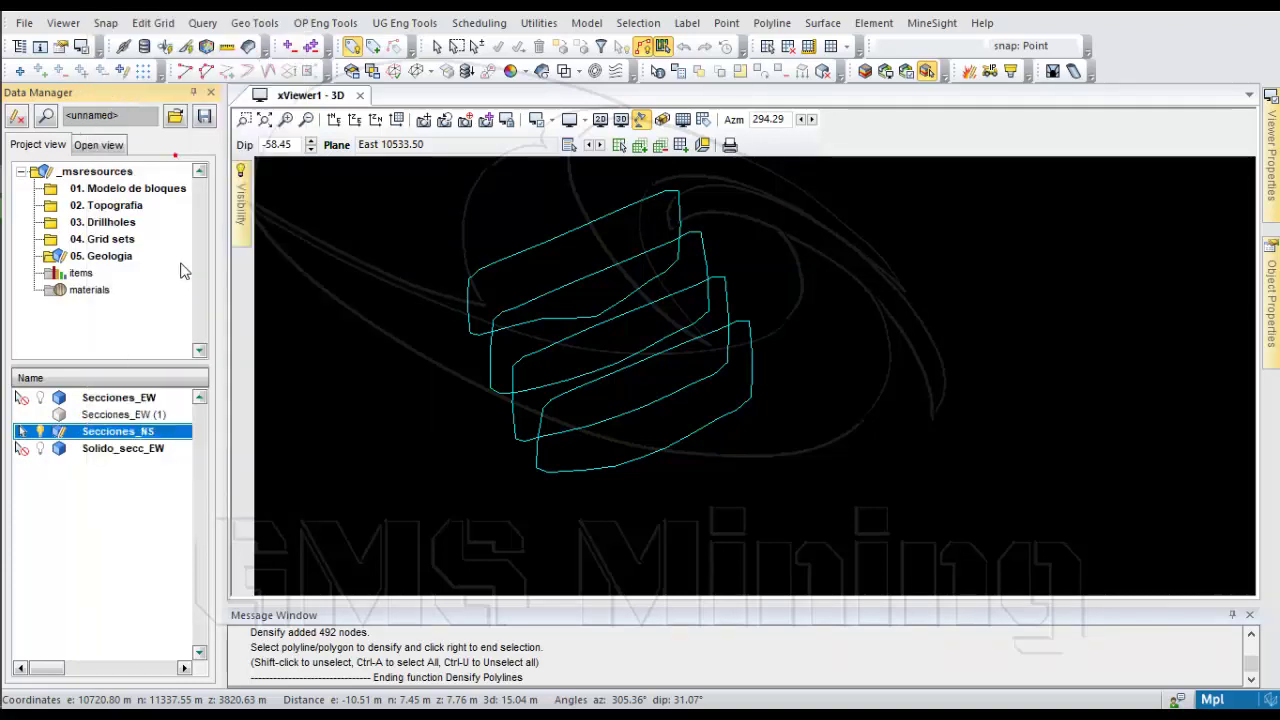
{"action": "left_click", "coordinate": [125, 262]}
{"action": "right_click", "coordinate": [122, 258]}
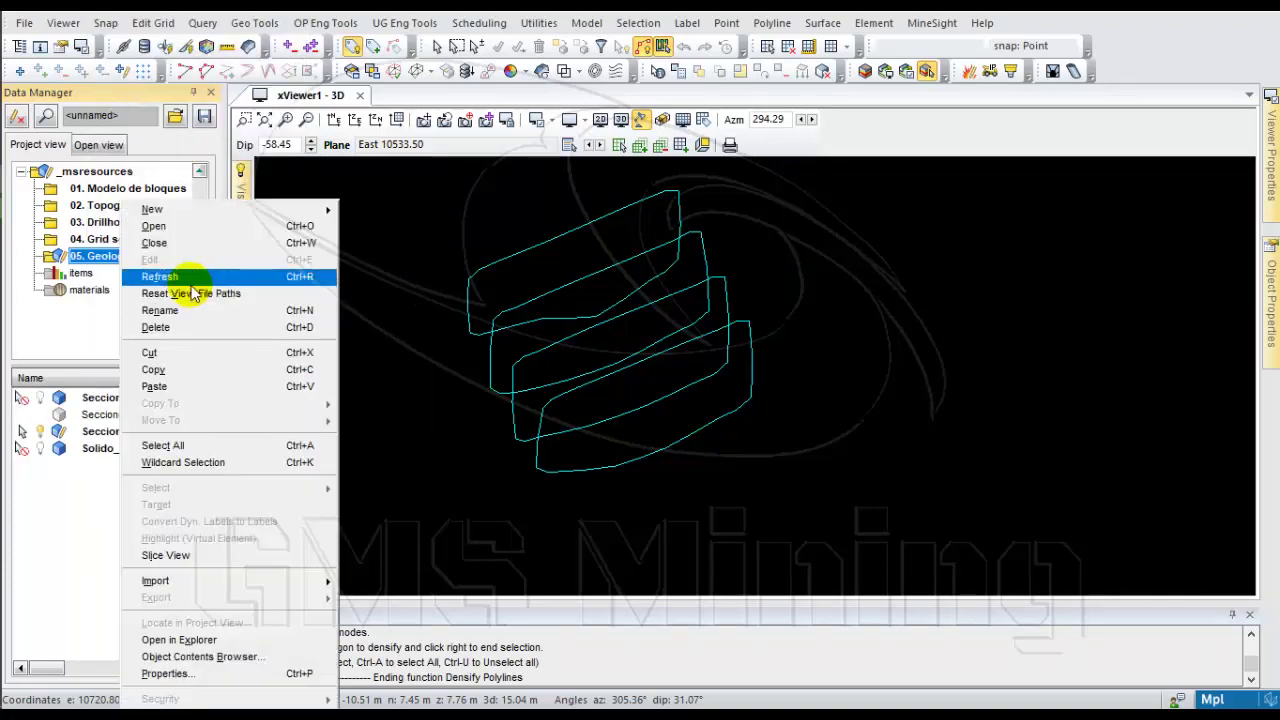
{"action": "left_click", "coordinate": [222, 387]}
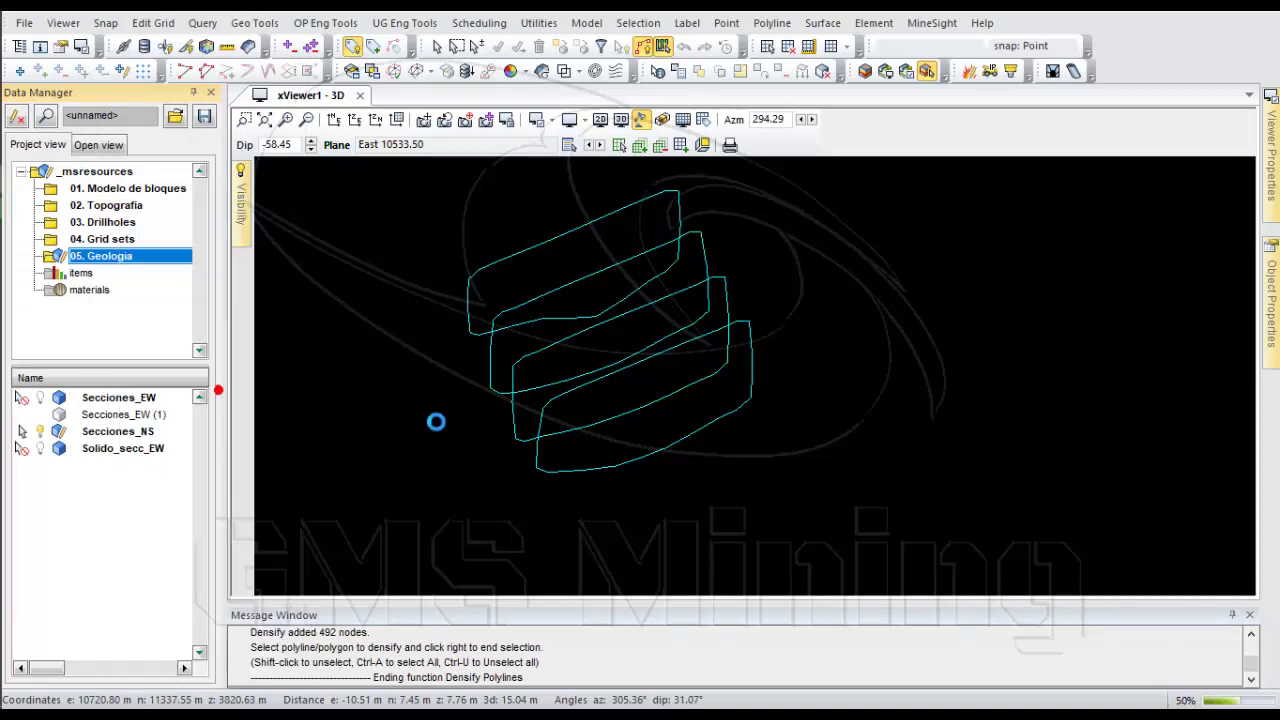
Create a new geometry object named Solido_cu0.2 in the 05. Geologia folder
{"action": "right_click", "coordinate": [516, 338]}
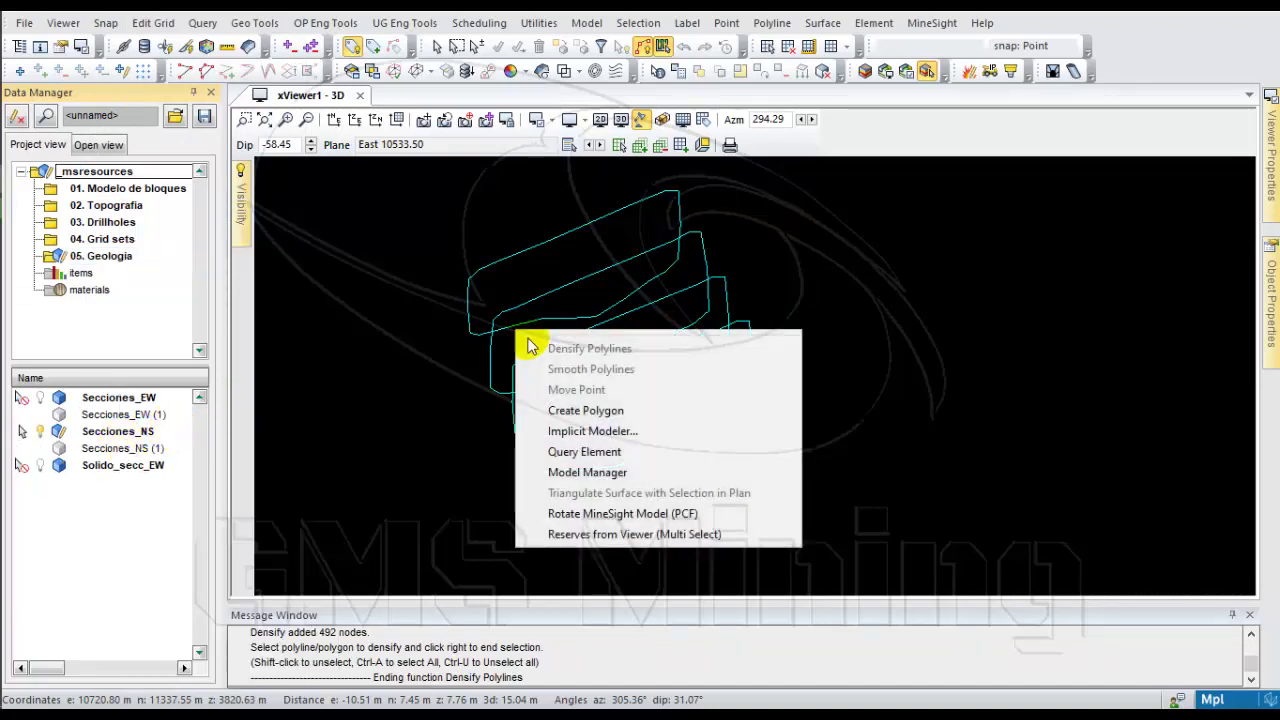
{"action": "right_click", "coordinate": [92, 259]}
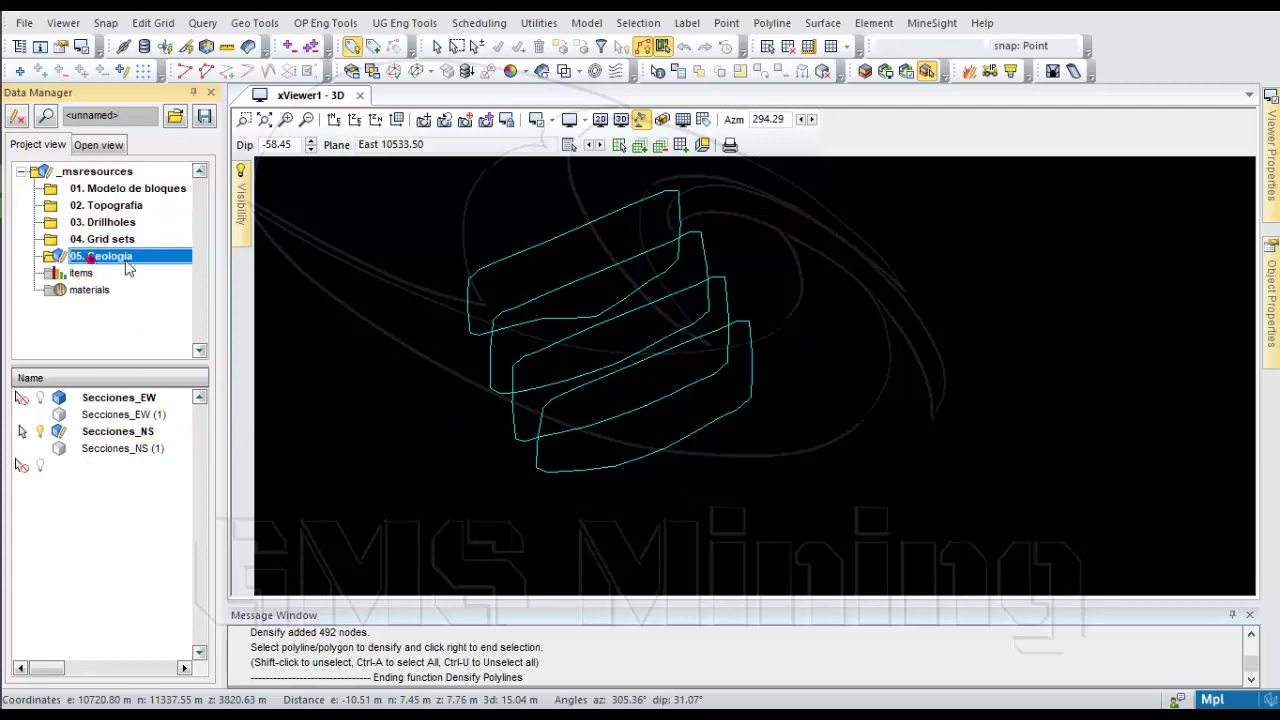
{"action": "mouse_move", "coordinate": [276, 209]}
{"action": "left_click", "coordinate": [373, 316]}
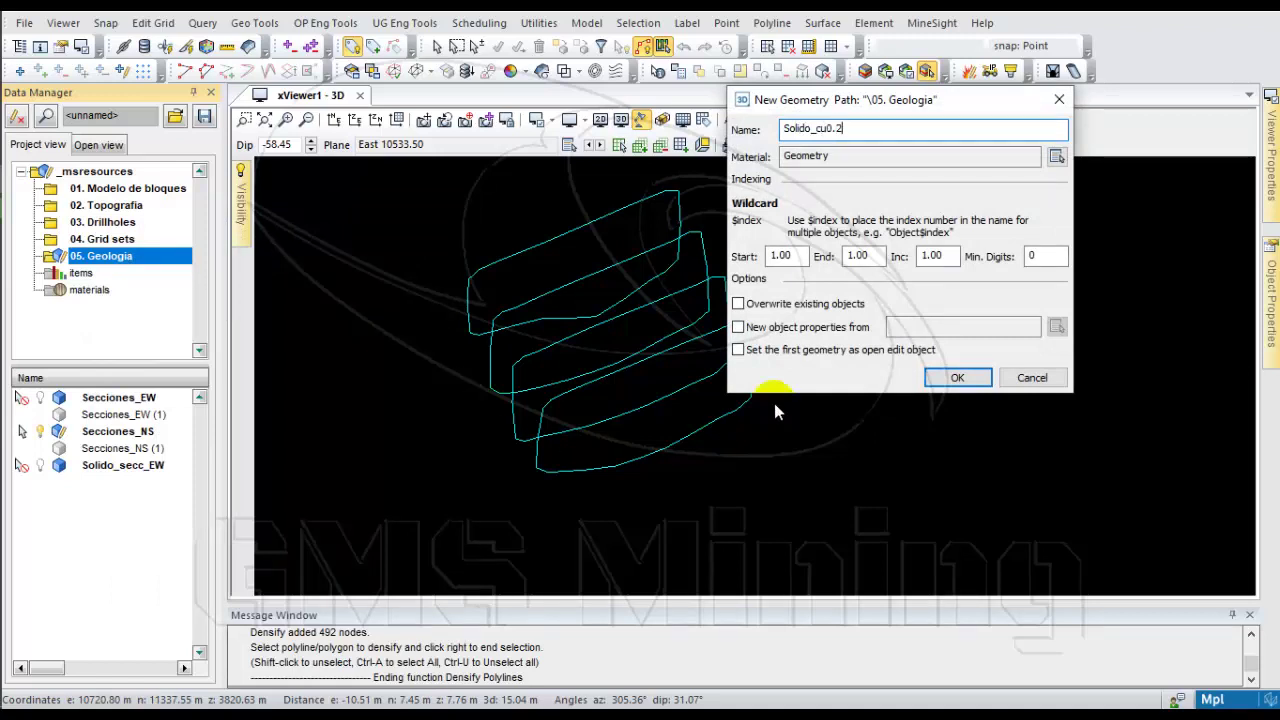
{"action": "left_click", "coordinate": [957, 378]}
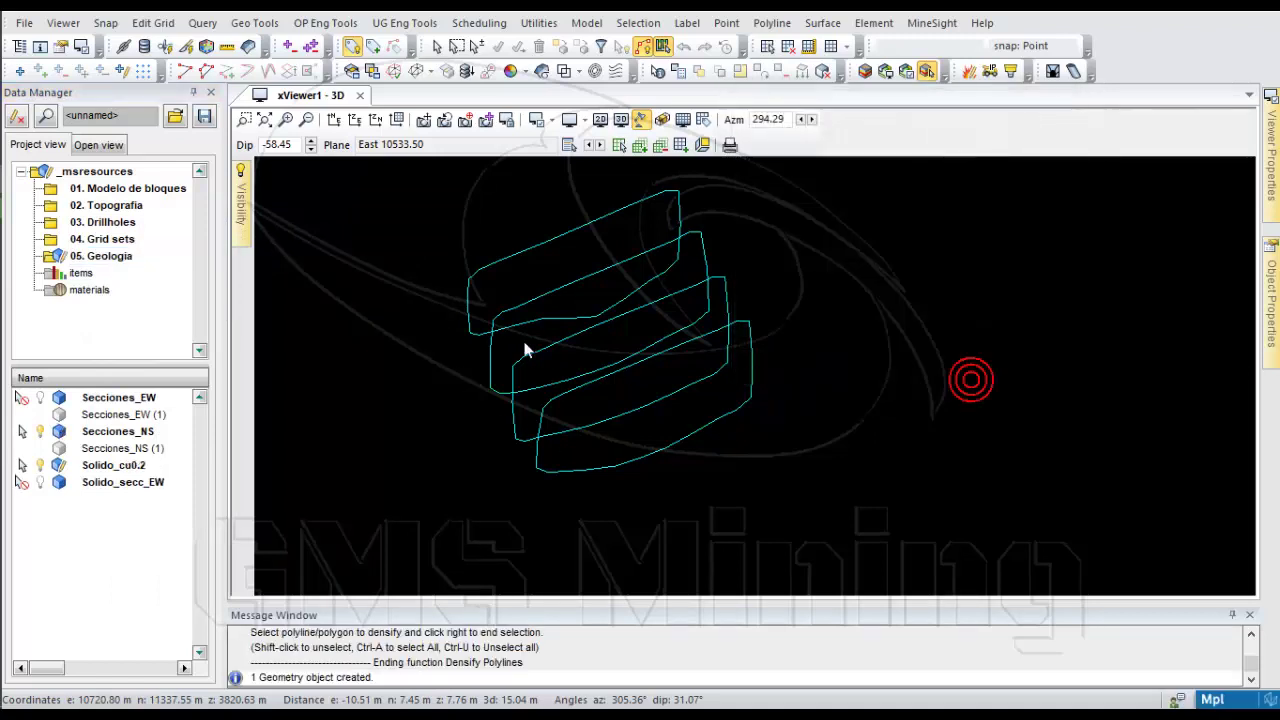
Display Secciones_EW again alongside Secciones_NS and open the Implicit Modeler
{"action": "right_click", "coordinate": [530, 239]}
{"action": "left_click", "coordinate": [276, 320]}
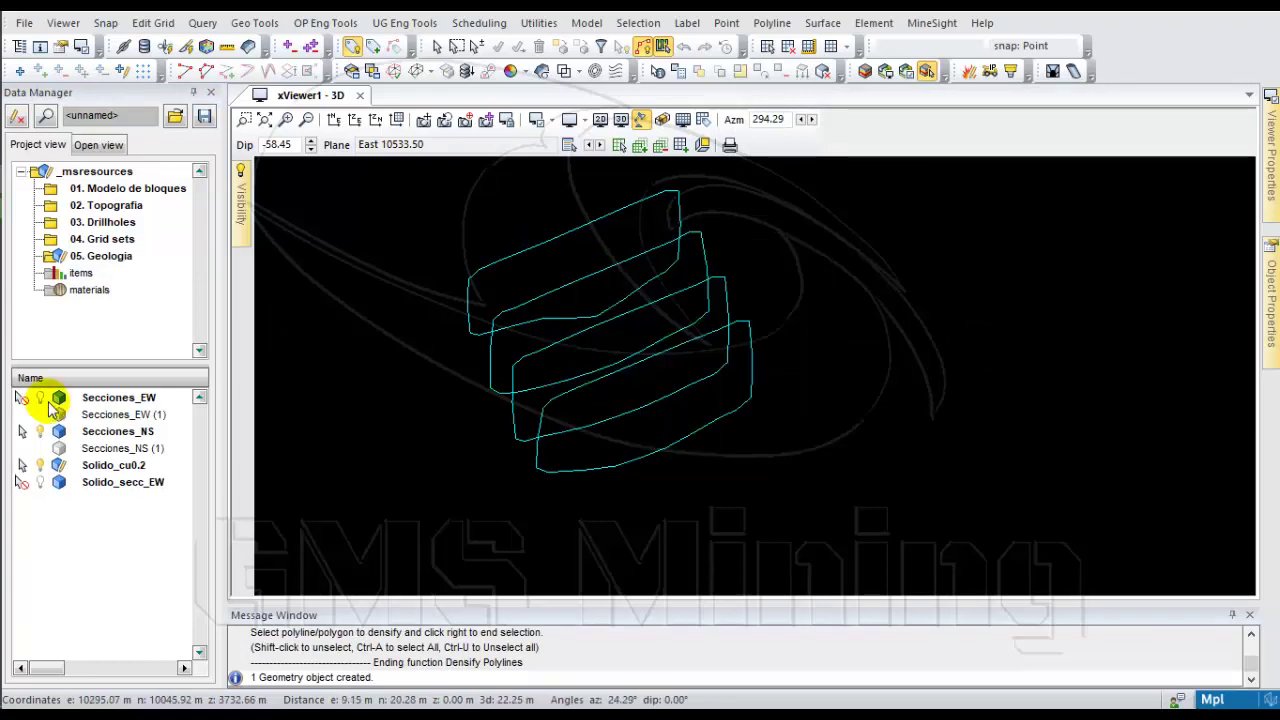
{"action": "left_click", "coordinate": [52, 400]}
{"action": "right_click", "coordinate": [584, 223]}
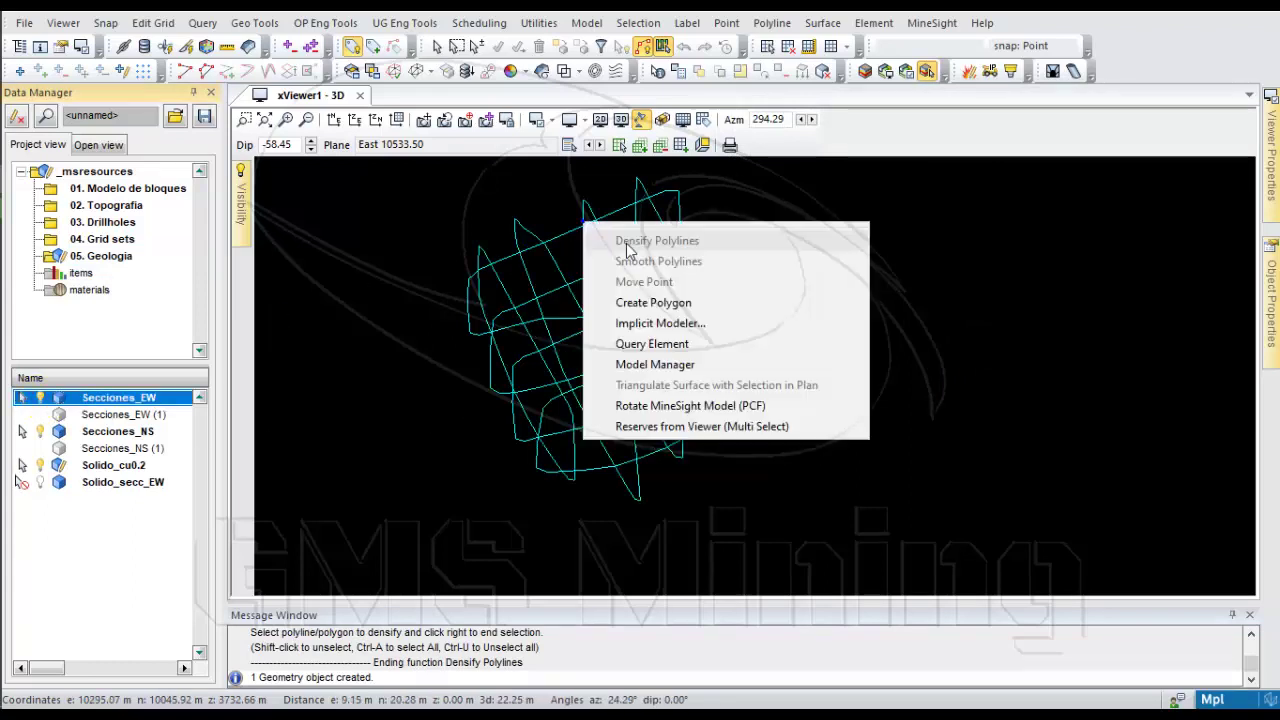
{"action": "left_click", "coordinate": [686, 324]}
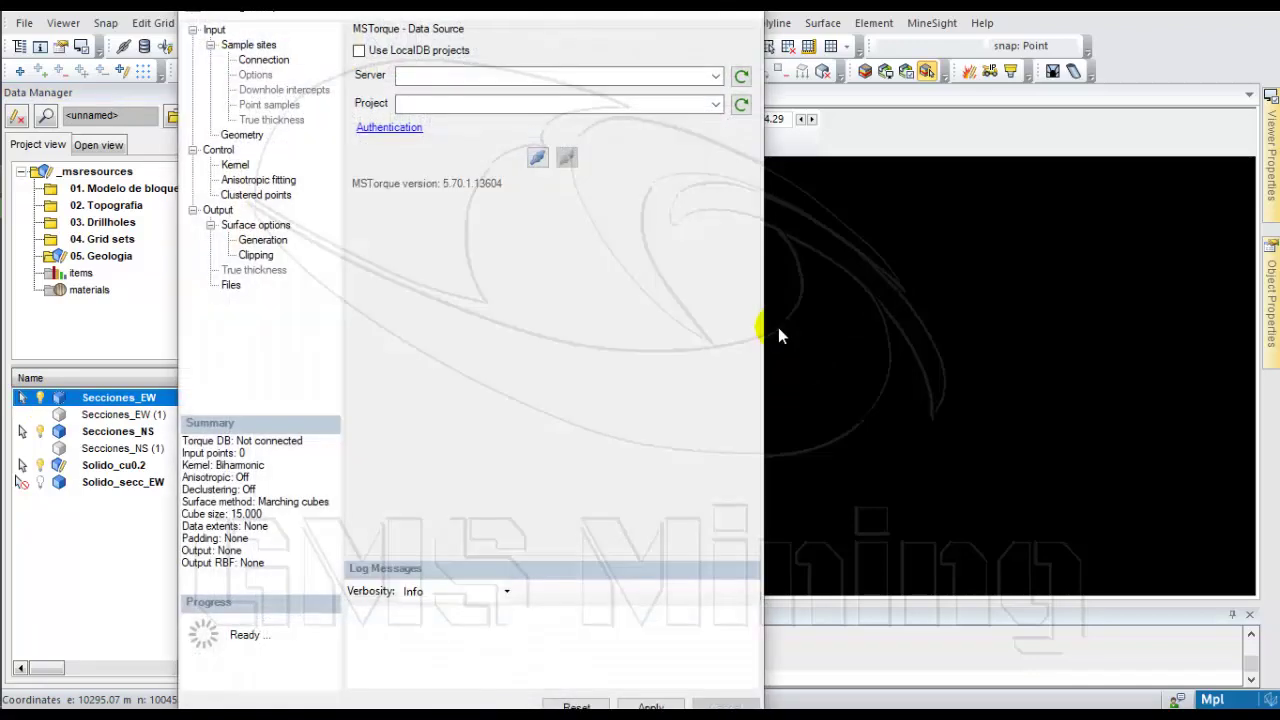
Import all the Secciones_NS and Secciones_EW polygons as input geometry for the implicit model
{"action": "scroll", "coordinate": [971, 360], "scroll_direction": "down", "scroll_amount": 3}
{"action": "scroll", "coordinate": [830, 310], "scroll_direction": "up", "scroll_amount": 2}
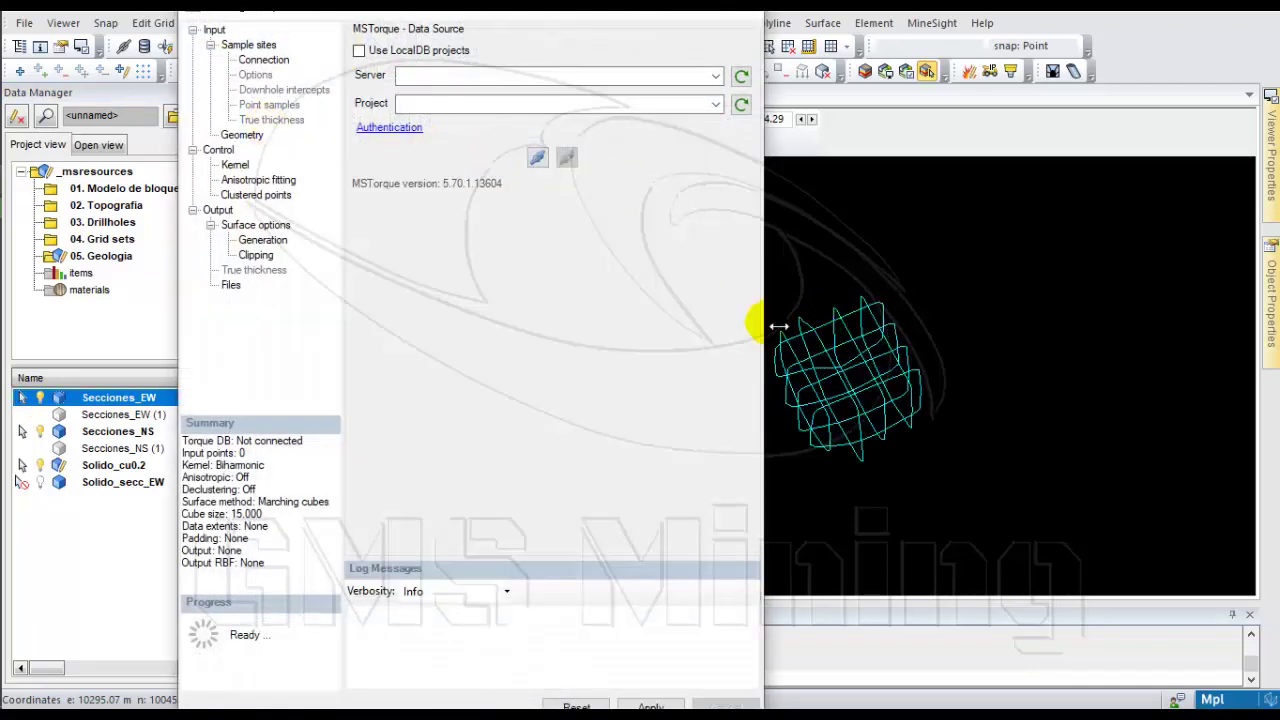
{"action": "middle_click_drag", "start_coordinate": [896, 321], "coordinate": [936, 285]}
{"action": "left_click", "coordinate": [242, 135]}
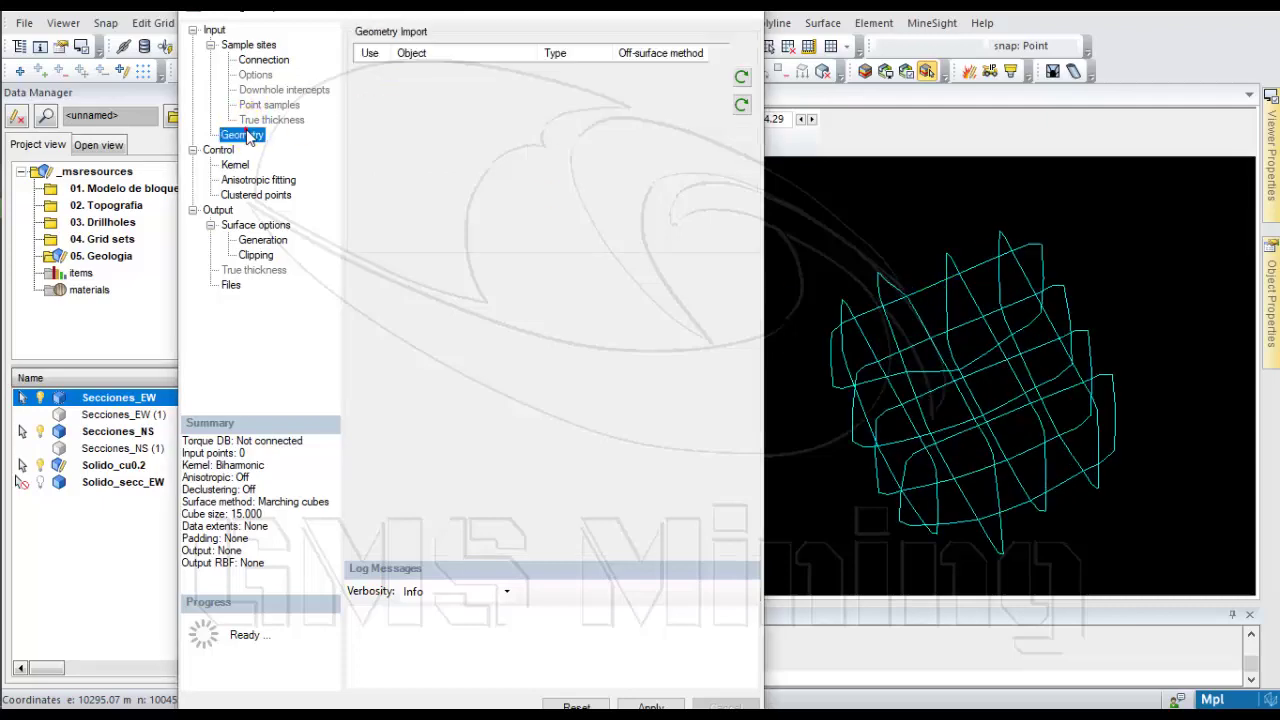
{"action": "left_click", "coordinate": [743, 55]}
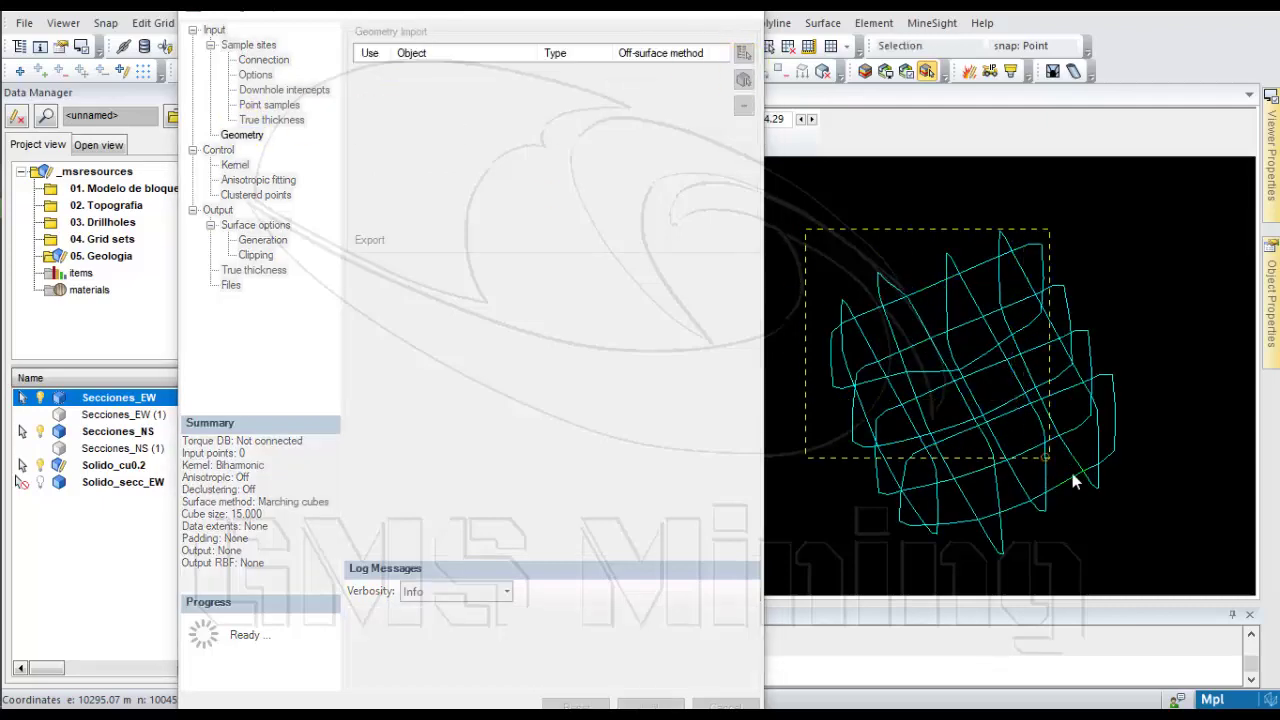
{"action": "left_click_drag", "start_coordinate": [1073, 481], "coordinate": [1123, 537]}
{"action": "right_click", "coordinate": [1037, 389]}
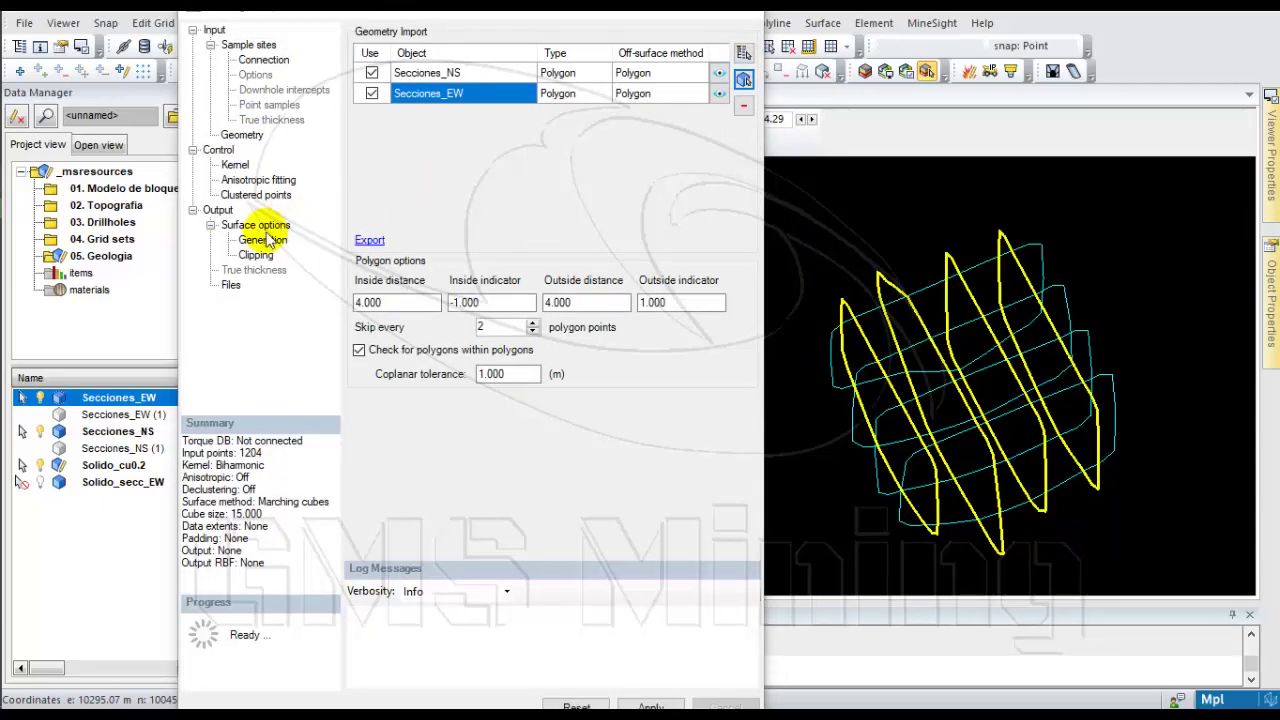
Set the marching cubes size to 20 m, choose Solido_cu0.2 as the output surface file and generate the solid
{"action": "left_click", "coordinate": [263, 241]}
{"action": "double_click", "coordinate": [446, 67]}
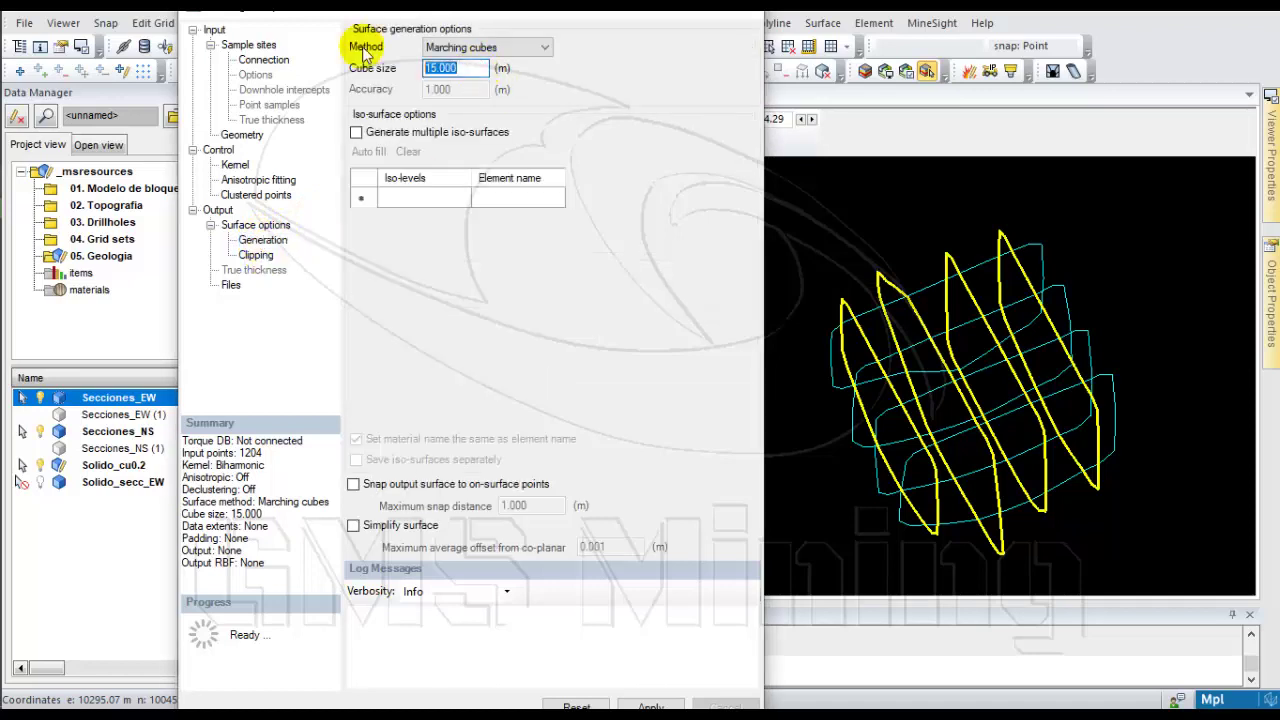
{"action": "left_click", "coordinate": [231, 285]}
{"action": "left_click", "coordinate": [716, 35]}
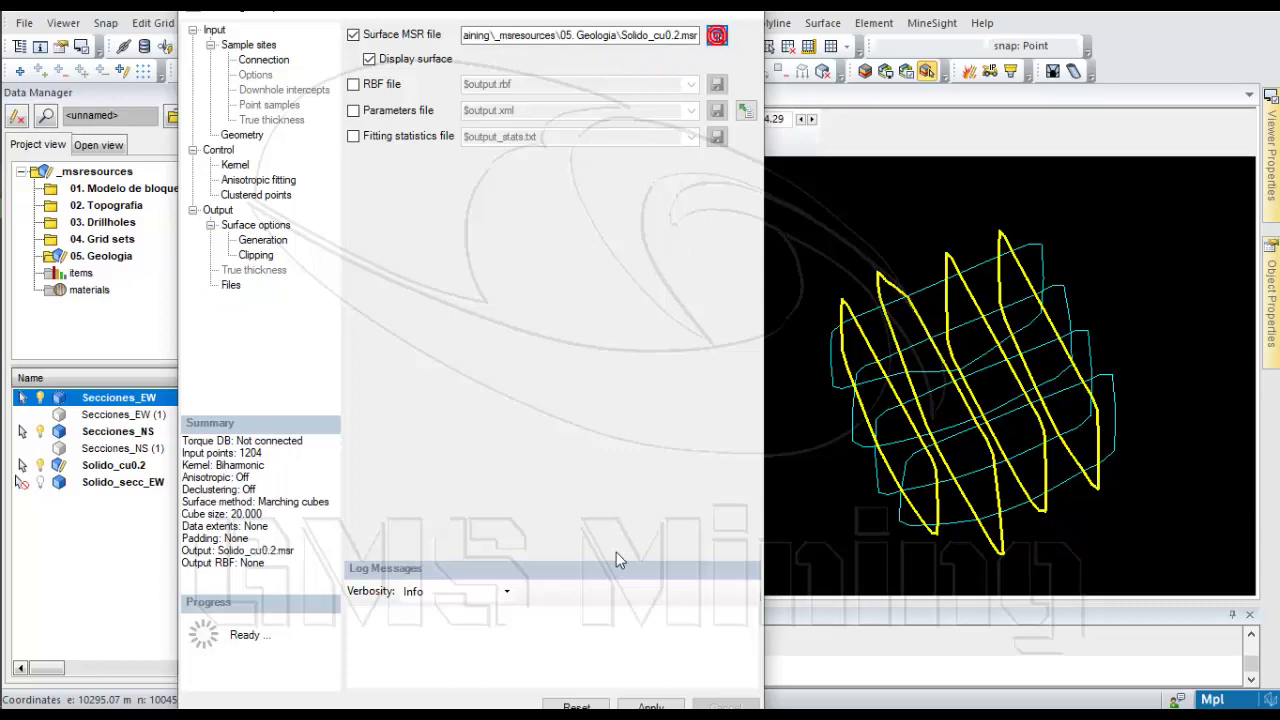
{"action": "left_click", "coordinate": [648, 706]}
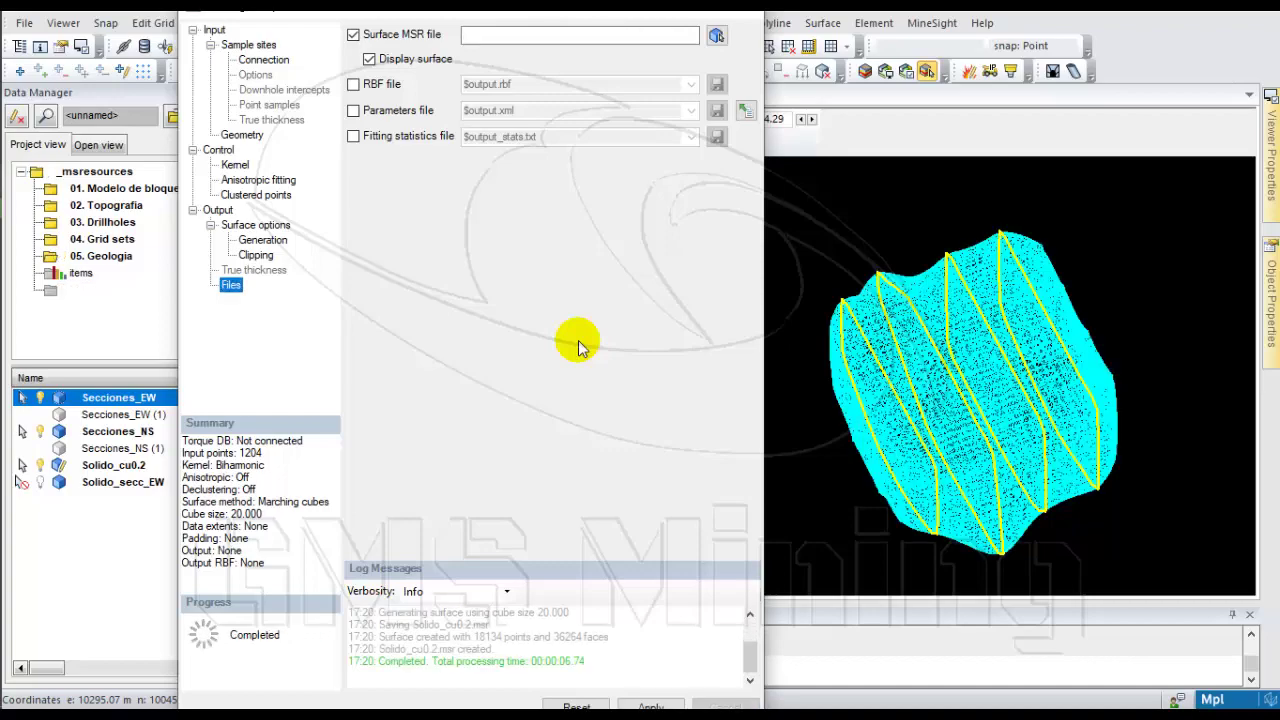
Leave the Implicit Modeler and hide the Secciones_EW and Secciones_NS polygons so only the generated solid is displayed
{"action": "left_click_drag", "start_coordinate": [938, 482], "coordinate": [796, 163]}
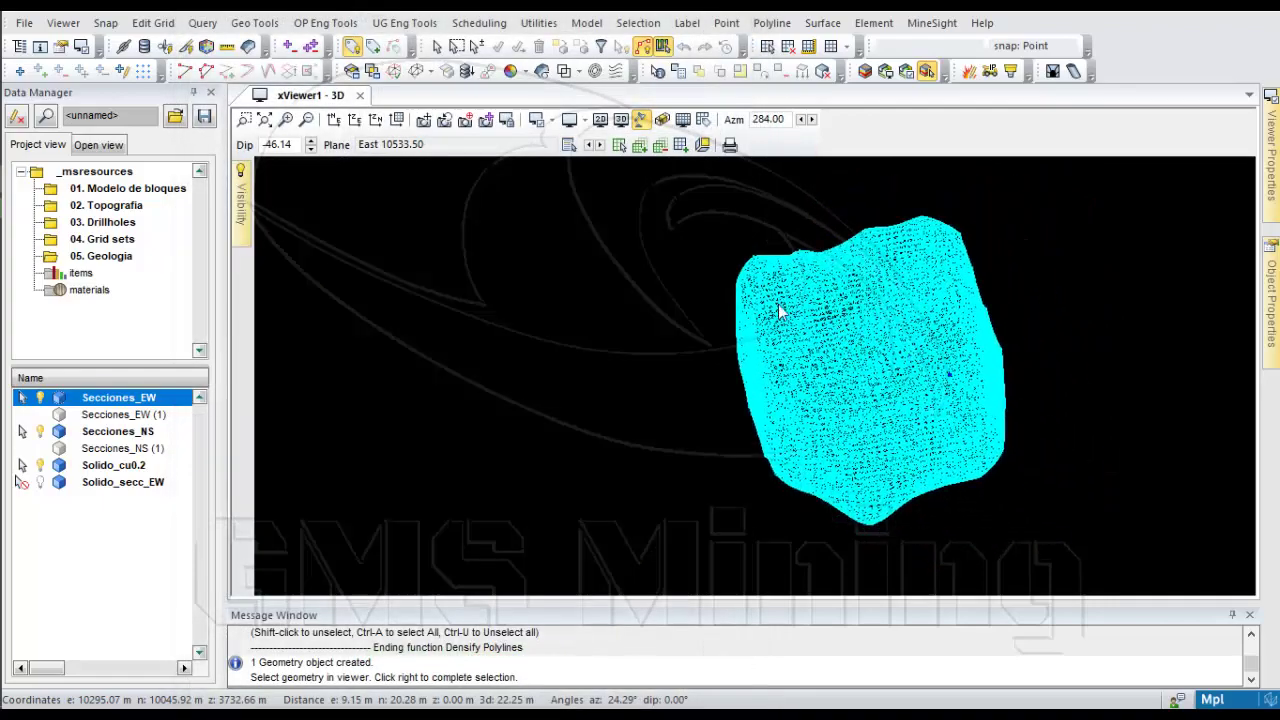
{"action": "left_click_drag", "start_coordinate": [777, 309], "coordinate": [708, 294]}
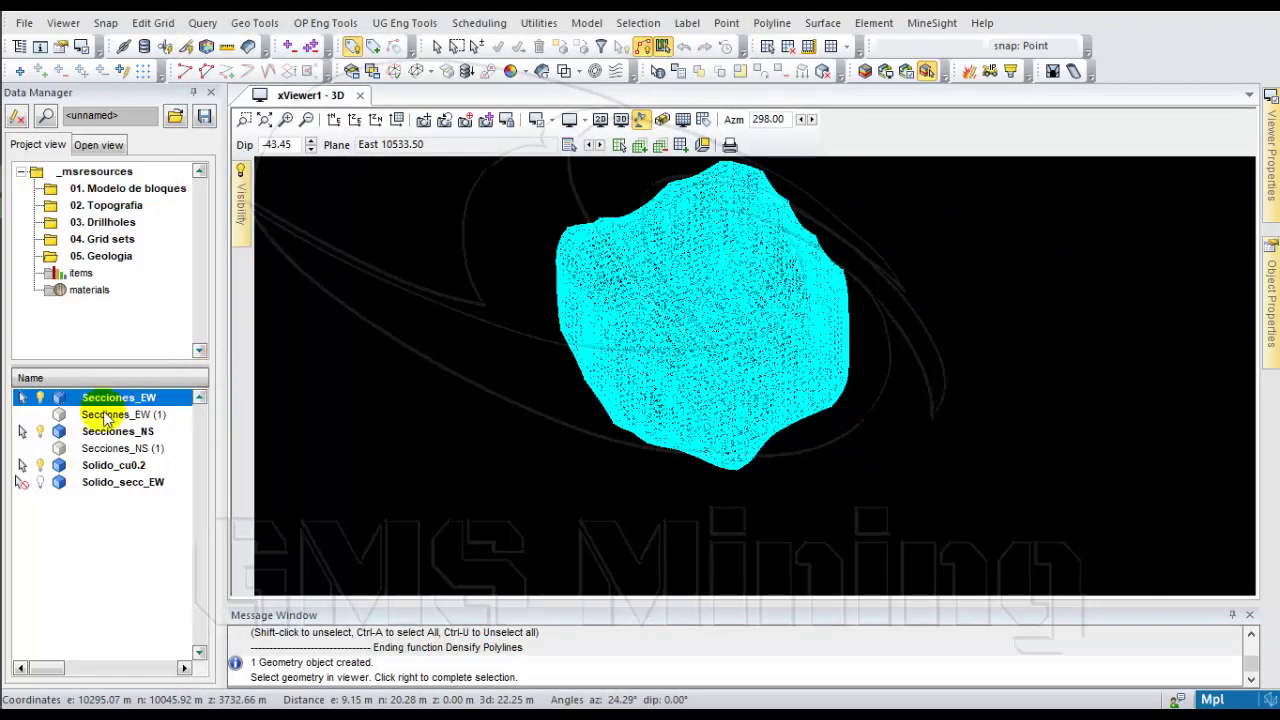
{"action": "left_click", "coordinate": [40, 418]}
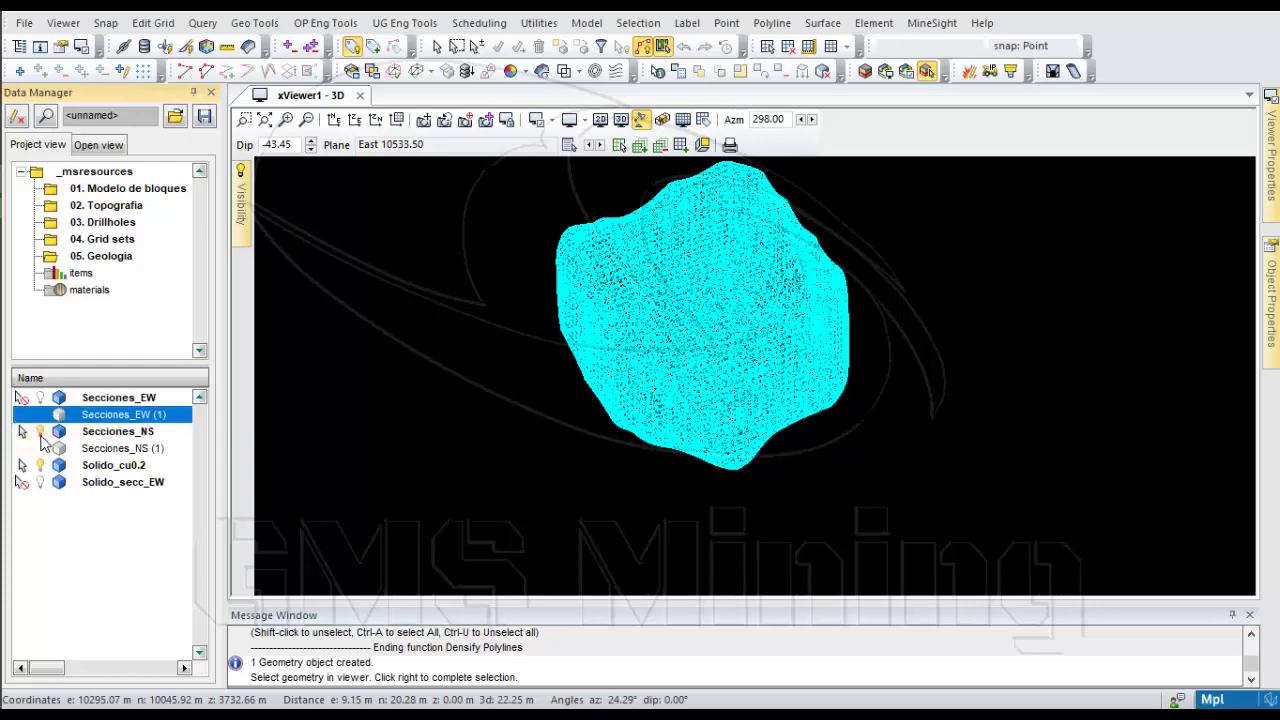
Set Solido_cu0.2 to display its surfaces as Faces only and change its colour to orange-red
{"action": "left_click", "coordinate": [148, 467]}
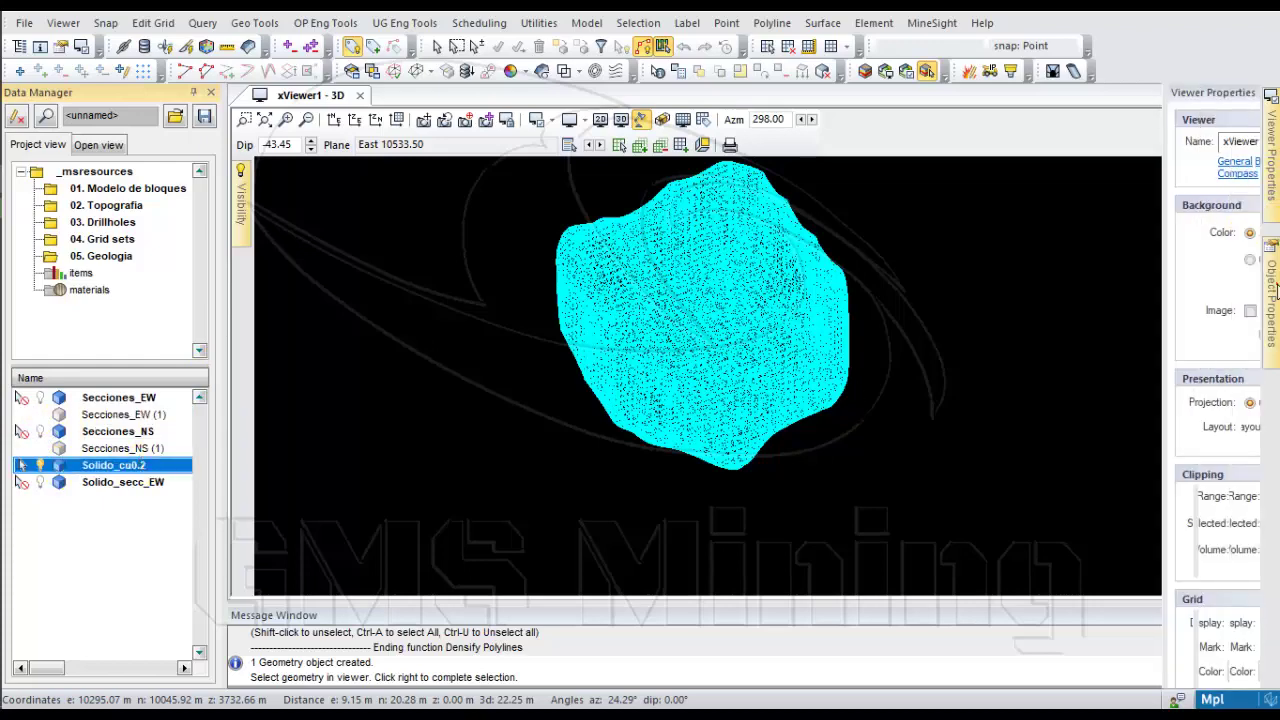
{"action": "mouse_move", "coordinate": [1272, 295]}
{"action": "left_click", "coordinate": [1110, 266]}
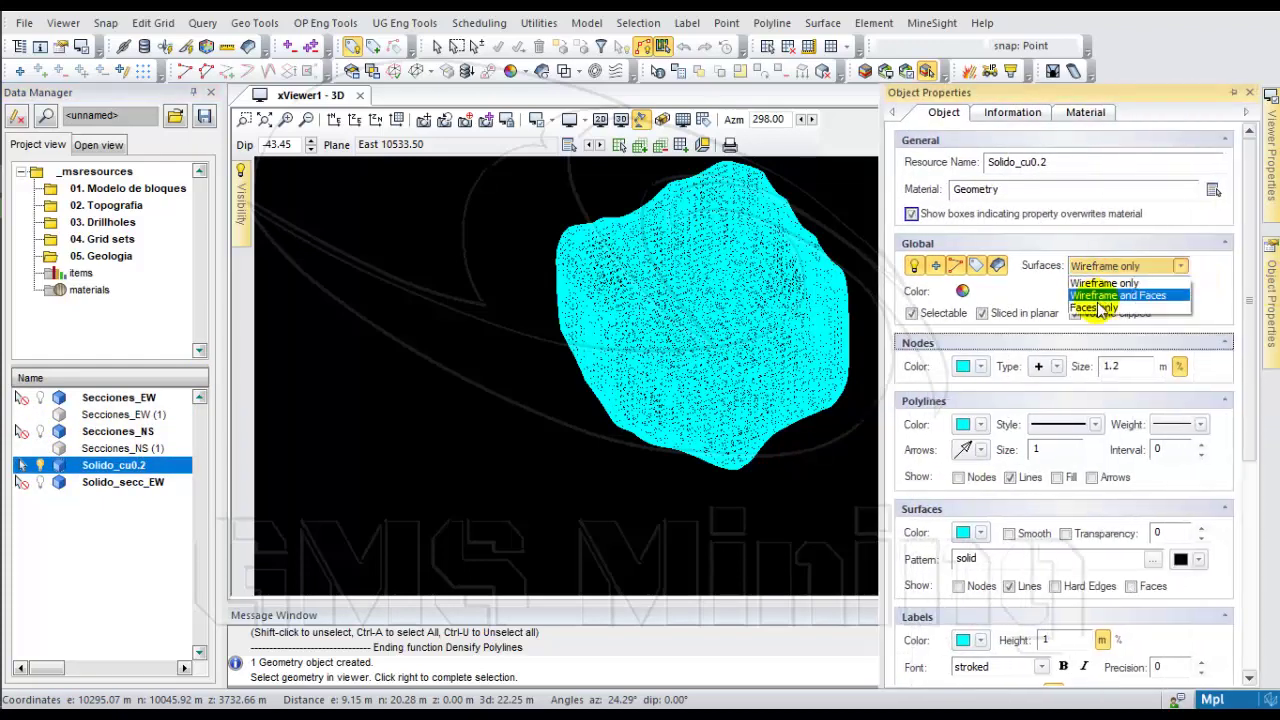
{"action": "left_click", "coordinate": [1100, 298]}
{"action": "left_click", "coordinate": [962, 291]}
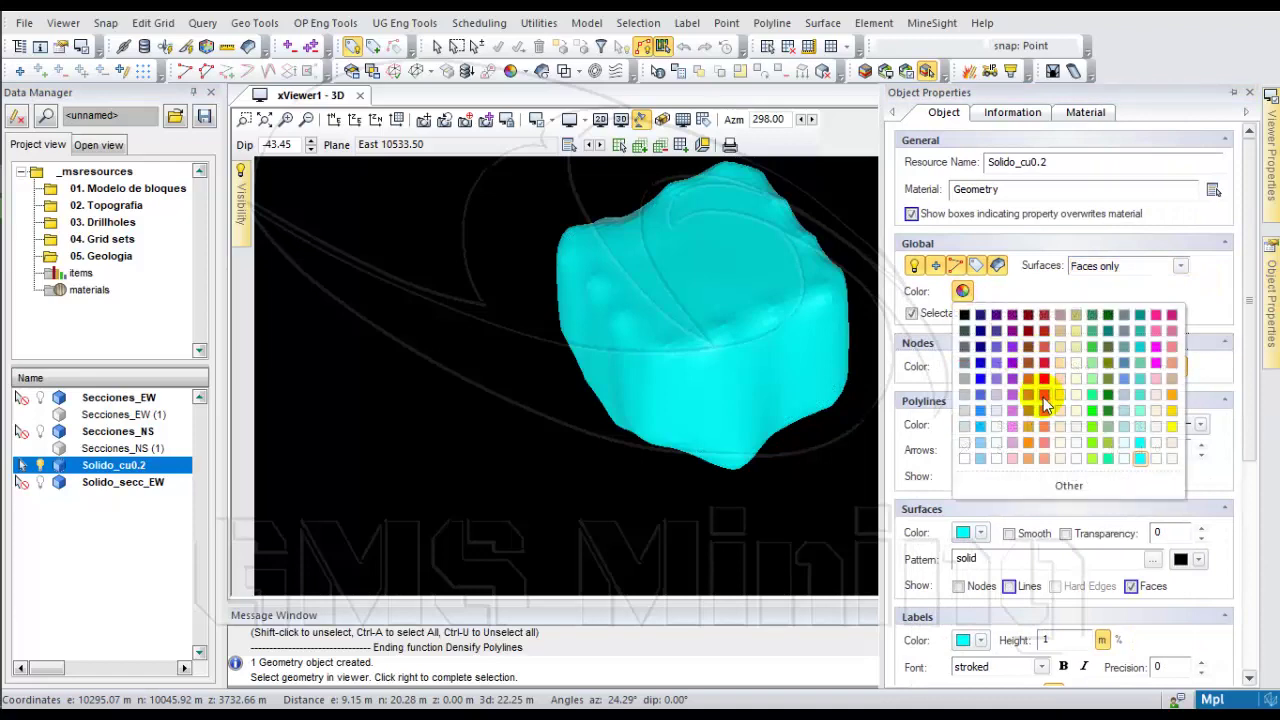
{"action": "left_click", "coordinate": [1044, 400]}
Display the PJM11.dat drillholes from the 03. Drillholes folder together with the solid
{"action": "mouse_move", "coordinate": [777, 355]}
{"action": "left_mouse_down"}
{"action": "mouse_move", "coordinate": [654, 259]}
{"action": "mouse_move", "coordinate": [526, 257]}
{"action": "mouse_move", "coordinate": [620, 313]}
{"action": "mouse_move", "coordinate": [609, 316]}
{"action": "mouse_move", "coordinate": [674, 292]}
{"action": "mouse_move", "coordinate": [562, 366]}
{"action": "mouse_move", "coordinate": [781, 335]}
{"action": "left_mouse_up"}
{"action": "right_click", "coordinate": [662, 382]}
{"action": "left_click", "coordinate": [462, 346]}
{"action": "scroll", "coordinate": [578, 282], "scroll_direction": "down", "scroll_amount": 2}
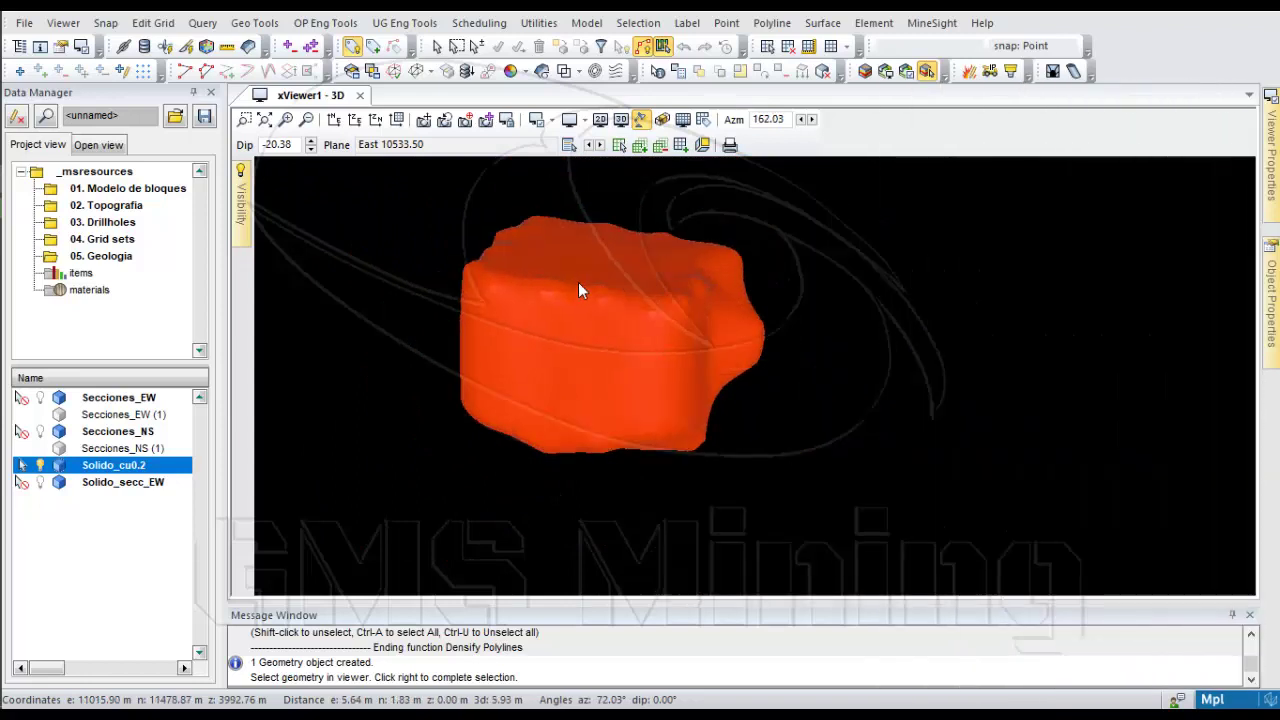
{"action": "left_click", "coordinate": [135, 206]}
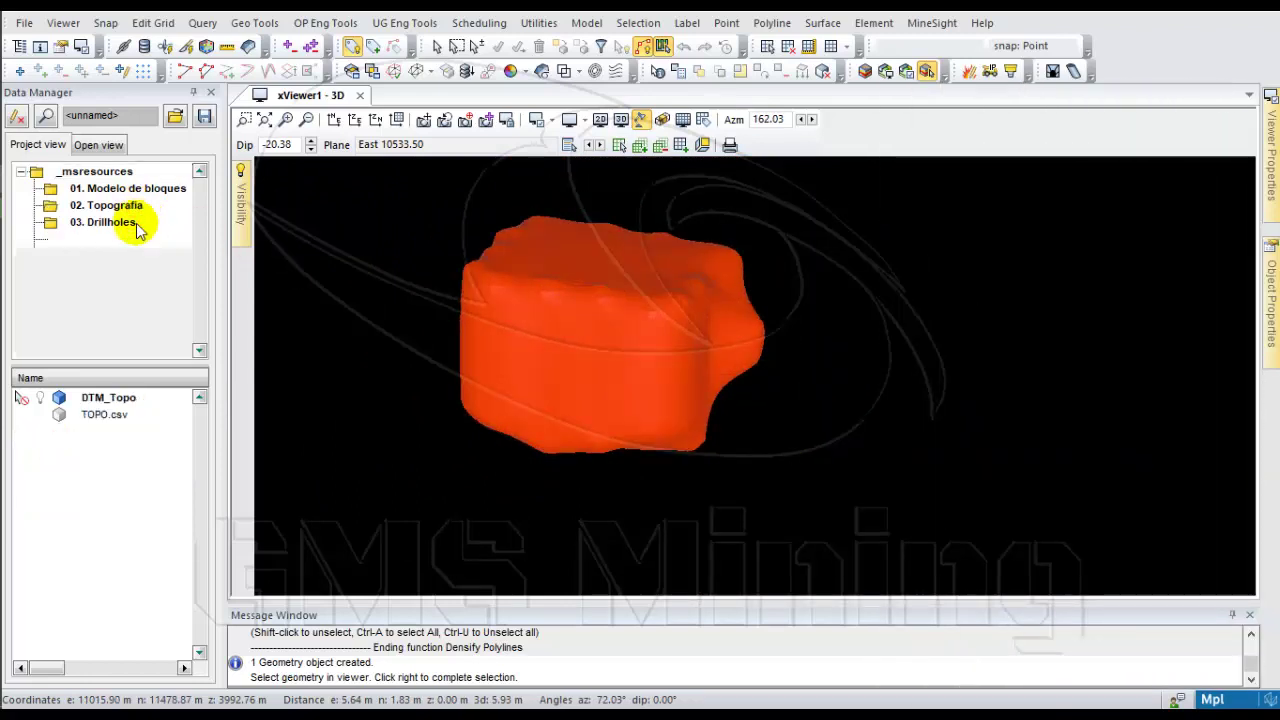
{"action": "left_click", "coordinate": [115, 222]}
{"action": "left_click", "coordinate": [45, 416]}
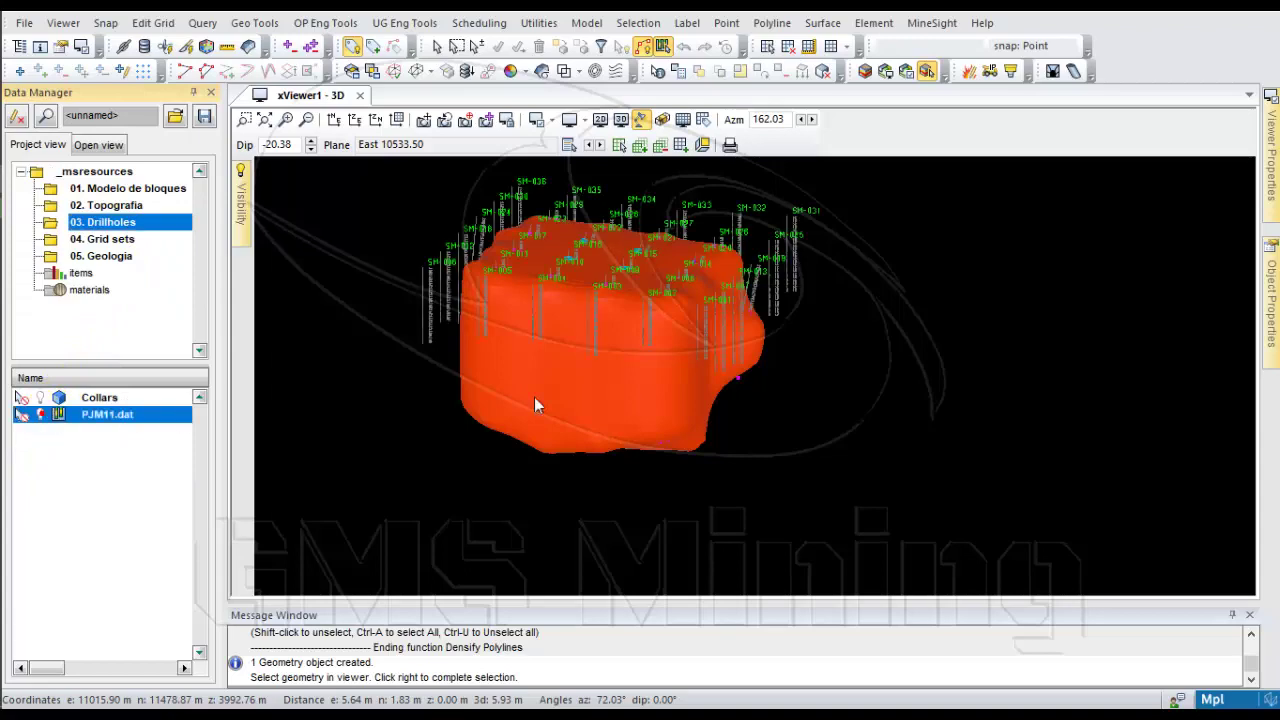
Clip the 3D view to the East 10533.50 plane and examine the solid's outline against the drillhole intervals
{"action": "left_click_drag", "start_coordinate": [534, 397], "coordinate": [562, 318]}
{"action": "left_click_drag", "start_coordinate": [662, 218], "coordinate": [734, 452]}
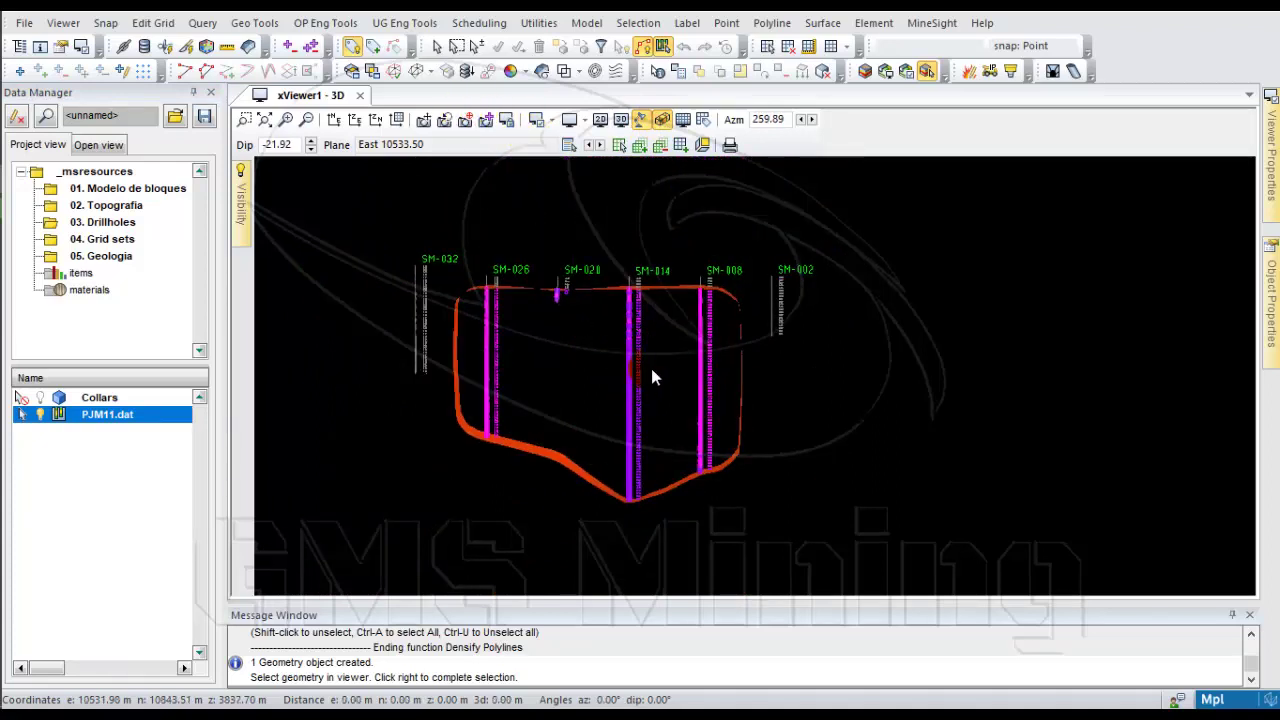
{"action": "scroll", "coordinate": [628, 330], "scroll_direction": "up", "scroll_amount": 3}
{"action": "left_click", "coordinate": [628, 440]}
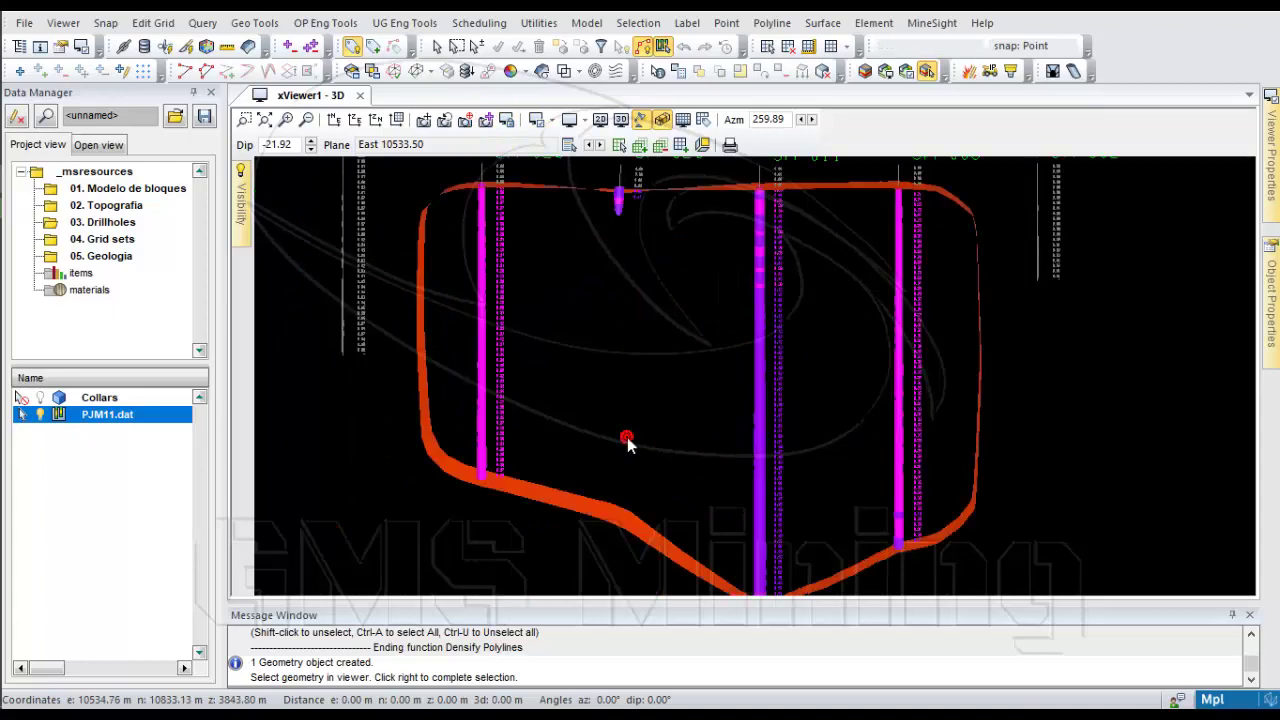
{"action": "left_click_drag", "start_coordinate": [628, 440], "coordinate": [757, 374]}
{"action": "scroll", "coordinate": [694, 256], "scroll_direction": "down", "scroll_amount": 2}
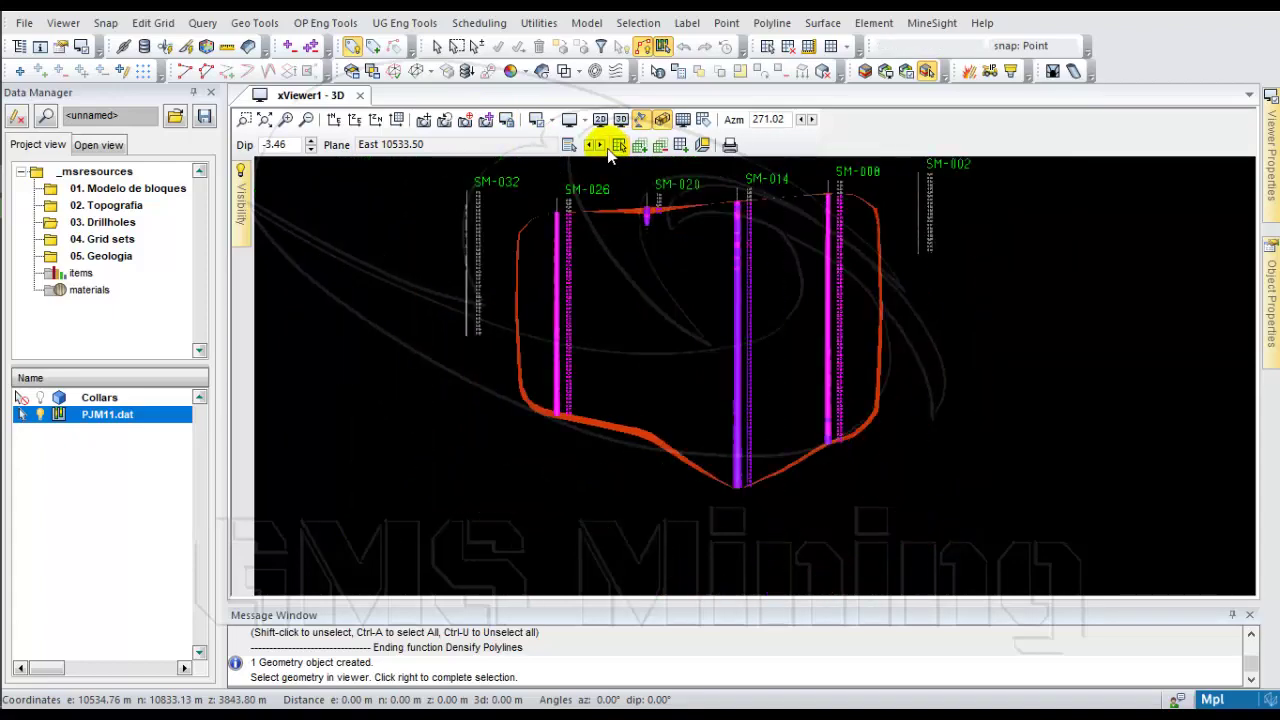
Step through the clipped east section planes to East 10838.50, comparing the solid's outline with the drillholes on each
{"action": "left_click", "coordinate": [604, 148]}
{"action": "left_click", "coordinate": [603, 148]}
{"action": "left_click", "coordinate": [603, 148]}
{"action": "left_click", "coordinate": [603, 148]}
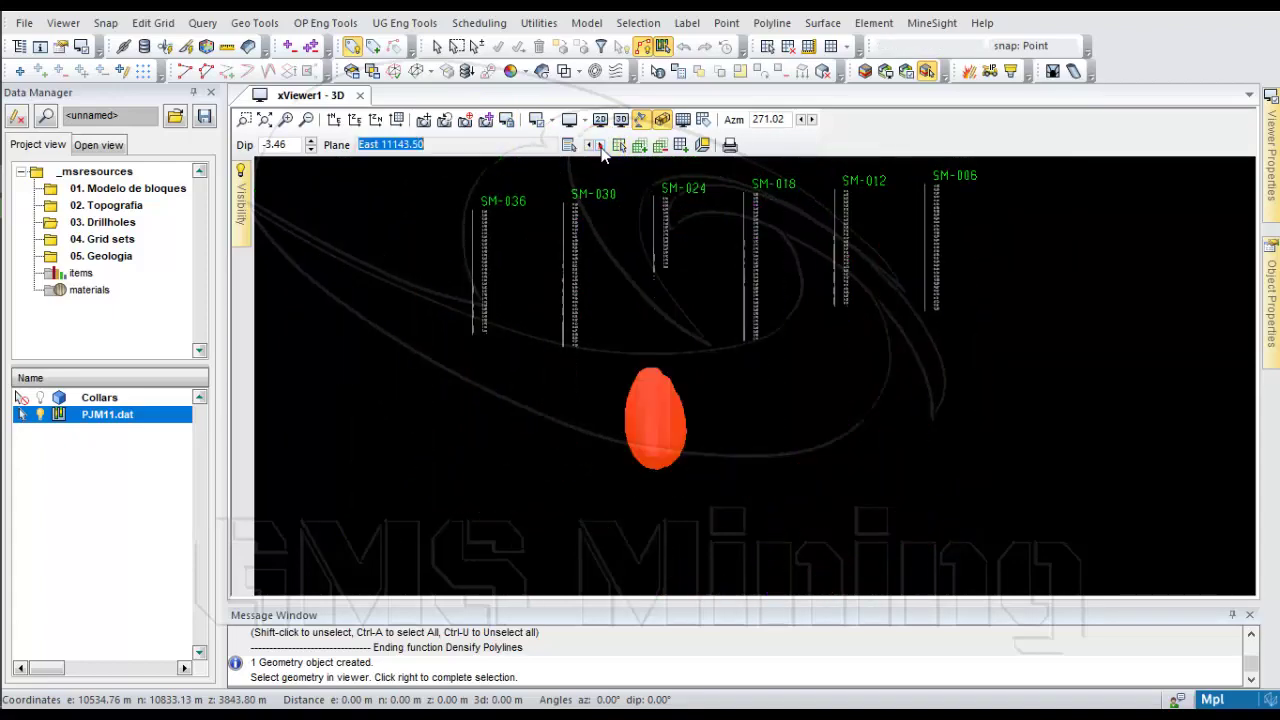
{"action": "left_click", "coordinate": [601, 147]}
{"action": "left_click", "coordinate": [601, 147]}
{"action": "left_click", "coordinate": [601, 147]}
{"action": "left_click", "coordinate": [601, 147]}
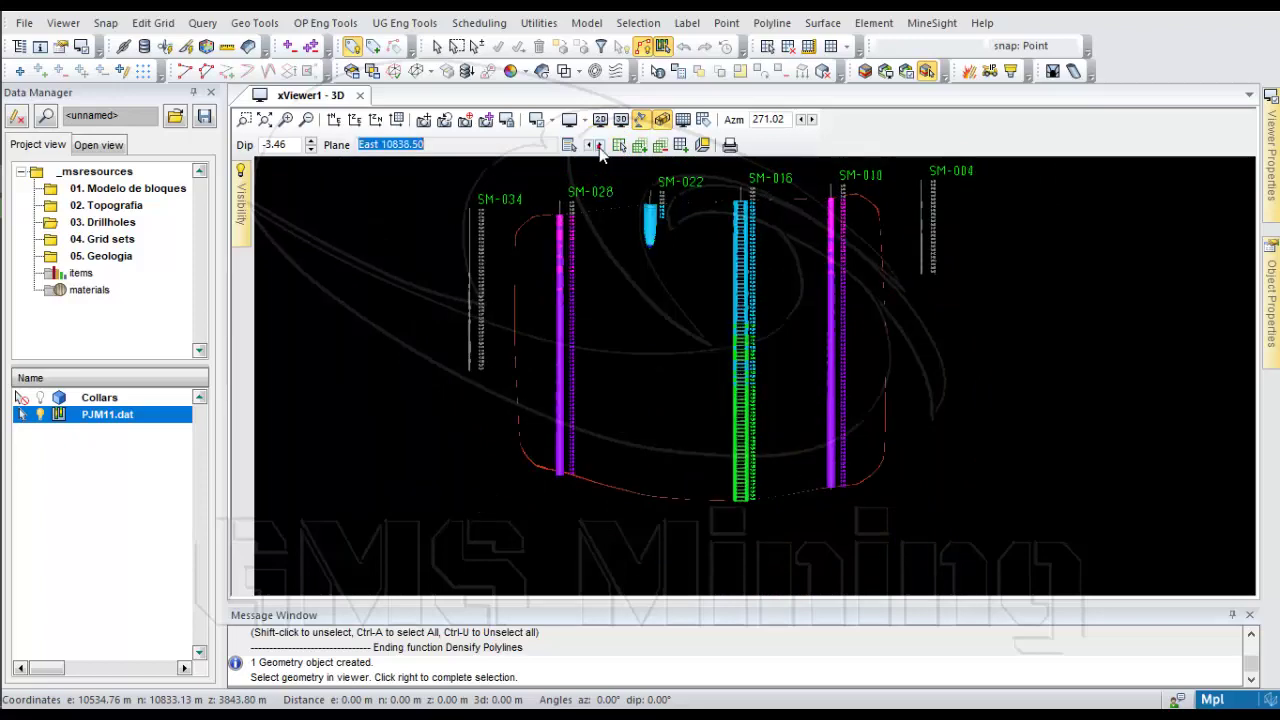
Turn off the section clipping and examine the whole solid with its drillholes from several 3D angles
{"action": "left_click_drag", "start_coordinate": [750, 330], "coordinate": [878, 359]}
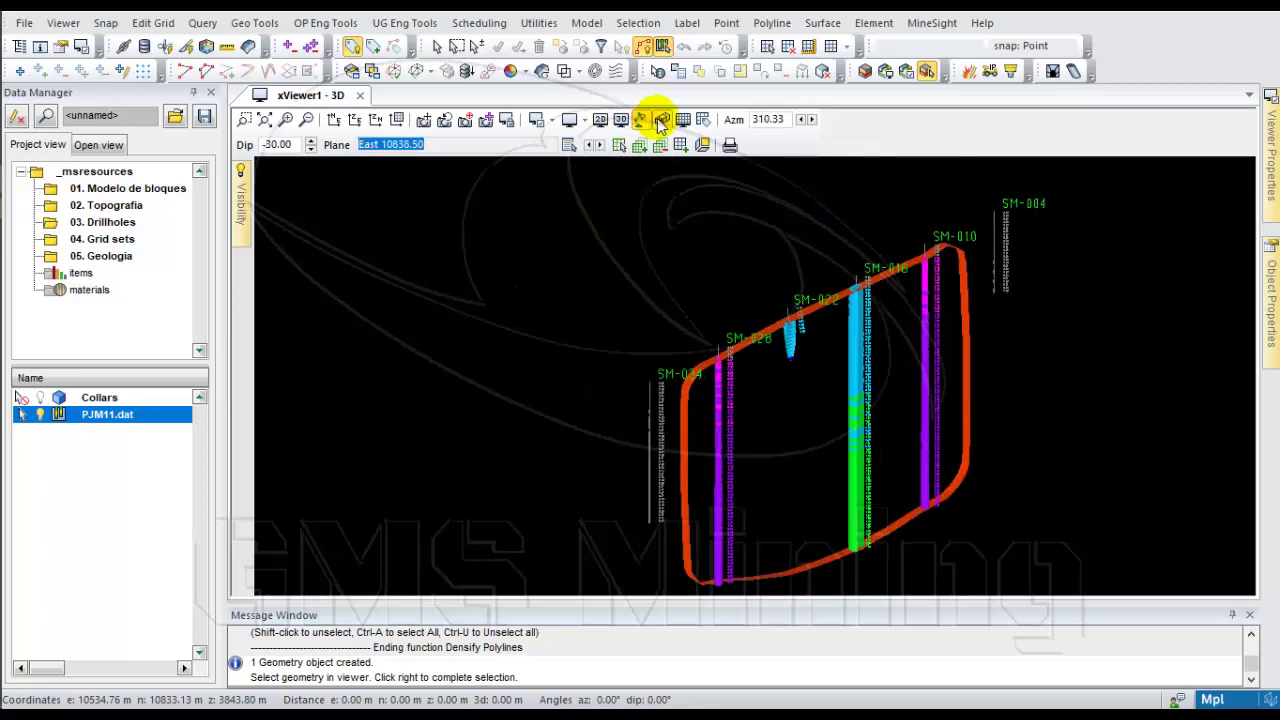
{"action": "left_click", "coordinate": [661, 120]}
{"action": "scroll", "coordinate": [752, 310], "scroll_direction": "down", "scroll_amount": 3}
{"action": "left_click_drag", "start_coordinate": [755, 322], "coordinate": [446, 315]}
{"action": "scroll", "coordinate": [562, 338], "scroll_direction": "up", "scroll_amount": 3}
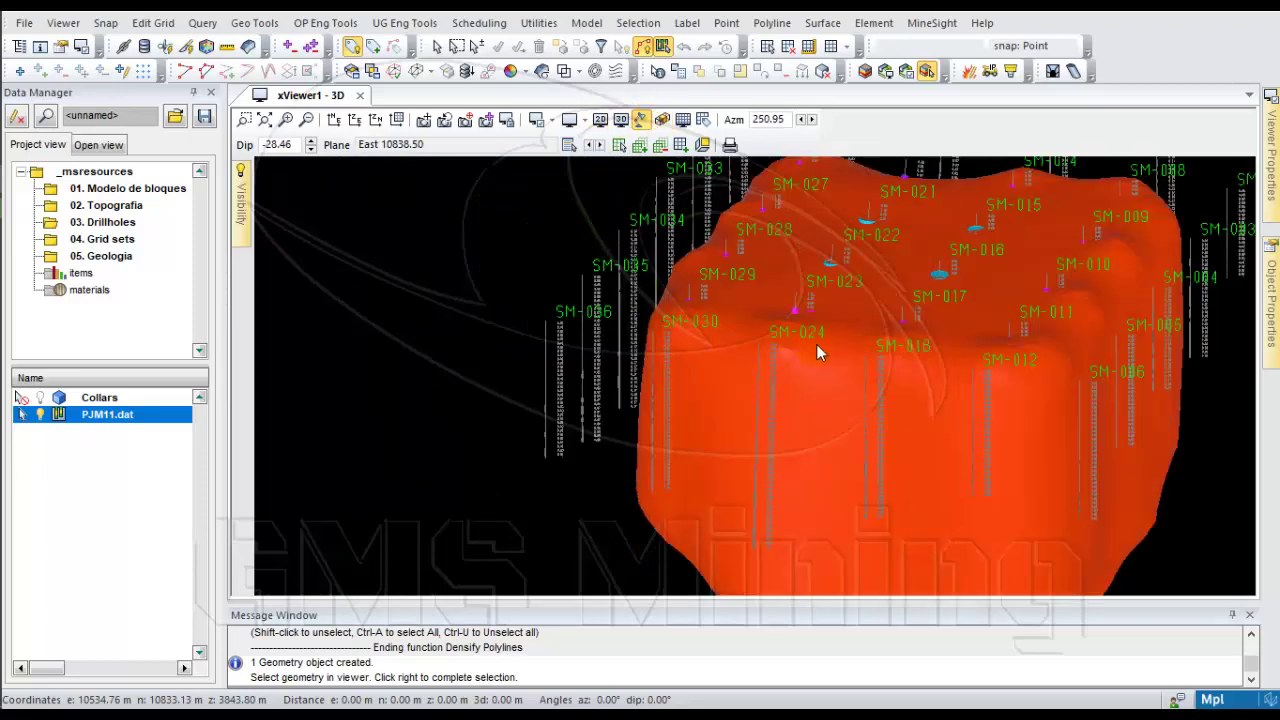
{"action": "left_click_drag", "start_coordinate": [816, 344], "coordinate": [539, 332]}
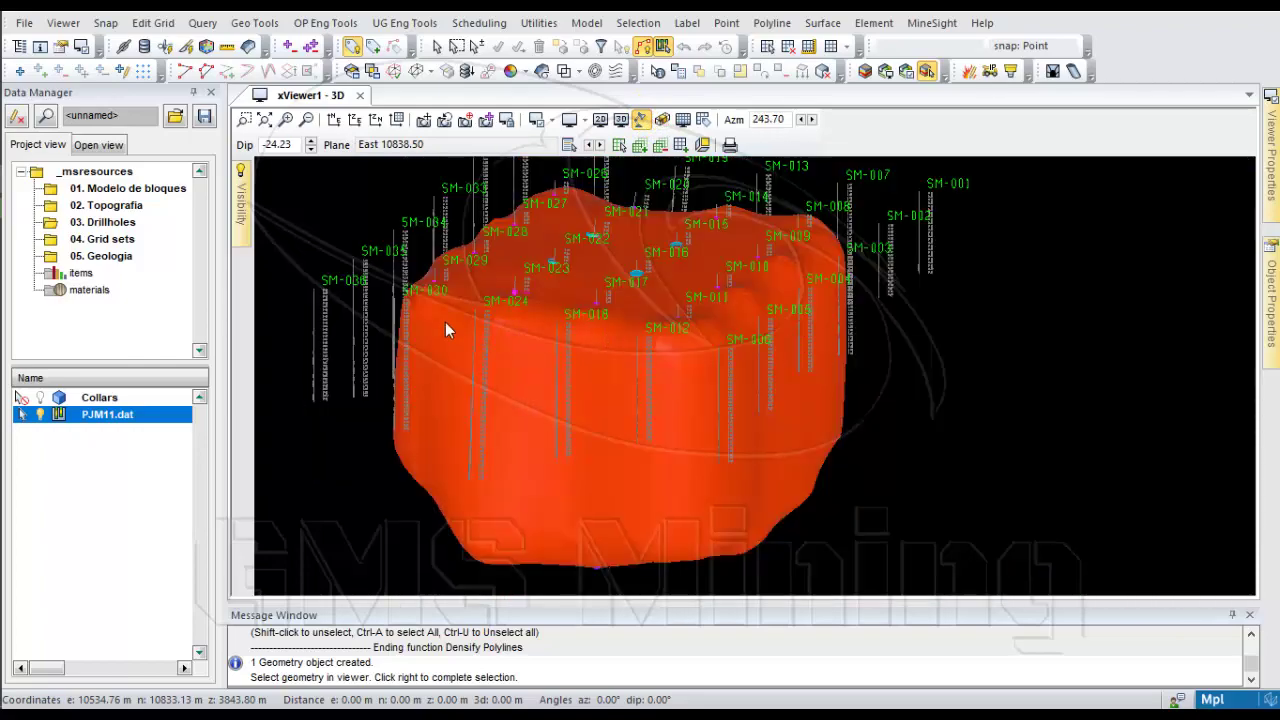